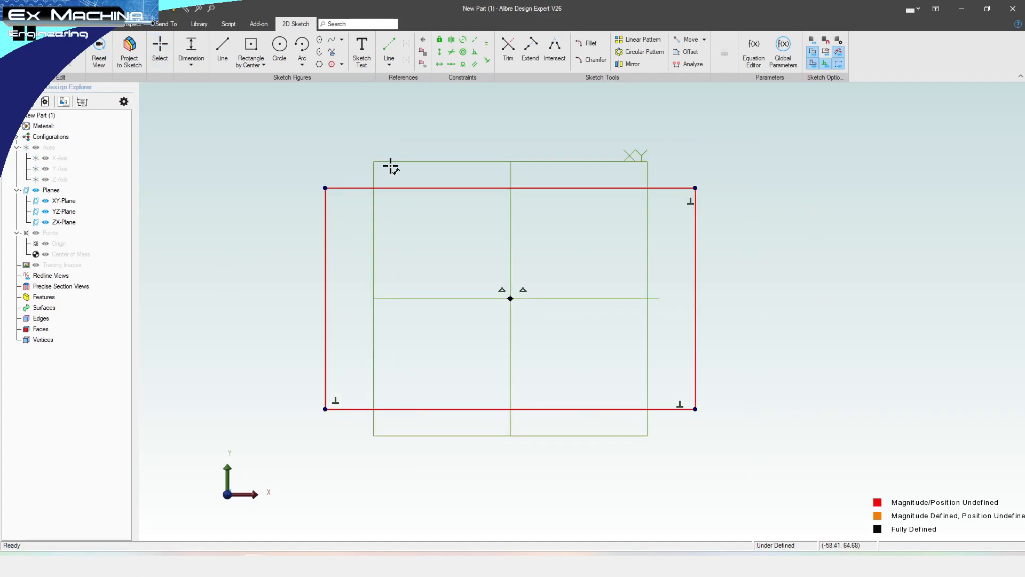
# - Dimension the rectangle 200 mm wide and 120 mm high
pyautogui.click(415, 149)
pyautogui.write('200')
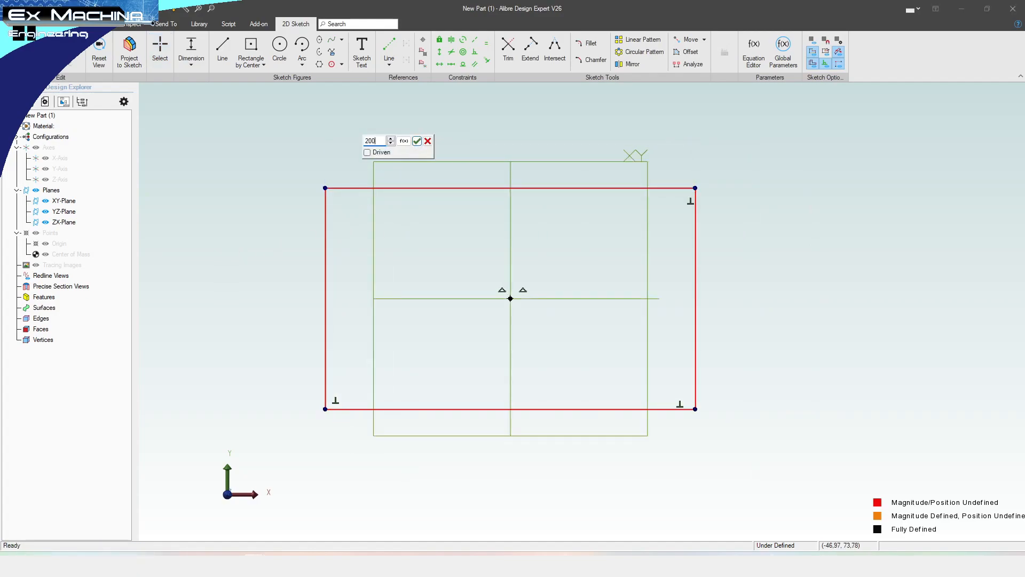
pyautogui.click(416, 141)
pyautogui.click(305, 251)
pyautogui.click(251, 250)
pyautogui.write('120')
pyautogui.click(254, 241)
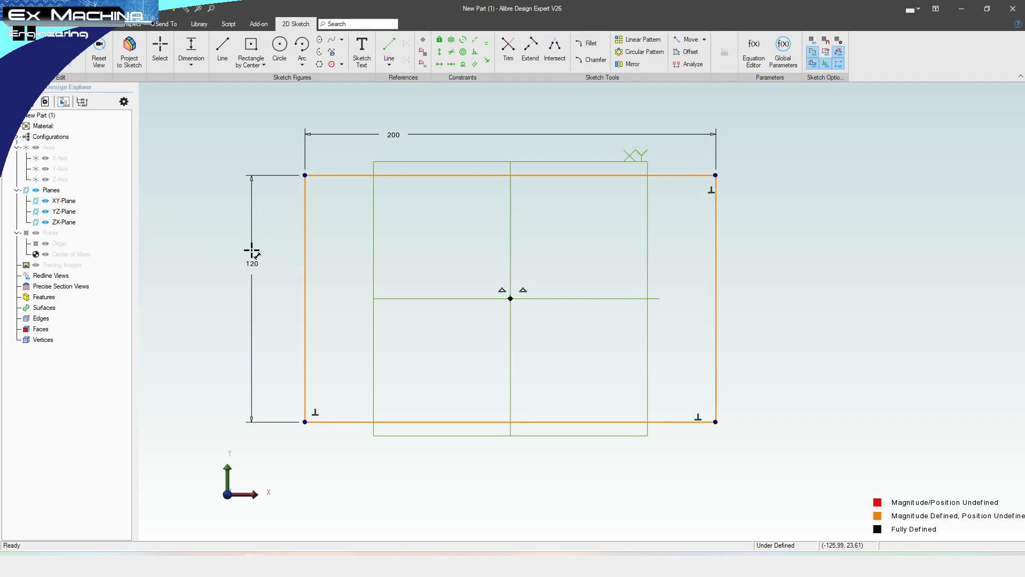
# - Constrain the rectangle's left side vertical and finish the sketch
pyautogui.press('Escape')
pyautogui.press('v')
pyautogui.click(306, 256)
pyautogui.press('Escape')
pyautogui.scroll(-1, 554, 240)
pyautogui.moveTo(460, 268)
pyautogui.mouseDown(button='middle')
pyautogui.moveTo(435, 284)
pyautogui.moveTo(453, 281)
pyautogui.moveTo(444, 283)
pyautogui.moveTo(473, 222)
pyautogui.mouseUp(button='middle')
pyautogui.scroll(1, 473, 223)
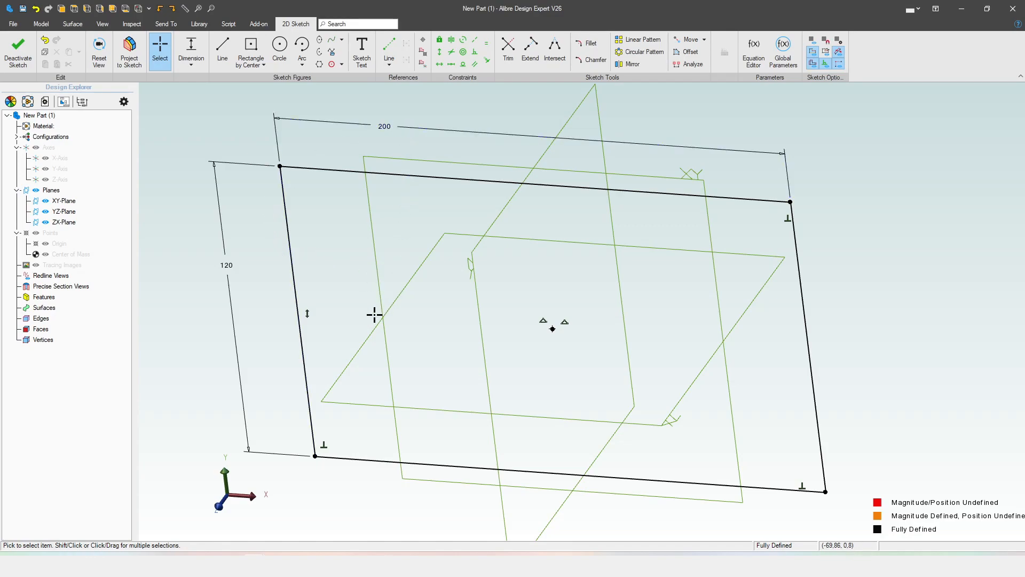
pyautogui.scroll(-1, 383, 192)
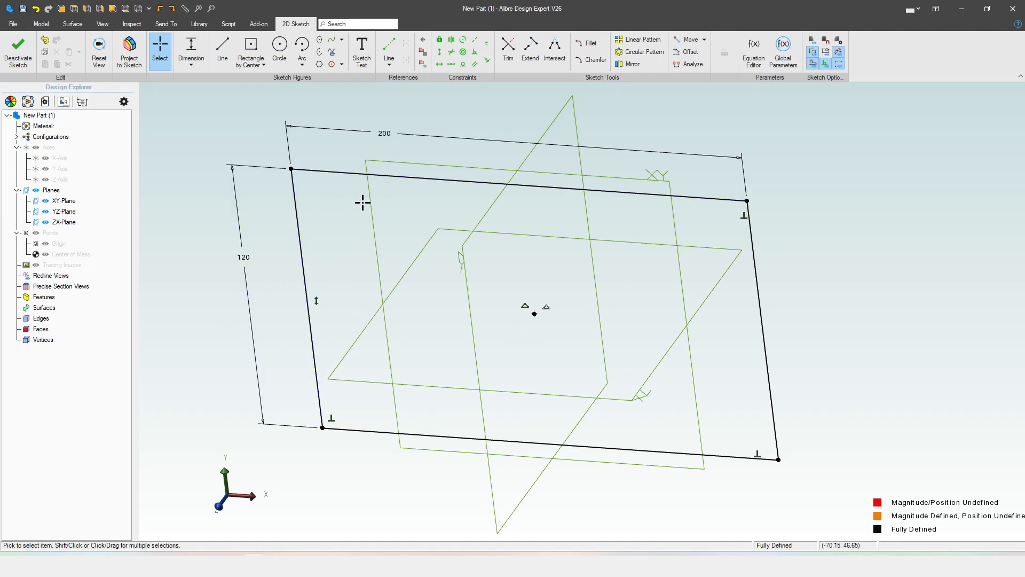
pyautogui.scroll(1, 244, 251)
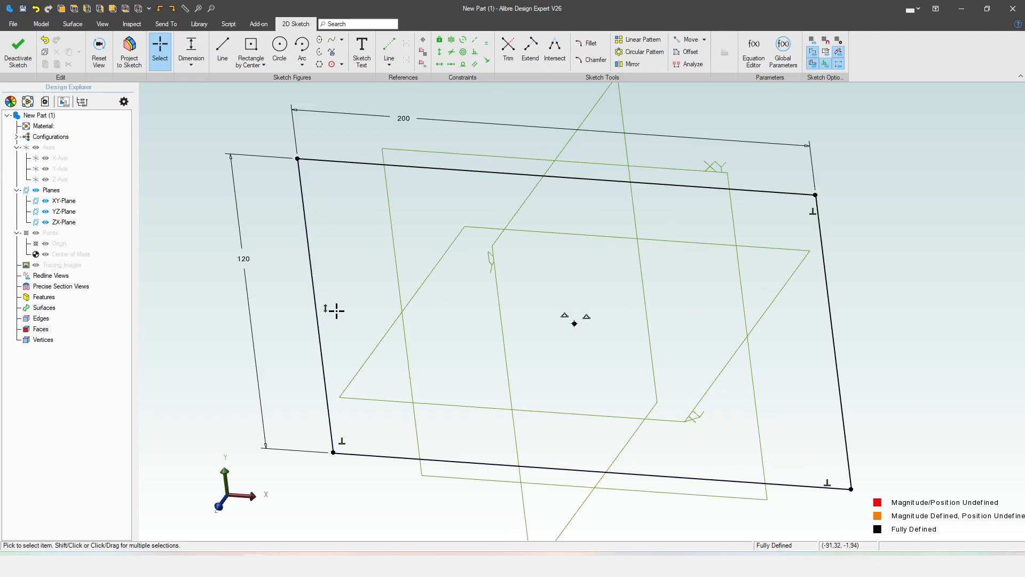
pyautogui.click(17, 51)
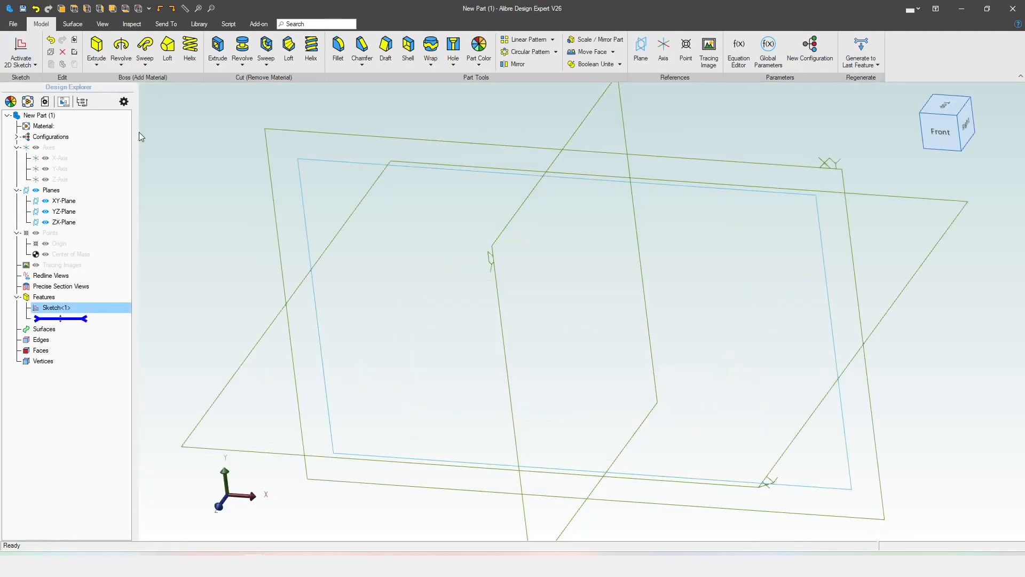
# - Thin-extrude the rectangle sketch to a depth of 30 mm, with wall thickness 0 on side 1 and 5 mm on side 2
pyautogui.click(97, 64)
pyautogui.click(117, 97)
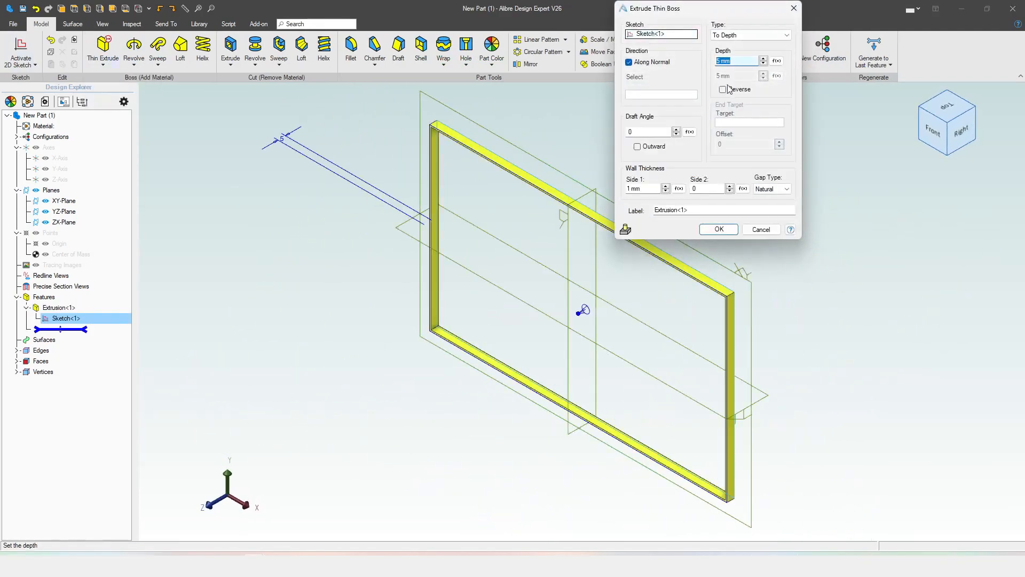
pyautogui.write('30')
pyautogui.click(700, 189)
pyautogui.write('5')
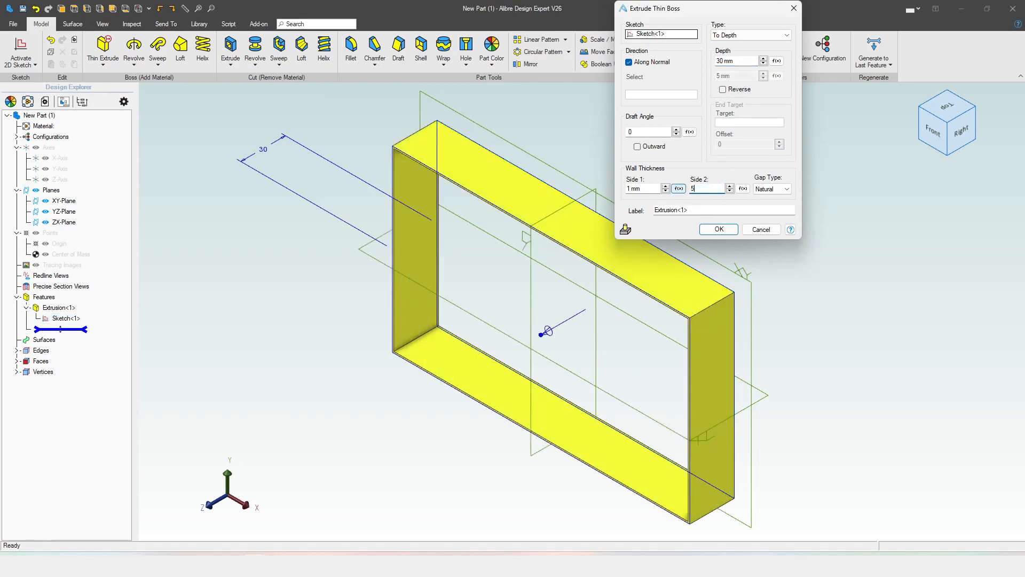
pyautogui.click(655, 188)
pyautogui.moveTo(654, 188); pyautogui.dragTo(632, 217)
pyautogui.write('0')
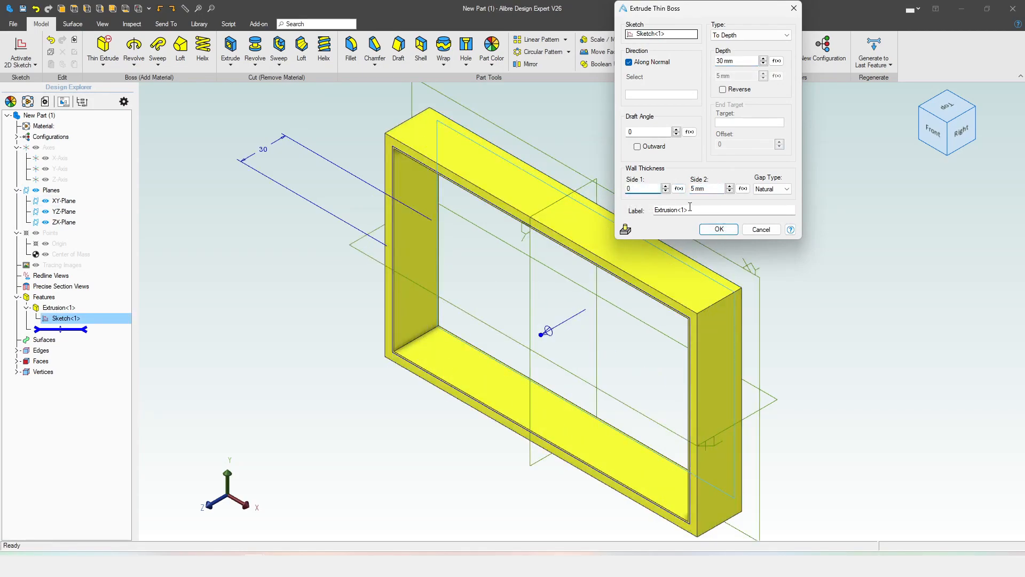
pyautogui.click(719, 229)
pyautogui.moveTo(499, 291); pyautogui.dragTo(532, 278, button='middle')
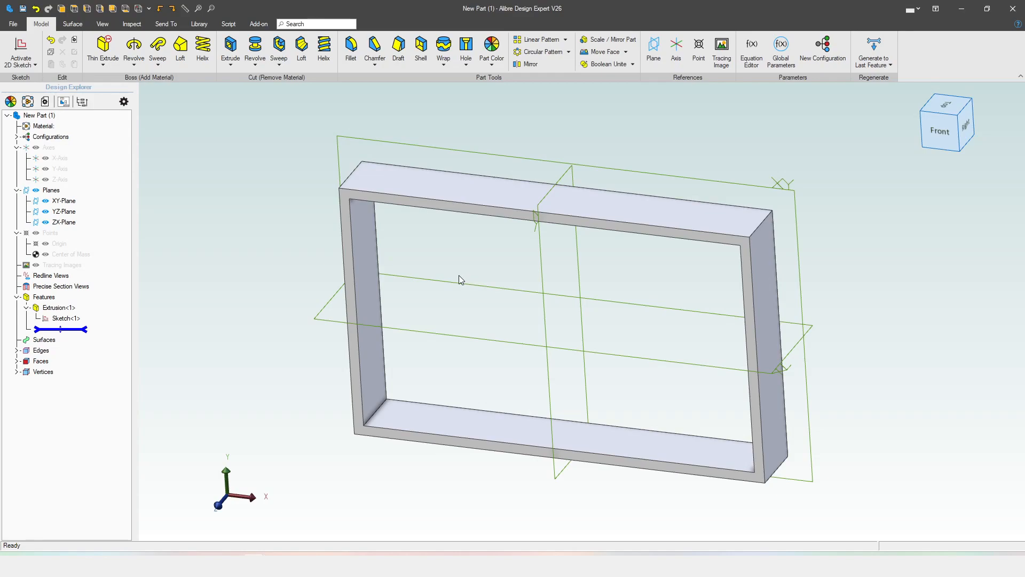
# - Start a sketch on the XY plane and draw a six-sided polygon around its inscribed circle, inside the frame near the lower-left corner
pyautogui.click(22, 51)
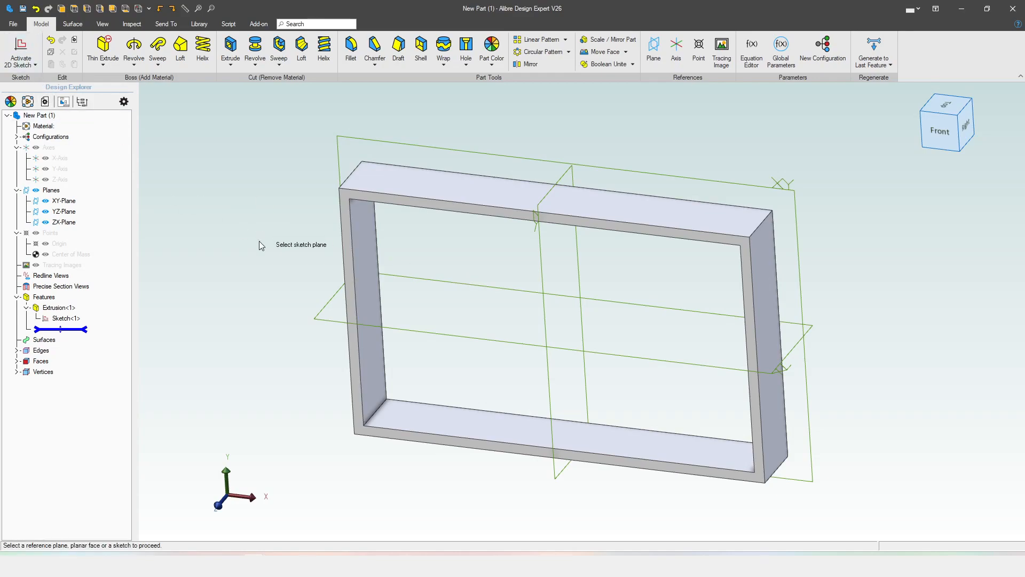
pyautogui.click(389, 242)
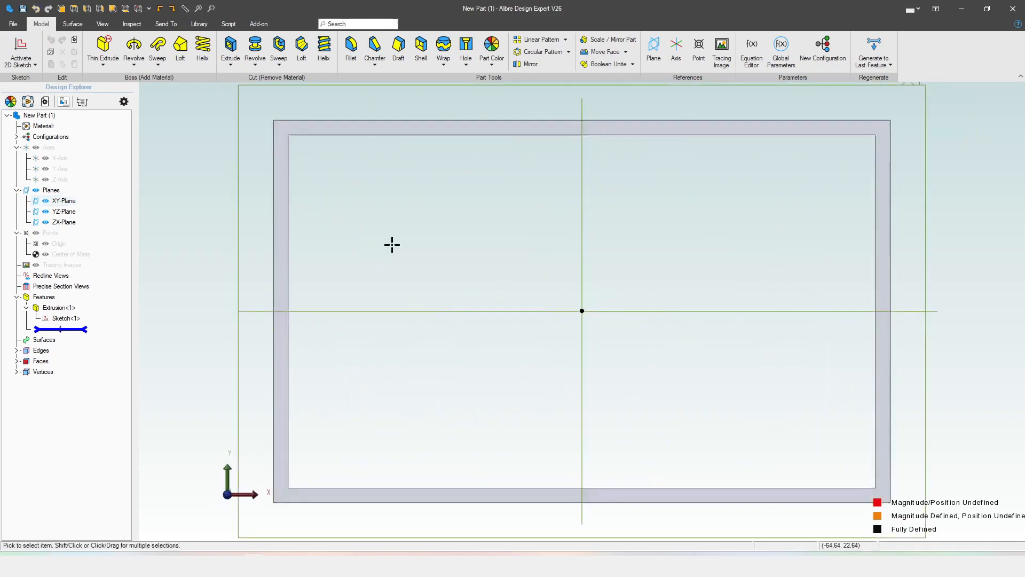
pyautogui.click(319, 63)
pyautogui.click(356, 379)
pyautogui.click(390, 371)
pyautogui.click(611, 216)
pyautogui.click(653, 215)
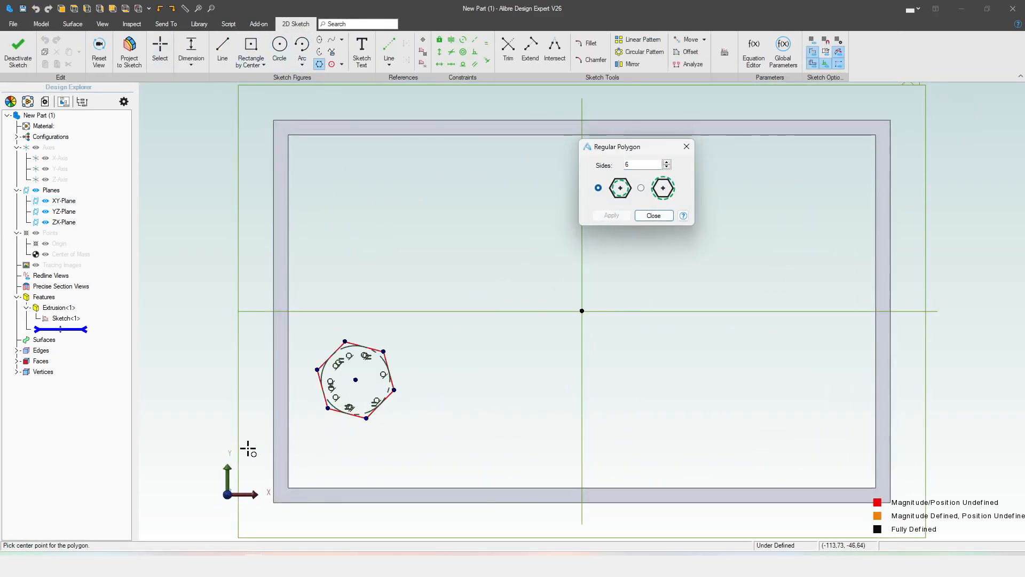
# - Make the hexagon's left side collinear with the frame's inner left edge
pyautogui.scroll(4, 249, 449)
pyautogui.scroll(-2, 359, 344)
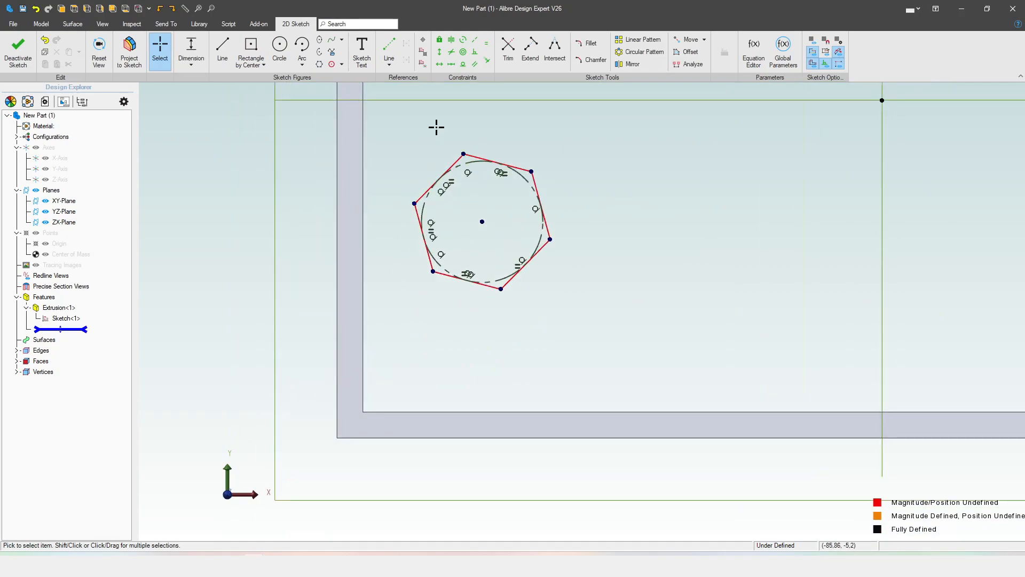
pyautogui.click(475, 39)
pyautogui.click(363, 274)
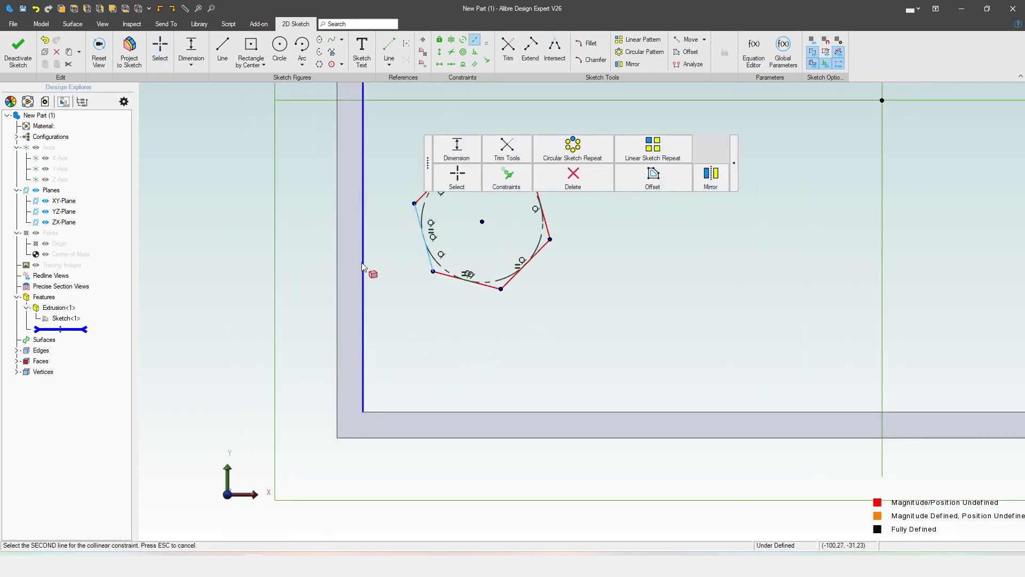
pyautogui.press('Escape')
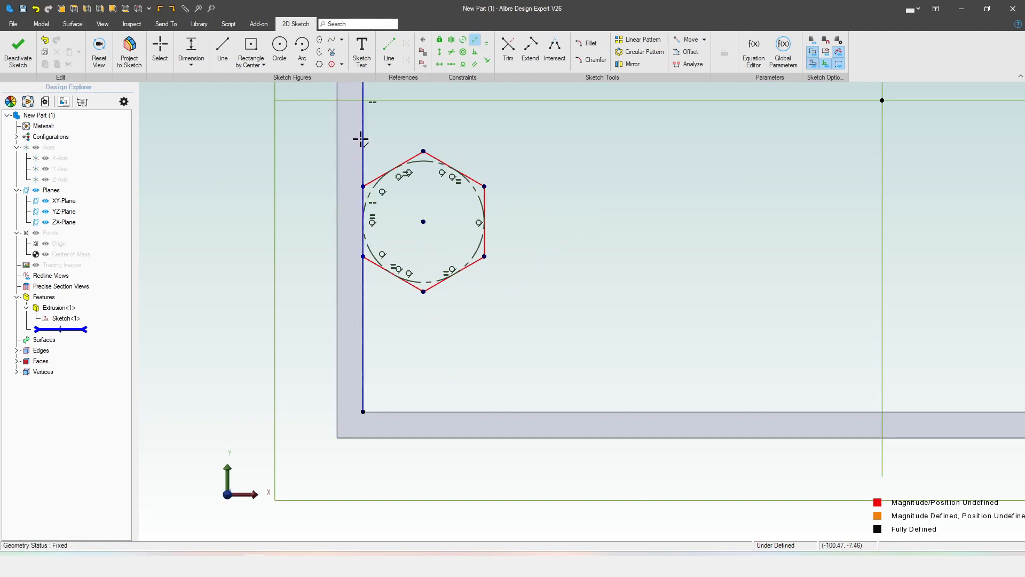
# - Make the hexagon's bottom vertex coincident with the frame's inner bottom edge and finish the sketch
pyautogui.click(487, 59)
pyautogui.click(423, 291)
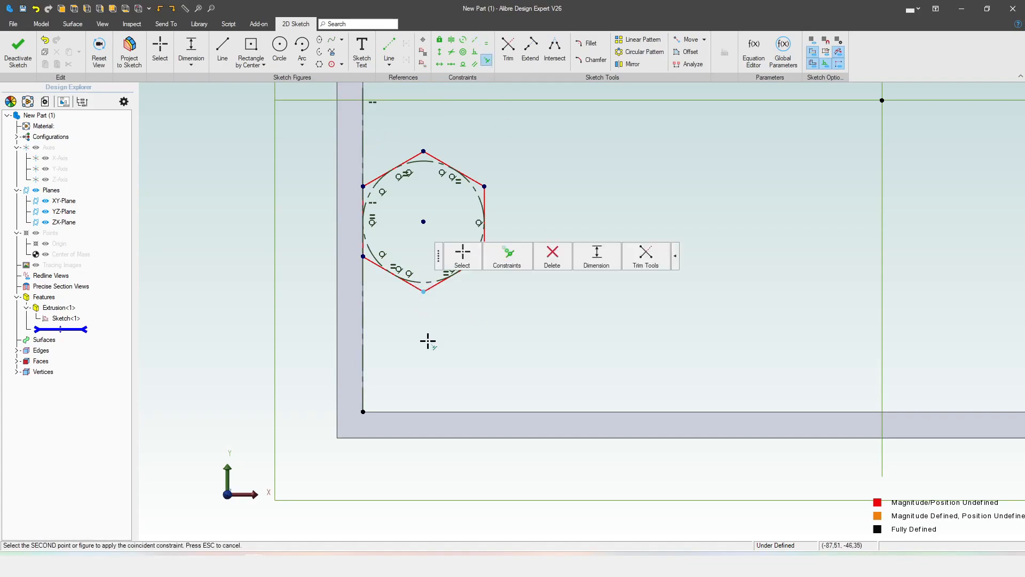
pyautogui.click(425, 412)
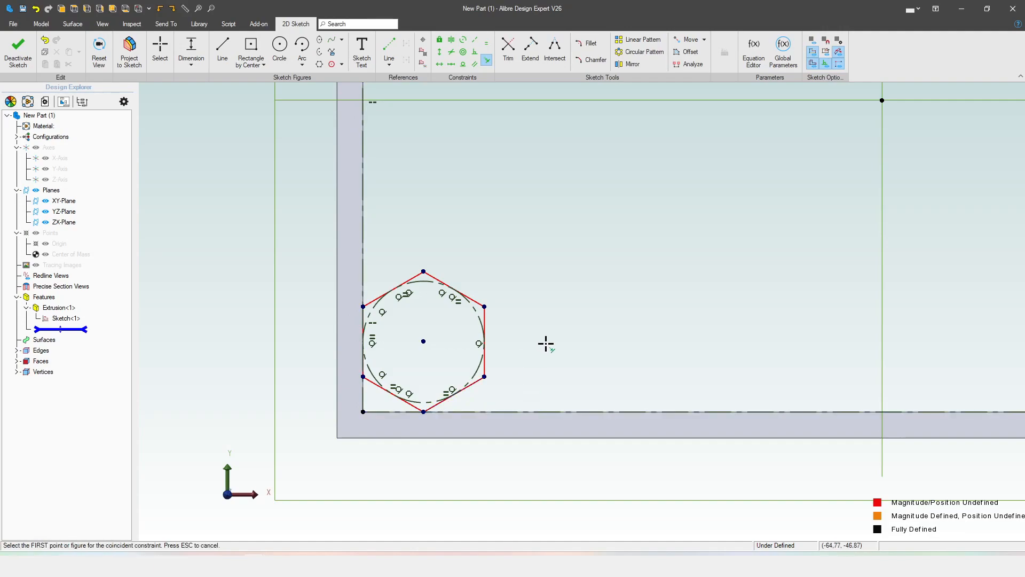
pyautogui.click(21, 59)
# - Highlight the hexagon sketch and examine its position in the frame's lower-left corner from several angles
pyautogui.scroll(-5, 389, 412)
pyautogui.moveTo(410, 409)
pyautogui.mouseDown(button='middle')
pyautogui.moveTo(396, 430)
pyautogui.moveTo(408, 430)
pyautogui.mouseUp(button='middle')
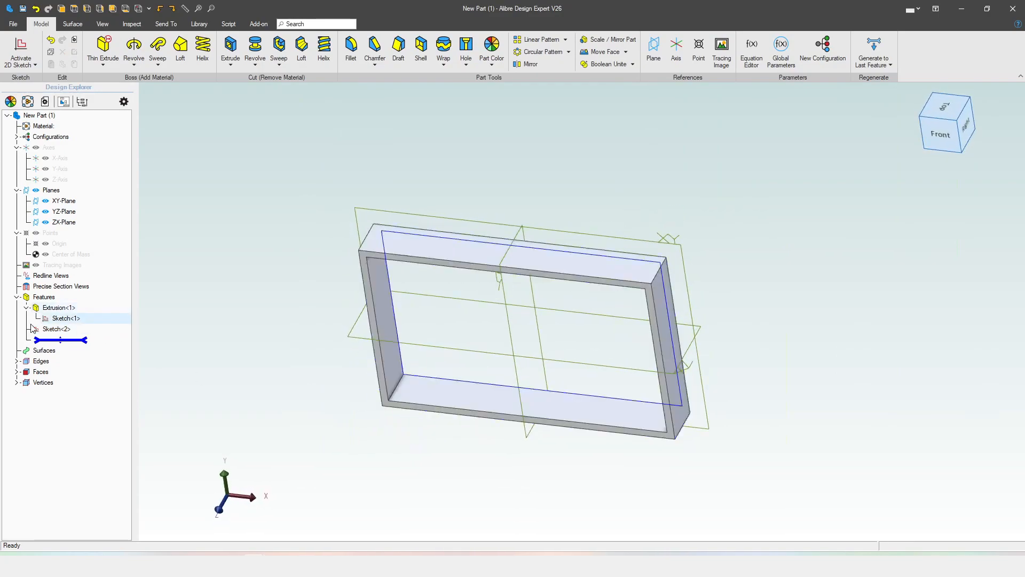
pyautogui.click(56, 329)
pyautogui.scroll(3, 430, 396)
pyautogui.moveTo(431, 396)
pyautogui.mouseDown(button='middle')
pyautogui.moveTo(448, 343)
pyautogui.moveTo(439, 353)
pyautogui.mouseUp(button='middle')
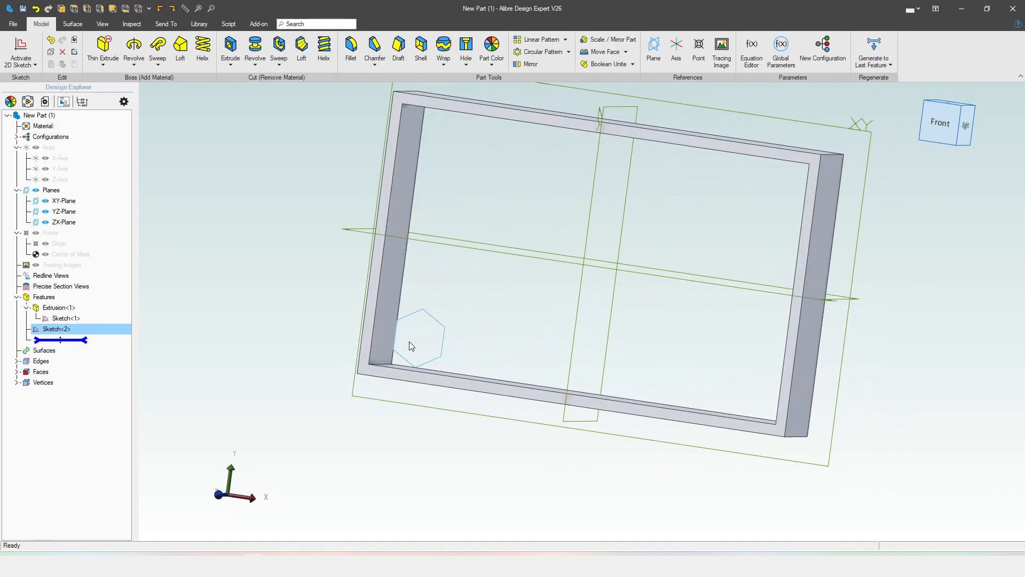
pyautogui.moveTo(748, 392); pyautogui.dragTo(772, 389, button='middle')
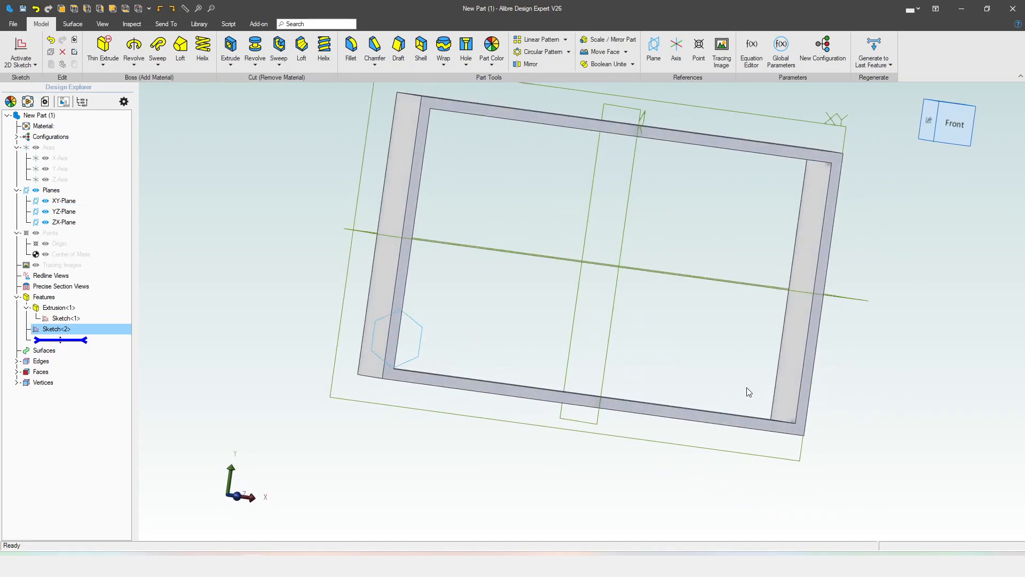
pyautogui.moveTo(610, 399); pyautogui.dragTo(645, 370, button='middle')
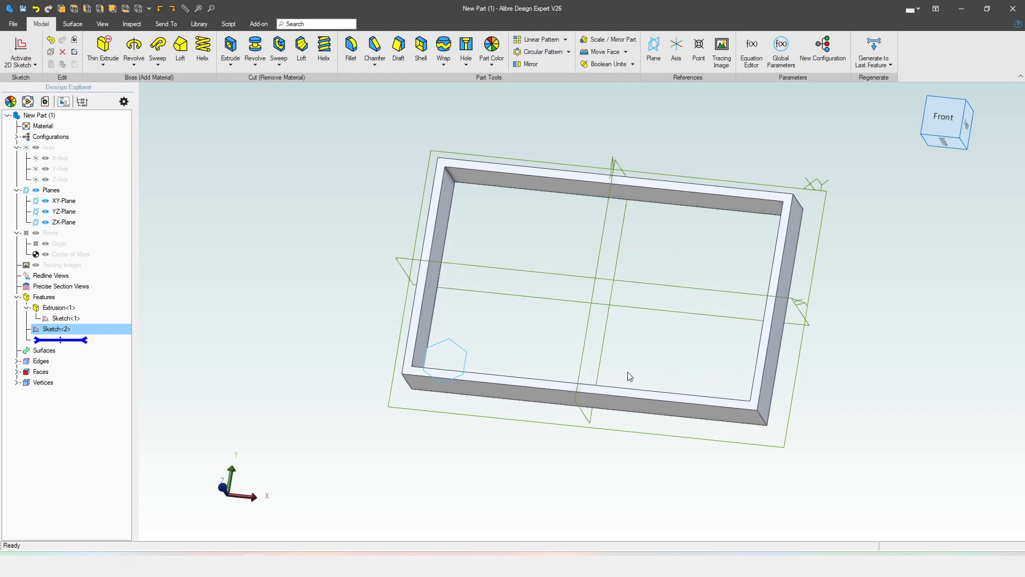
pyautogui.moveTo(731, 381); pyautogui.dragTo(721, 398, button='middle')
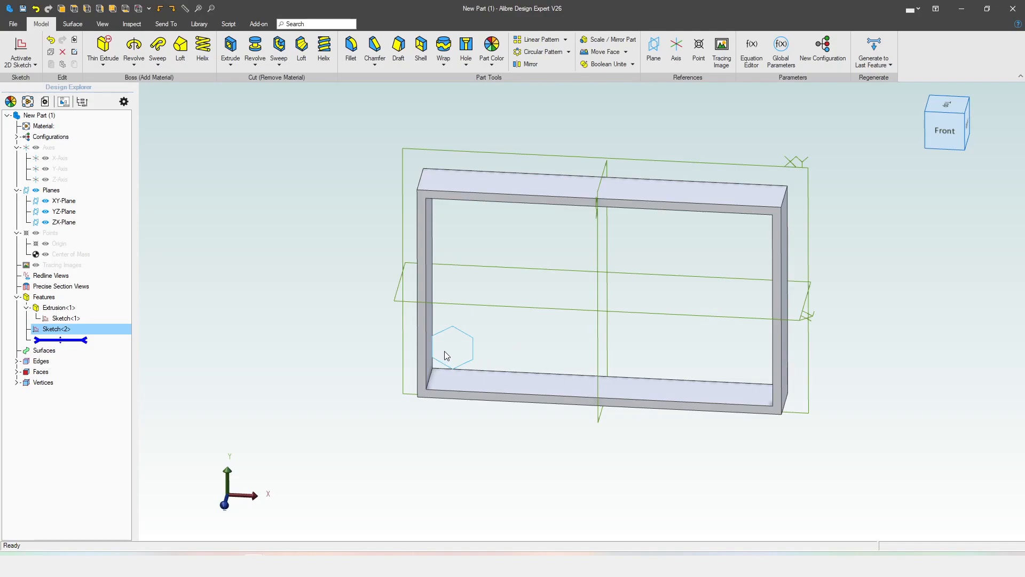
pyautogui.moveTo(450, 350); pyautogui.dragTo(451, 326, button='middle')
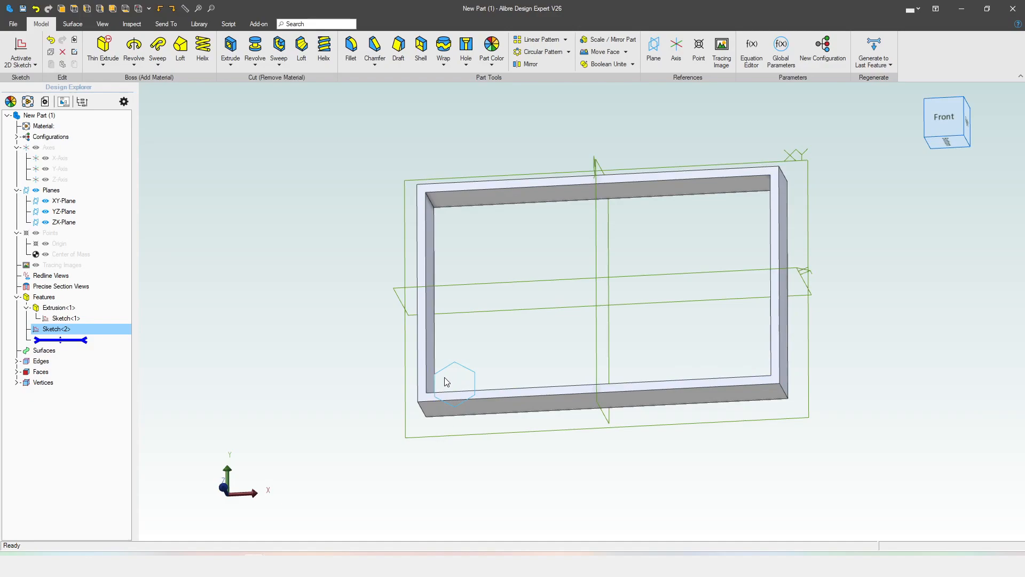
pyautogui.moveTo(444, 237); pyautogui.dragTo(446, 255, button='middle')
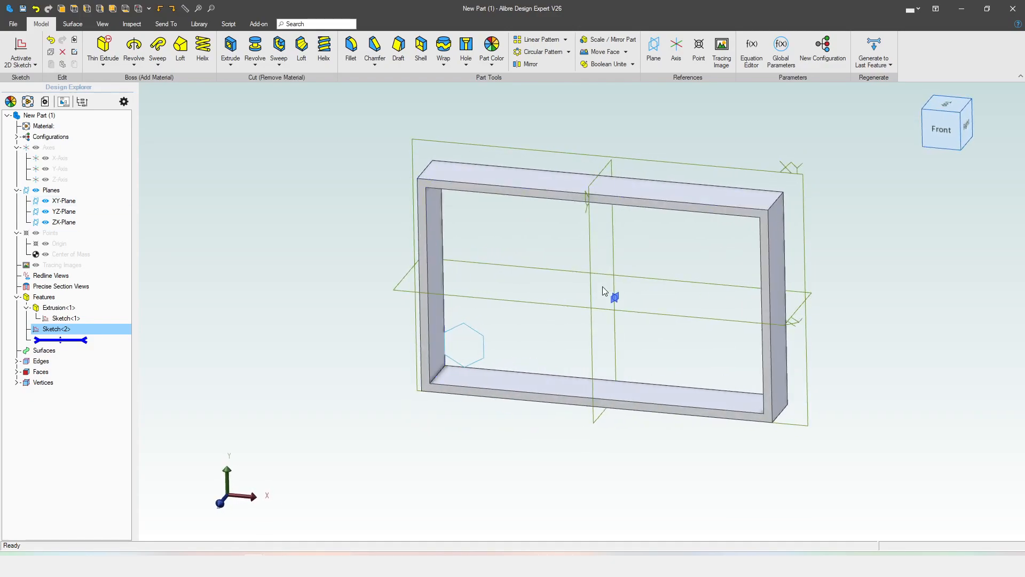
pyautogui.scroll(1, 730, 359)
pyautogui.moveTo(531, 344)
pyautogui.mouseDown(button='middle')
pyautogui.moveTo(502, 335)
pyautogui.moveTo(514, 335)
pyautogui.mouseUp(button='middle')
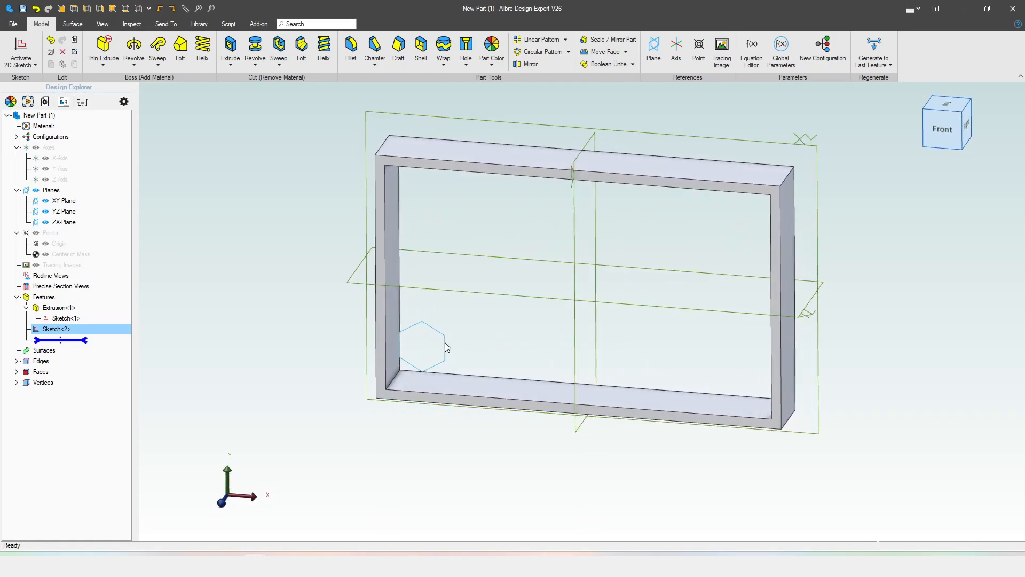
# - Thin-extrude the hexagon sketch to a depth of 30 mm, with wall thickness 0 on side 1 and 1 mm on side 2
pyautogui.click(103, 64)
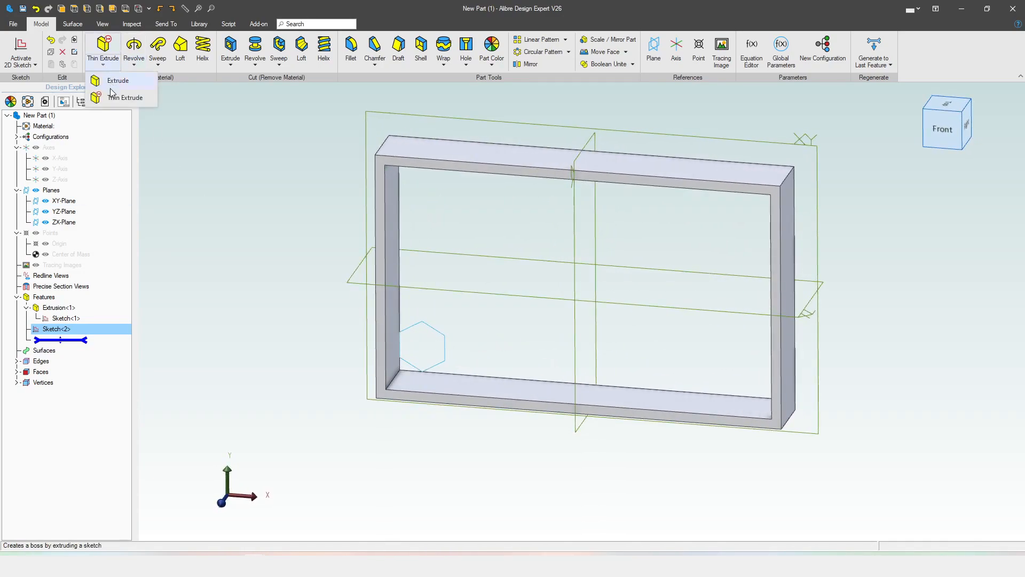
pyautogui.click(113, 83)
pyautogui.scroll(1, 513, 329)
pyautogui.moveTo(498, 324)
pyautogui.mouseDown(button='middle')
pyautogui.moveTo(467, 293)
pyautogui.moveTo(463, 307)
pyautogui.mouseUp(button='middle')
pyautogui.scroll(2, 428, 340)
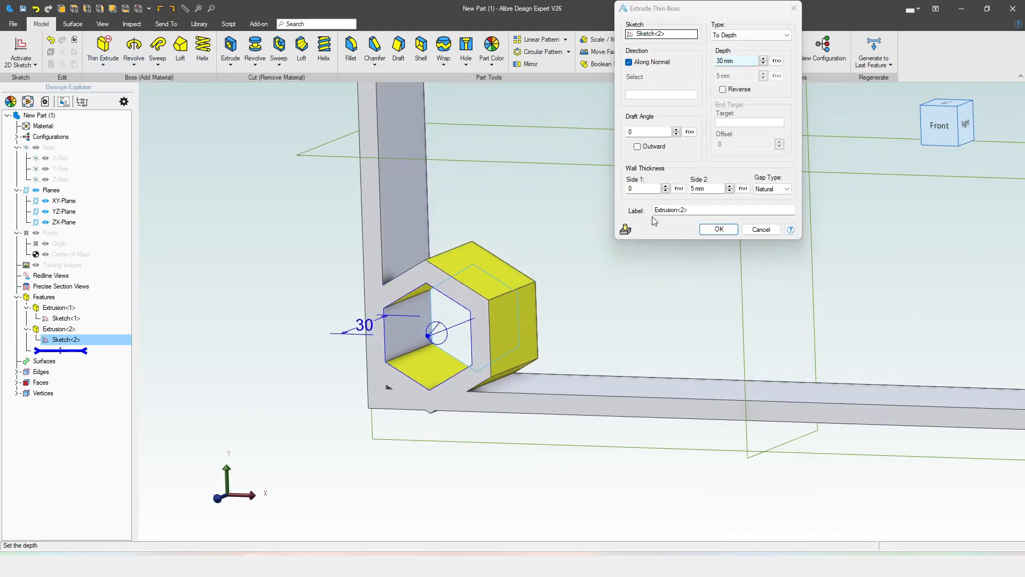
pyautogui.moveTo(714, 190); pyautogui.dragTo(661, 194)
pyautogui.write('1')
pyautogui.click(686, 209)
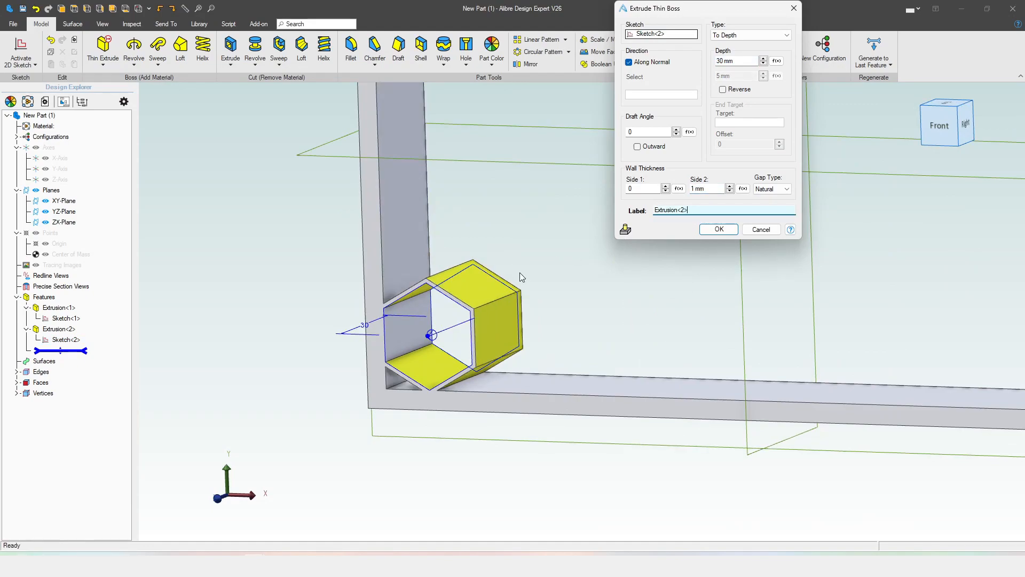
pyautogui.moveTo(537, 263); pyautogui.dragTo(555, 262, button='middle')
pyautogui.scroll(3, 301, 333)
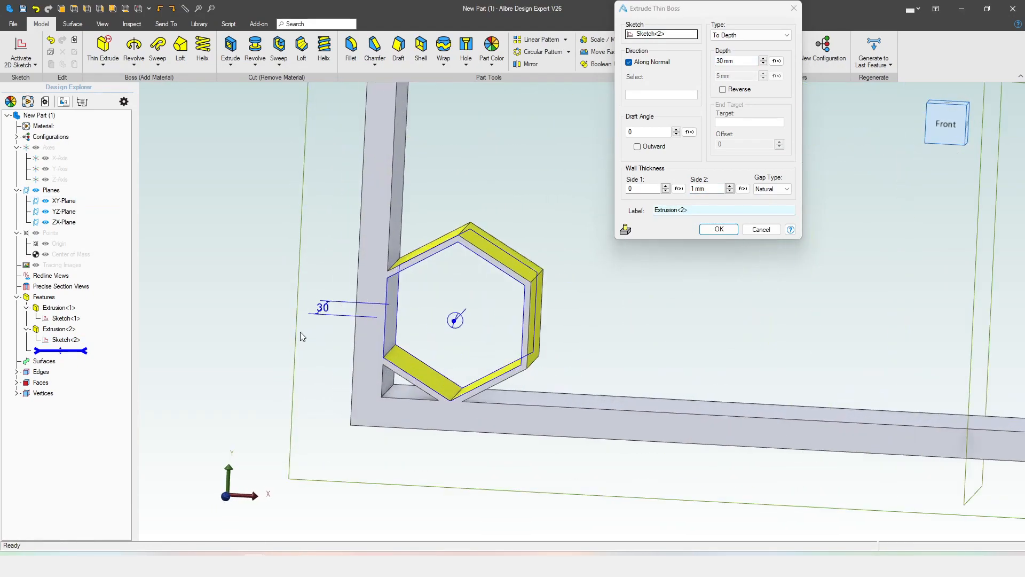
pyautogui.click(945, 124)
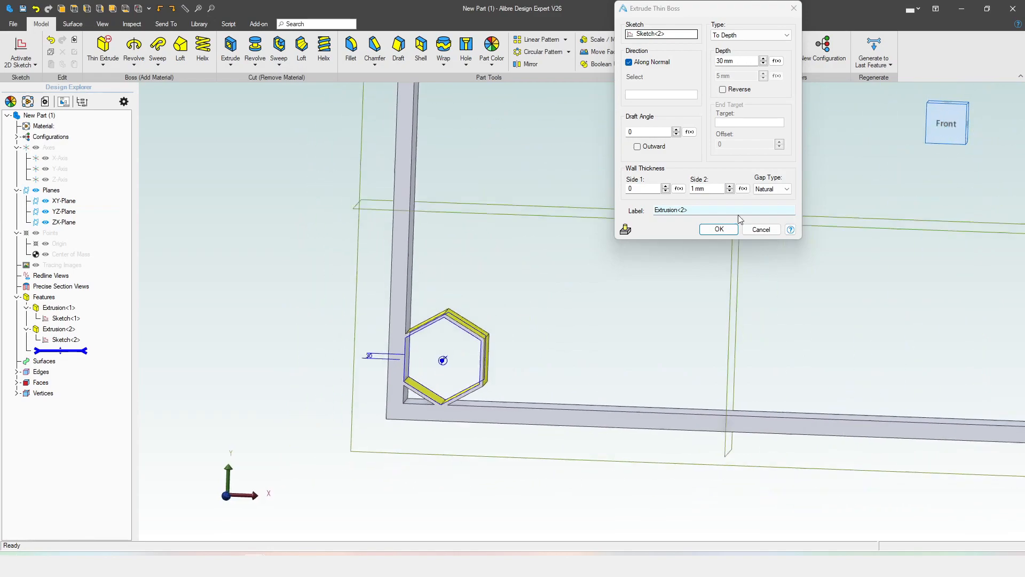
pyautogui.scroll(4, 458, 387)
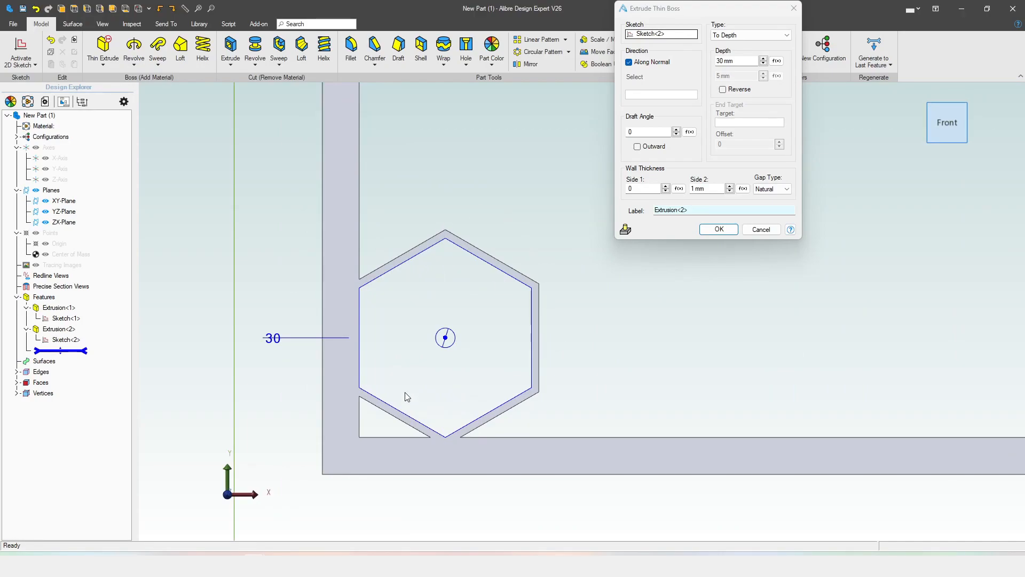
pyautogui.click(710, 230)
# - Rename the frame's 200 mm dimension parameter D1 as LenH and its 120 mm dimension parameter D2 as LenV
pyautogui.scroll(-3, 529, 225)
pyautogui.moveTo(529, 225); pyautogui.dragTo(585, 265, button='middle')
pyautogui.scroll(-3, 434, 377)
pyautogui.scroll(3, 707, 159)
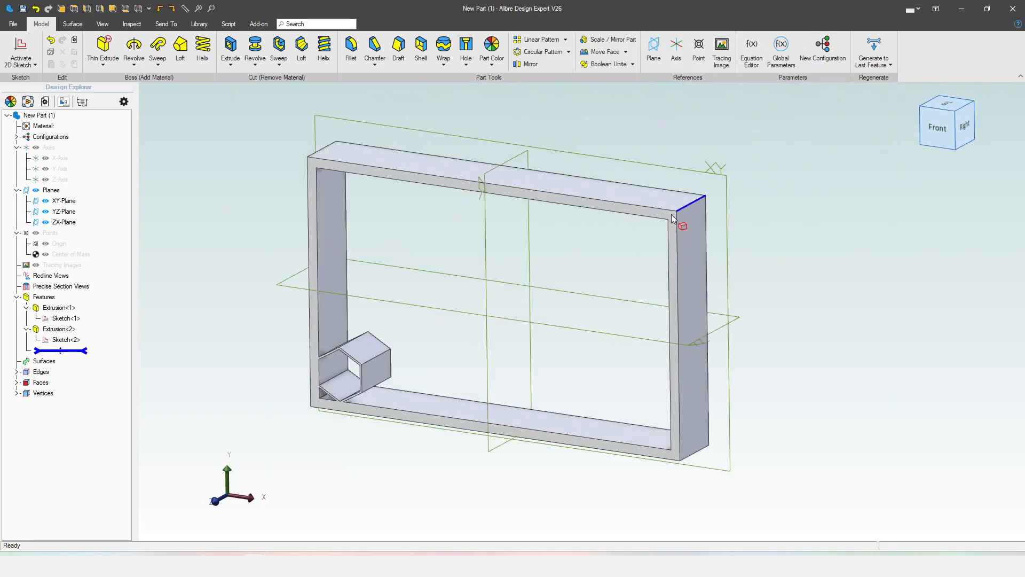
pyautogui.click(752, 50)
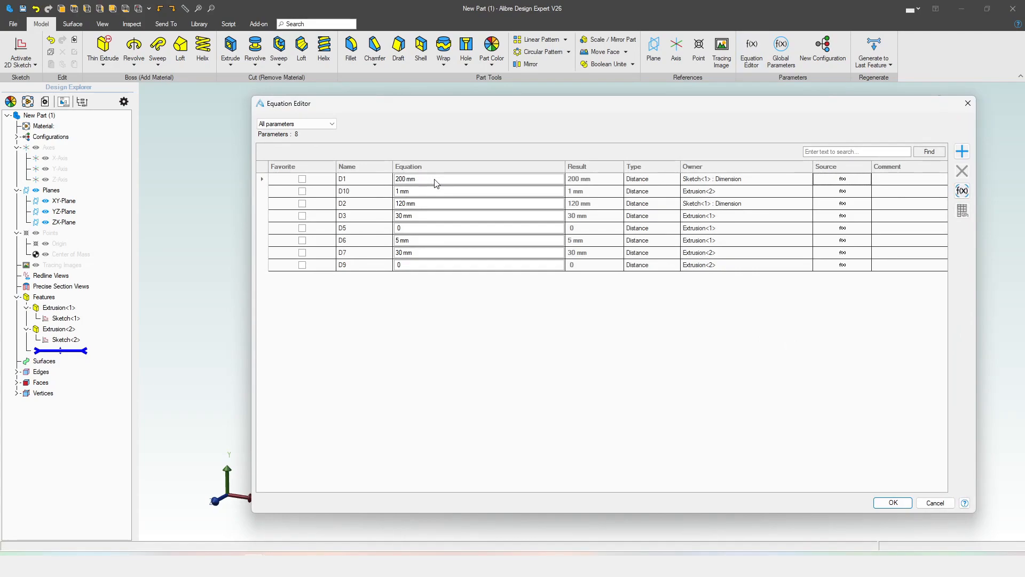
pyautogui.doubleClick(343, 179)
pyautogui.write('N')
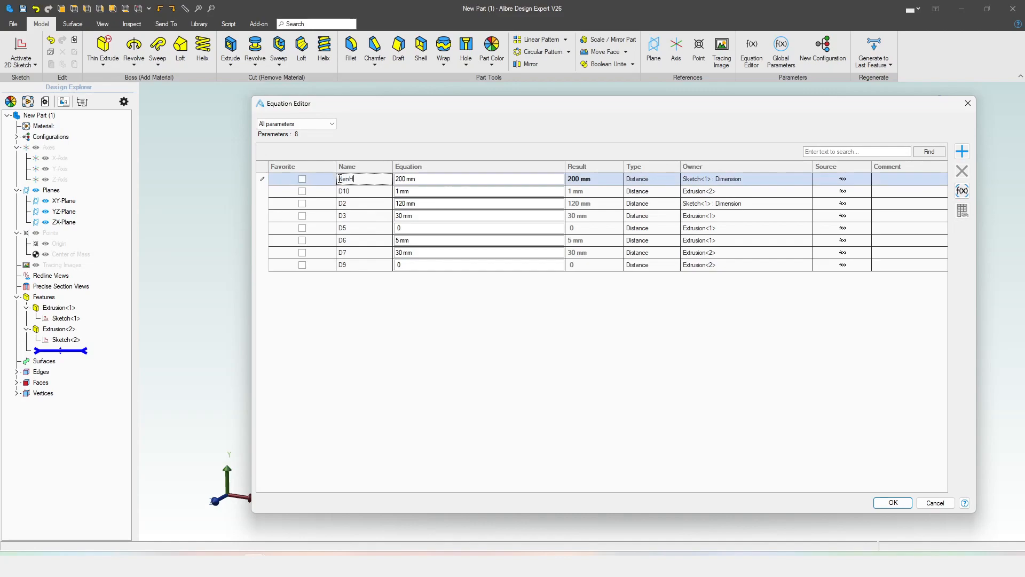
pyautogui.click(376, 204)
pyautogui.write('LenV')
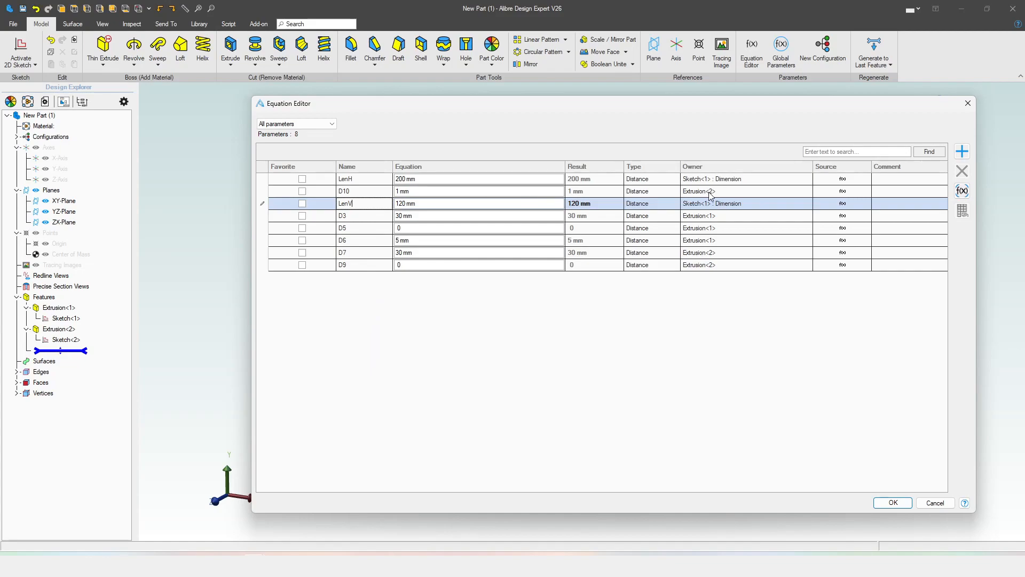
# - Rename the hexagon's wall thickness parameter D10 as HexTh, add the comment "Outside of sketch", and accept the parameter changes
pyautogui.click(371, 192)
pyautogui.write('HexTh')
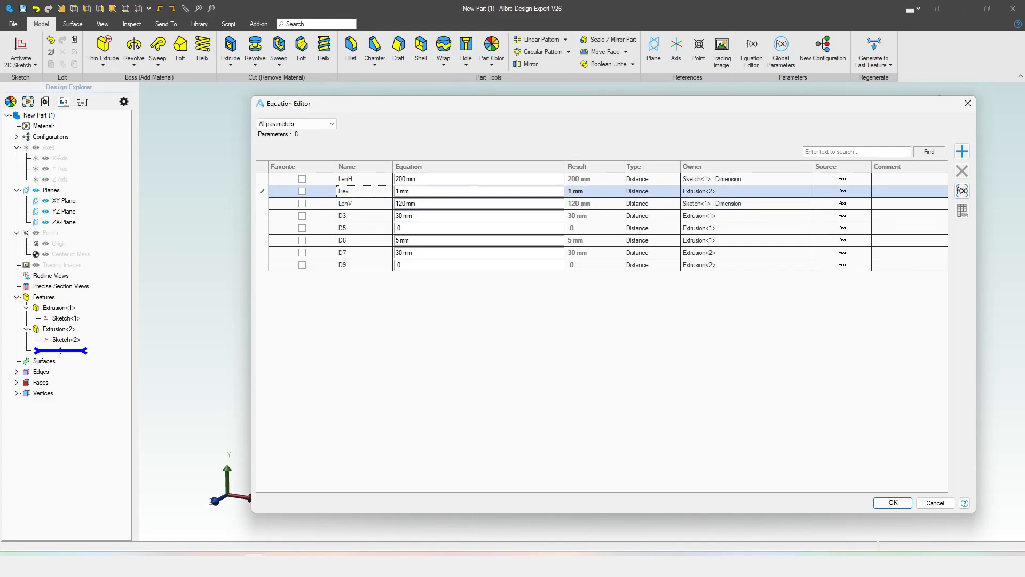
pyautogui.click(886, 193)
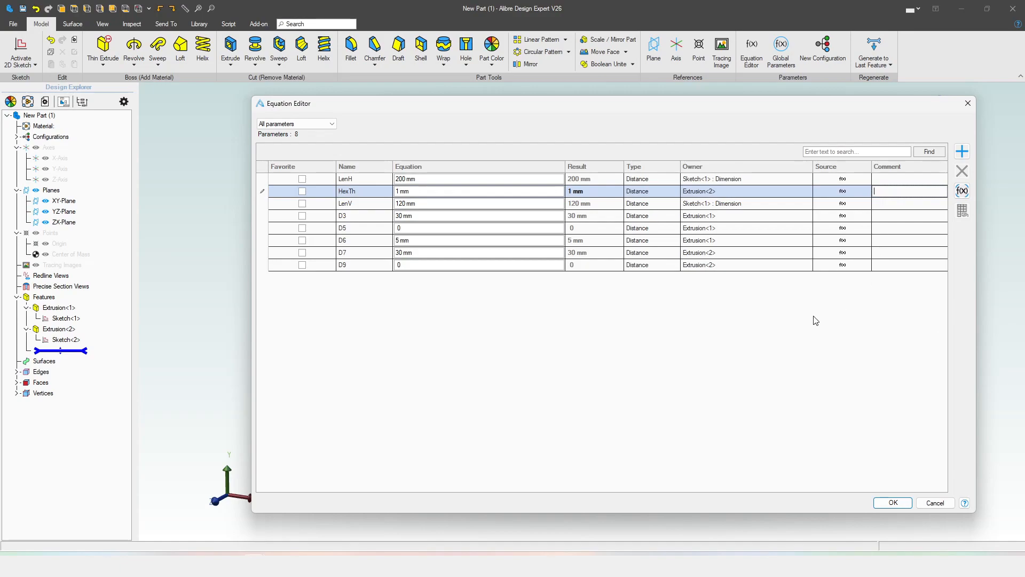
pyautogui.write('Outside of sketch')
pyautogui.press('Return')
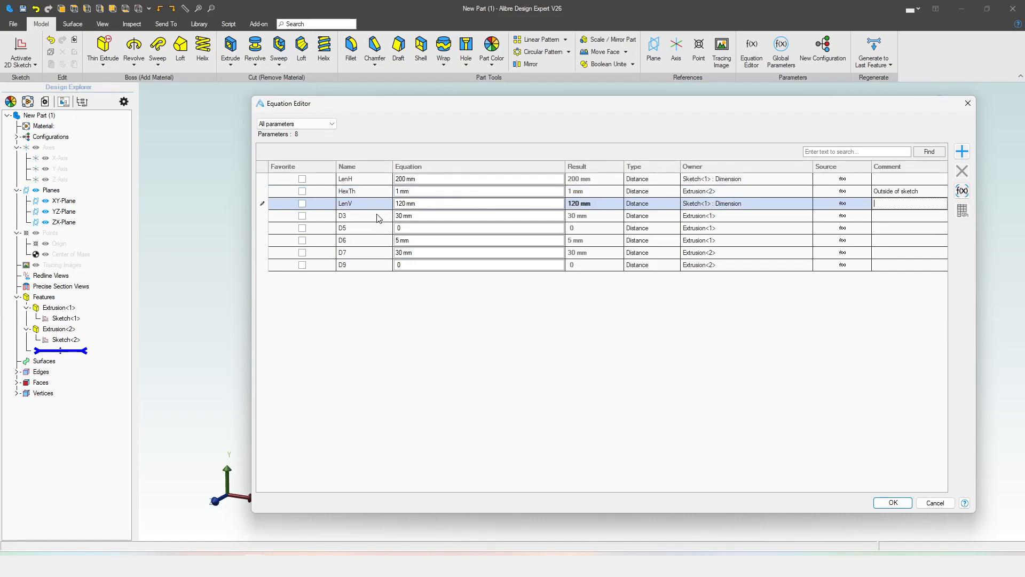
pyautogui.click(884, 505)
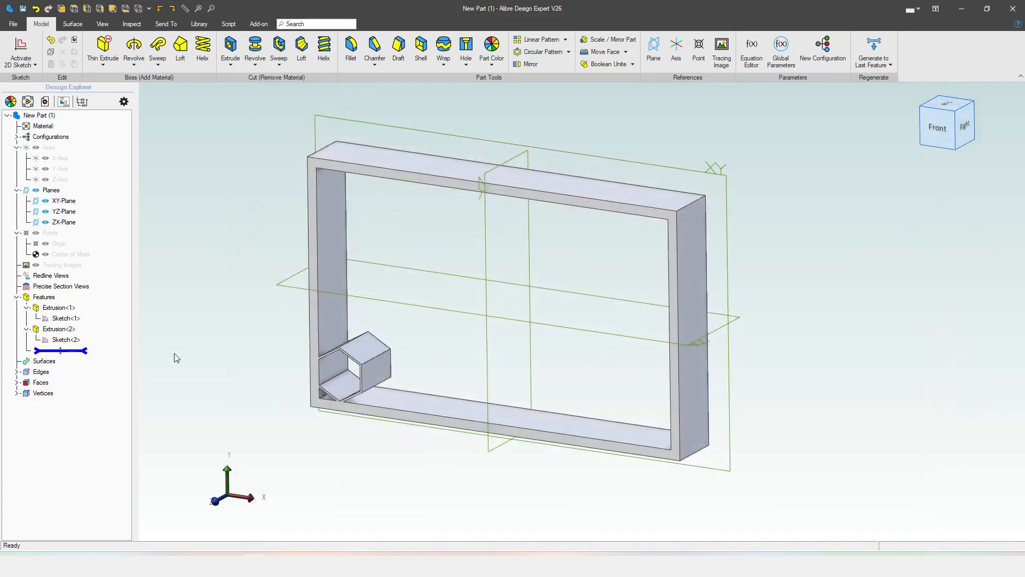
# - Edit the hexagon's thin extrusion so it ends To Geometry at the frame's front face
pyautogui.rightClick(67, 337)
pyautogui.click(102, 343)
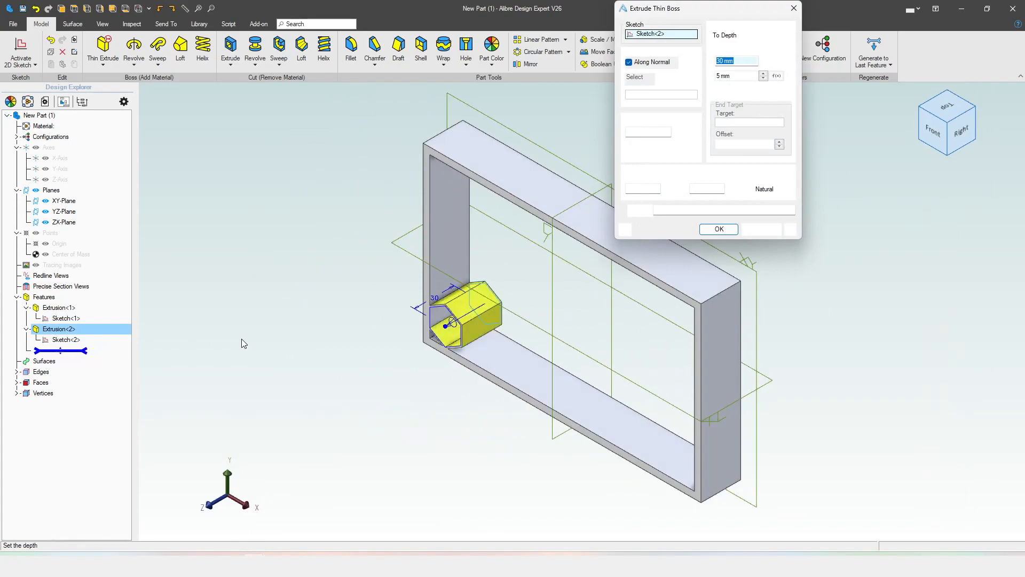
pyautogui.click(750, 34)
pyautogui.click(732, 65)
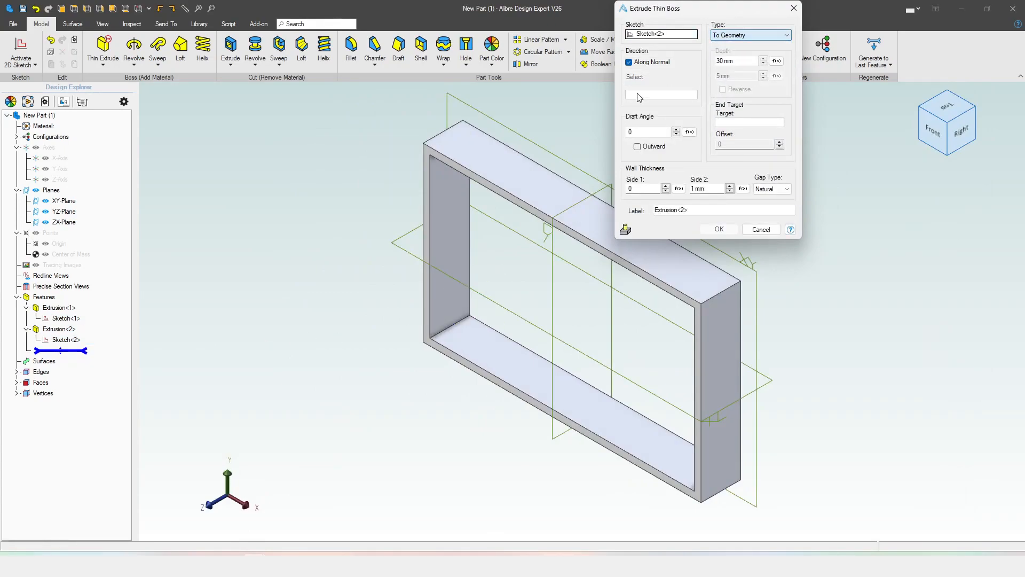
pyautogui.scroll(5, 418, 299)
pyautogui.click(438, 308)
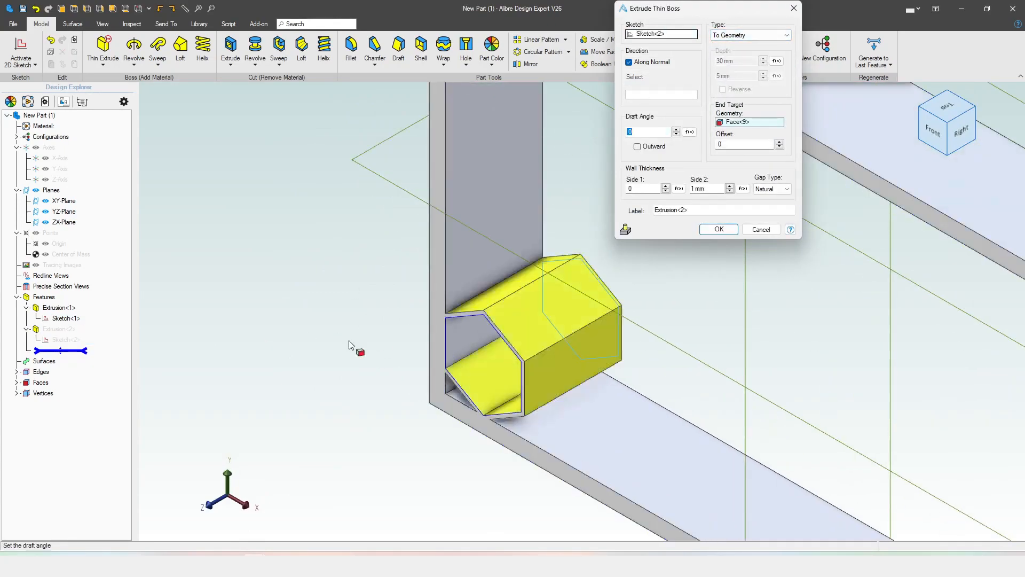
pyautogui.click(719, 229)
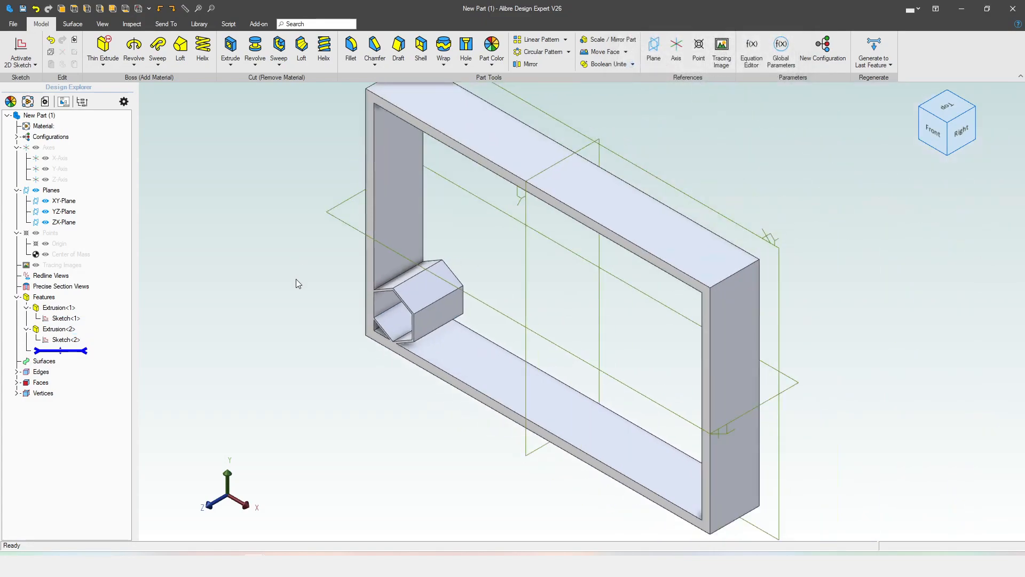
# - Add an equation parameter named H_Count of type Count with a value of 20
pyautogui.click(751, 49)
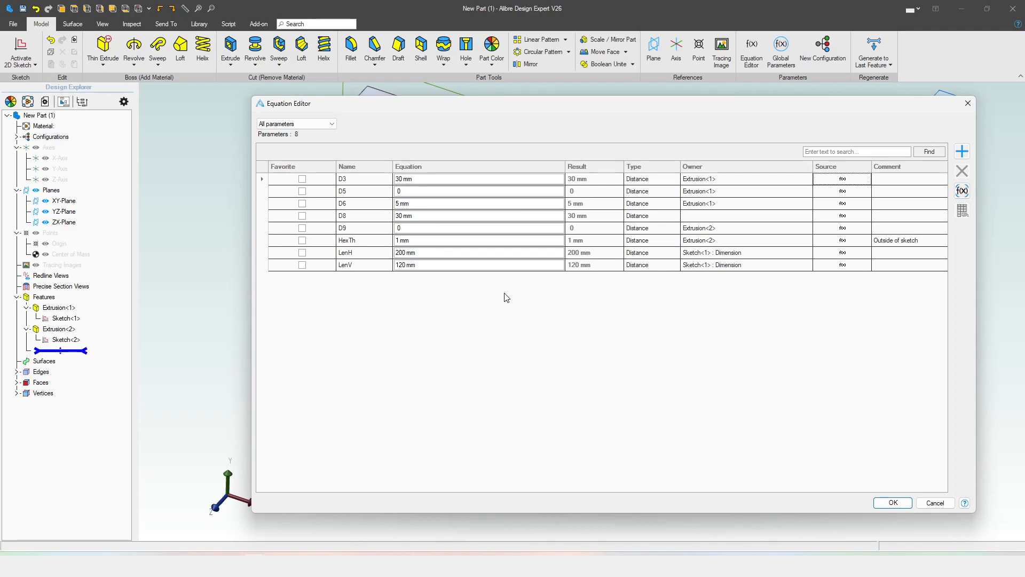
pyautogui.click(962, 152)
pyautogui.write('H_Count')
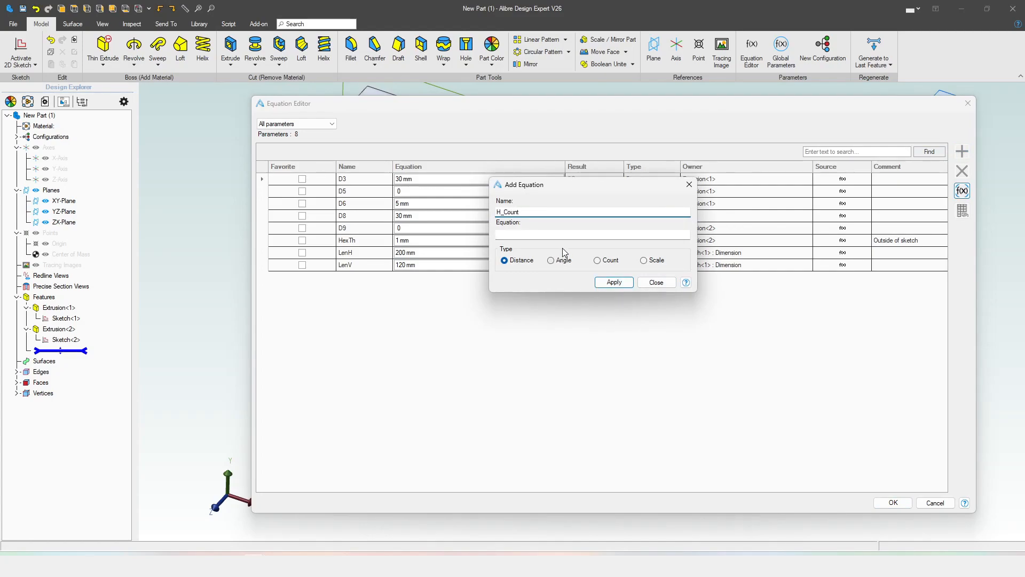
pyautogui.press('Tab')
pyautogui.write('20')
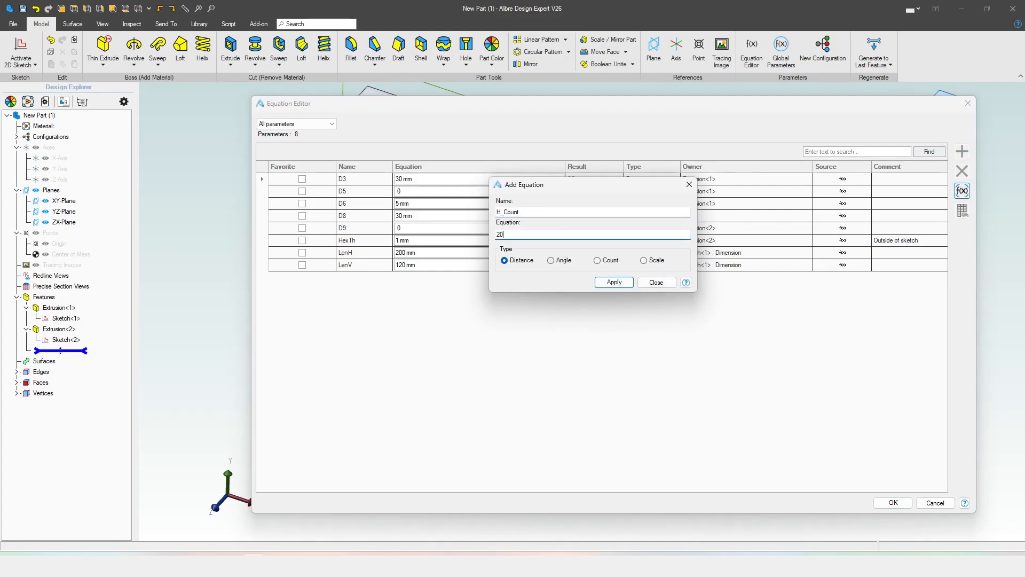
pyautogui.click(597, 260)
pyautogui.click(608, 282)
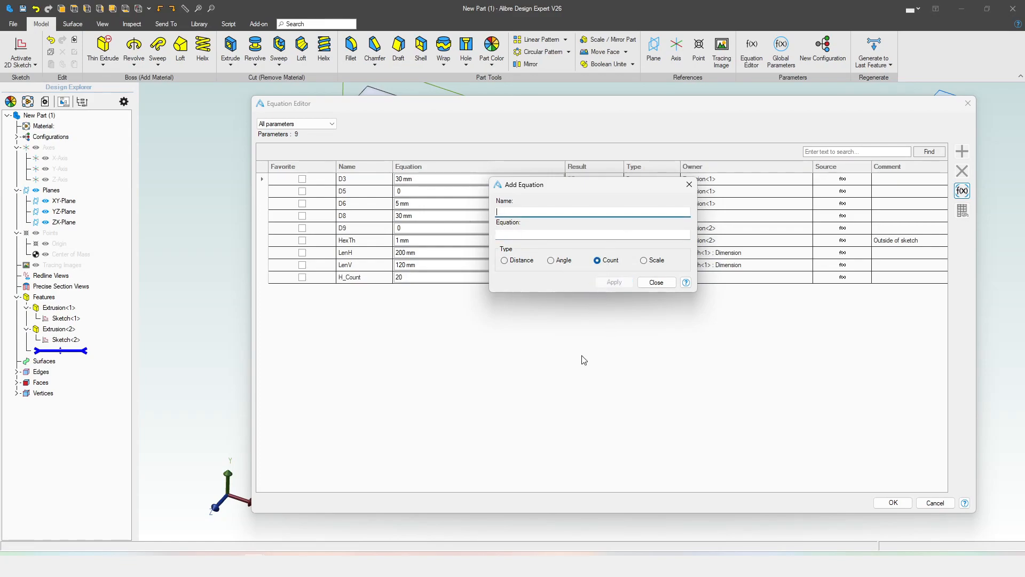
pyautogui.click(655, 283)
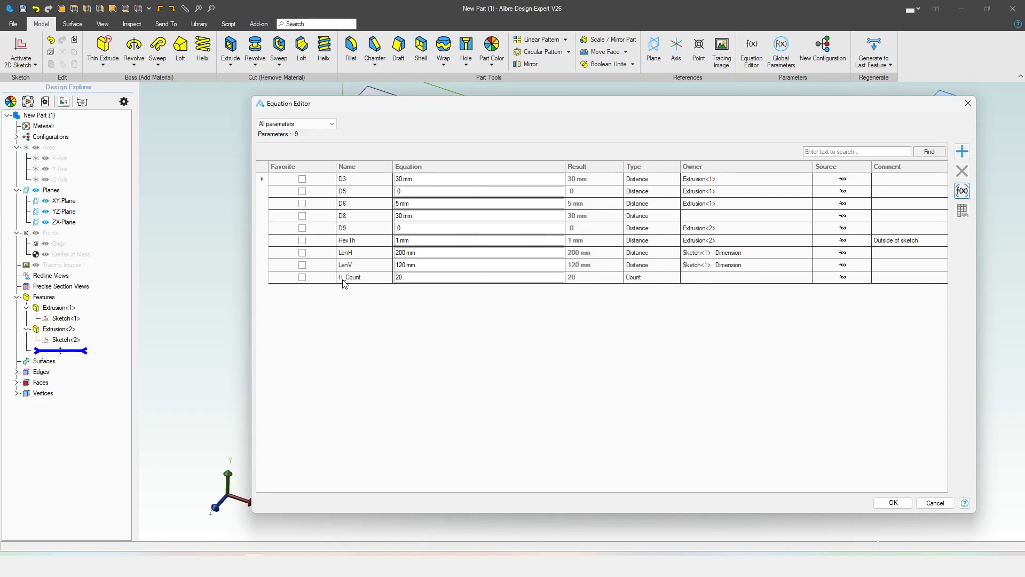
pyautogui.click(407, 283)
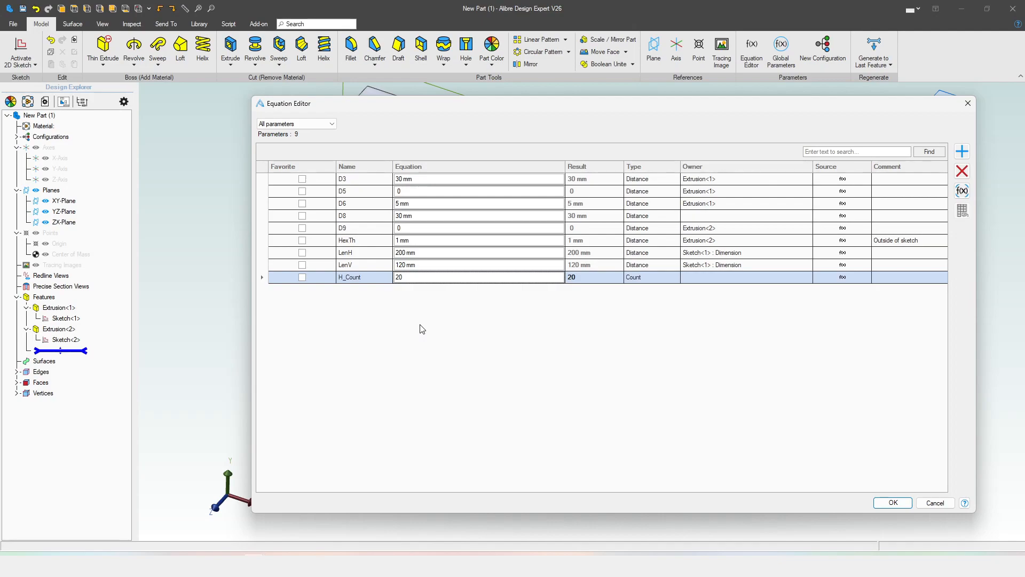
# - Add a Distance parameter named HexFlat with the equation (LenH+(1-H_Count)*HexTh)/H_Count
pyautogui.click(962, 151)
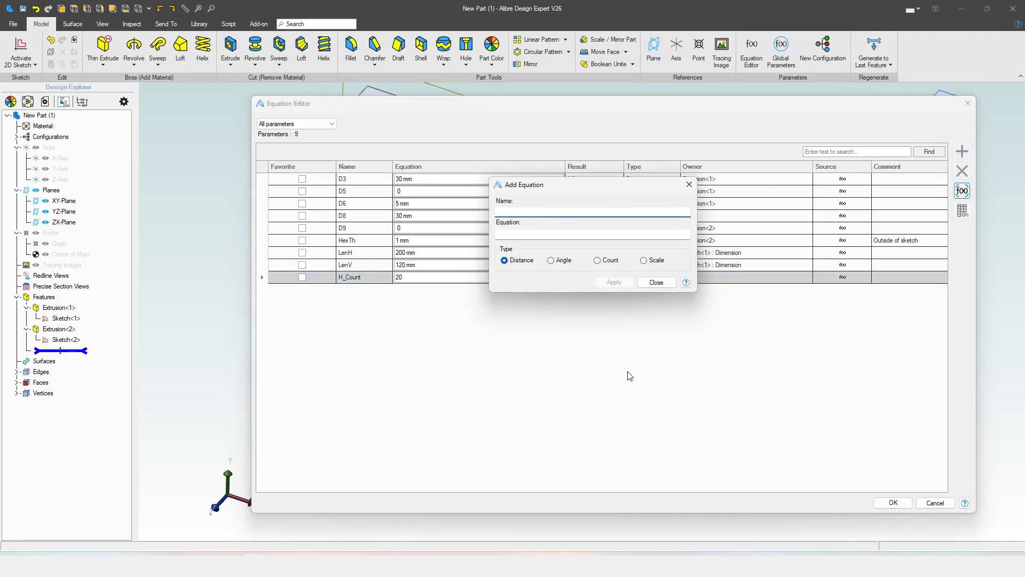
pyautogui.write('HexFlat')
pyautogui.click(578, 233)
pyautogui.moveTo(578, 192); pyautogui.dragTo(665, 252)
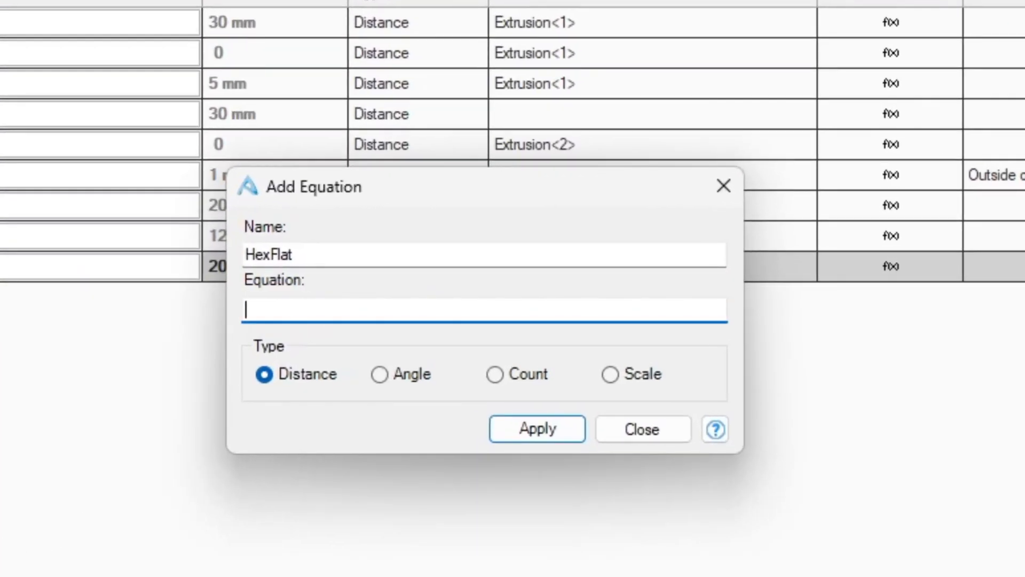
pyautogui.write('(LenH+(')
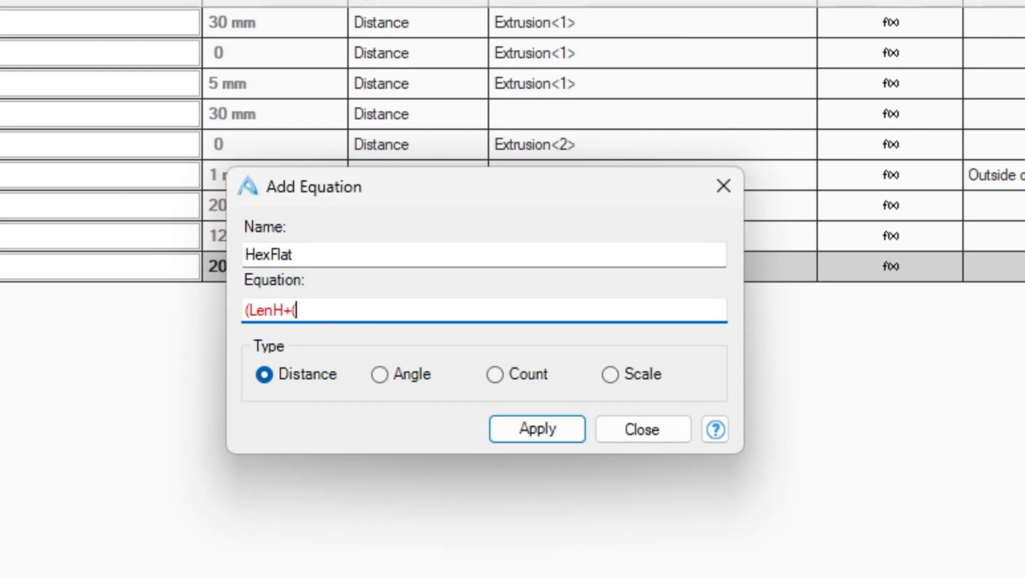
pyautogui.write('1-')
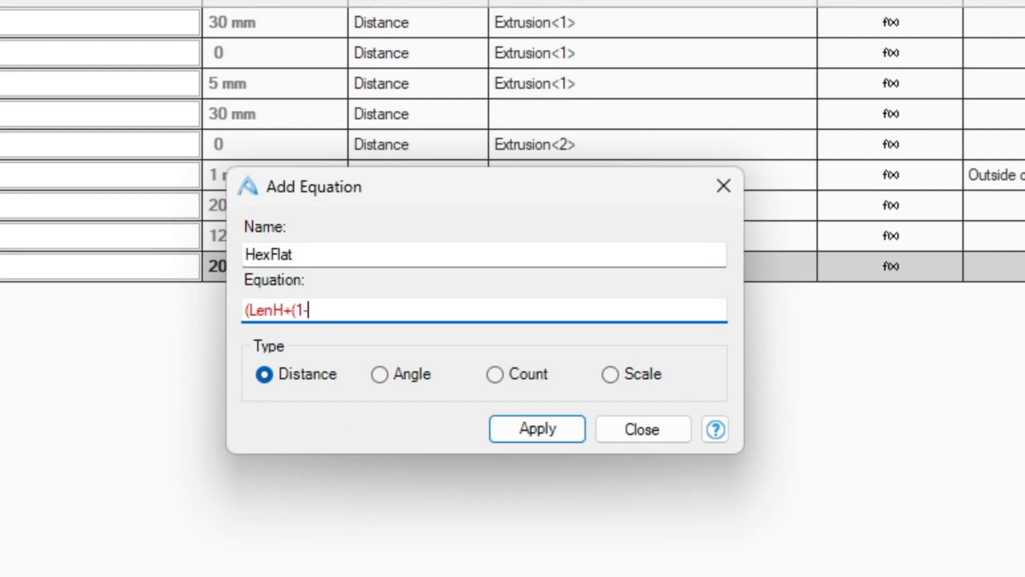
pyautogui.write('H_Count')
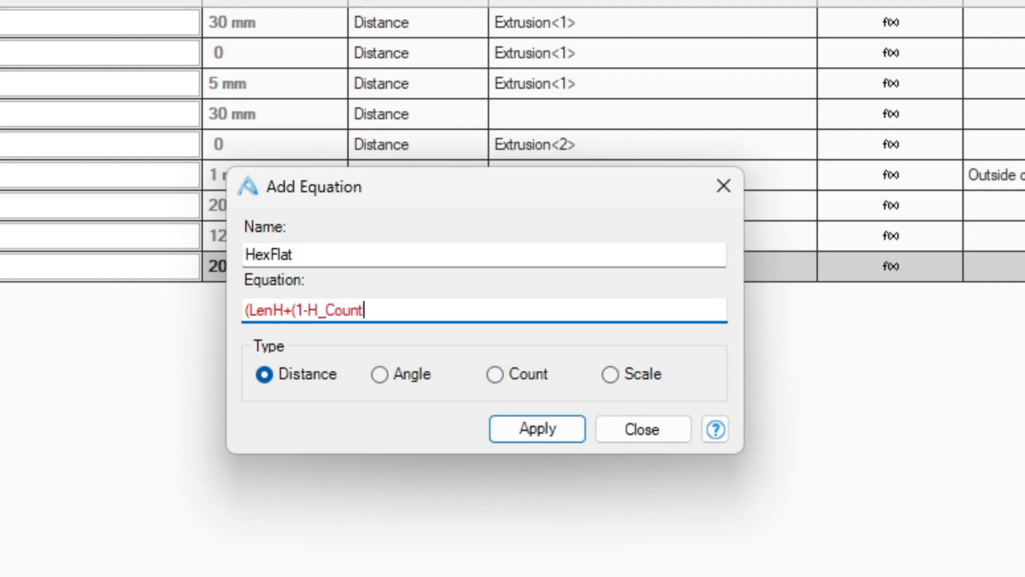
pyautogui.write(')*HexTh')
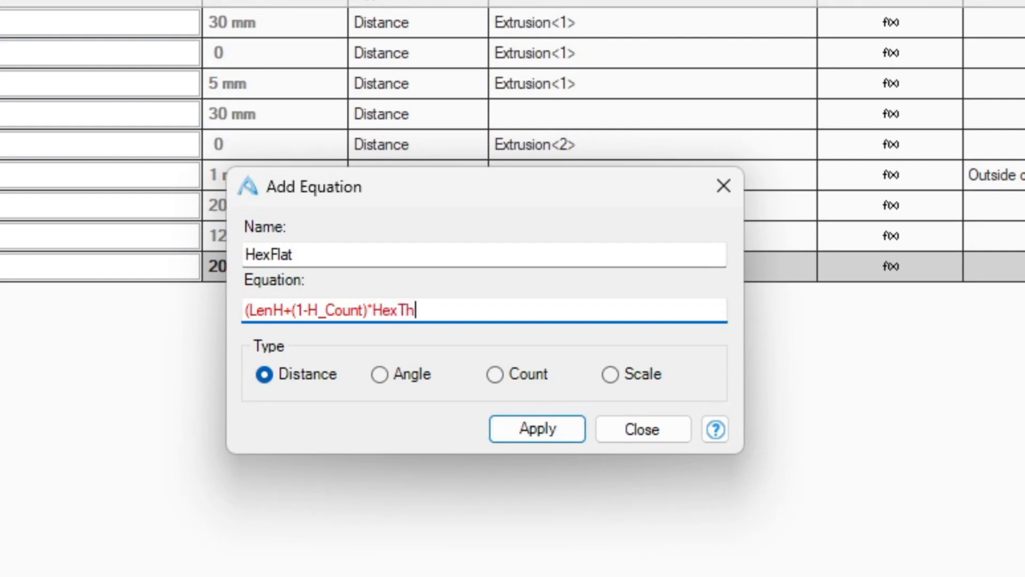
pyautogui.write(')/H_Count')
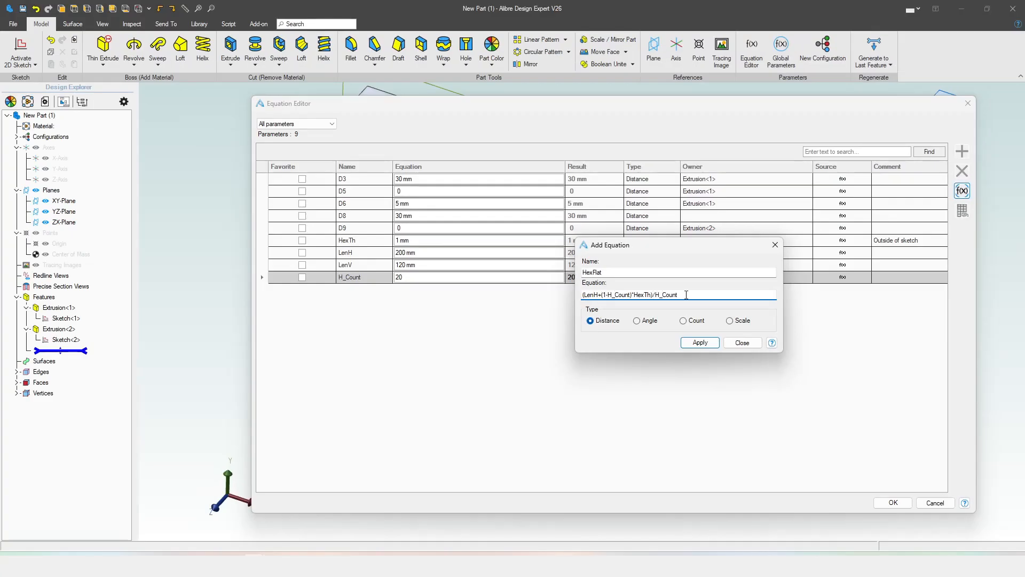
pyautogui.click(700, 343)
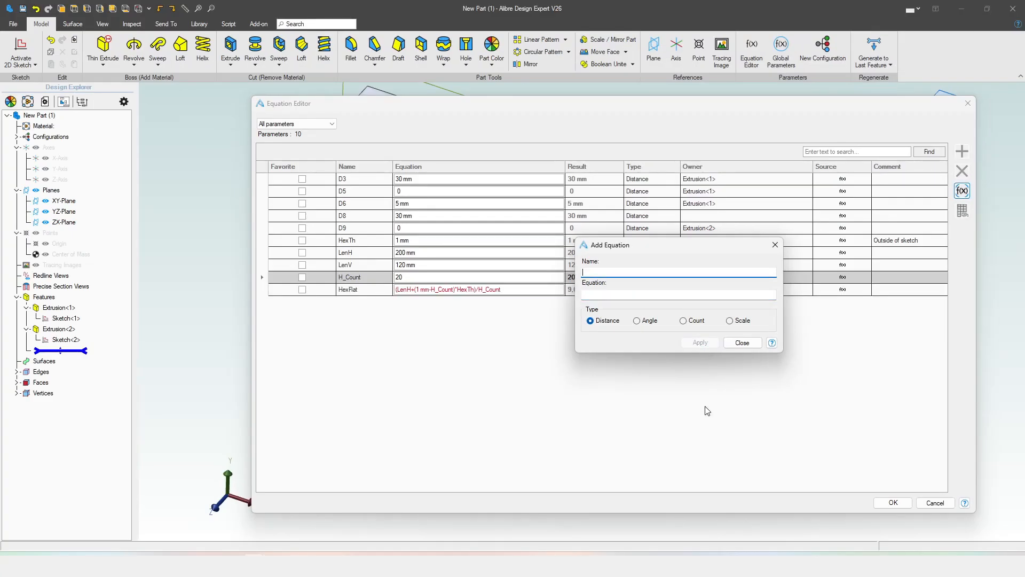
pyautogui.click(742, 342)
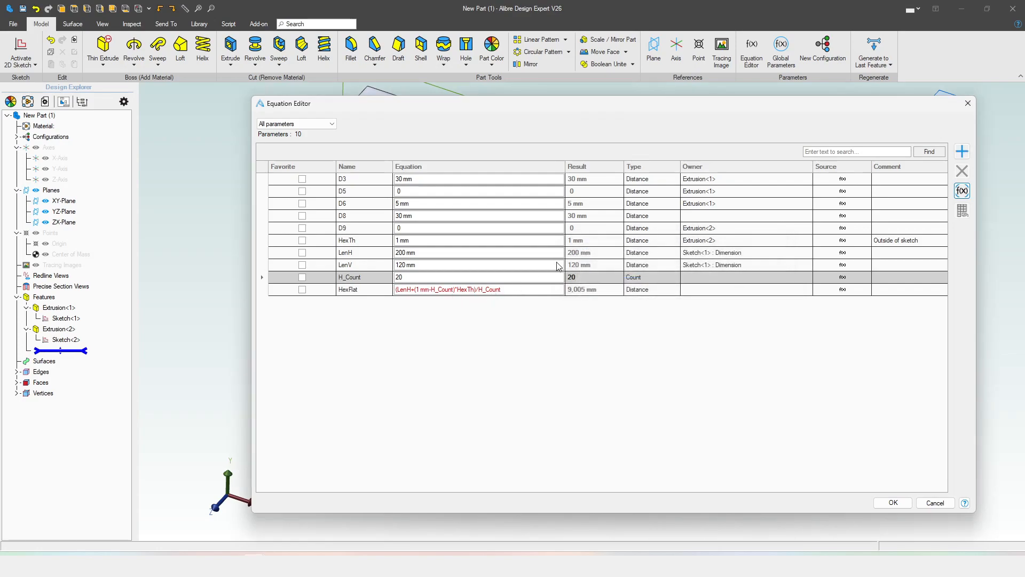
# - Check the 1 mm term in the HexFlat equation and add a Count parameter named ONE_COUNT with a value of 1
pyautogui.click(426, 290)
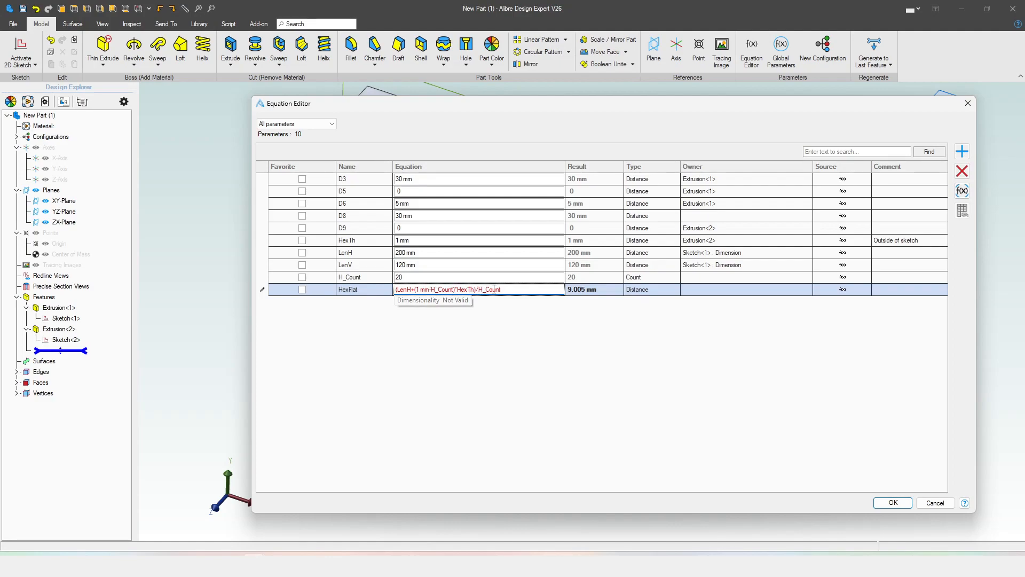
pyautogui.doubleClick(425, 289)
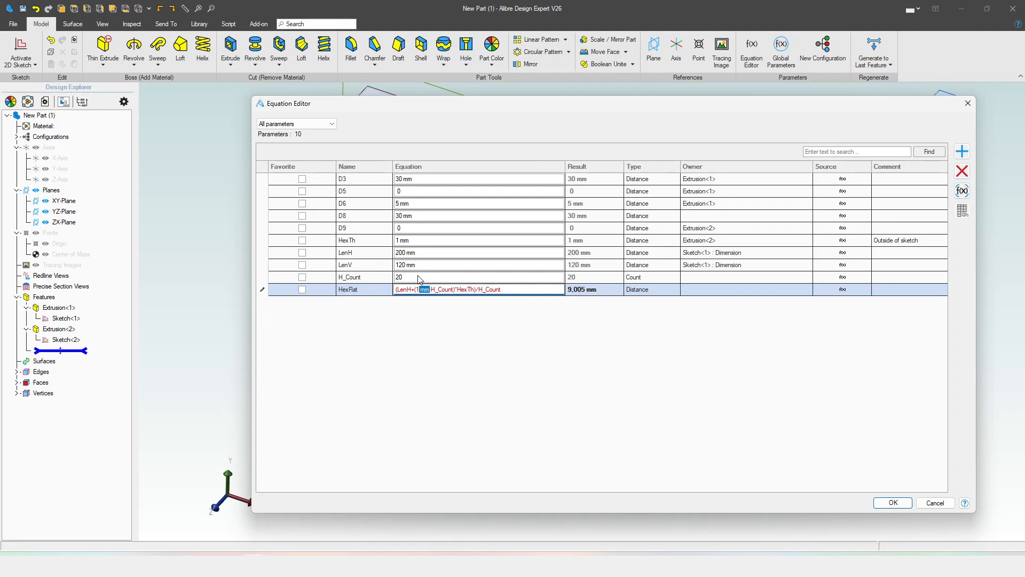
pyautogui.click(432, 290)
pyautogui.click(962, 151)
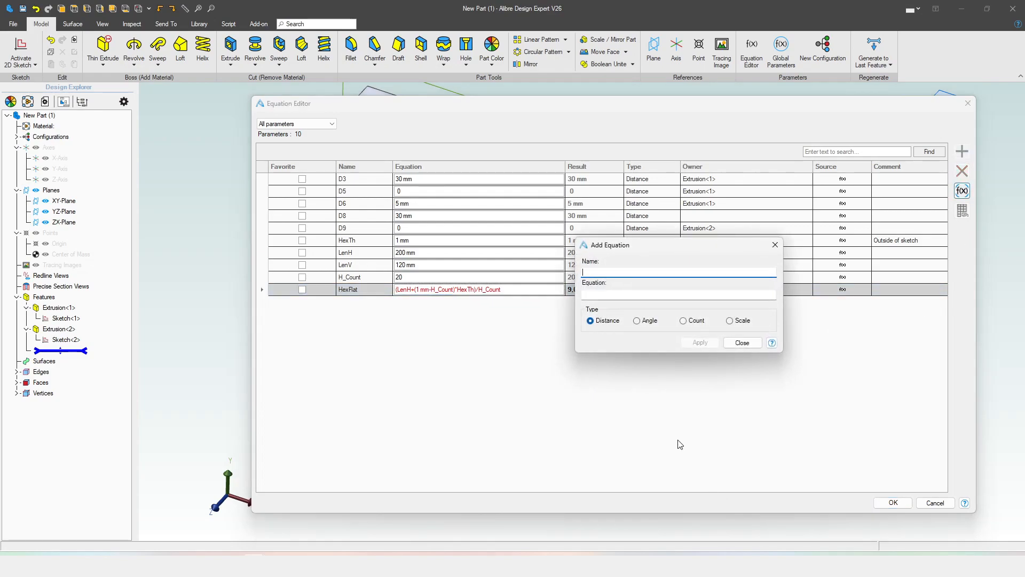
pyautogui.write('ONE_COUNT')
pyautogui.press('Tab')
pyautogui.write('1')
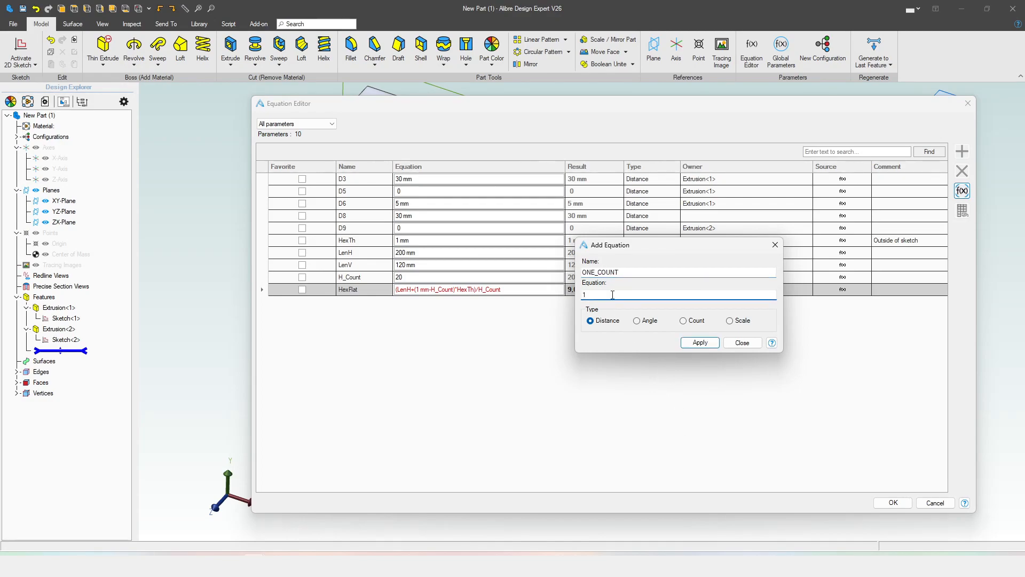
pyautogui.click(686, 321)
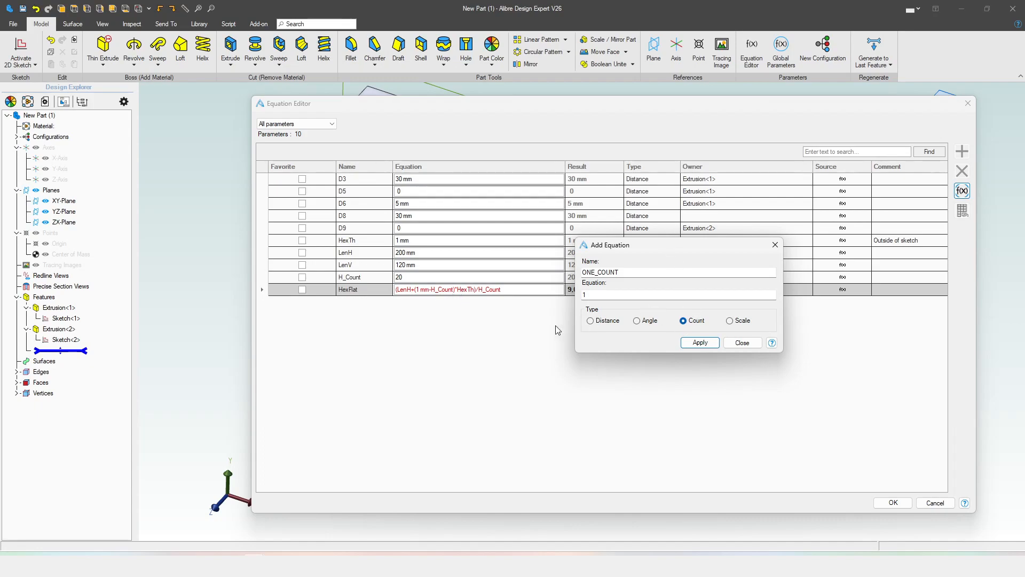
pyautogui.click(700, 342)
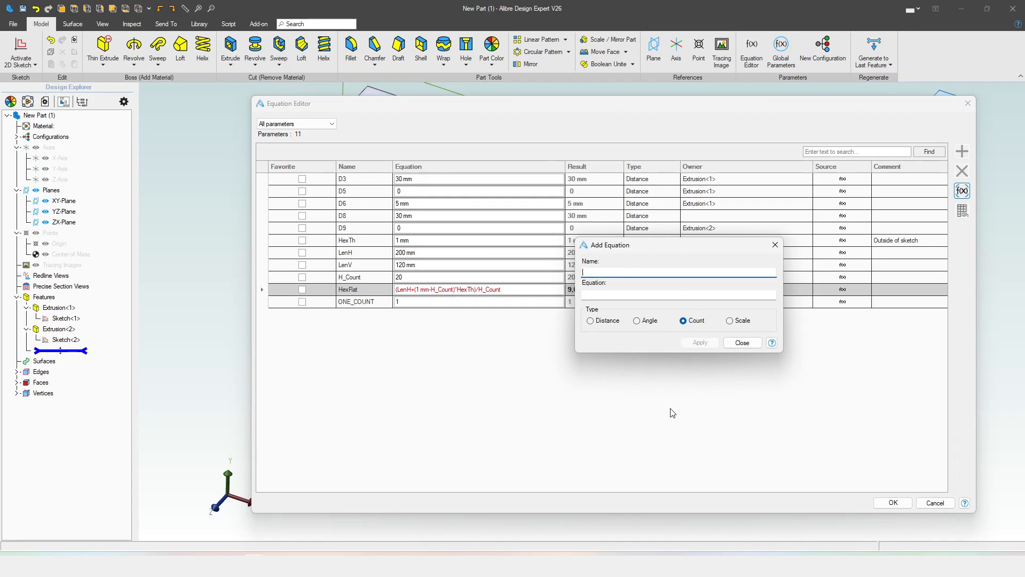
pyautogui.click(739, 344)
# - Try to remove the mm unit from the constant 1 in the HexFlat equation
pyautogui.click(417, 291)
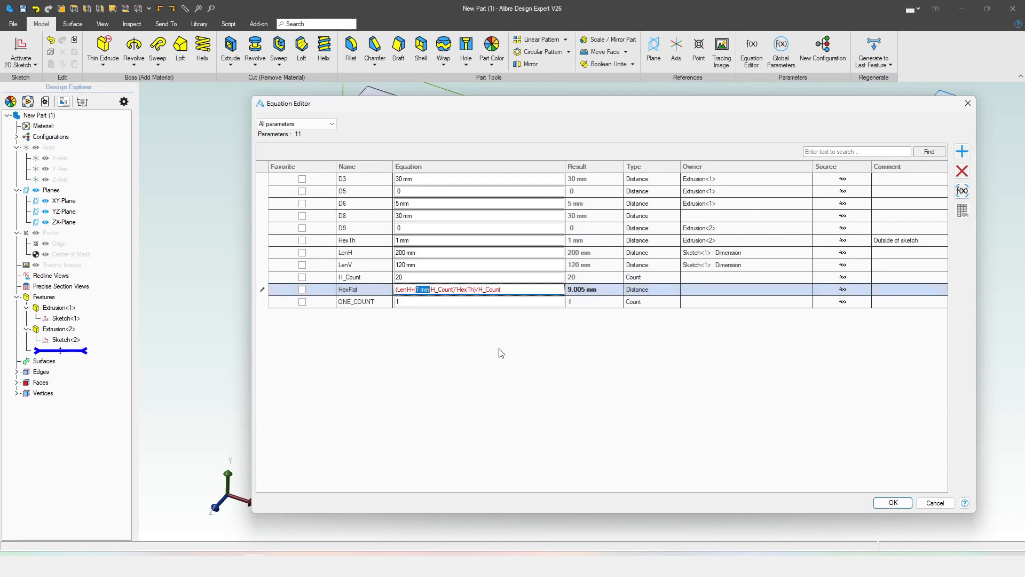
pyautogui.click(425, 290)
pyautogui.press('BackSpace')
pyautogui.press('BackSpace')
pyautogui.press('Delete')
pyautogui.click(463, 276)
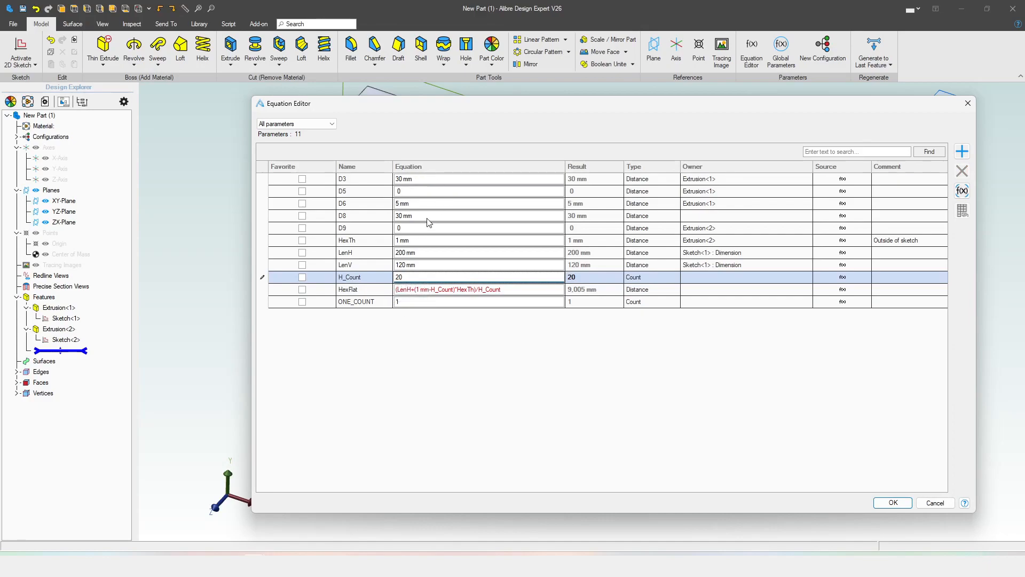
# - Replace the 1 mm constant in the HexFlat equation with the ONE_COUNT parameter and accept the equation changes
pyautogui.click(428, 290)
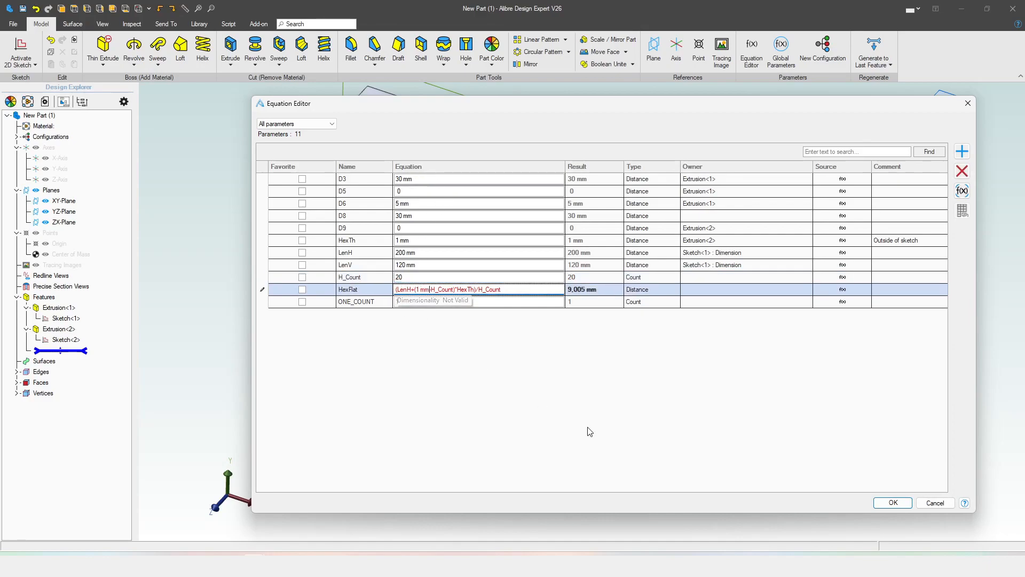
pyautogui.press('BackSpace')
pyautogui.press('BackSpace')
pyautogui.press('BackSpace')
pyautogui.press('BackSpace')
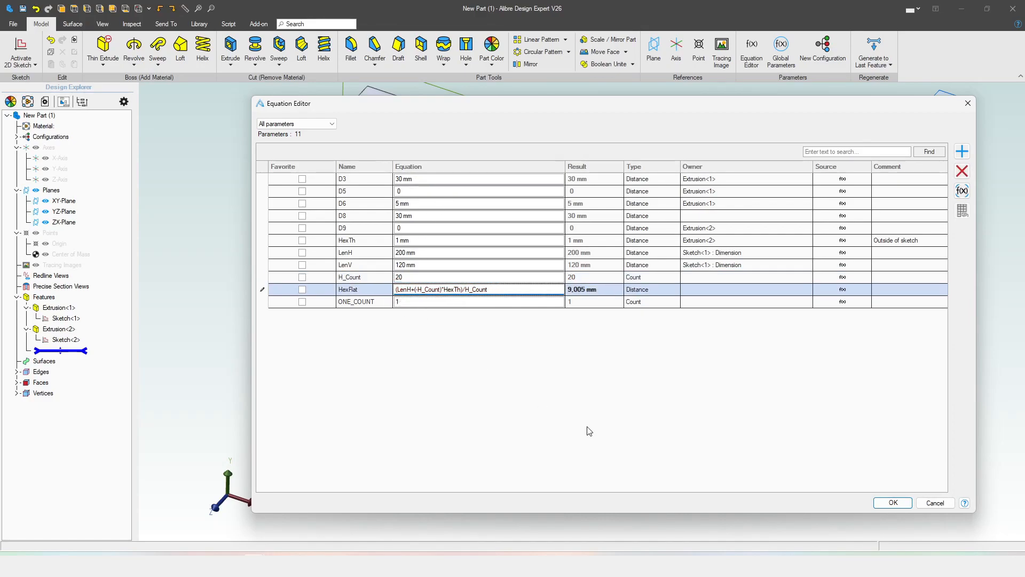
pyautogui.write('ONE_COUNT')
pyautogui.click(531, 291)
pyautogui.click(475, 278)
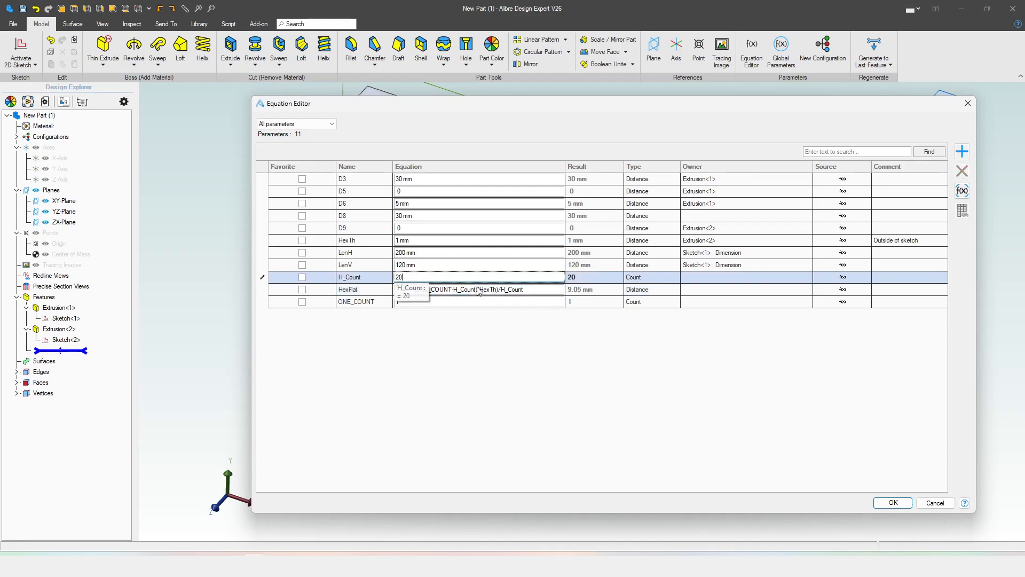
pyautogui.click(590, 290)
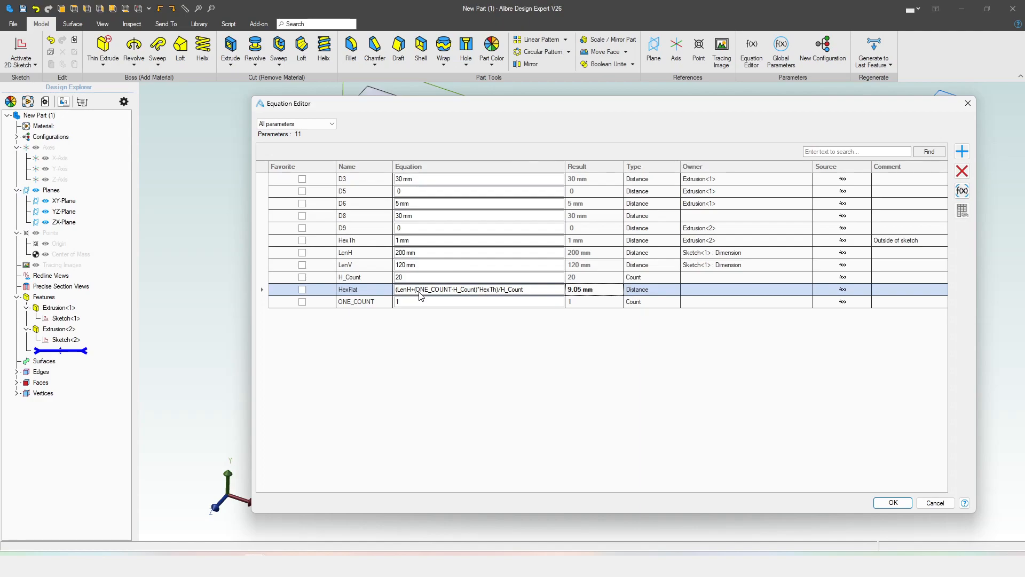
pyautogui.click(906, 503)
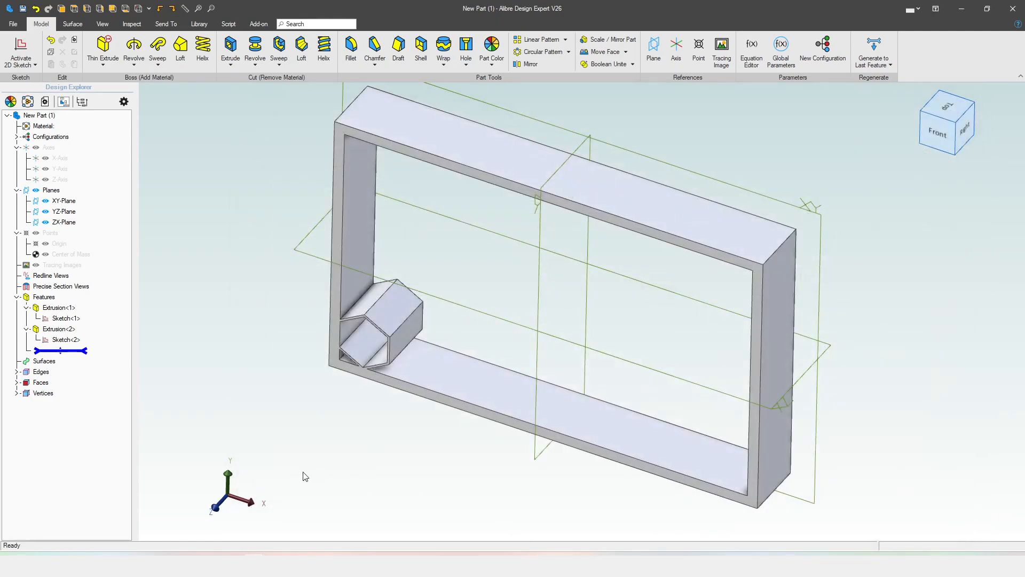
# - Edit the hexagon's sketch, dimension its inscribed circle's diameter with the HexFlat parameter, and finish the sketch
pyautogui.rightClick(77, 343)
pyautogui.click(88, 348)
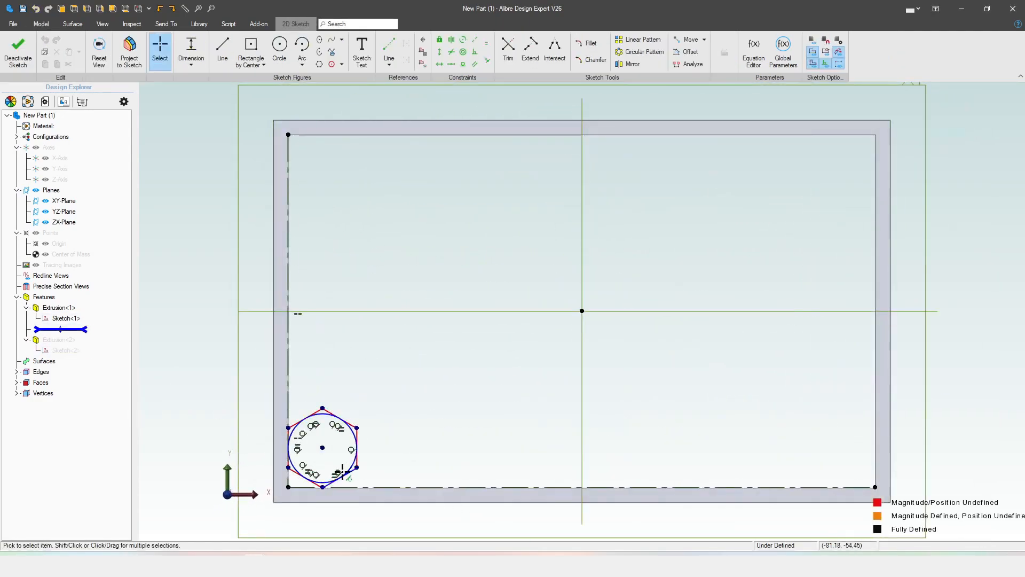
pyautogui.scroll(3, 406, 390)
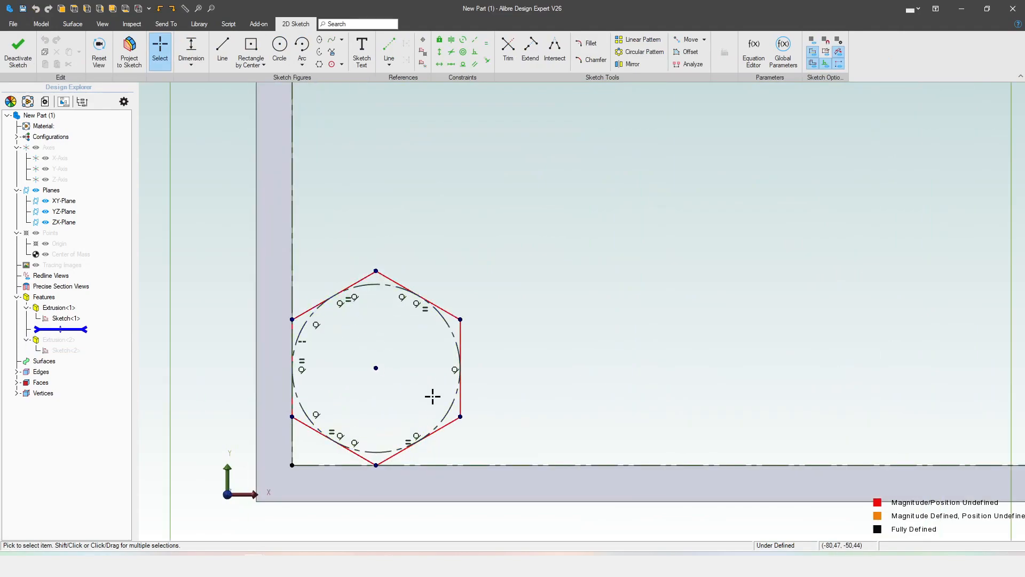
pyautogui.click(377, 283)
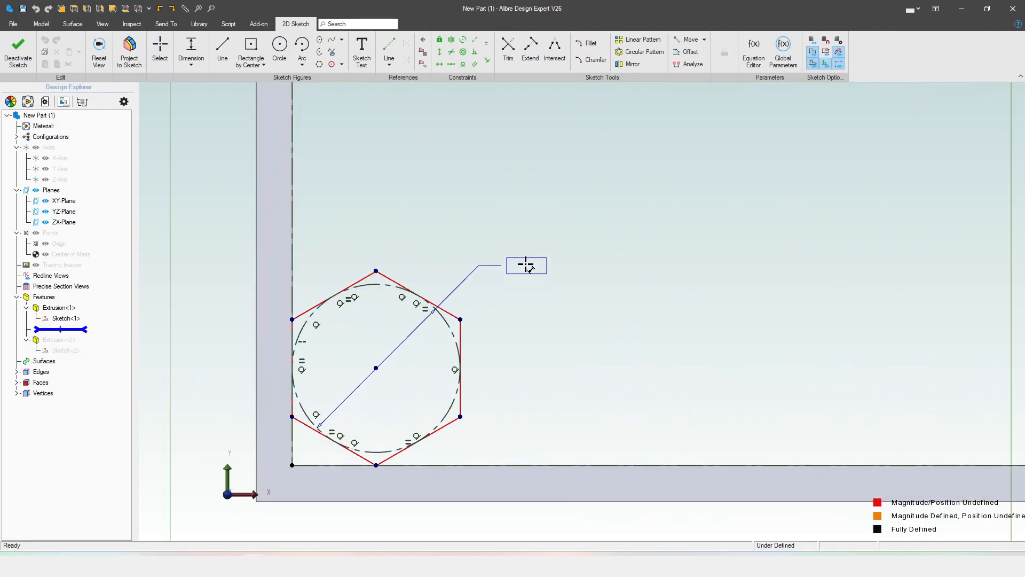
pyautogui.click(499, 248)
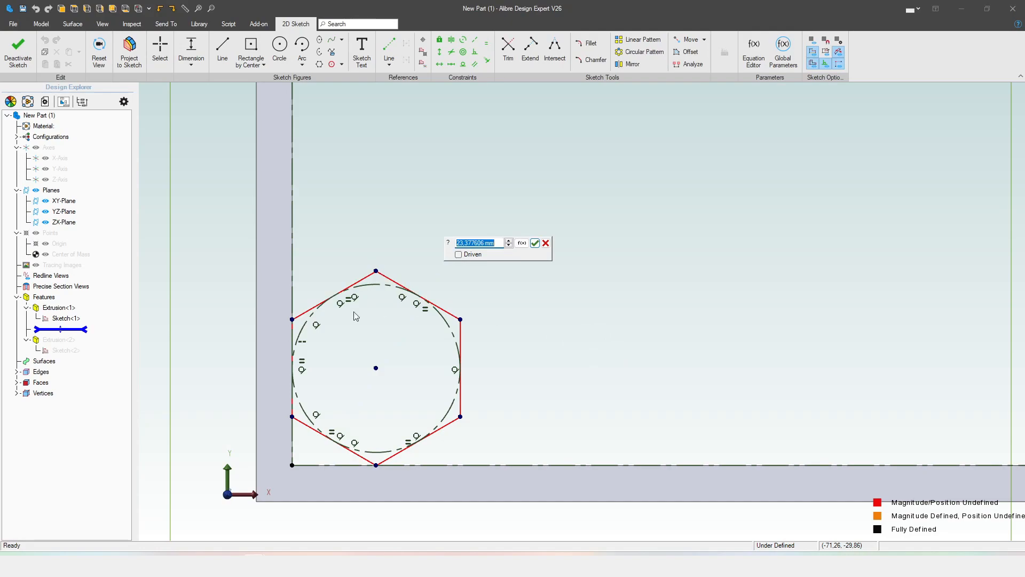
pyautogui.click(521, 243)
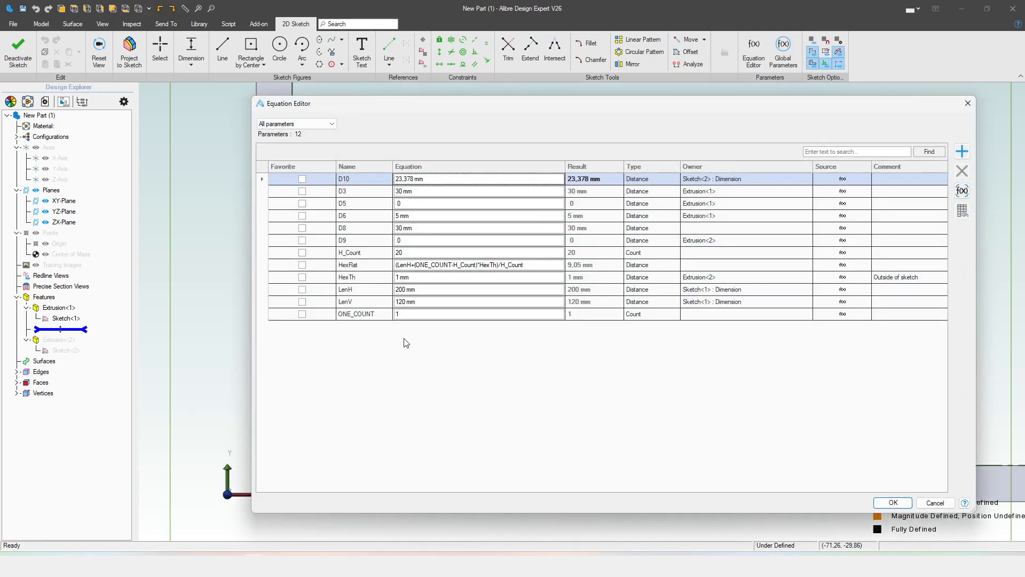
pyautogui.click(366, 266)
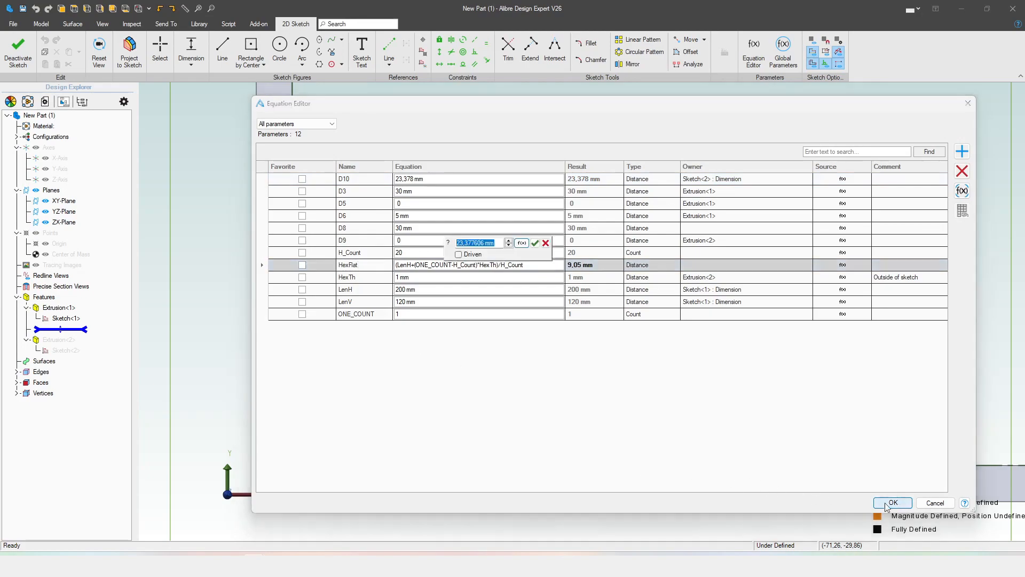
pyautogui.click(893, 502)
pyautogui.click(535, 243)
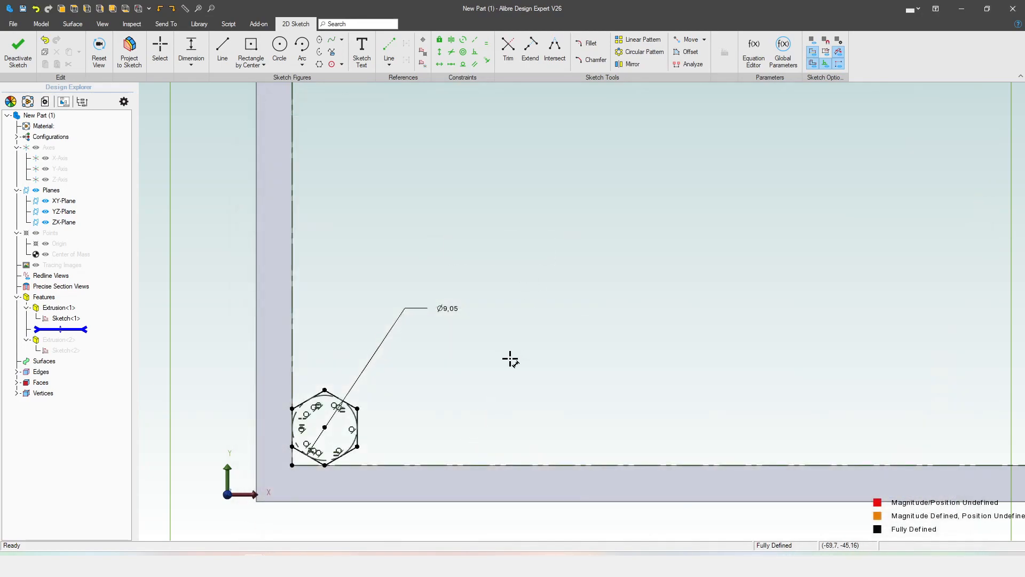
pyautogui.click(17, 53)
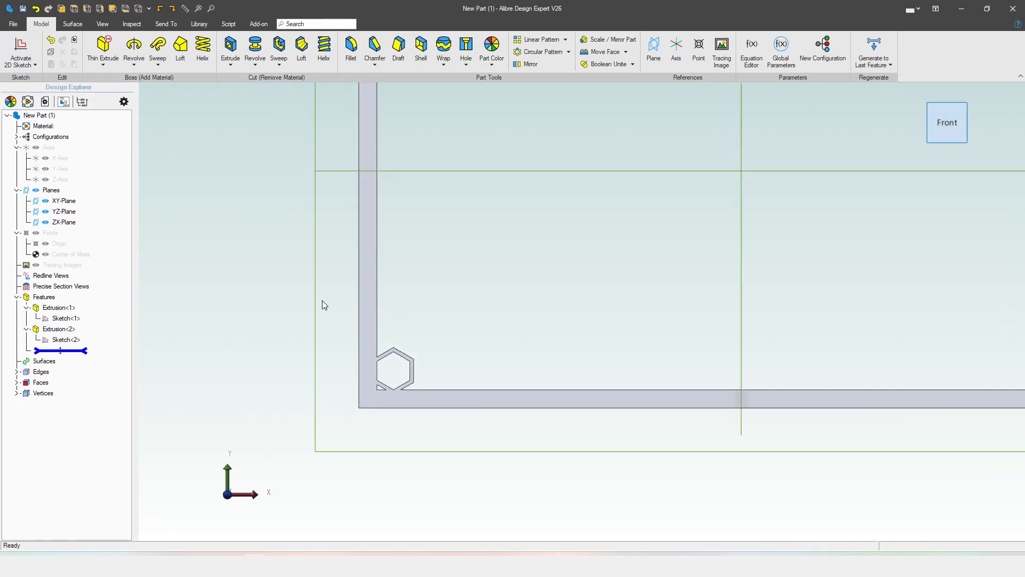
# - Start a sketch on the XY-Plane and draw a six-sided polygon around an inscribed circle above the existing hexagonal cell
pyautogui.click(69, 201)
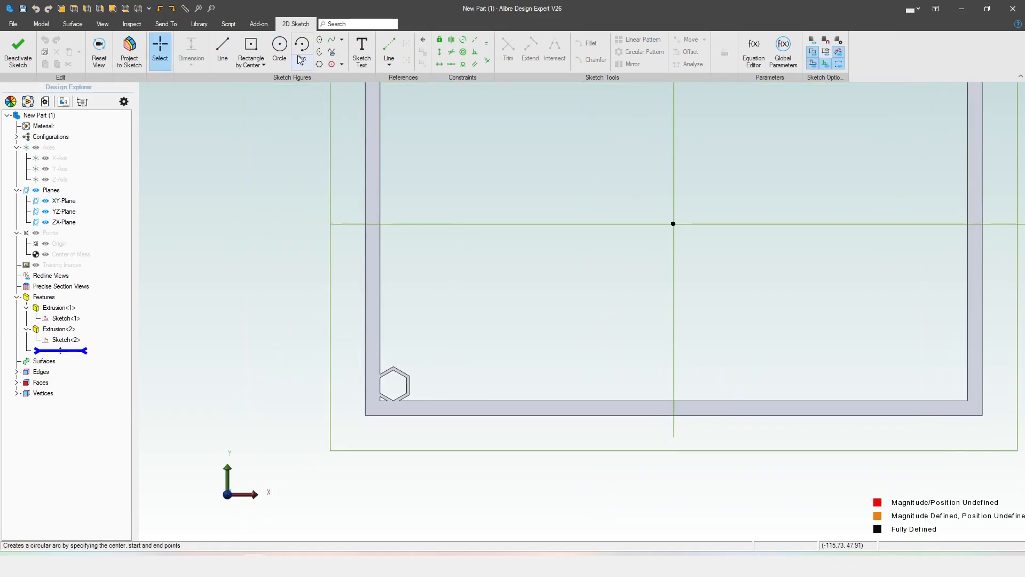
pyautogui.click(320, 64)
pyautogui.click(449, 301)
pyautogui.click(478, 303)
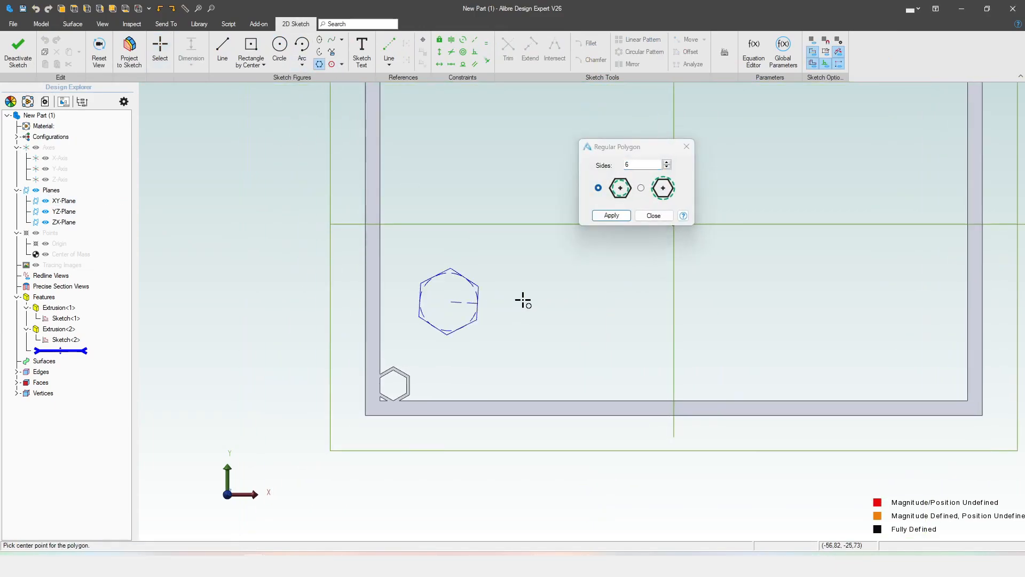
pyautogui.click(611, 215)
# - Move the new hexagon over the frame's left wall, just above the existing hexagonal cell
pyautogui.scroll(4, 393, 380)
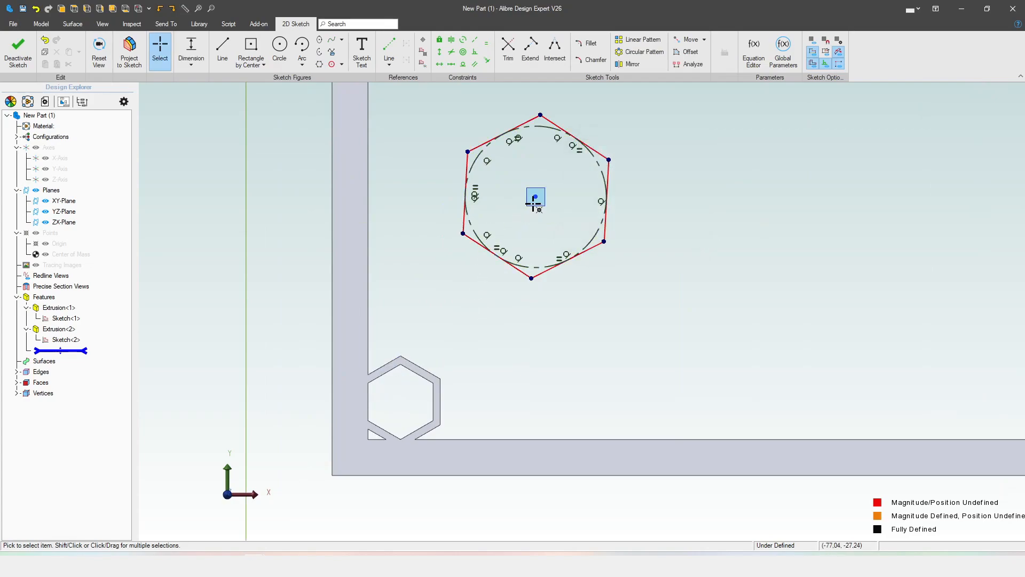
pyautogui.click(383, 367)
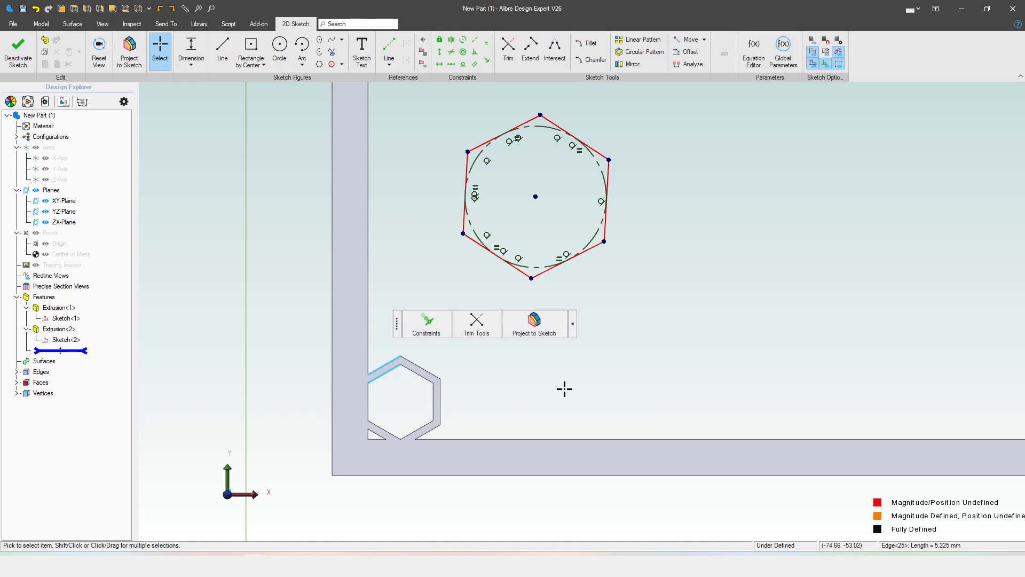
pyautogui.scroll(2, 384, 406)
pyautogui.scroll(-3, 416, 379)
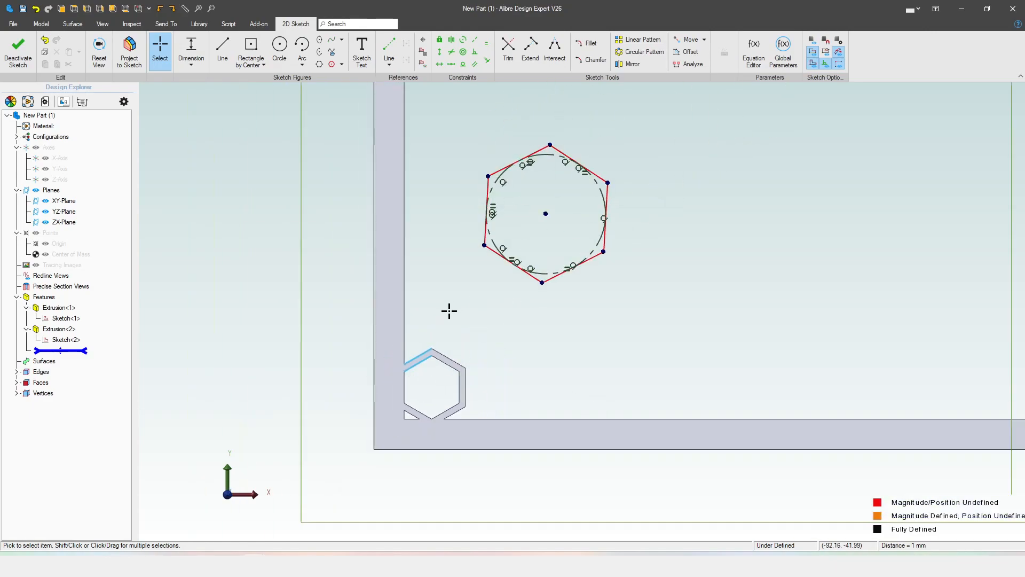
pyautogui.scroll(2, 497, 274)
pyautogui.moveTo(556, 199)
pyautogui.mouseDown()
pyautogui.moveTo(448, 261)
pyautogui.moveTo(355, 286)
pyautogui.mouseUp()
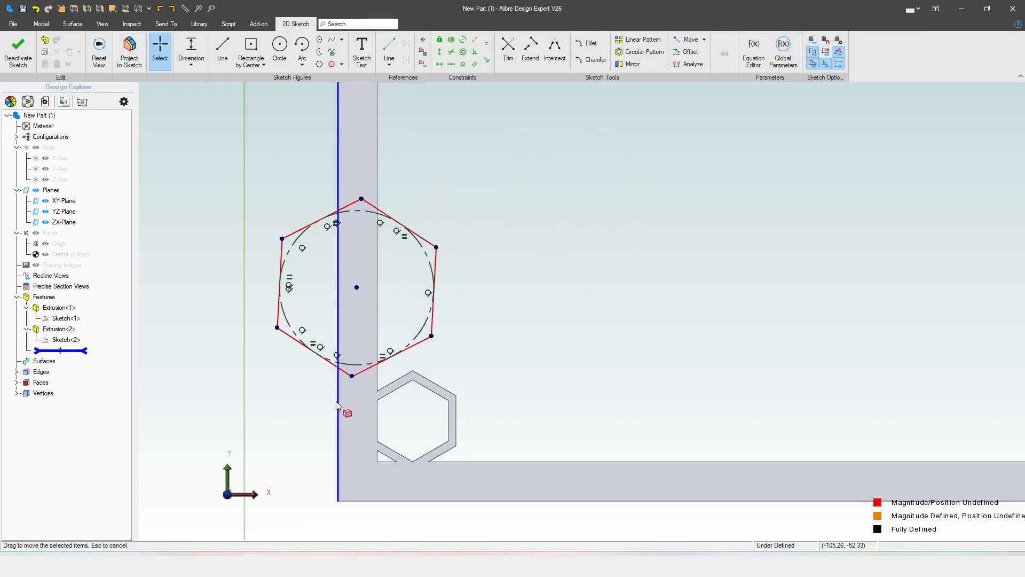
pyautogui.scroll(2, 343, 409)
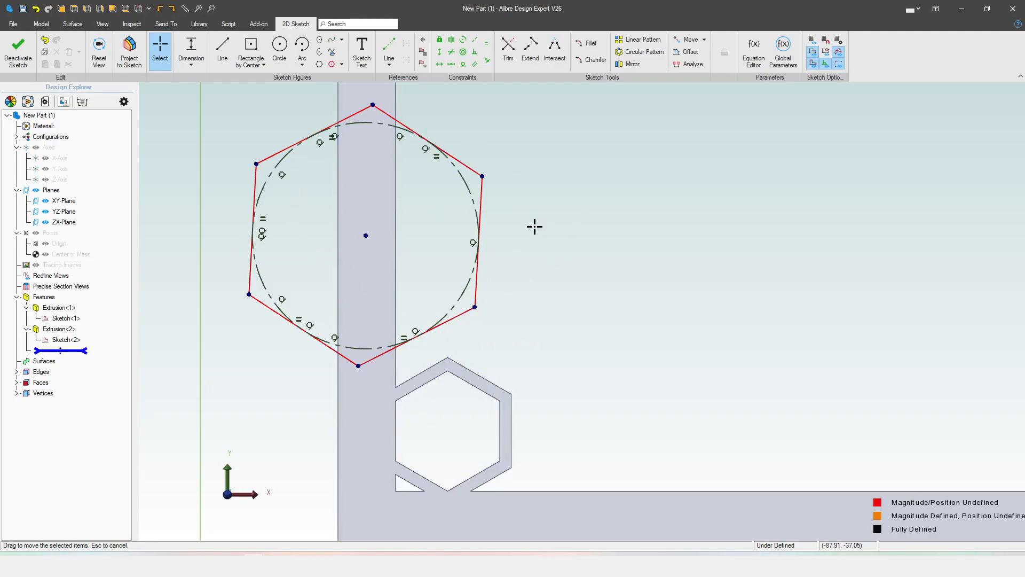
# - Make the new hexagon's lower-right side equal in length to the existing cell's upper-left inner edge
pyautogui.click(486, 43)
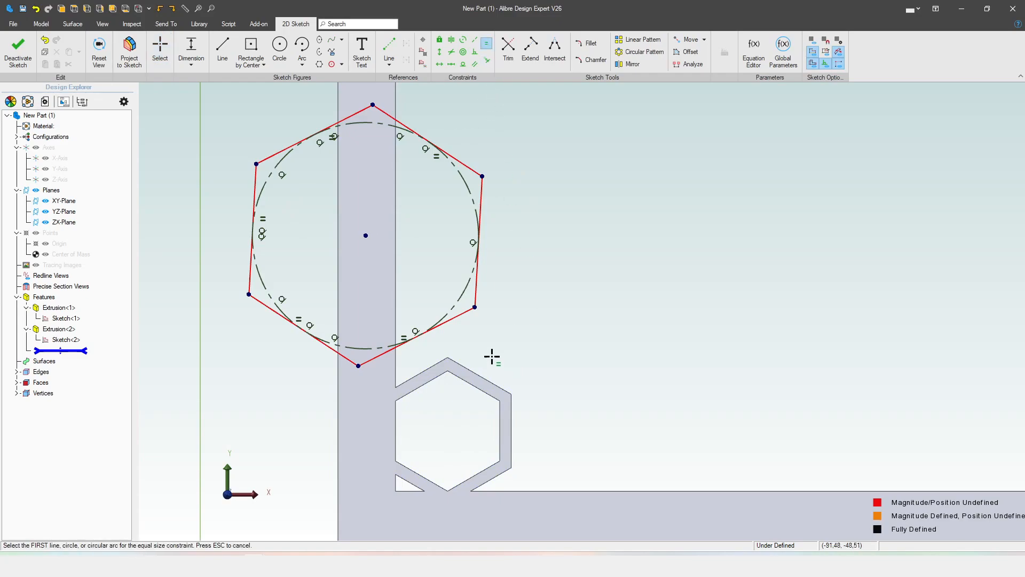
pyautogui.click(459, 322)
pyautogui.click(421, 385)
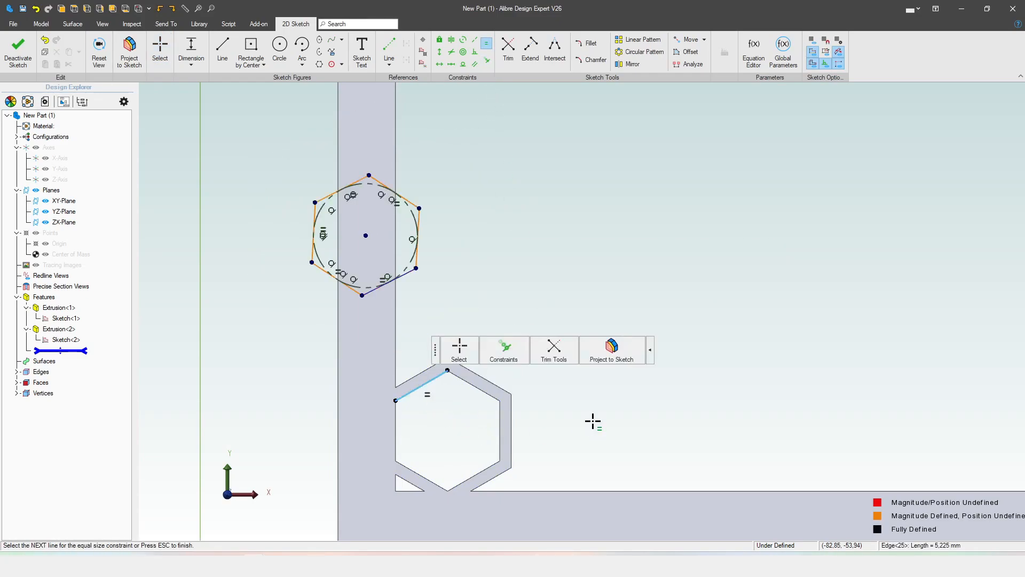
pyautogui.press('Escape')
# - Project the cell's right inner edge into the sketch as a reference line with associativity maintained
pyautogui.scroll(-2, 517, 179)
pyautogui.scroll(4, 445, 453)
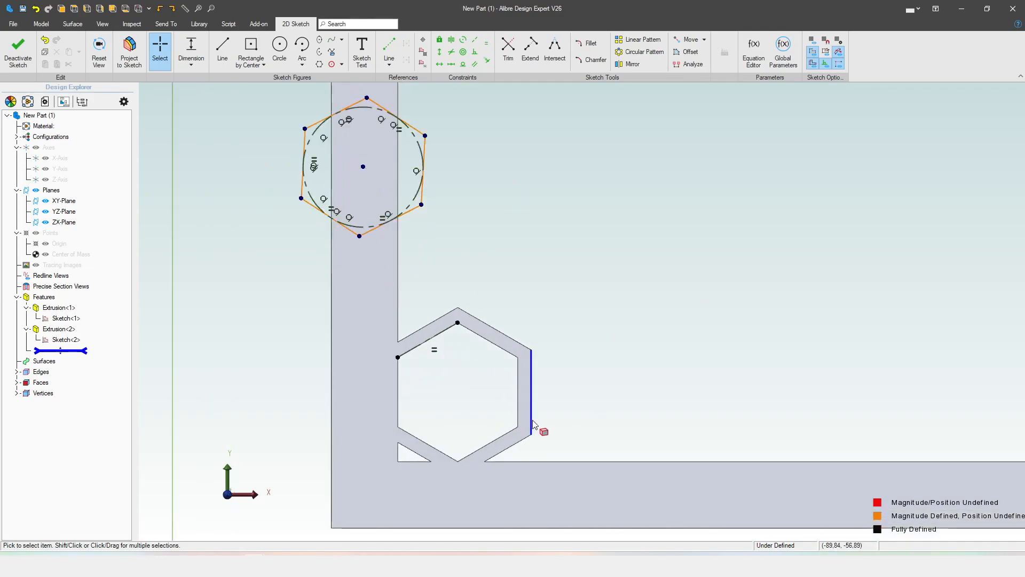
pyautogui.click(521, 412)
pyautogui.click(669, 368)
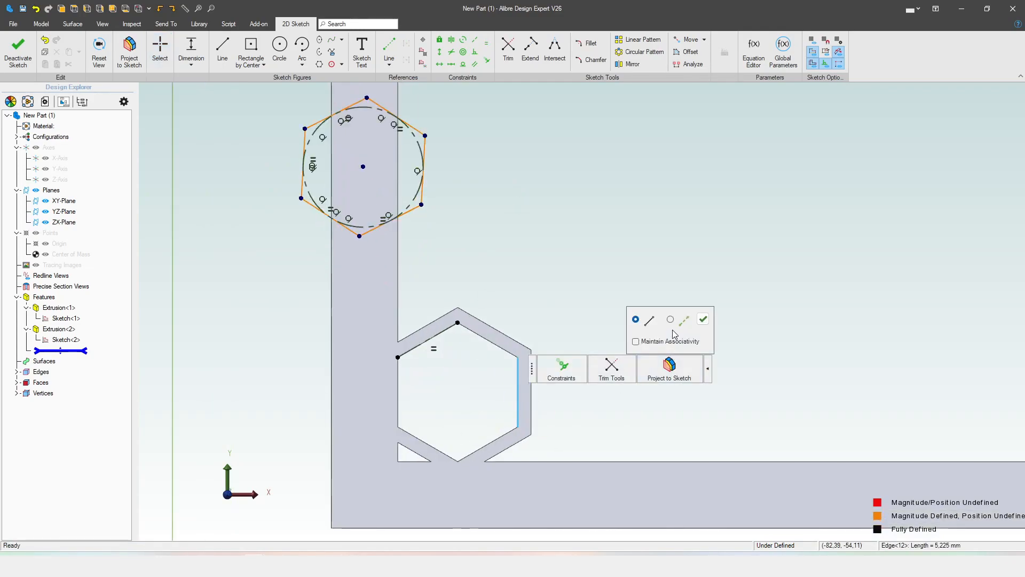
pyautogui.click(683, 343)
pyautogui.click(663, 373)
pyautogui.click(670, 344)
pyautogui.click(671, 320)
pyautogui.click(703, 320)
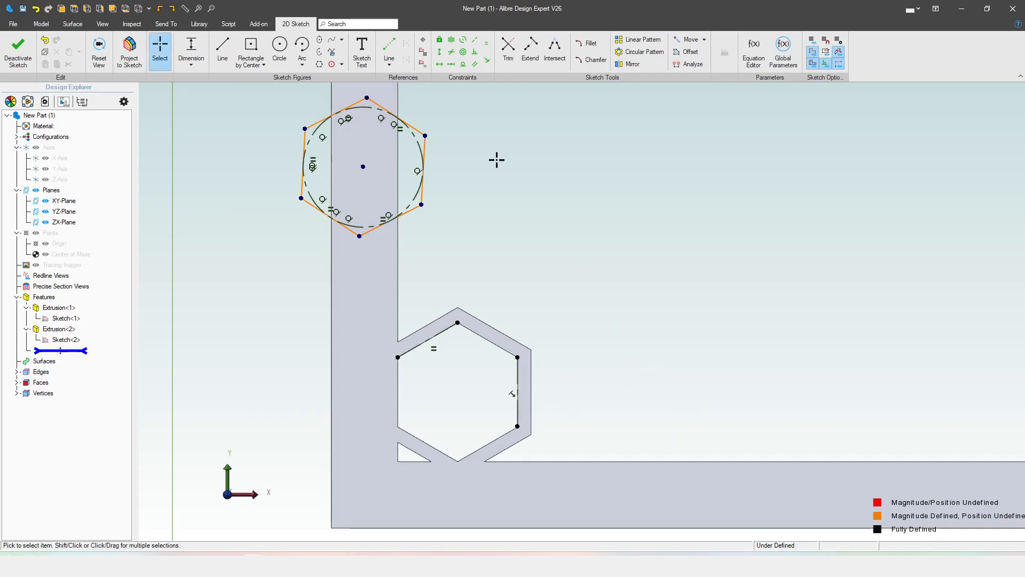
# - Draw a reference line from the midpoint of the cell's upper-left inner edge to a free point inside the cell
pyautogui.click(387, 47)
pyautogui.click(427, 340)
pyautogui.press('Escape')
pyautogui.click(389, 48)
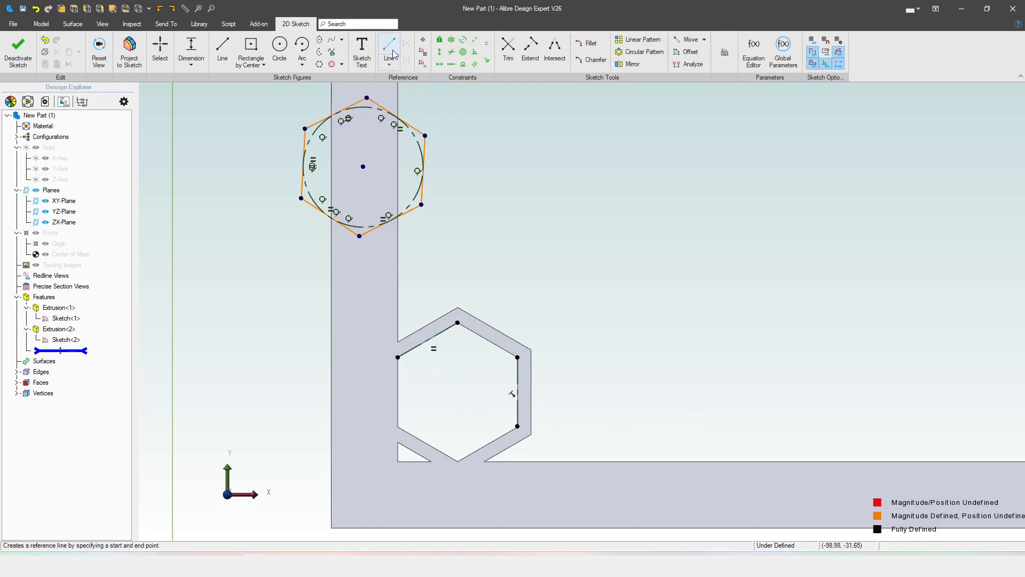
pyautogui.click(426, 339)
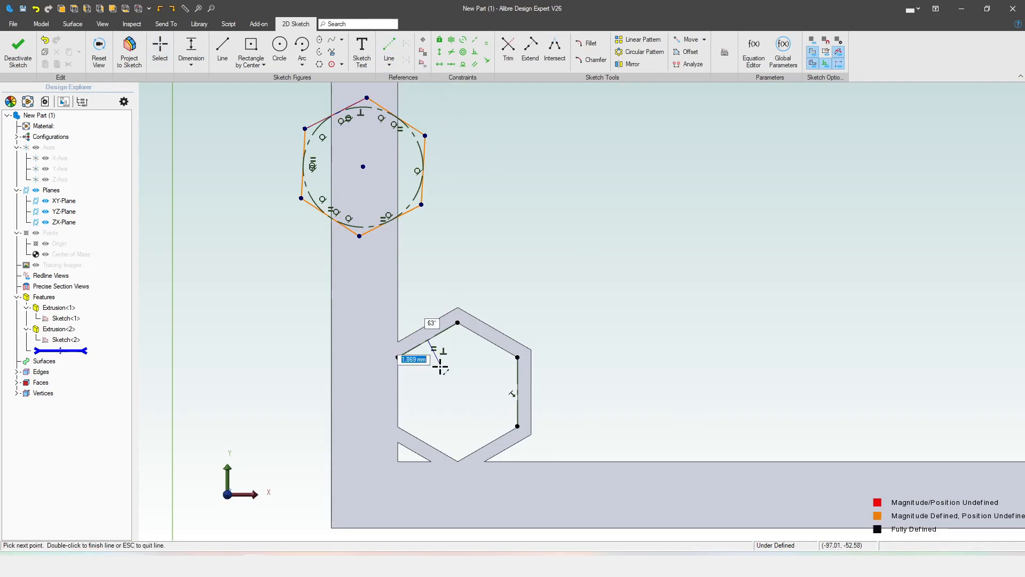
pyautogui.doubleClick(480, 368)
pyautogui.press('Escape')
pyautogui.scroll(3, 428, 400)
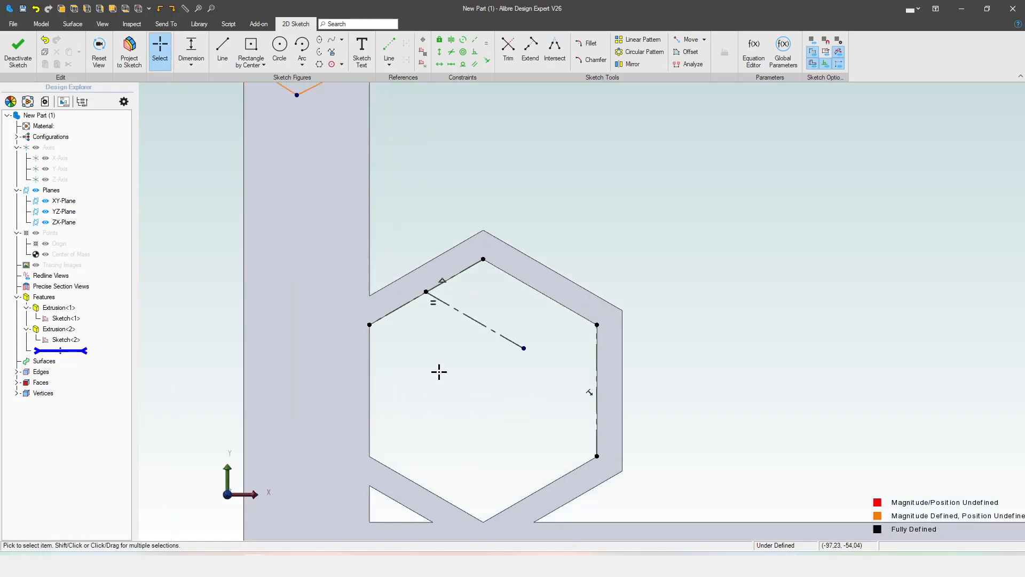
# - Apply a midline constraint between the upper-left inner edge's two endpoints and the reference line's free end
pyautogui.click(451, 63)
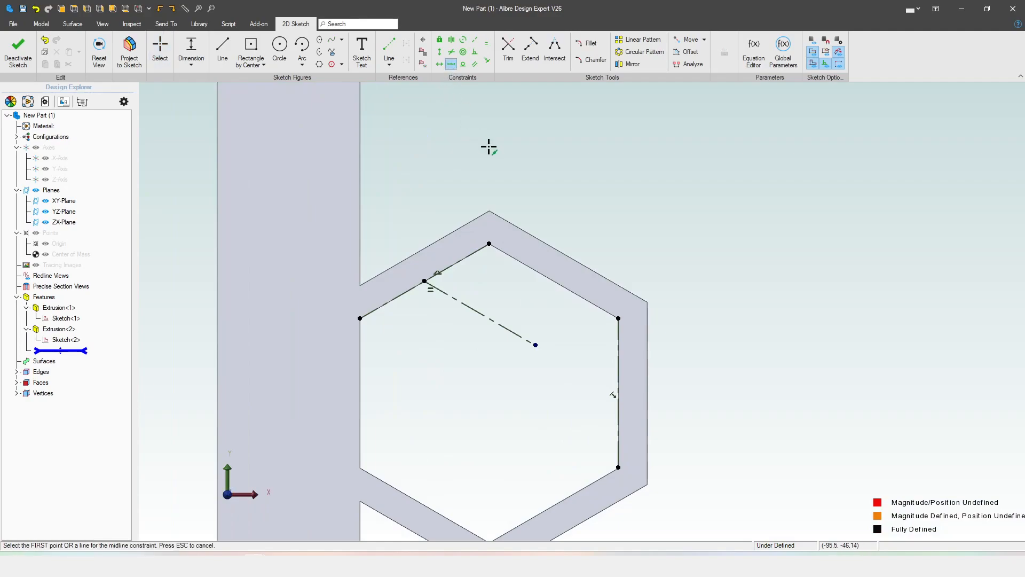
pyautogui.click(360, 319)
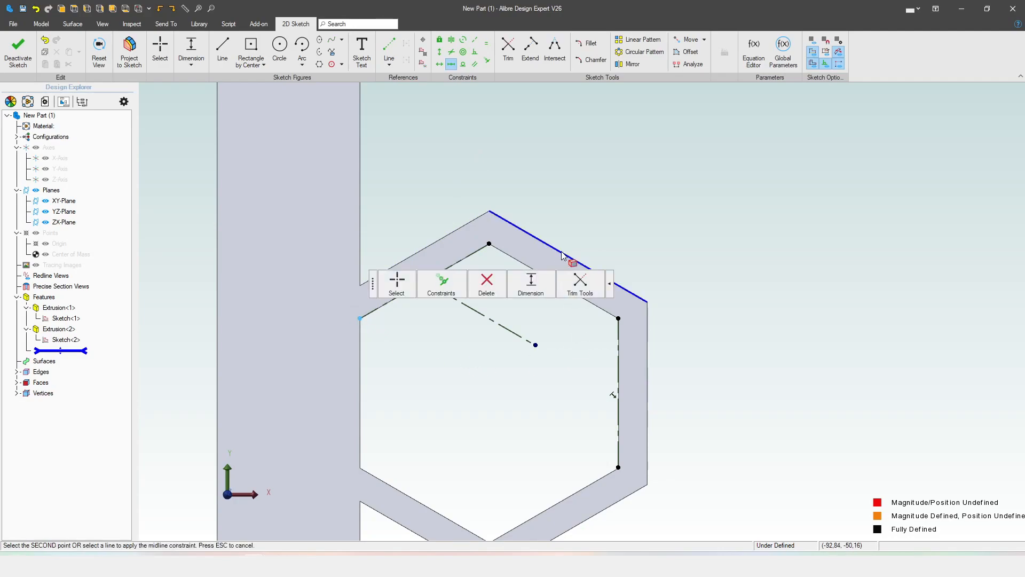
pyautogui.click(489, 243)
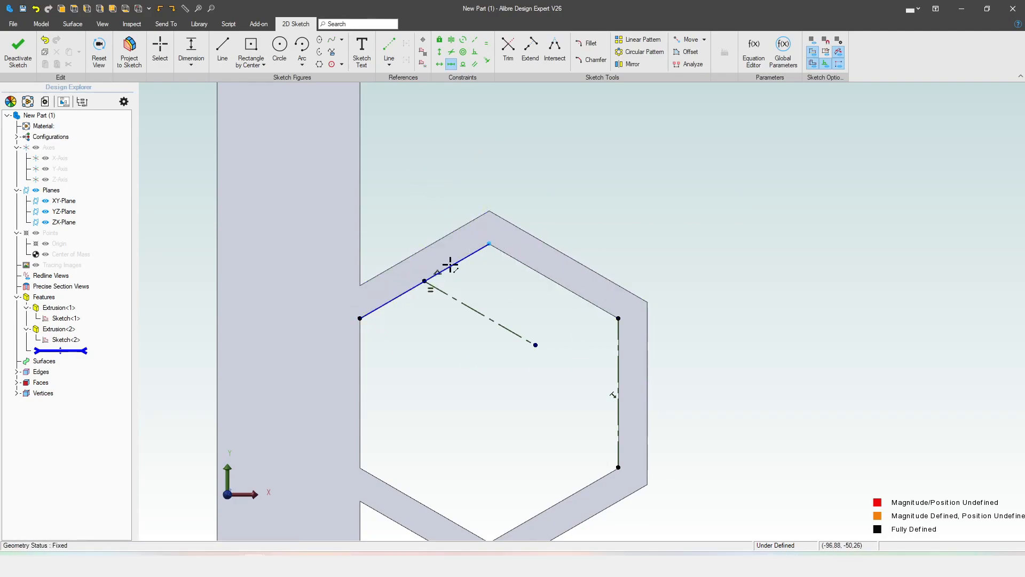
pyautogui.click(536, 344)
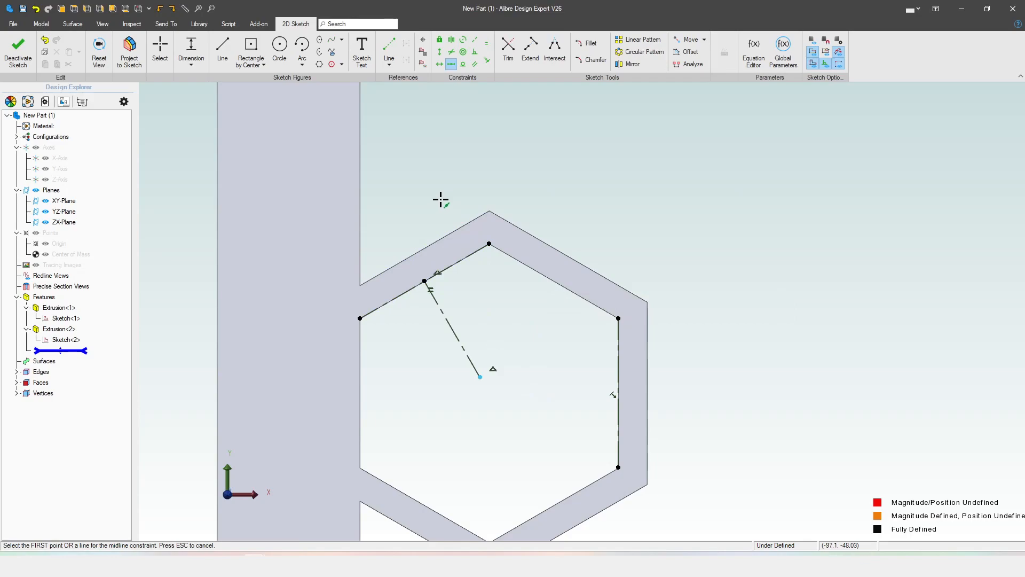
# - Constrain the reference line's free end to the midline between the right inner edge's two endpoints, locating the cell centre
pyautogui.click(454, 327)
pyautogui.click(618, 315)
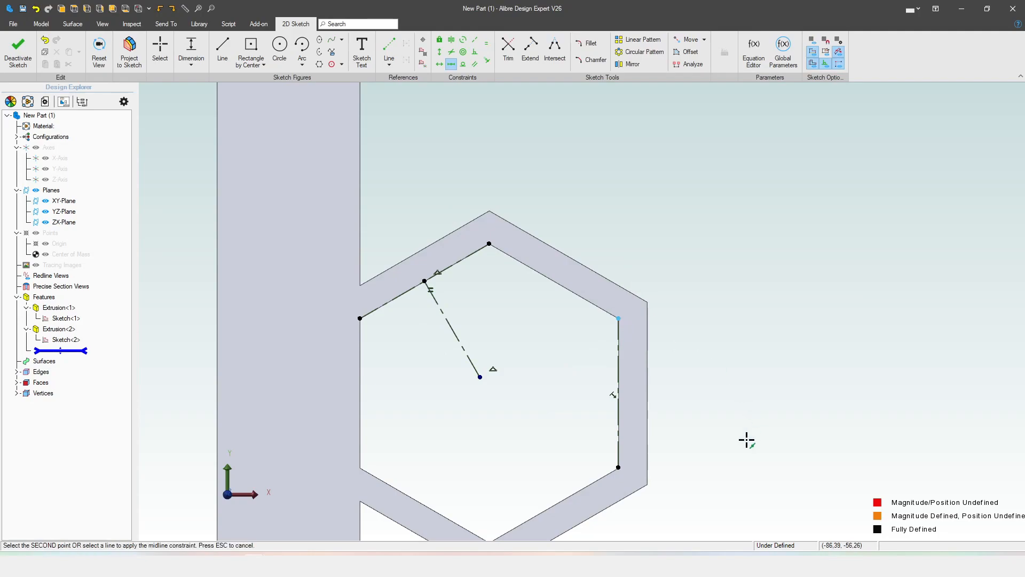
pyautogui.click(618, 467)
pyautogui.click(748, 428)
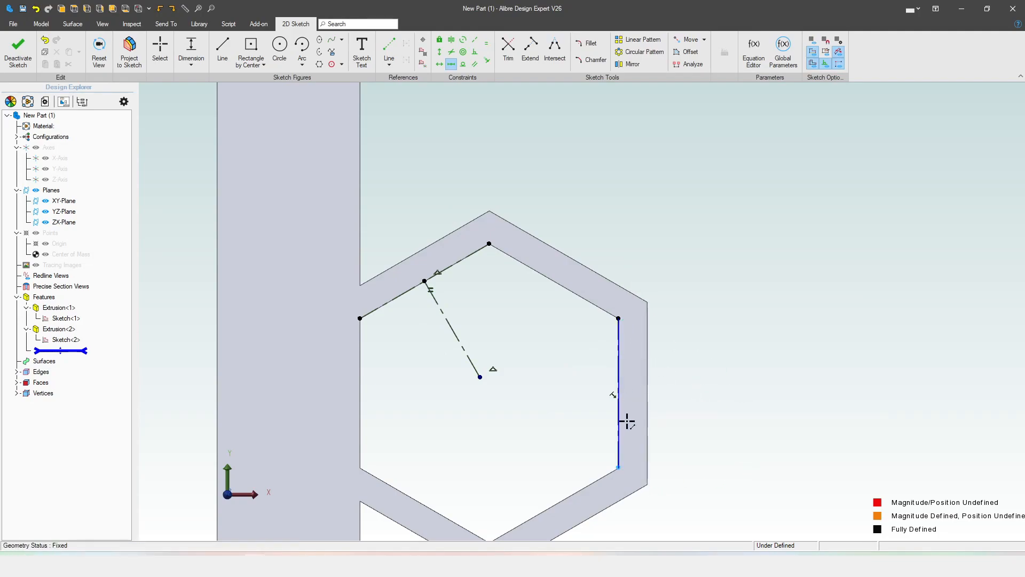
pyautogui.click(480, 376)
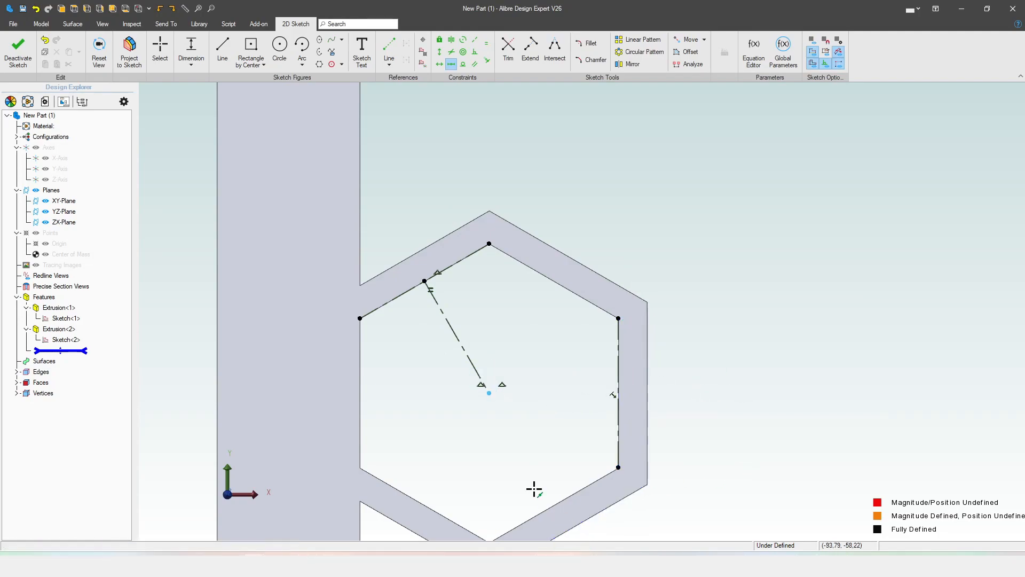
# - Delete the projected edges and the centre-locating reference line inside the lower cell, accepting the removal of constraint reference geometry
pyautogui.scroll(-3, 606, 180)
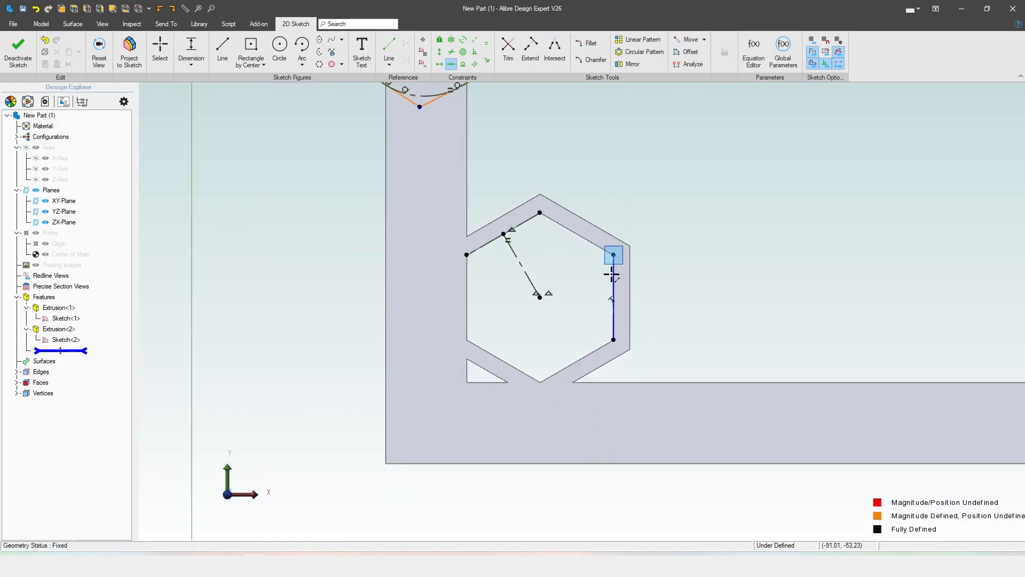
pyautogui.press('Escape')
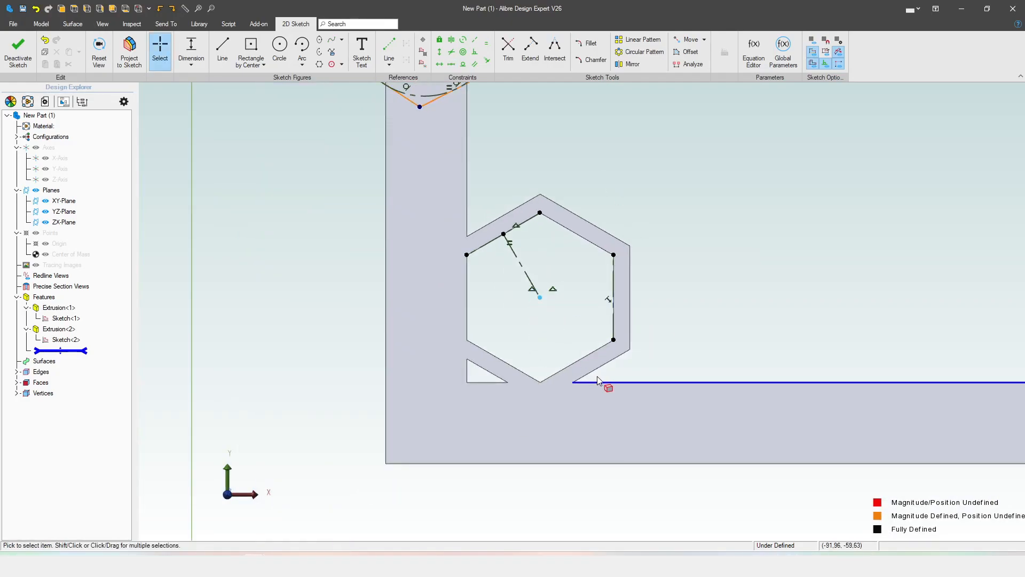
pyautogui.scroll(-3, 547, 336)
pyautogui.moveTo(645, 239); pyautogui.dragTo(583, 286, button='middle')
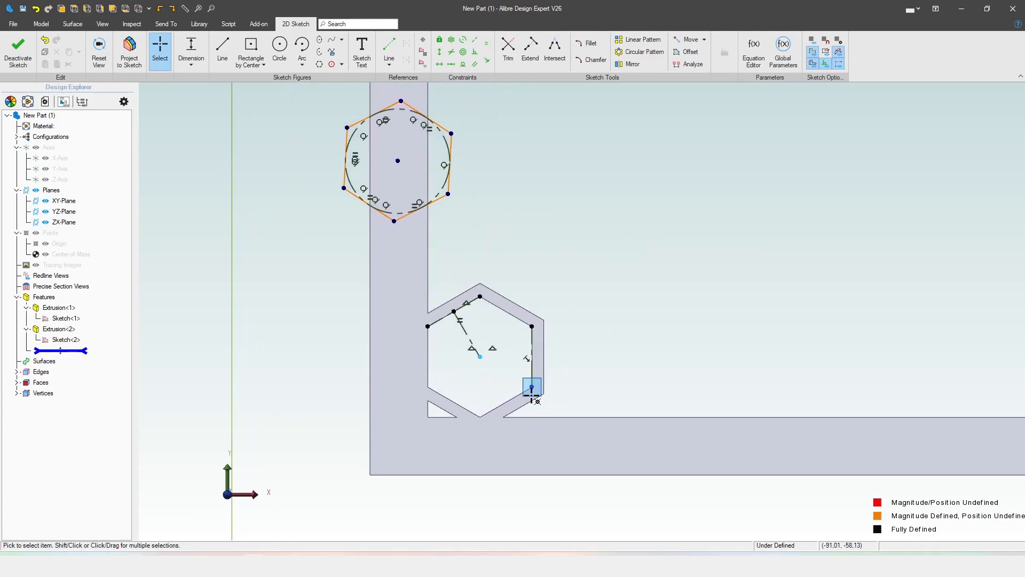
pyautogui.moveTo(398, 287)
pyautogui.mouseDown()
pyautogui.moveTo(616, 428)
pyautogui.moveTo(608, 421)
pyautogui.mouseUp()
pyautogui.moveTo(624, 348)
pyautogui.press('Delete')
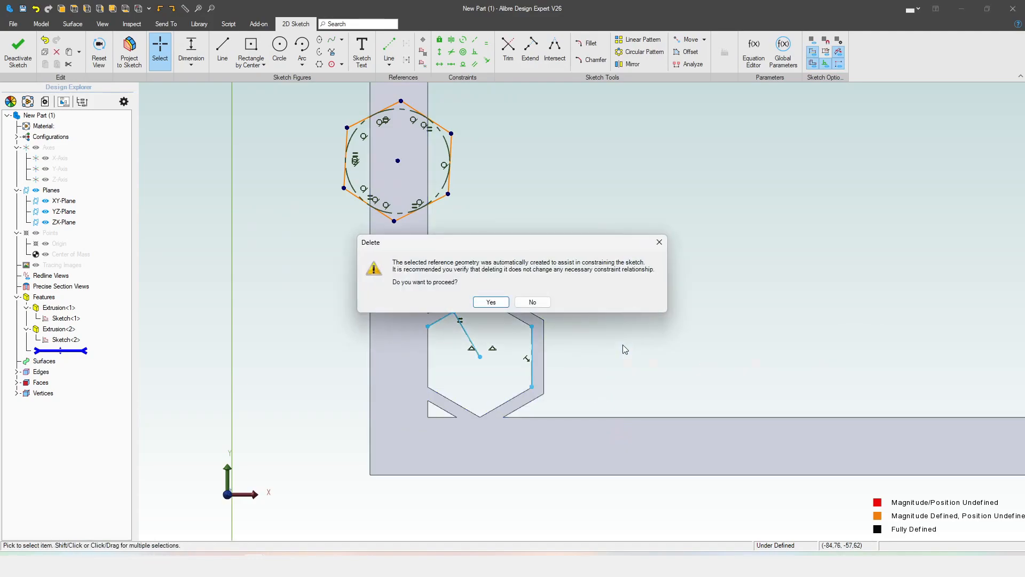
pyautogui.click(489, 304)
# - Project Sketch<2> into the sketch as reference figures without maintaining association to the source
pyautogui.click(130, 51)
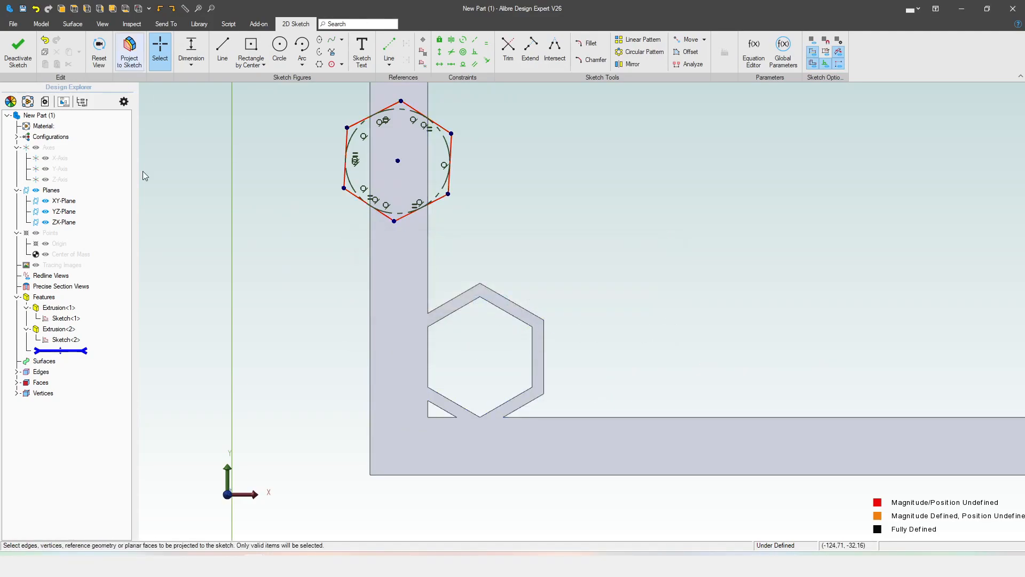
pyautogui.click(77, 341)
pyautogui.click(639, 93)
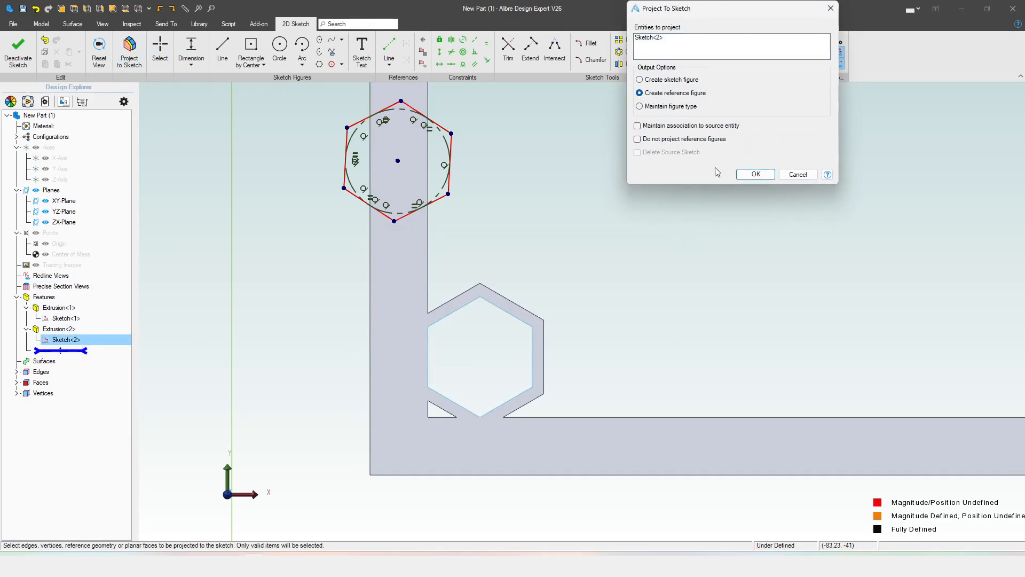
pyautogui.click(751, 177)
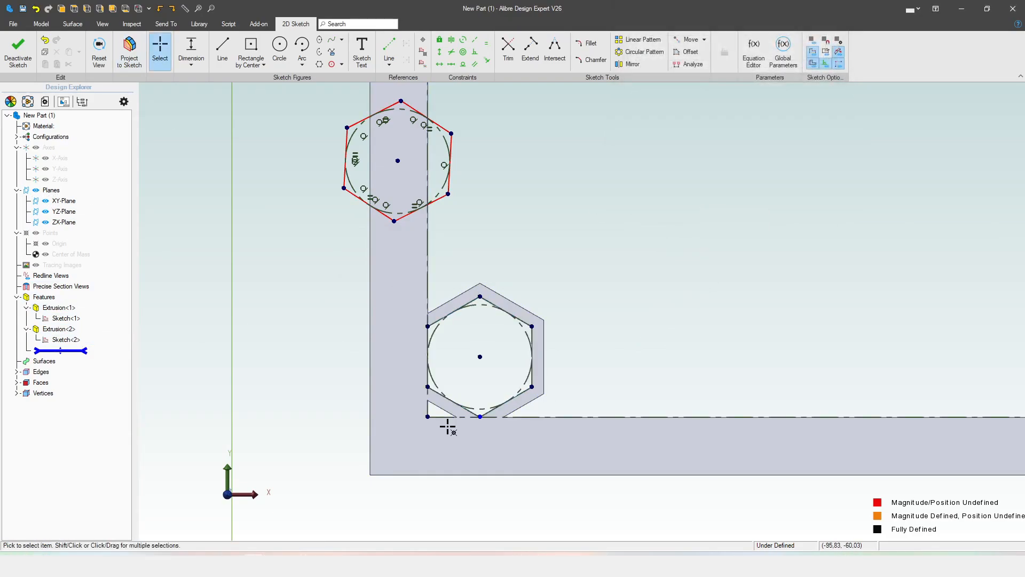
# - Draw a reference line from the midpoint of the cell's upper-left inner edge to the projected hexagon's centre point
pyautogui.scroll(3, 434, 355)
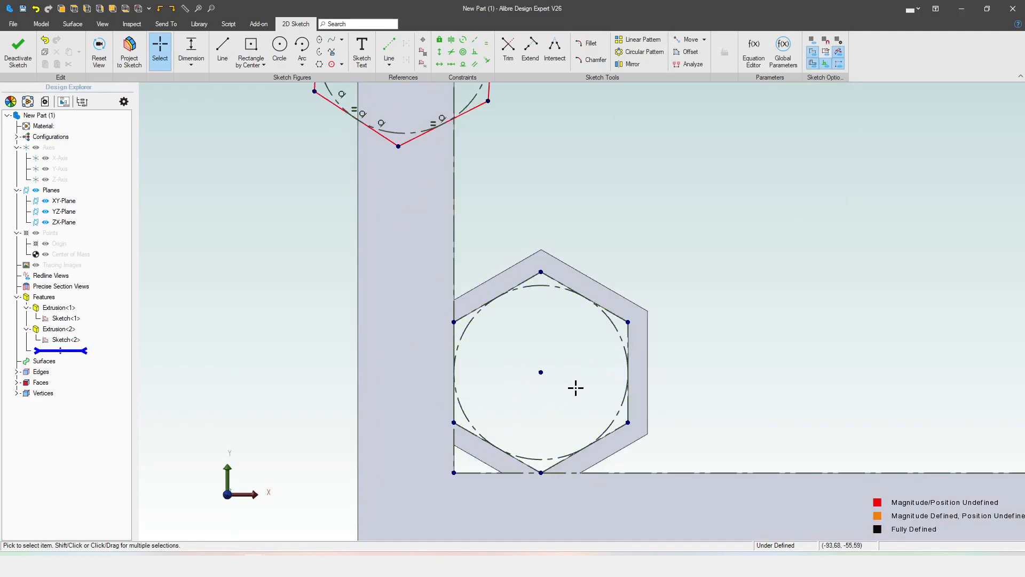
pyautogui.click(389, 49)
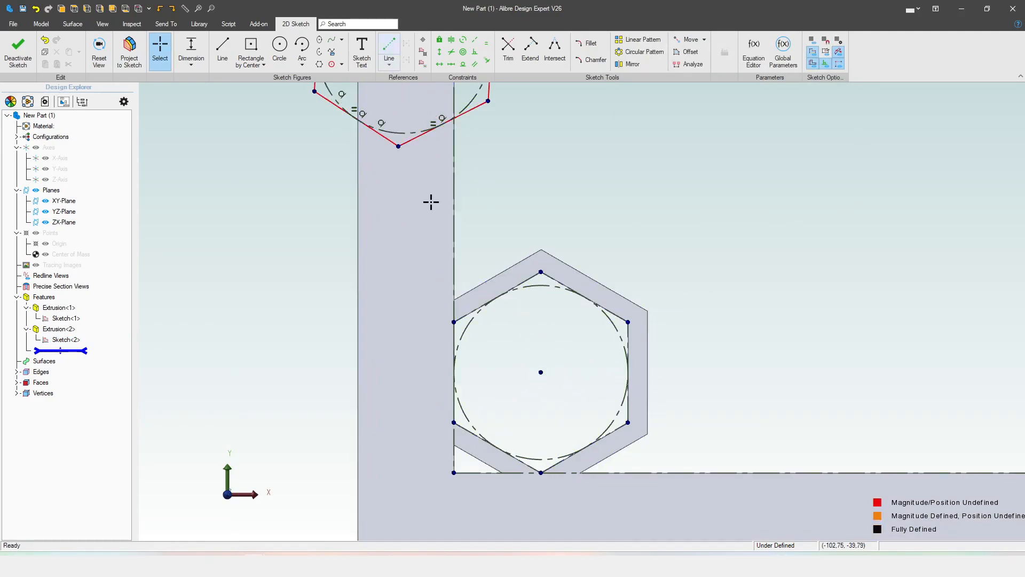
pyautogui.click(497, 297)
pyautogui.click(541, 372)
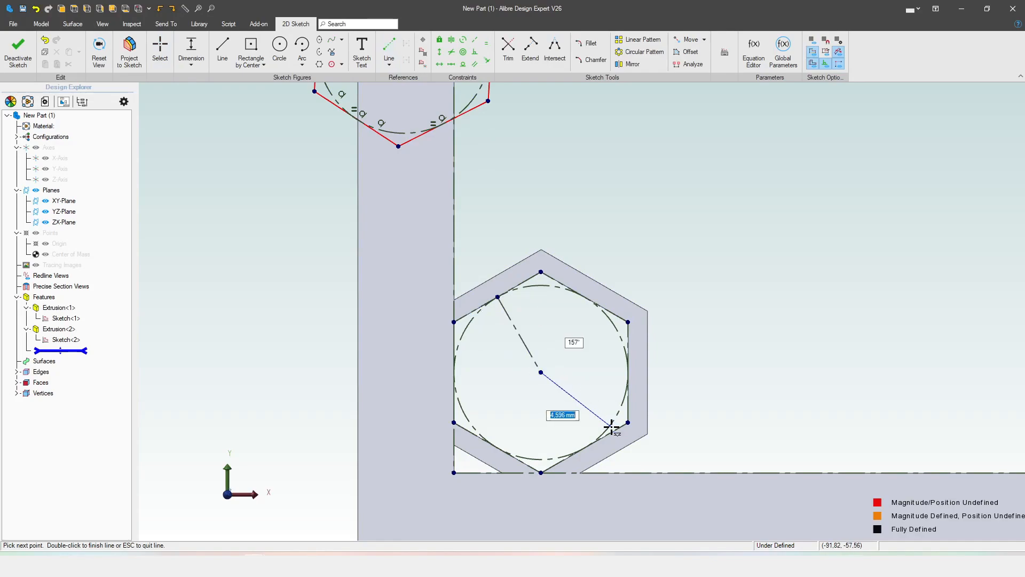
pyautogui.press('Escape')
# - Undo the new reference line, the Sketch<2> projection and the deletion of the original centre-locating reference geometry
pyautogui.hotkey('ctrl', 'z')
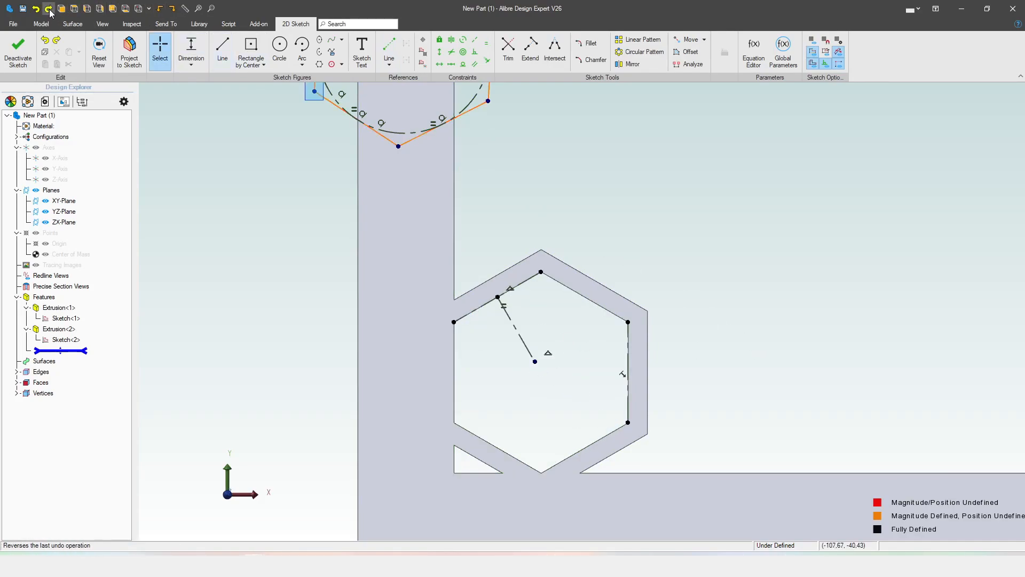
pyautogui.scroll(-2, 458, 347)
pyautogui.scroll(-2, 467, 355)
pyautogui.scroll(4, 416, 206)
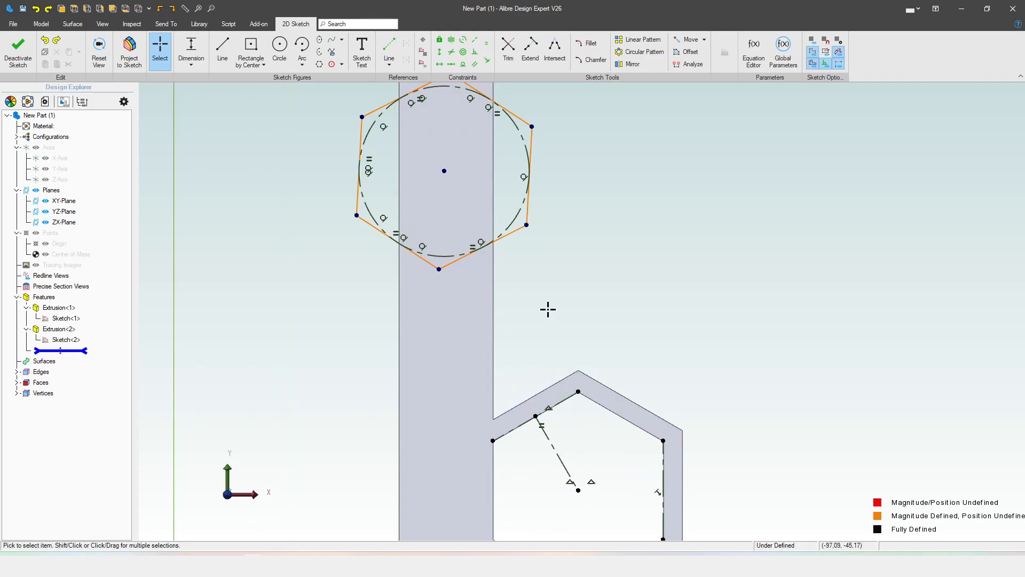
# - Apply a coincident constraint between the second hexagon's centre point and the reference line in the lower cell
pyautogui.click(486, 60)
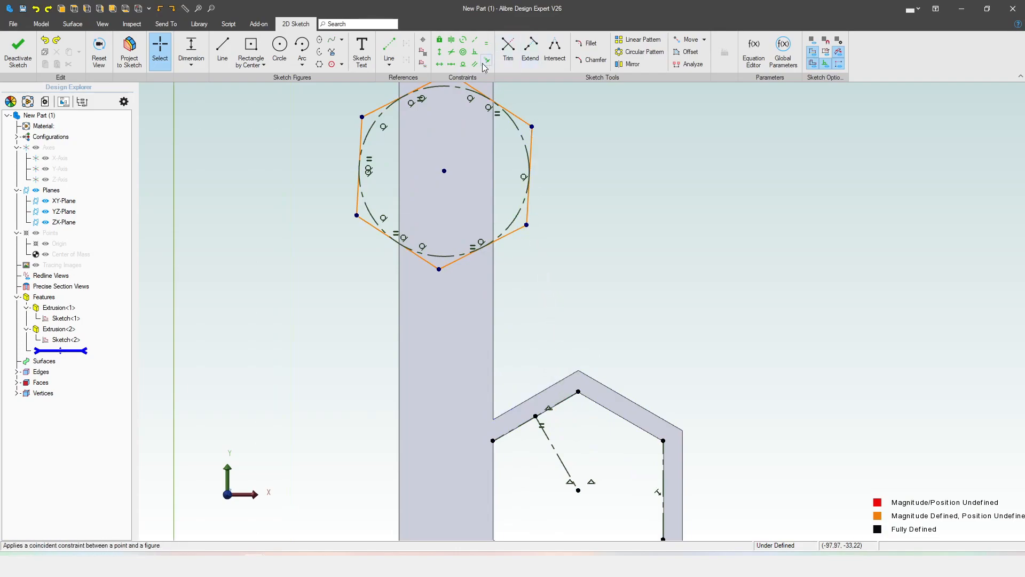
pyautogui.click(445, 172)
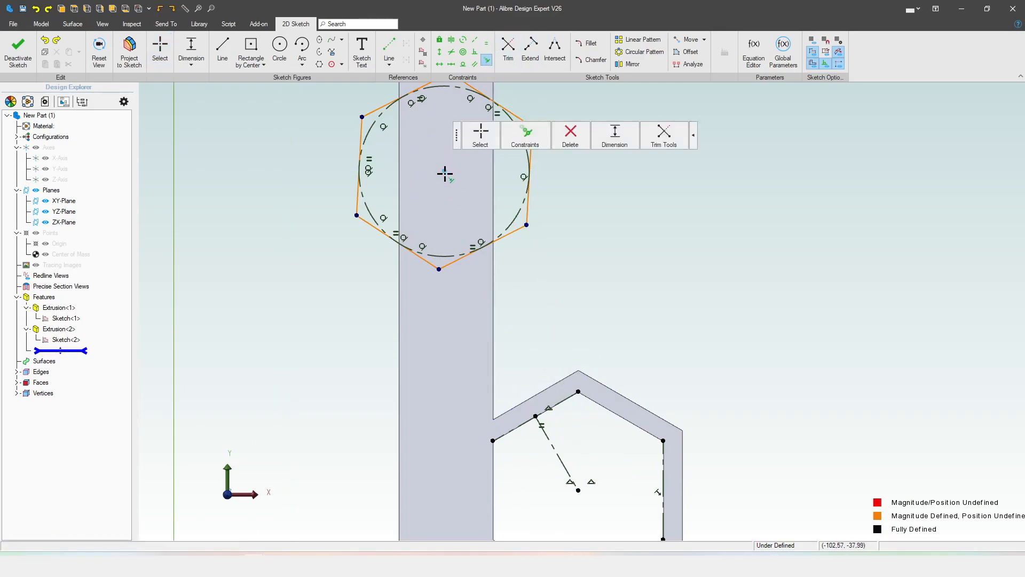
pyautogui.click(564, 464)
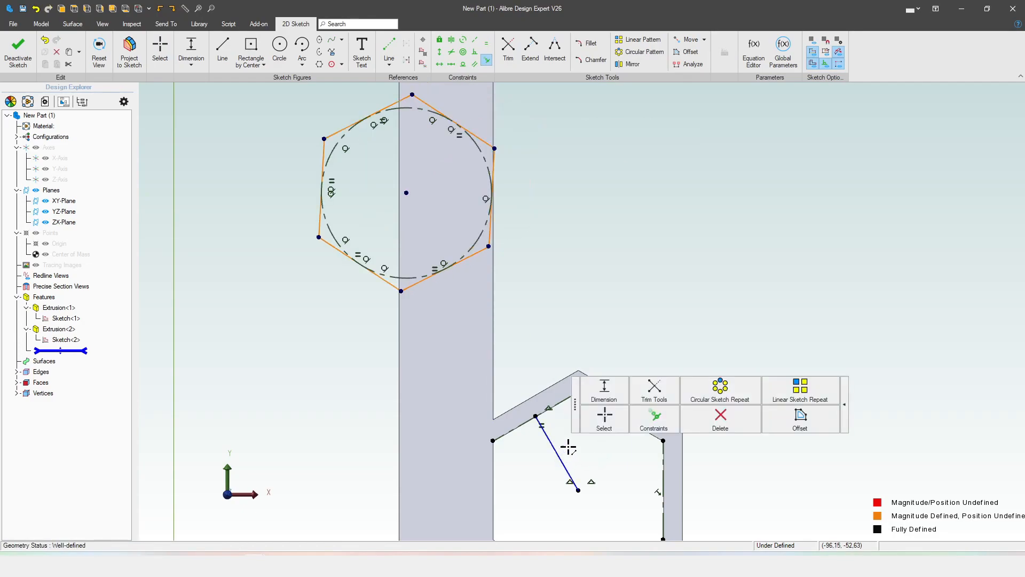
pyautogui.scroll(-2, 563, 220)
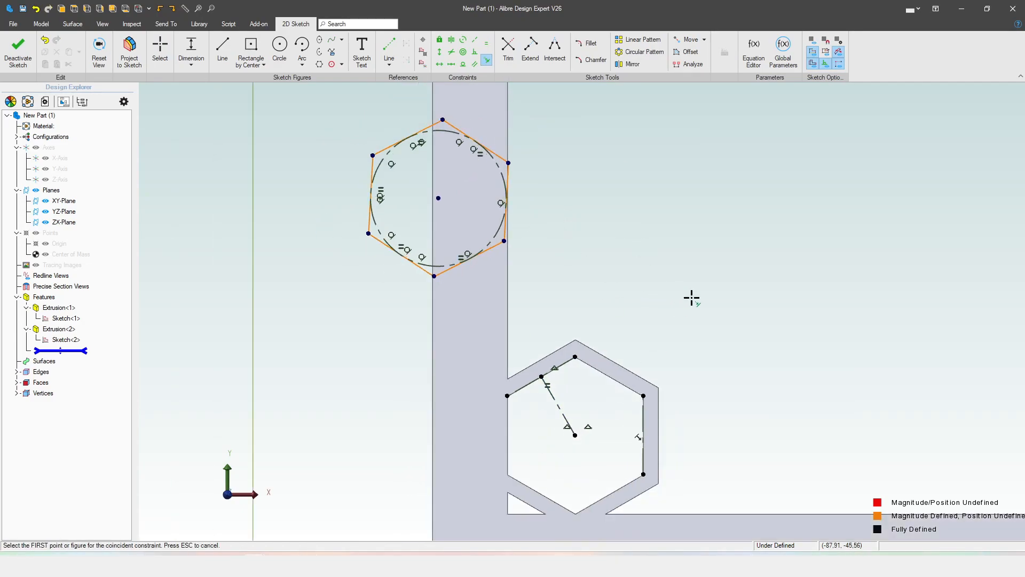
# - Make the second hexagon's lower-right side collinear with the lower cell's upper-left outer edge
pyautogui.click(474, 39)
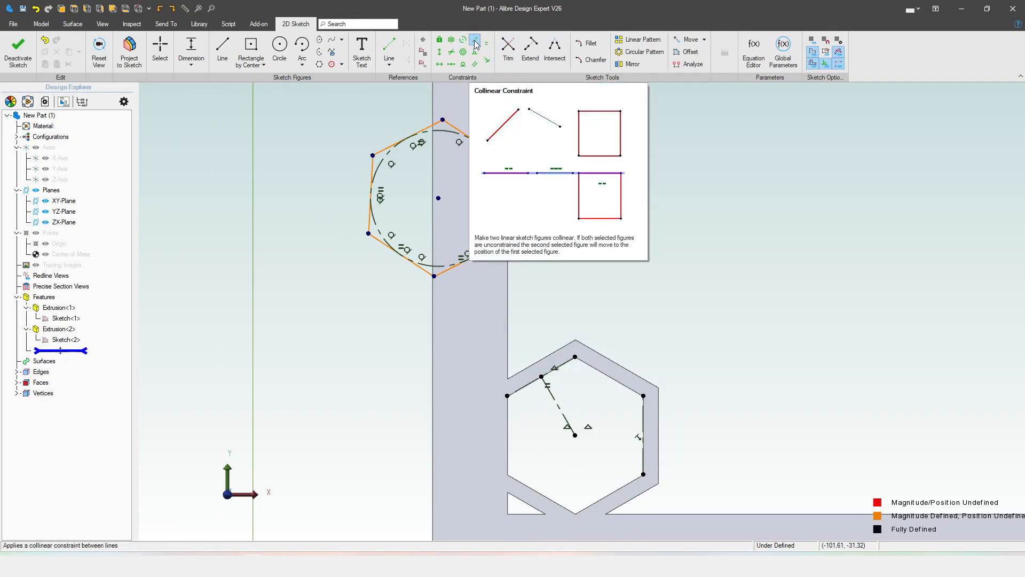
pyautogui.click(494, 249)
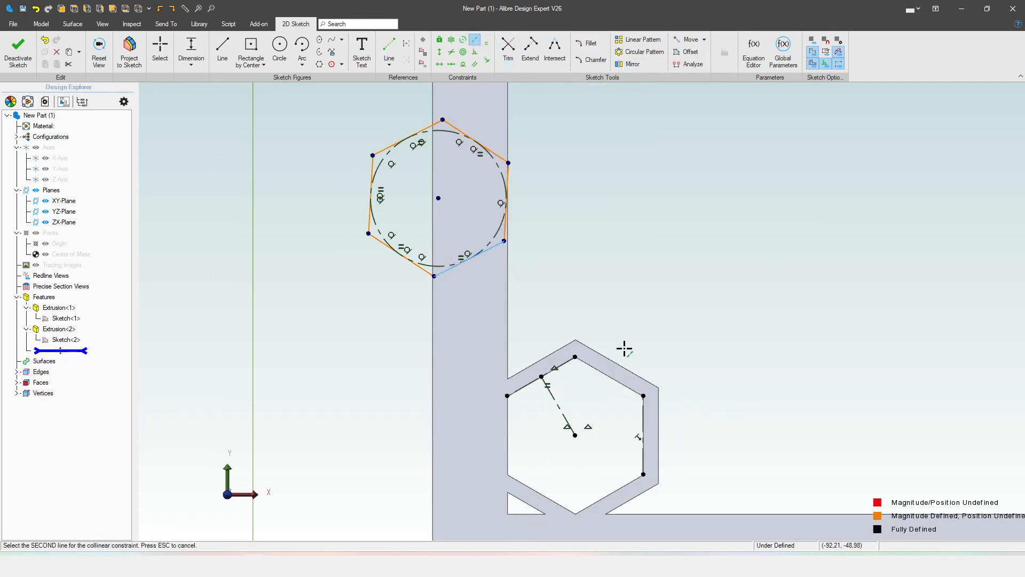
pyautogui.click(554, 353)
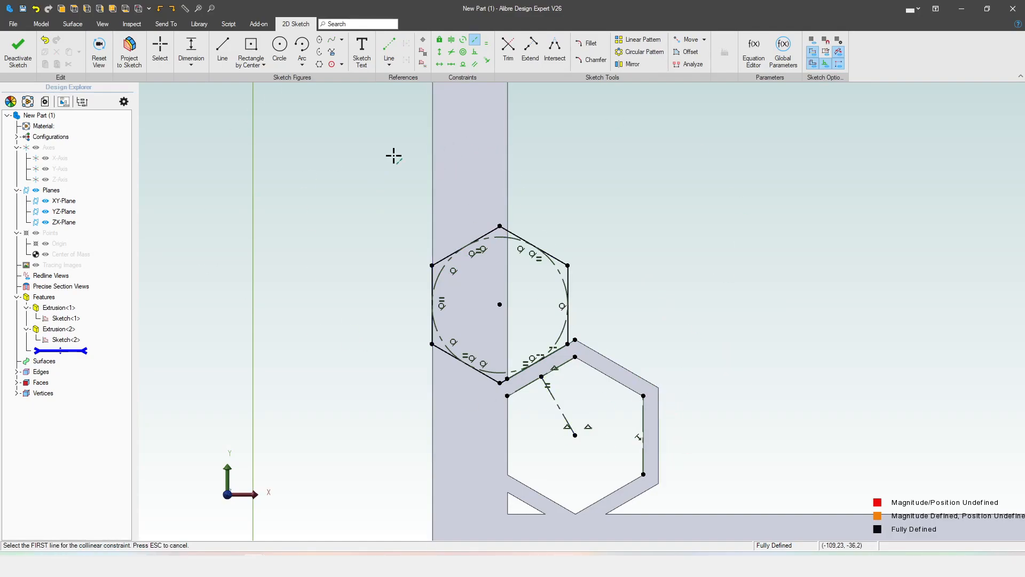
# - Close the sketch and start a 30 mm deep thin boss extrusion of the second hexagon
pyautogui.scroll(-1, 470, 262)
pyautogui.scroll(1, 522, 418)
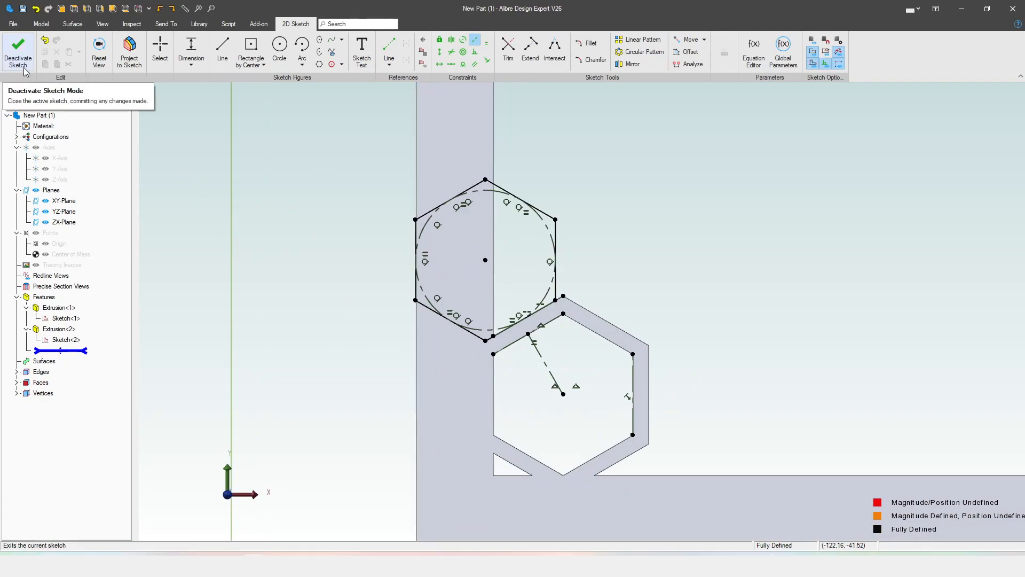
pyautogui.click(18, 51)
pyautogui.click(103, 47)
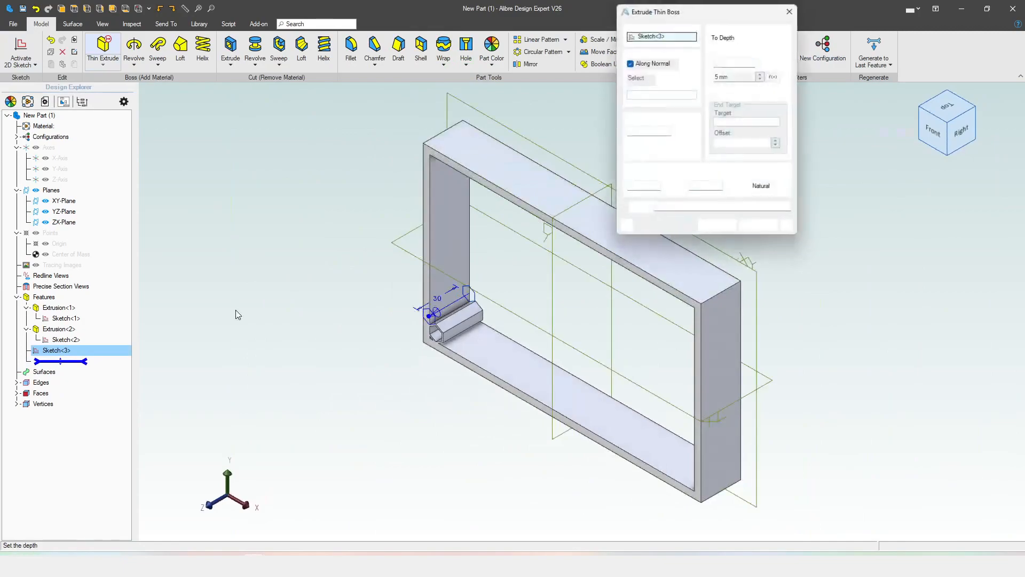
pyautogui.click(933, 130)
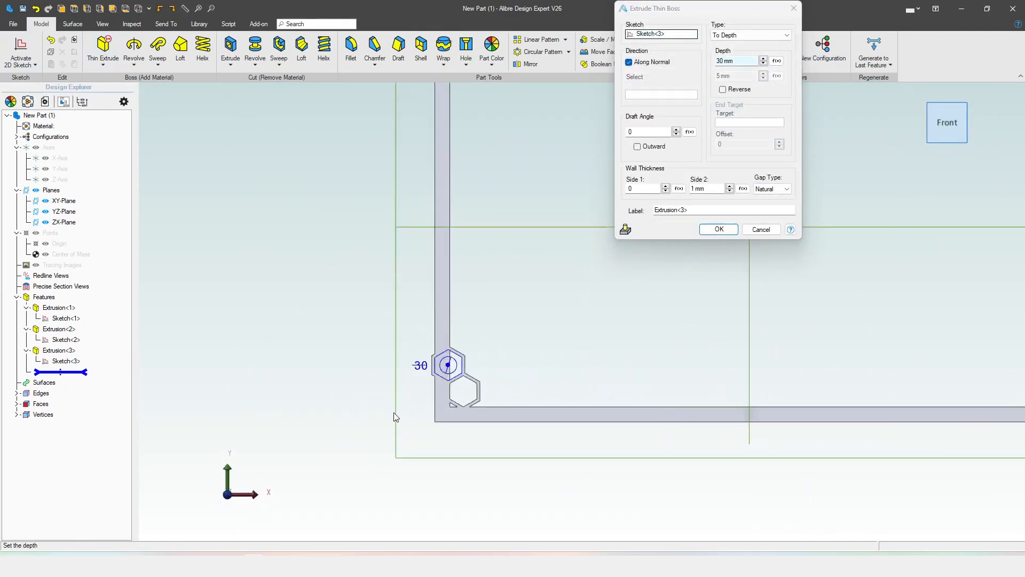
pyautogui.scroll(6, 416, 390)
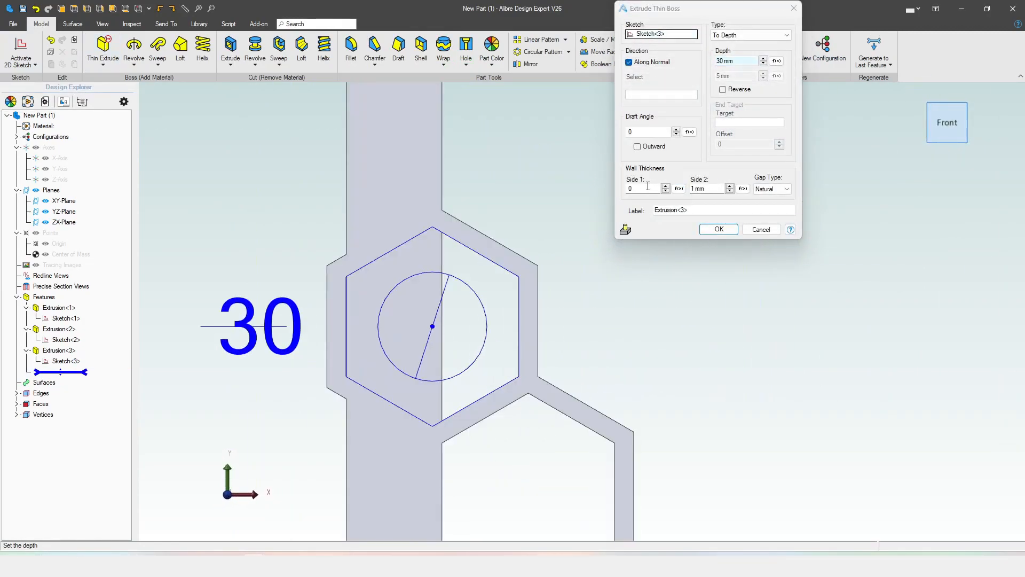
# - Try a side 1 wall thickness of 1 mm for the thin extrusion
pyautogui.doubleClick(652, 186)
pyautogui.write('1')
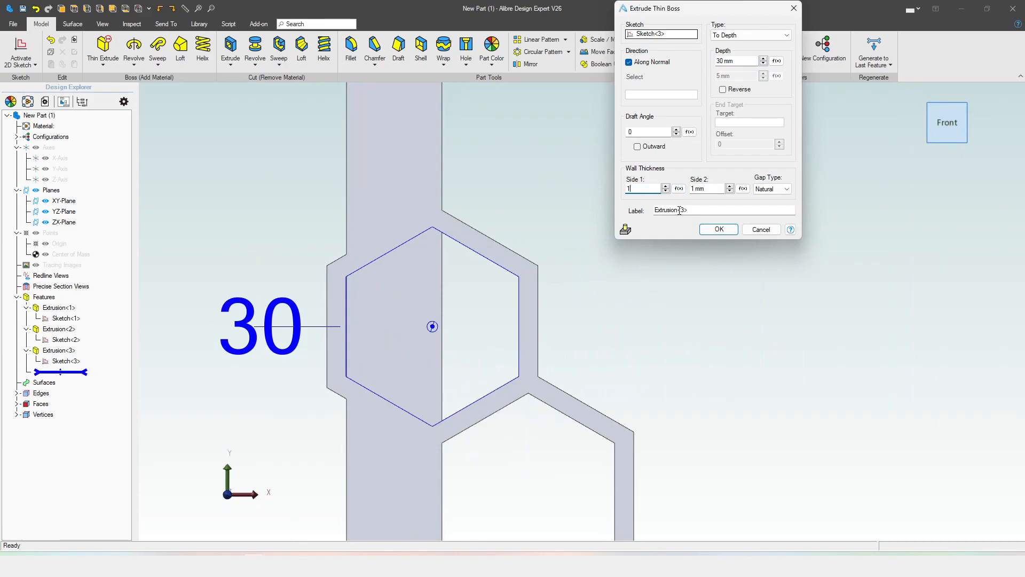
pyautogui.click(679, 211)
# - Set the side 1 wall thickness to 0 and create the second cell's thin extrusion with 1 mm on side 2
pyautogui.moveTo(647, 189); pyautogui.dragTo(598, 187)
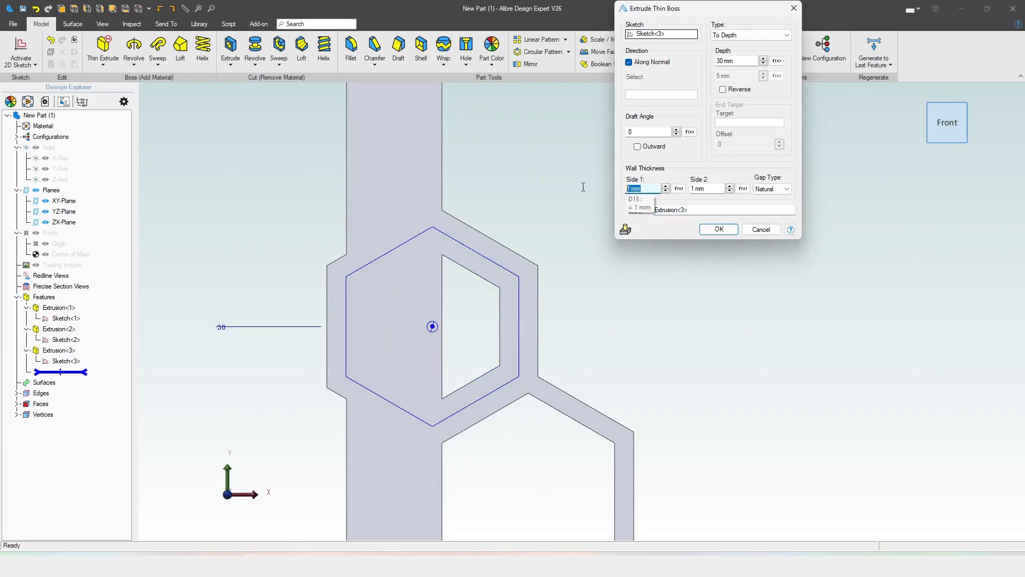
pyautogui.write('0')
pyautogui.click(675, 210)
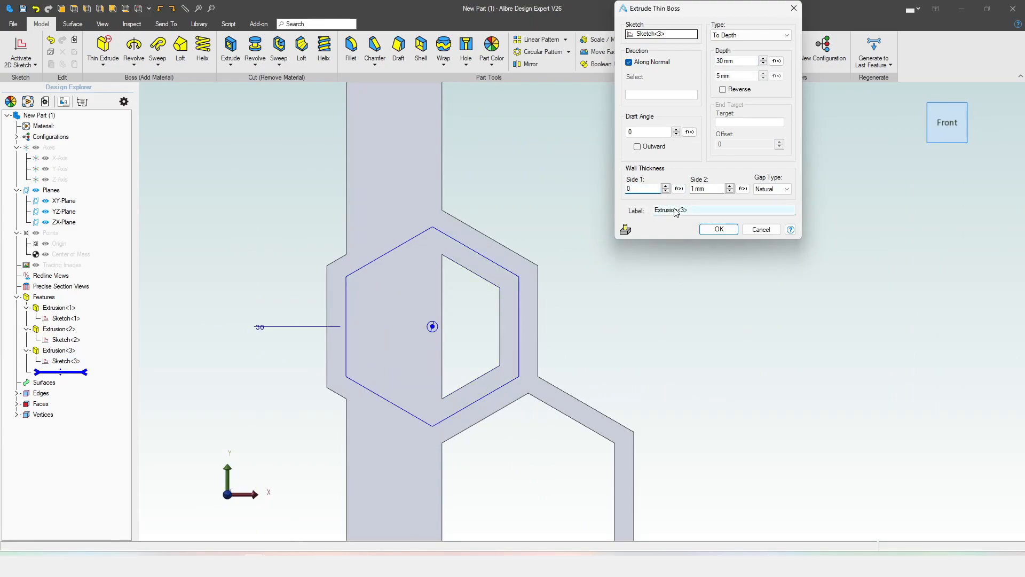
pyautogui.click(719, 229)
# - Start a linear feature pattern with both hexagonal cell extrusions, Extrusion<3> and Extrusion<2>, as the features to pattern
pyautogui.scroll(-2, 588, 227)
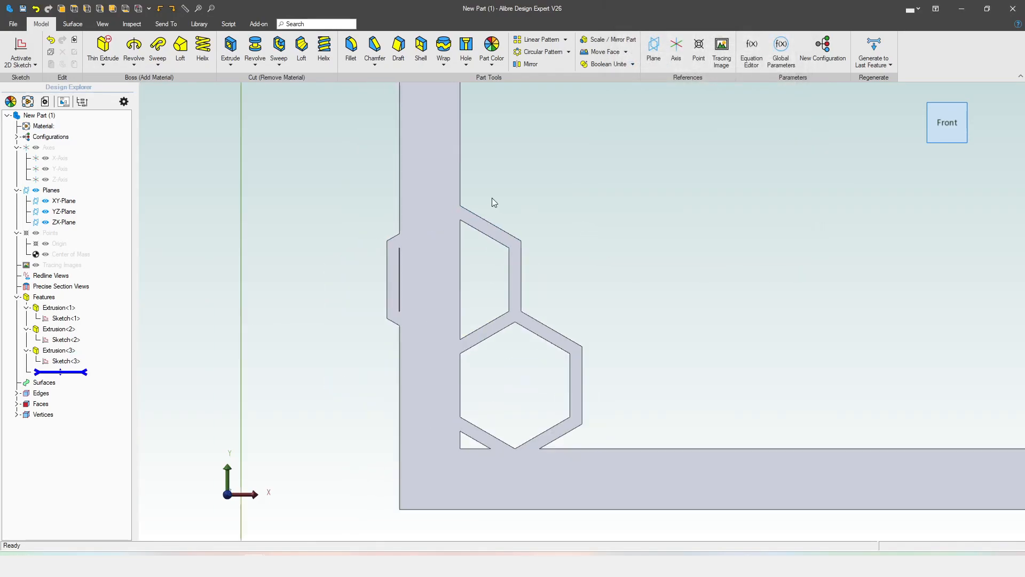
pyautogui.scroll(-5, 513, 214)
pyautogui.moveTo(598, 232); pyautogui.dragTo(544, 266, button='middle')
pyautogui.scroll(-2, 435, 354)
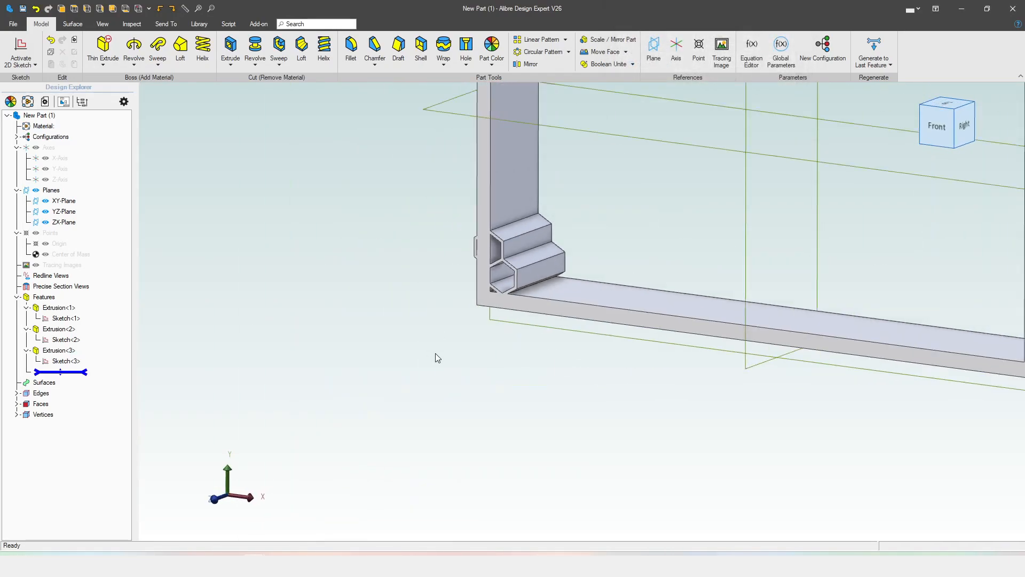
pyautogui.scroll(-4, 435, 354)
pyautogui.scroll(2, 547, 312)
pyautogui.moveTo(544, 224); pyautogui.dragTo(512, 262, button='middle')
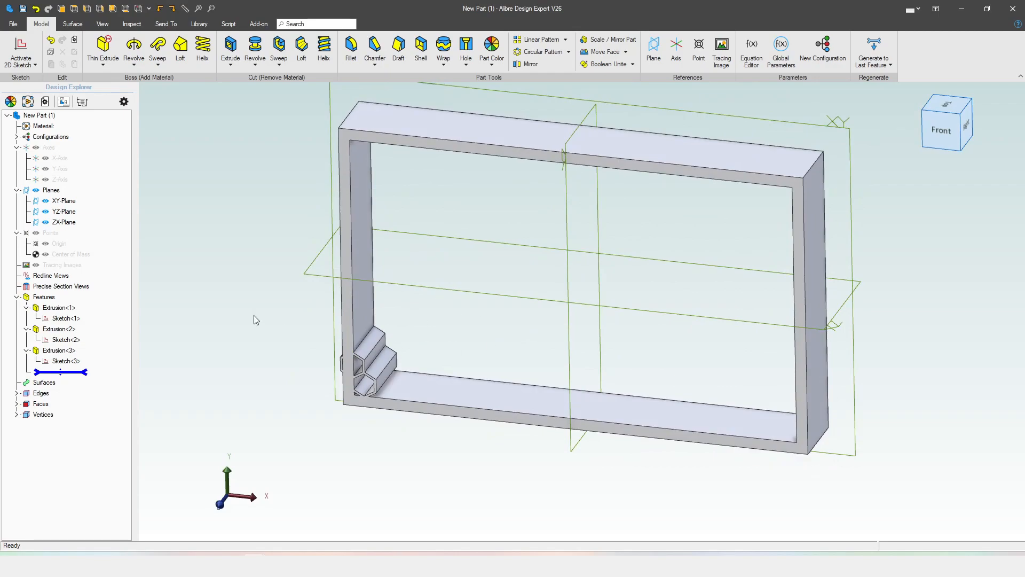
pyautogui.click(537, 40)
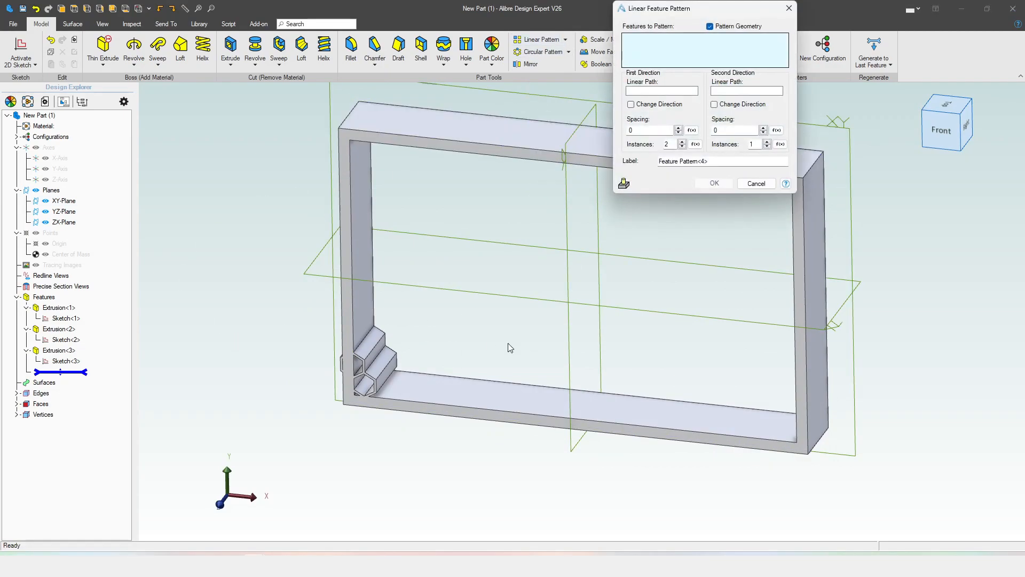
pyautogui.click(365, 352)
pyautogui.click(380, 377)
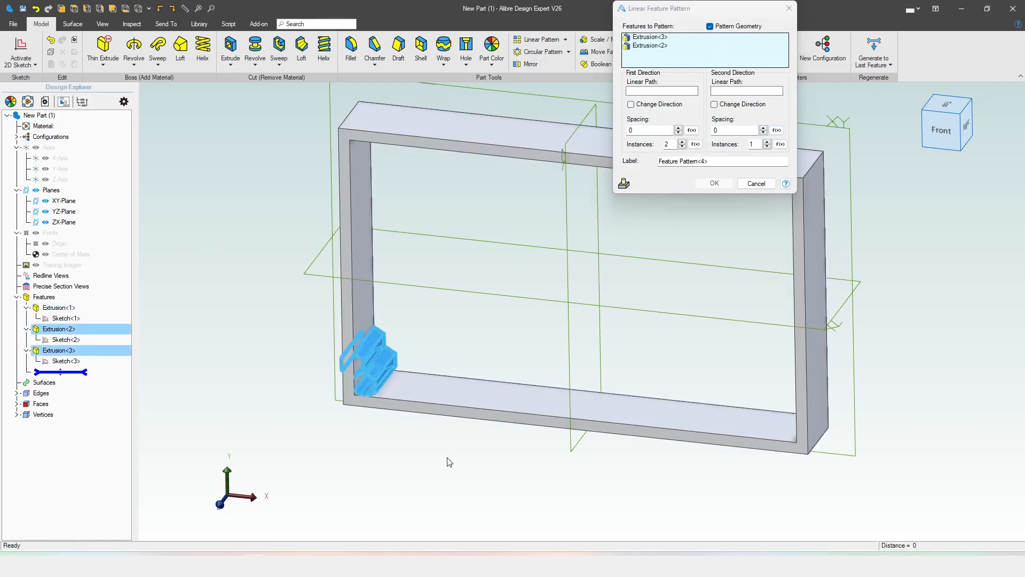
# - Review the equation editor's parameters for the pattern's first-direction spacing, then return to the pattern settings
pyautogui.click(646, 130)
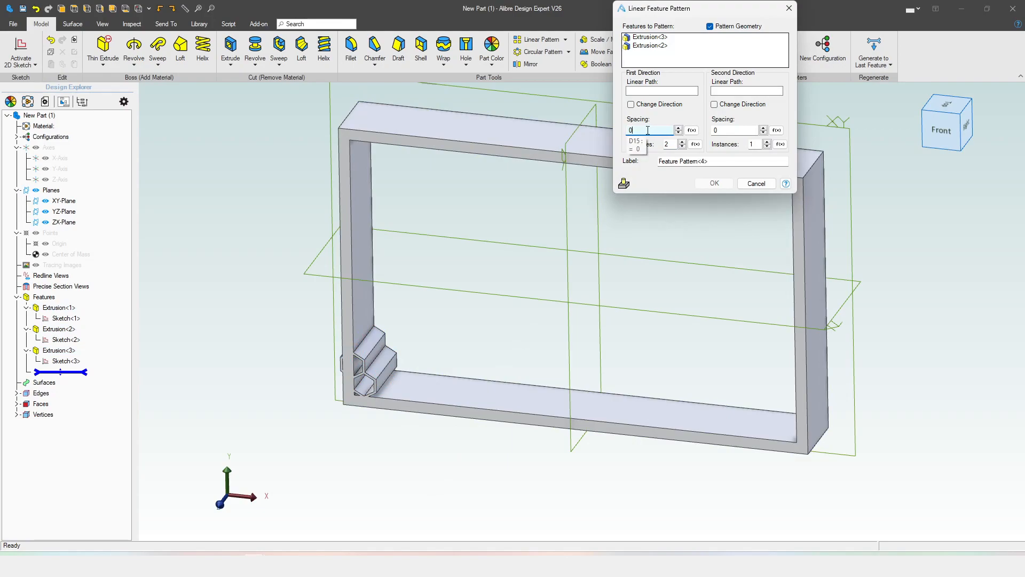
pyautogui.click(691, 129)
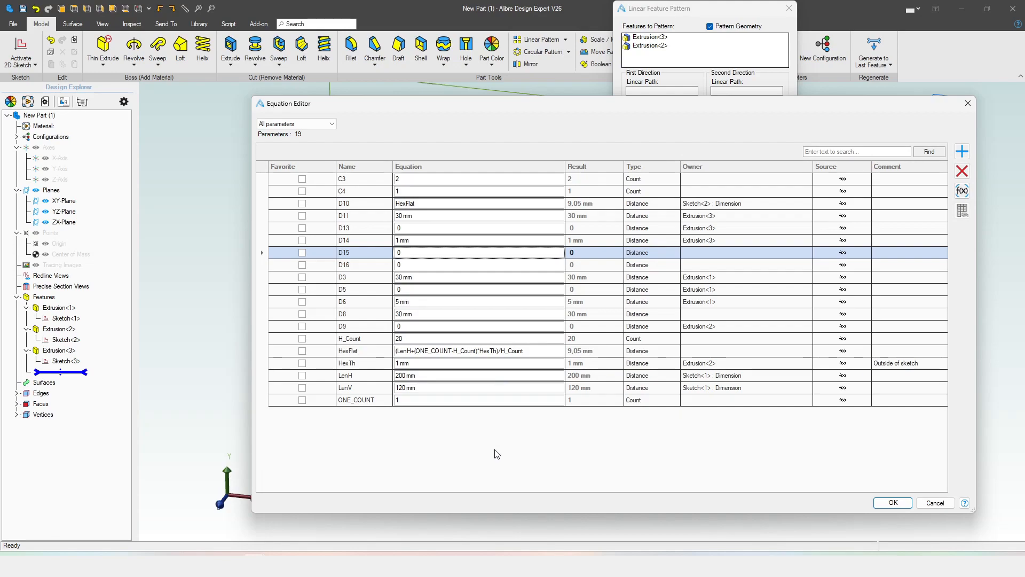
pyautogui.click(934, 503)
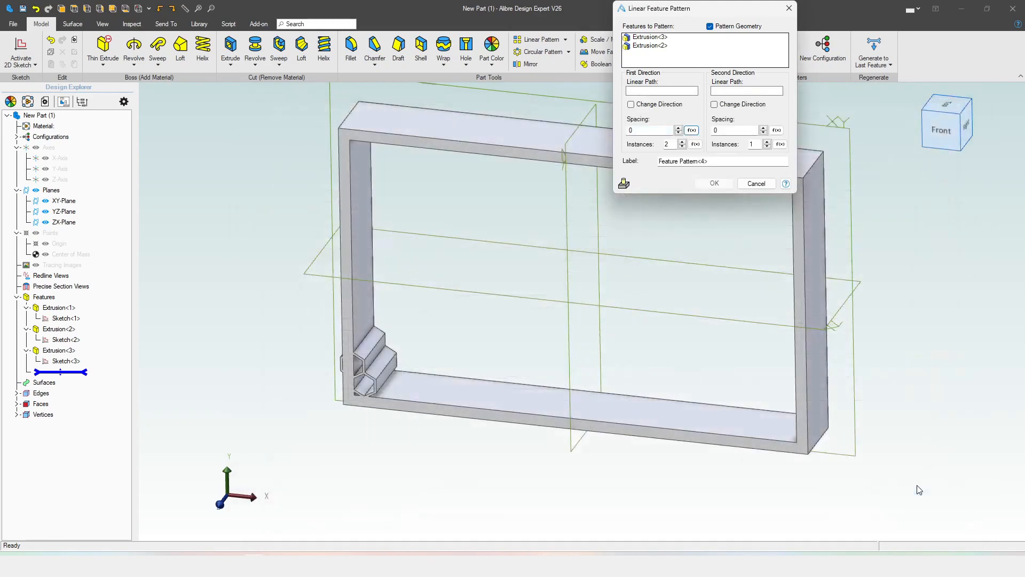
# - Cancel the pending linear pattern and inspect the lower hexagonal cell's opposite vertical walls from the front
pyautogui.click(947, 127)
pyautogui.scroll(8, 404, 410)
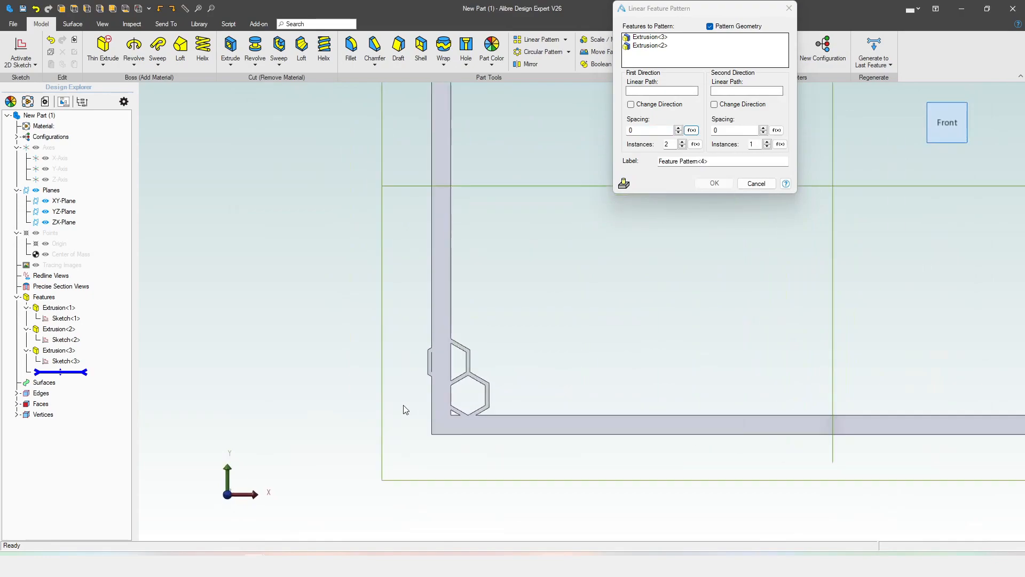
pyautogui.press('Escape')
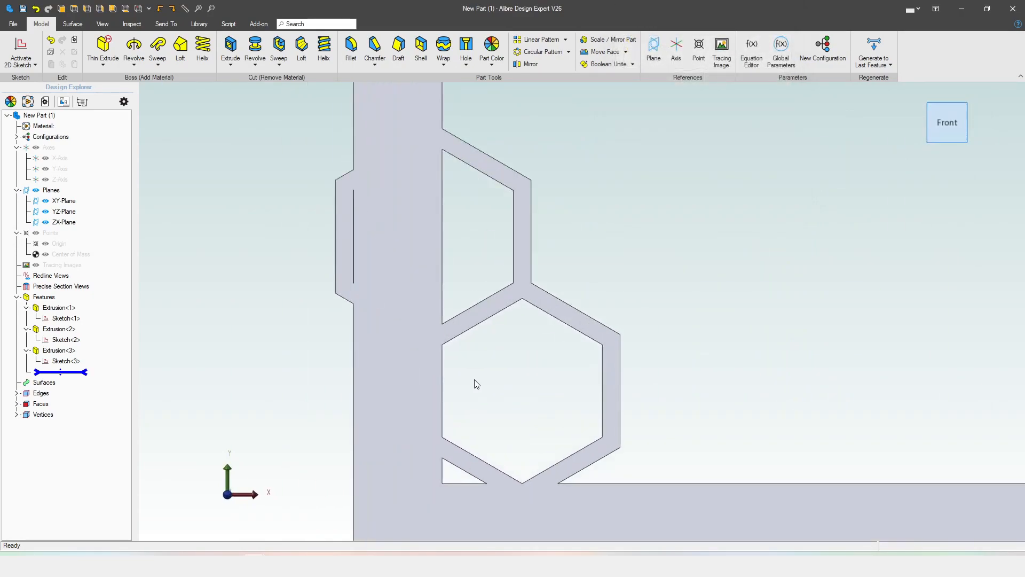
pyautogui.click(442, 371)
pyautogui.keyDown('ctrl'); pyautogui.click(621, 380); pyautogui.keyUp('ctrl')
# - Add a distance parameter named H_PatDist with the equation HexFLat+HexTh to the part's equations
pyautogui.click(751, 50)
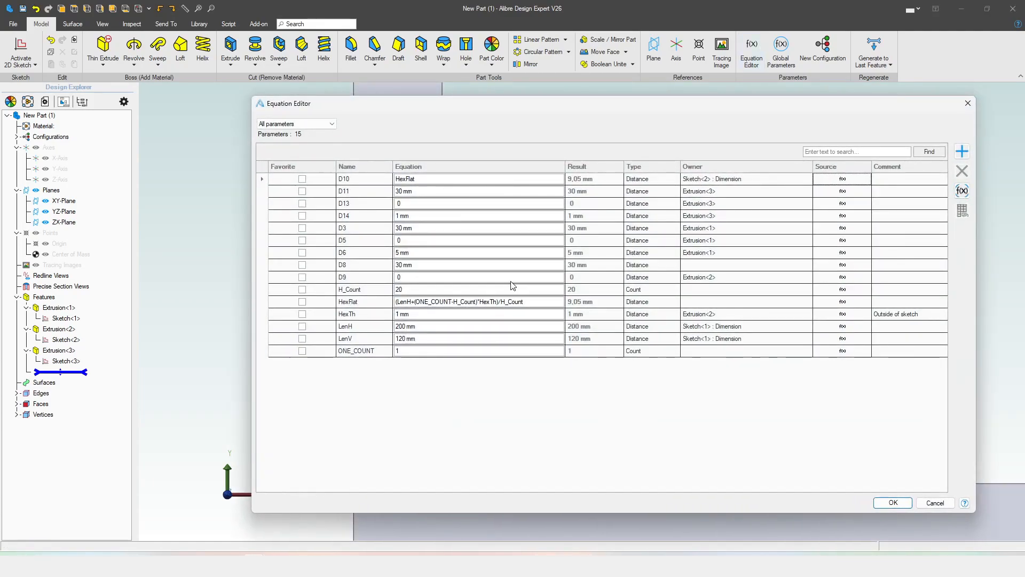
pyautogui.click(961, 152)
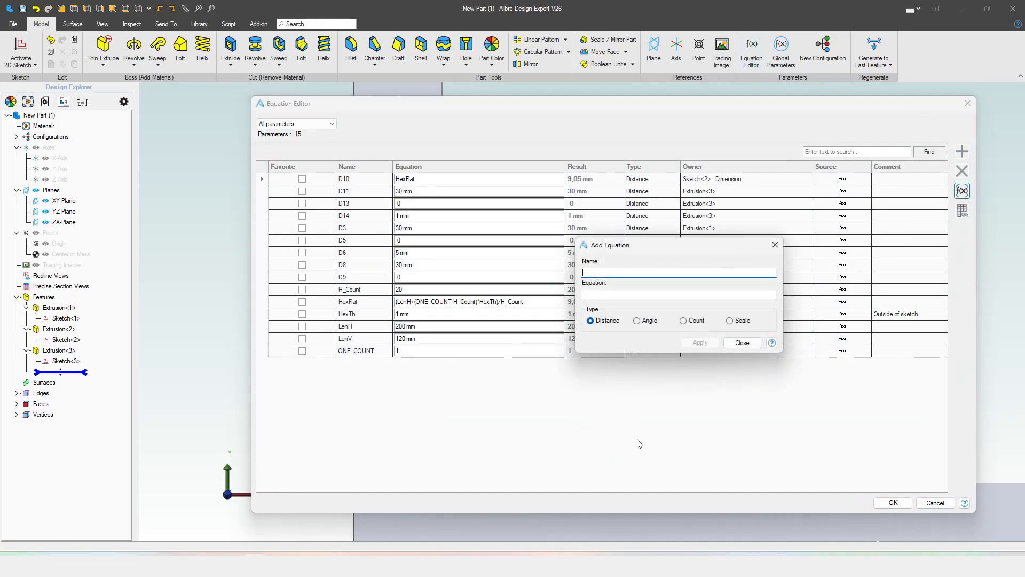
pyautogui.write('H_PatDist')
pyautogui.click(605, 297)
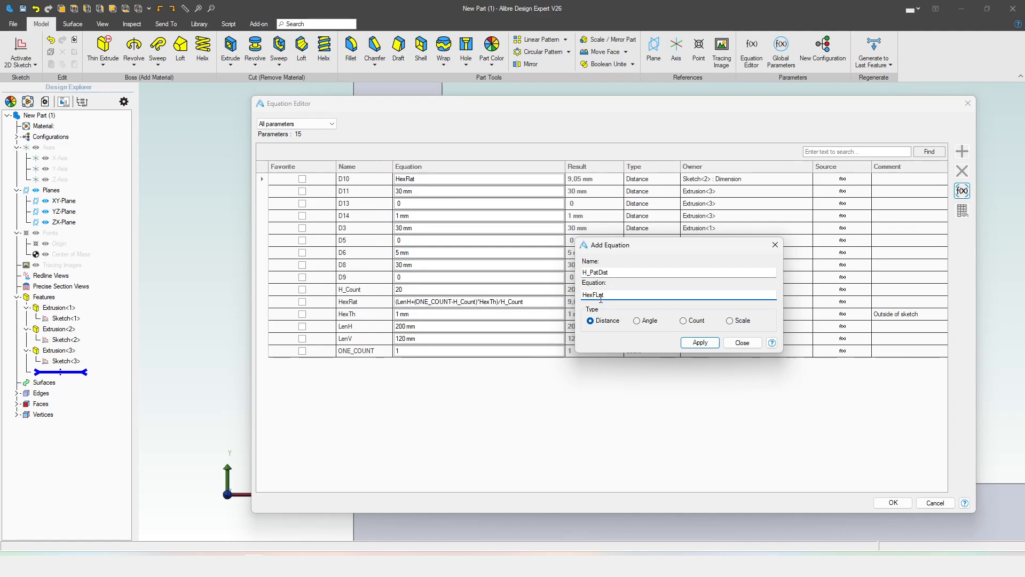
pyautogui.write('+HexTh')
pyautogui.click(700, 342)
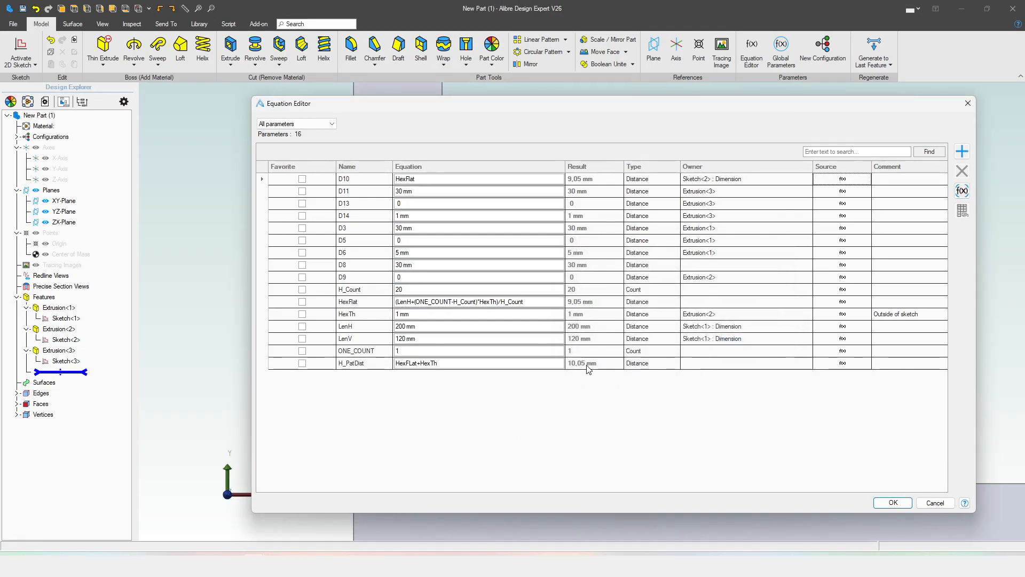
pyautogui.click(893, 502)
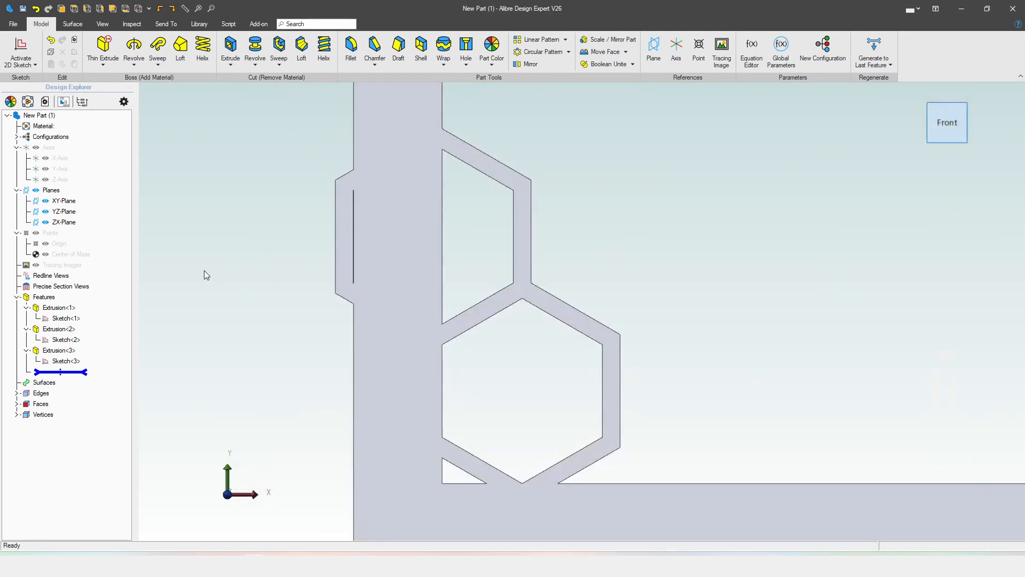
# - Start a linear feature pattern of Extrusion<3> and Extrusion<2> along the frame's lower front edge
pyautogui.scroll(-4, 316, 257)
pyautogui.moveTo(508, 236); pyautogui.dragTo(495, 397, button='middle')
pyautogui.scroll(-2, 494, 398)
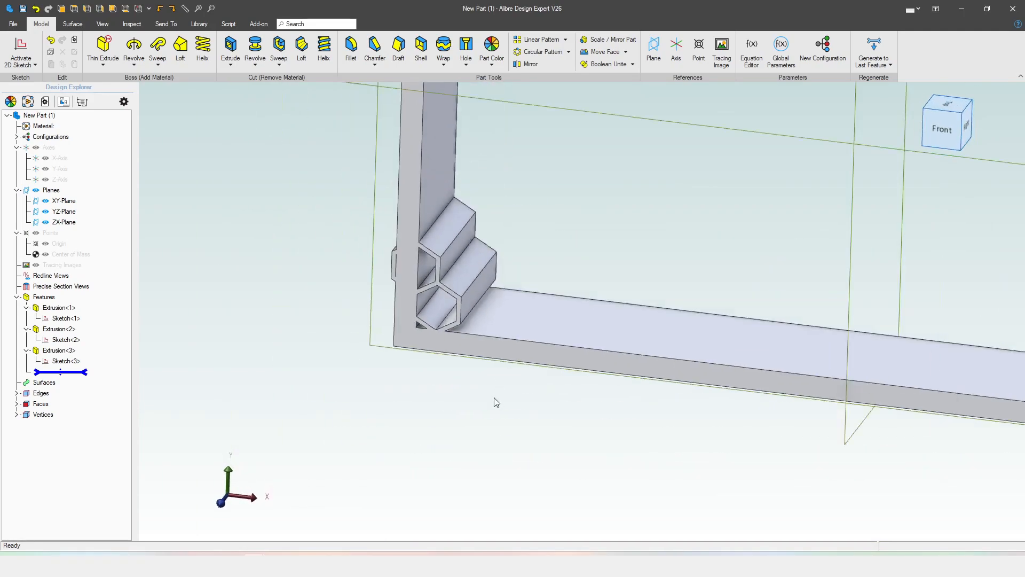
pyautogui.click(566, 45)
pyautogui.click(459, 272)
pyautogui.click(451, 227)
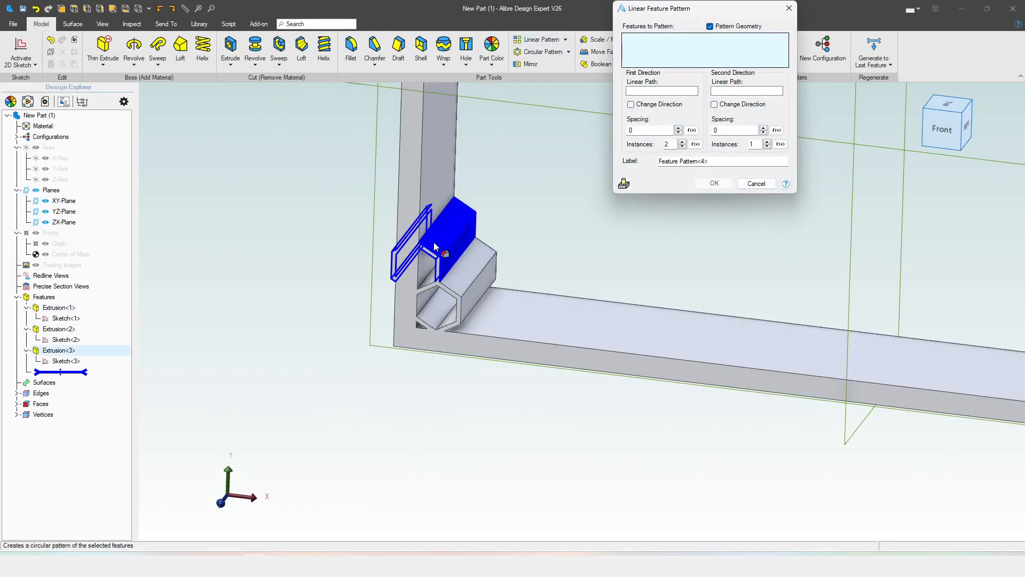
pyautogui.click(662, 90)
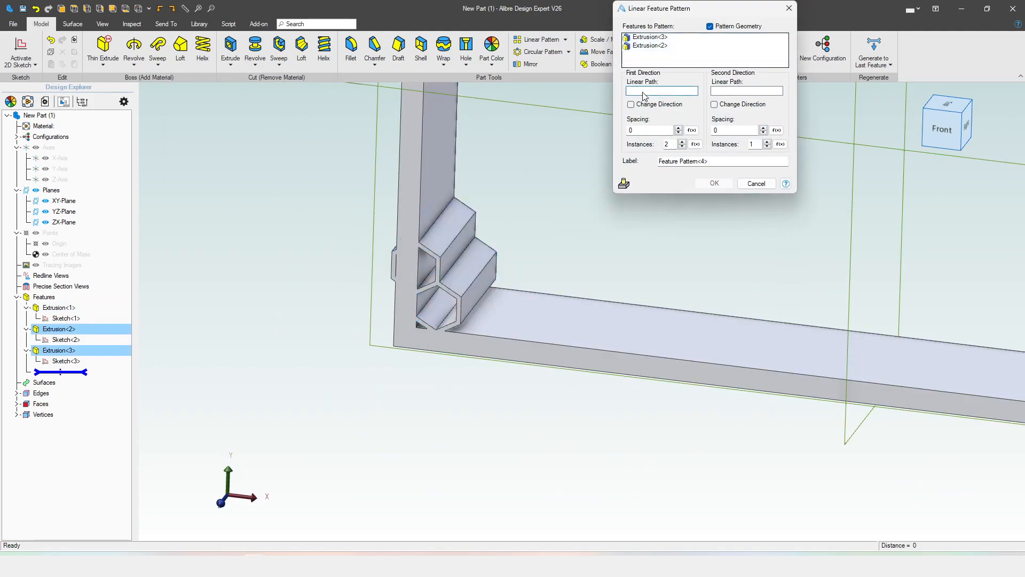
pyautogui.click(585, 370)
pyautogui.scroll(-2, 412, 399)
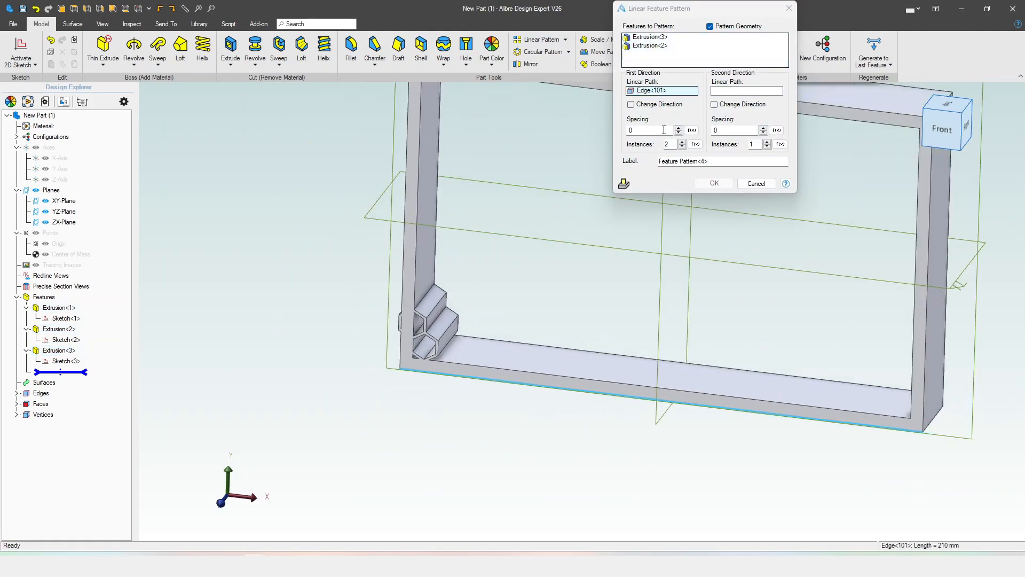
# - Set the pattern's first-direction spacing to the H_PatDist parameter and reverse its direction
pyautogui.click(692, 130)
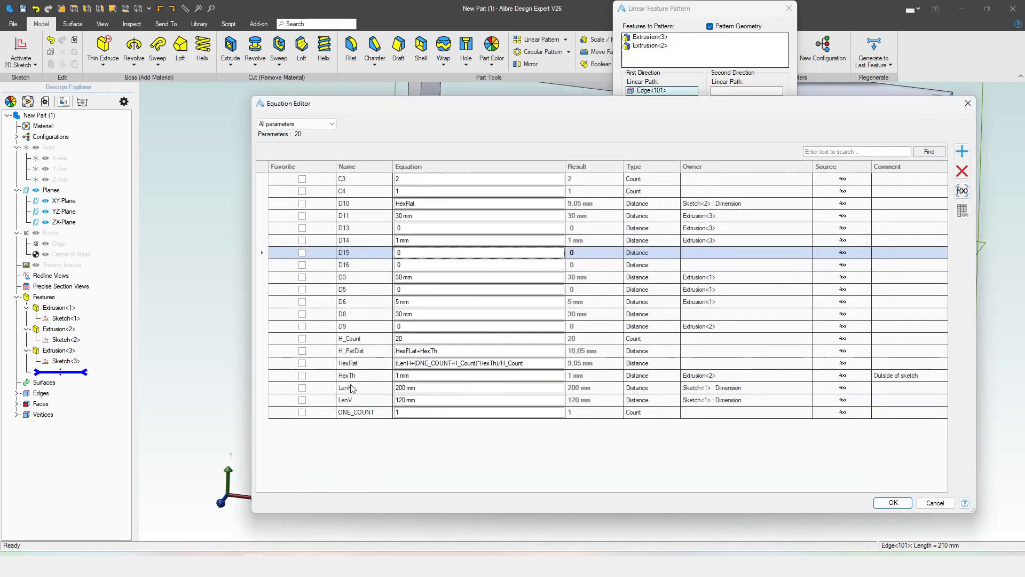
pyautogui.click(349, 350)
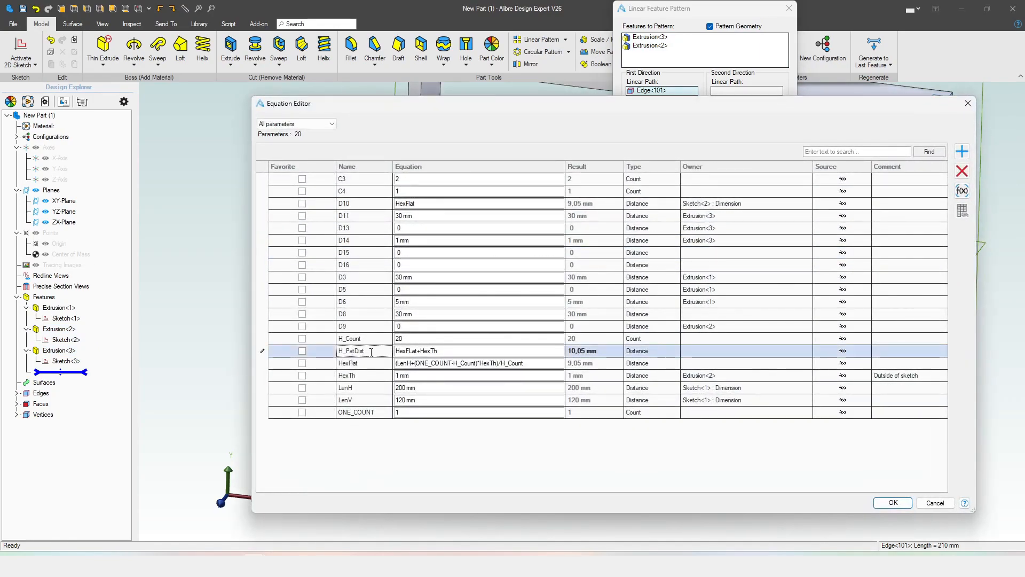
pyautogui.click(893, 502)
pyautogui.click(662, 105)
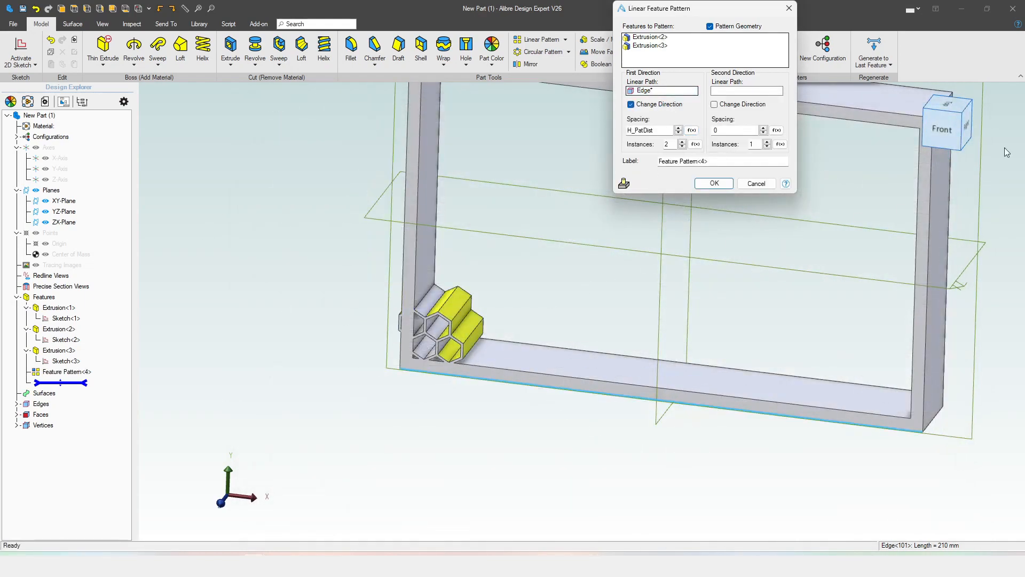
# - Reselect the frame's lower front edge as the first-direction path and check how the cells adjoin
pyautogui.click(935, 161)
pyautogui.click(939, 131)
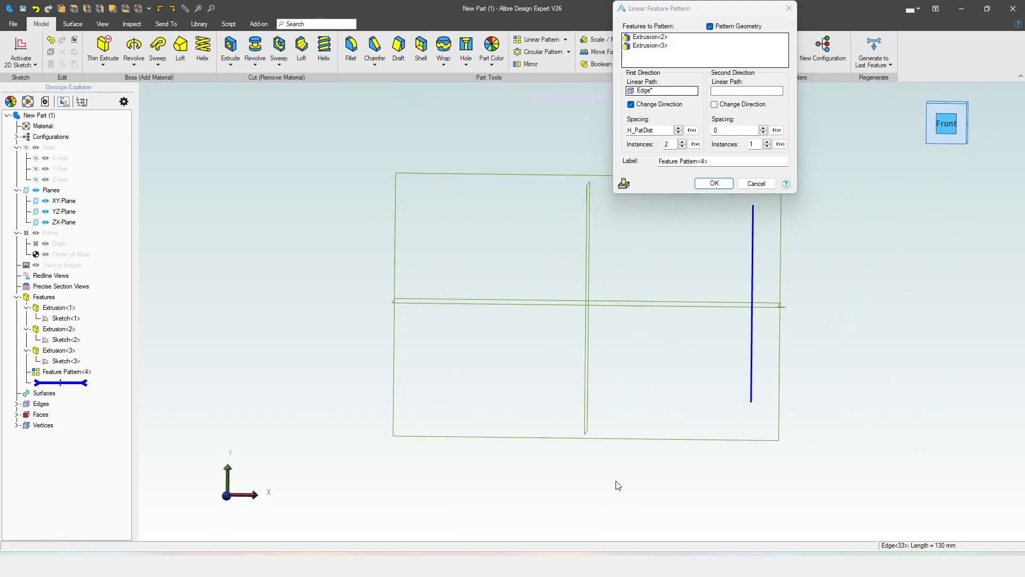
pyautogui.scroll(5, 445, 416)
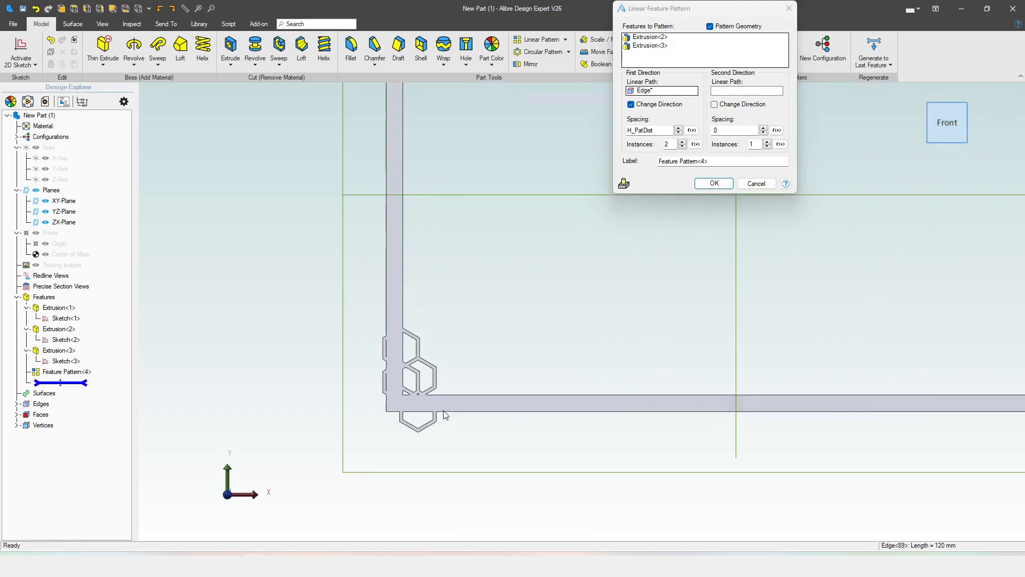
pyautogui.click(654, 91)
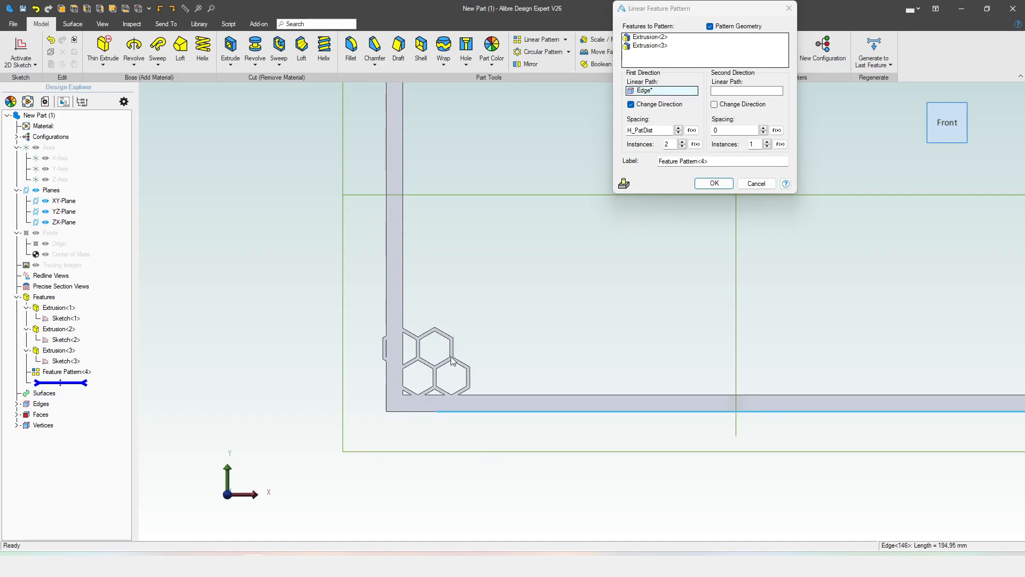
pyautogui.scroll(6, 411, 372)
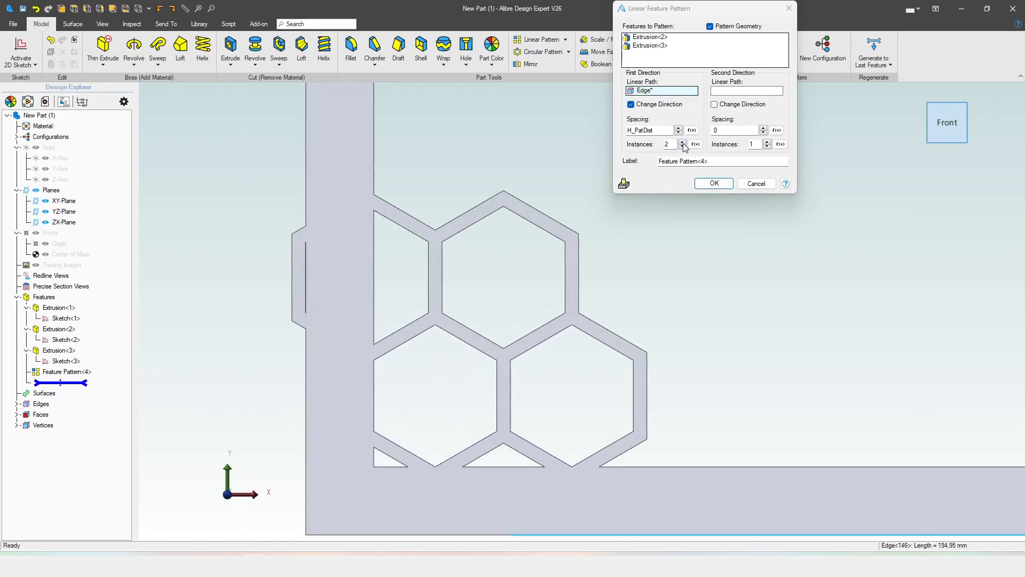
# - Try 3 and then 5 instances for the pattern's first direction
pyautogui.click(682, 142)
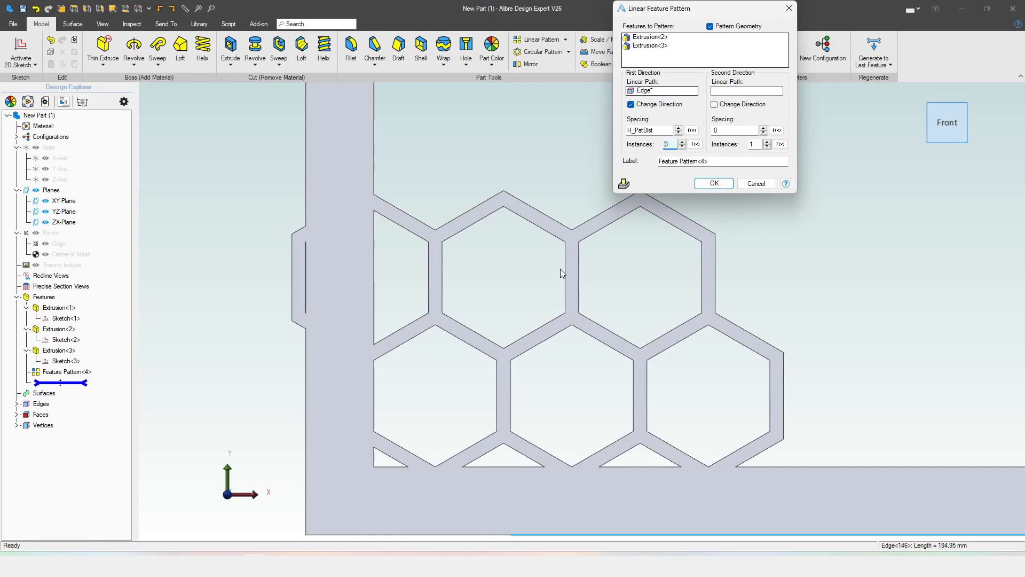
pyautogui.scroll(-5, 317, 323)
pyautogui.moveTo(316, 324); pyautogui.dragTo(523, 307, button='middle')
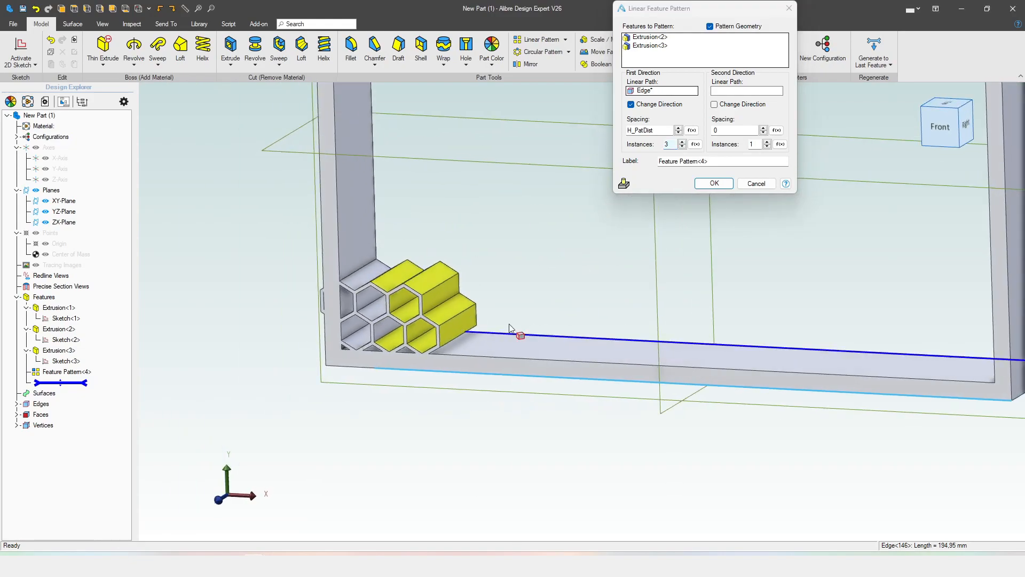
pyautogui.click(682, 141)
pyautogui.click(682, 142)
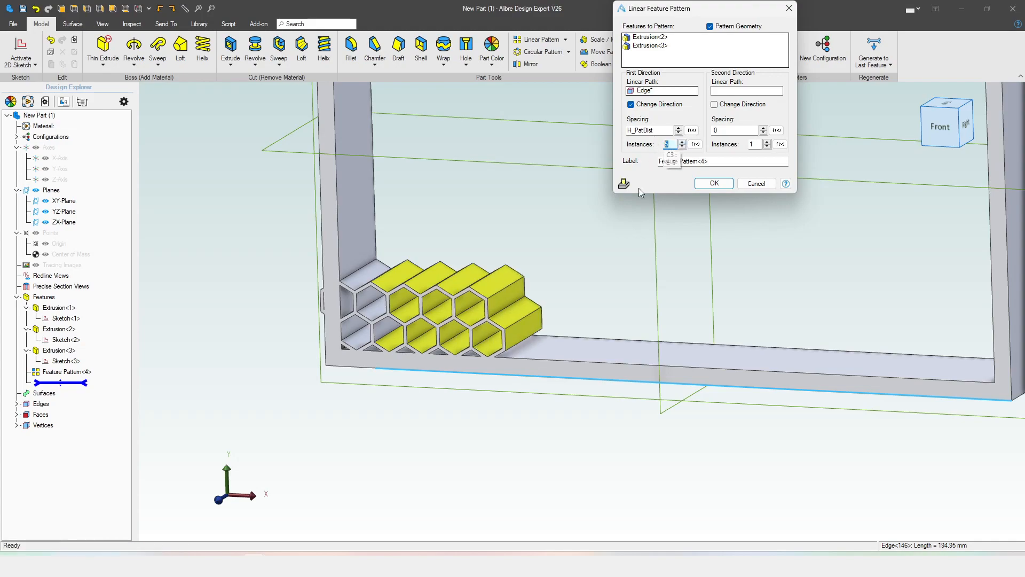
# - Drive the first-direction instance count with the H_Count parameter and inspect the row's far end from the front
pyautogui.click(695, 145)
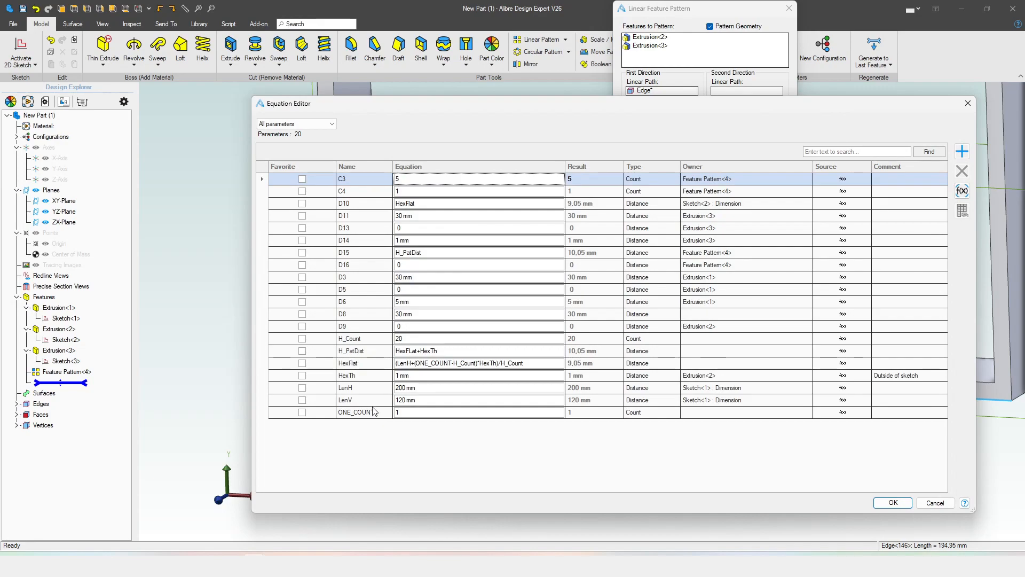
pyautogui.click(360, 338)
pyautogui.click(894, 503)
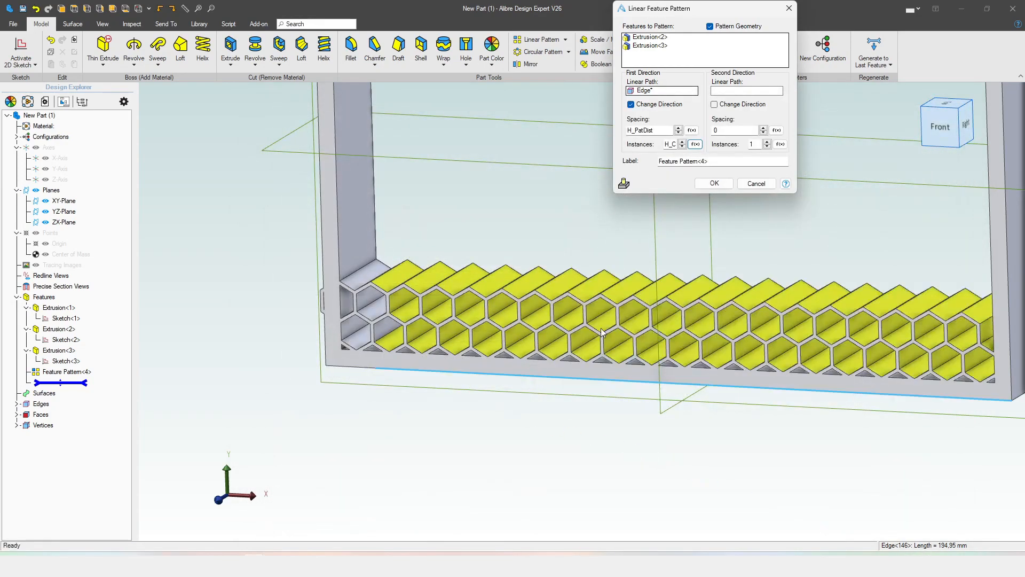
pyautogui.click(933, 127)
pyautogui.scroll(5, 736, 385)
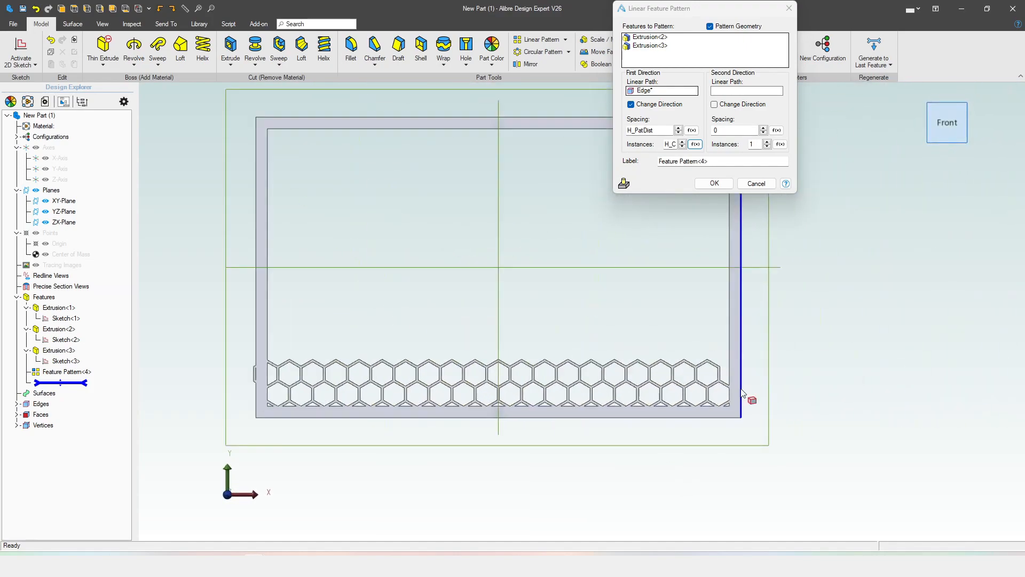
pyautogui.scroll(1, 730, 373)
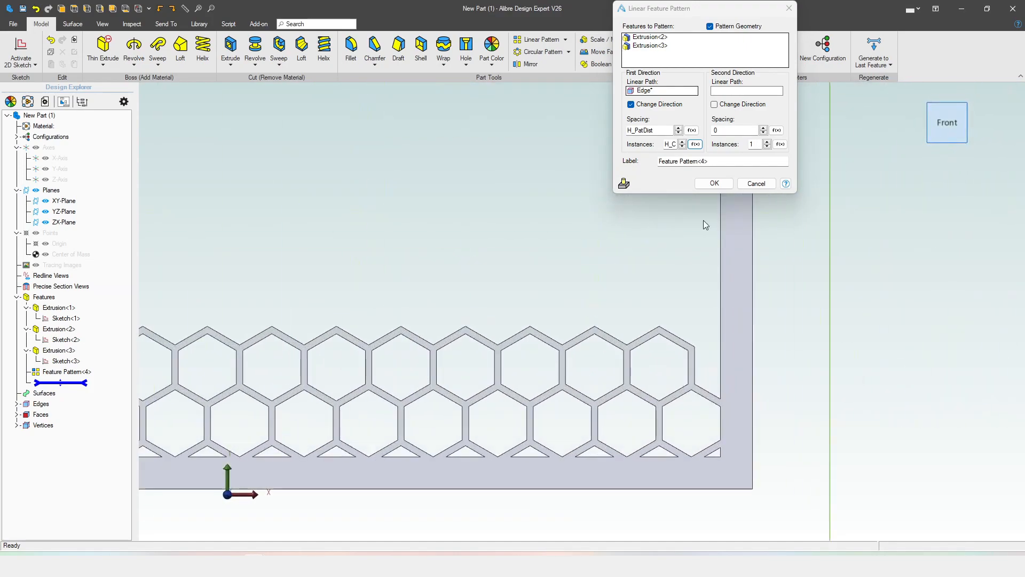
# - Change the first-direction instance count to H_Count+1 and inspect how the cells meet the frame's far wall
pyautogui.click(670, 143)
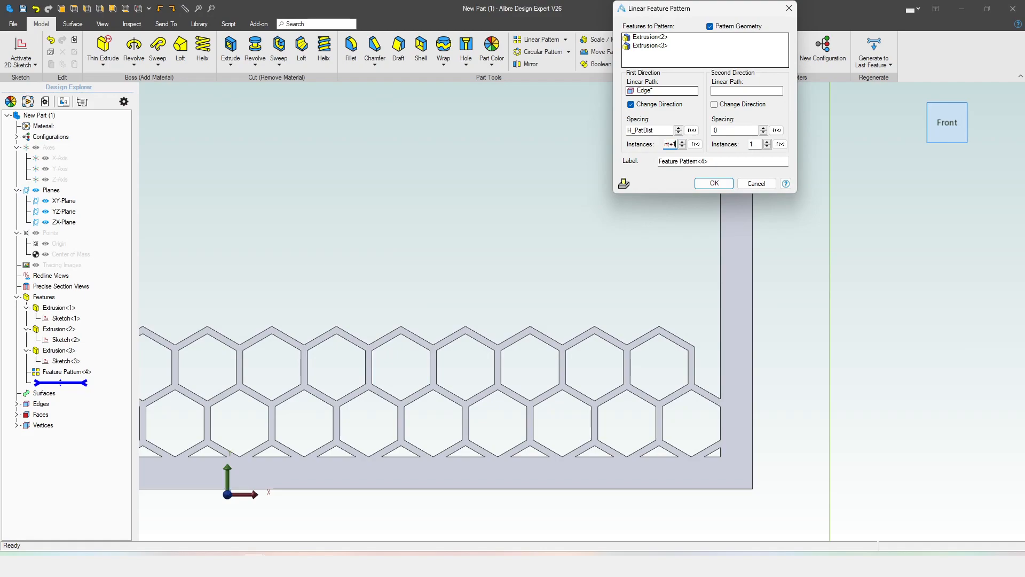
pyautogui.click(704, 158)
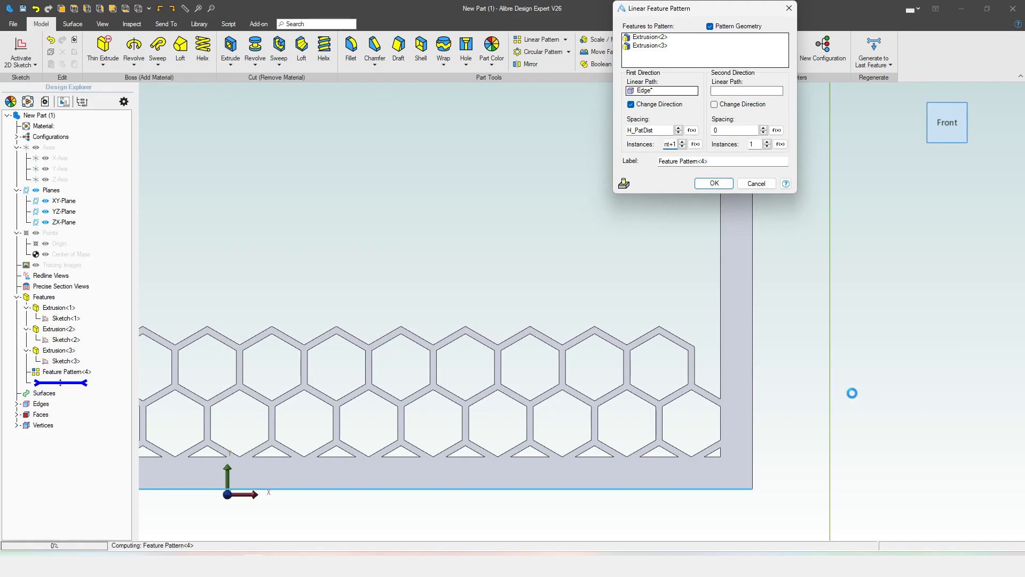
pyautogui.scroll(-3, 812, 320)
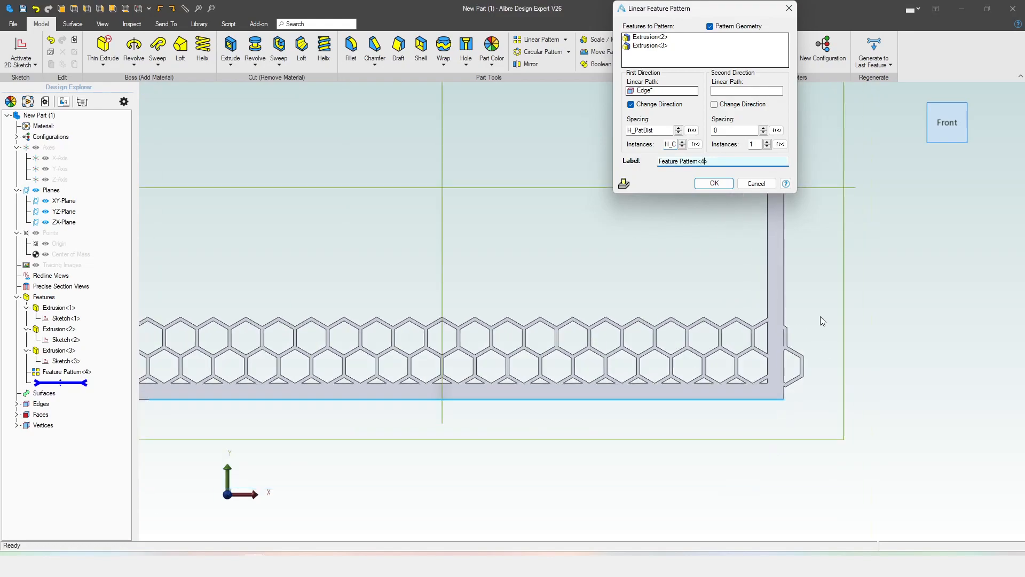
pyautogui.scroll(-4, 754, 387)
pyautogui.scroll(5, 782, 373)
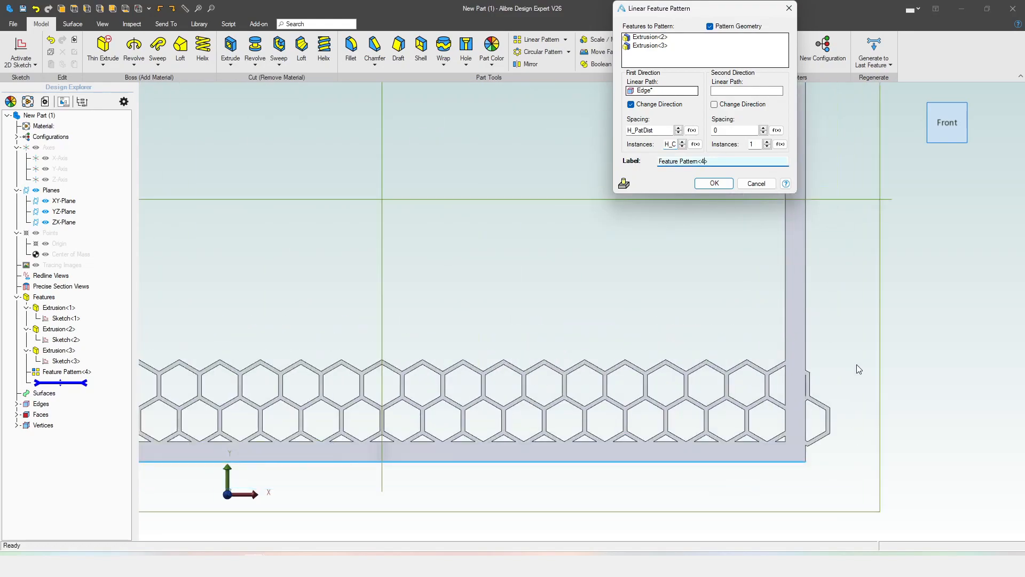
pyautogui.scroll(-3, 833, 361)
pyautogui.moveTo(789, 352); pyautogui.dragTo(764, 370, button='middle')
pyautogui.scroll(2, 299, 418)
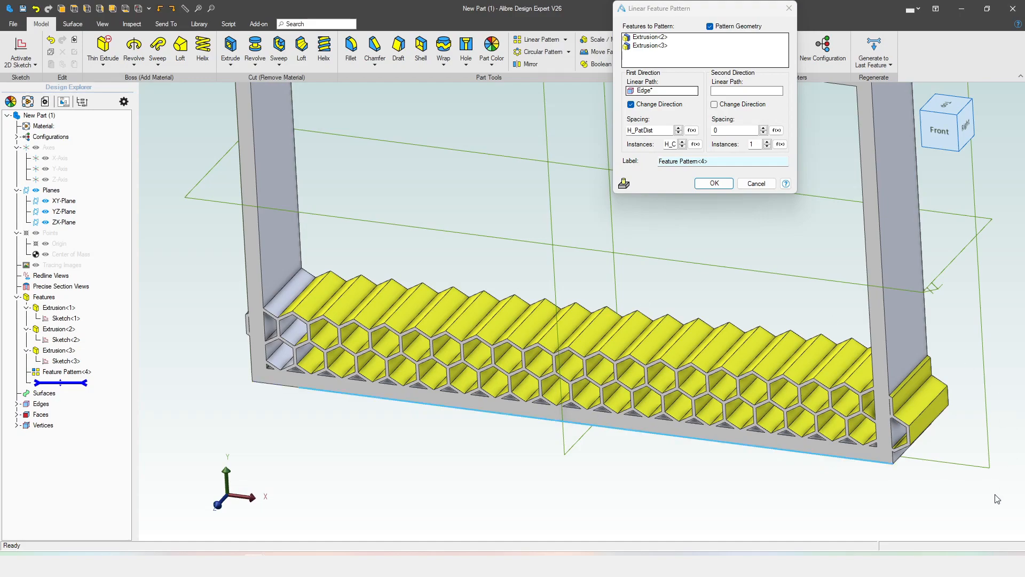
# - Accept the linear feature pattern of the two hexagonal cells along the bottom of the frame
pyautogui.click(845, 459)
pyautogui.click(699, 183)
pyautogui.click(468, 466)
pyautogui.moveTo(459, 448)
pyautogui.mouseDown(button='middle')
pyautogui.moveTo(466, 421)
pyautogui.moveTo(443, 441)
pyautogui.mouseUp(button='middle')
pyautogui.scroll(-4, 495, 490)
pyautogui.scroll(2, 449, 378)
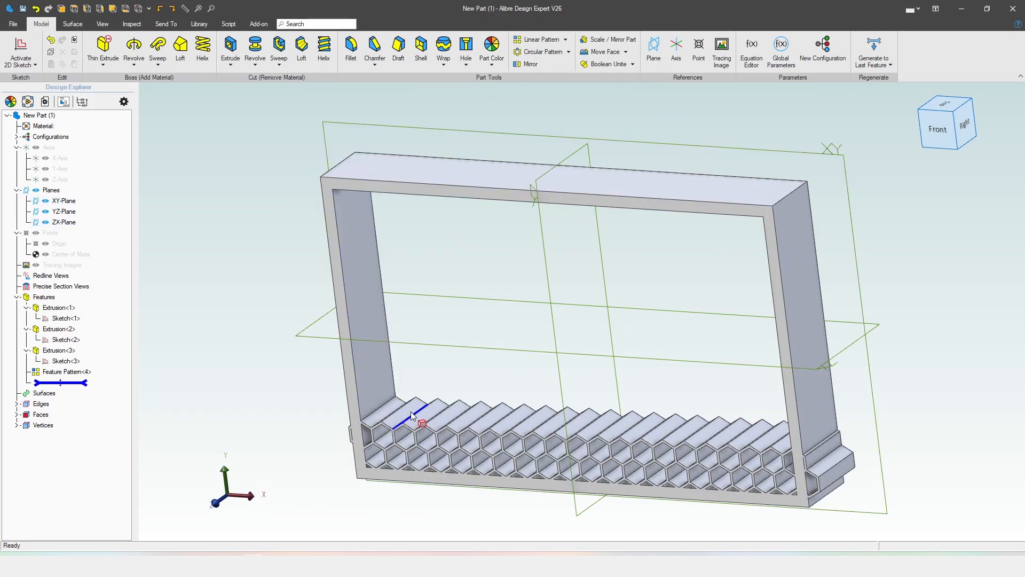
# - Examine the patterned honeycomb rows from the front where they meet the frame's side and bottom walls
pyautogui.click(941, 133)
pyautogui.scroll(5, 422, 379)
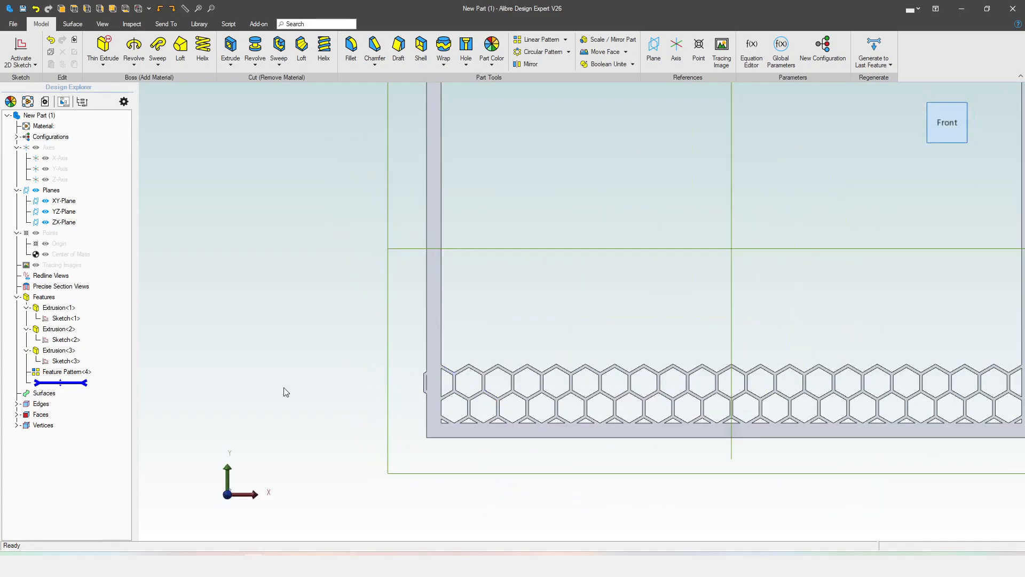
pyautogui.scroll(-5, 288, 388)
pyautogui.scroll(4, 341, 137)
pyautogui.moveTo(464, 498); pyautogui.dragTo(446, 407, button='middle')
pyautogui.scroll(2, 362, 446)
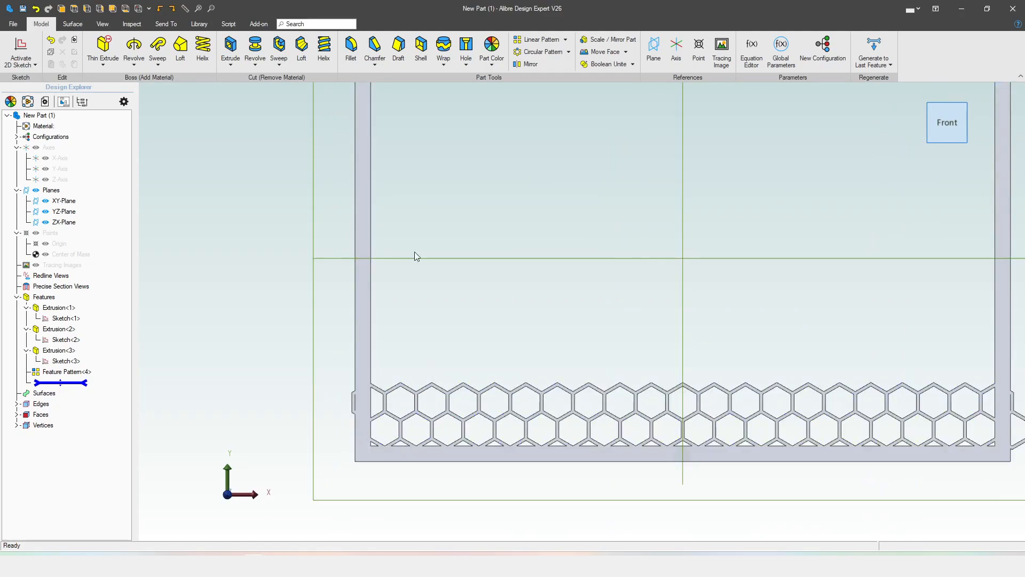
pyautogui.scroll(-2, 402, 374)
pyautogui.scroll(2, 400, 424)
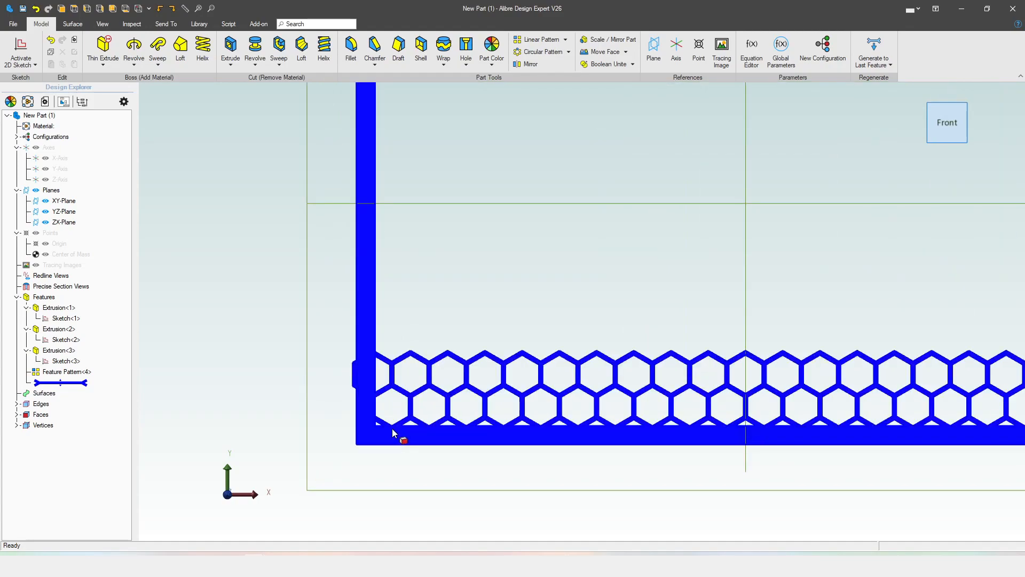
pyautogui.scroll(2, 392, 427)
pyautogui.click(422, 425)
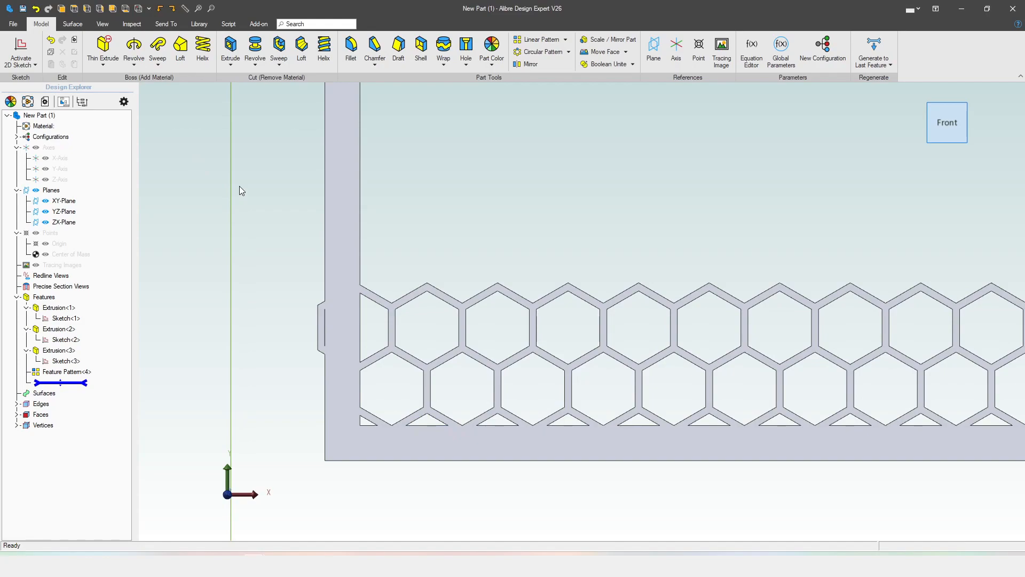
# - Measure the vertical distance from a triangular gap's face on the frame's bottom wall to a lengthwise edge atop the second honeycomb row
pyautogui.press('m')
pyautogui.moveTo(449, 320); pyautogui.dragTo(430, 357, button='middle')
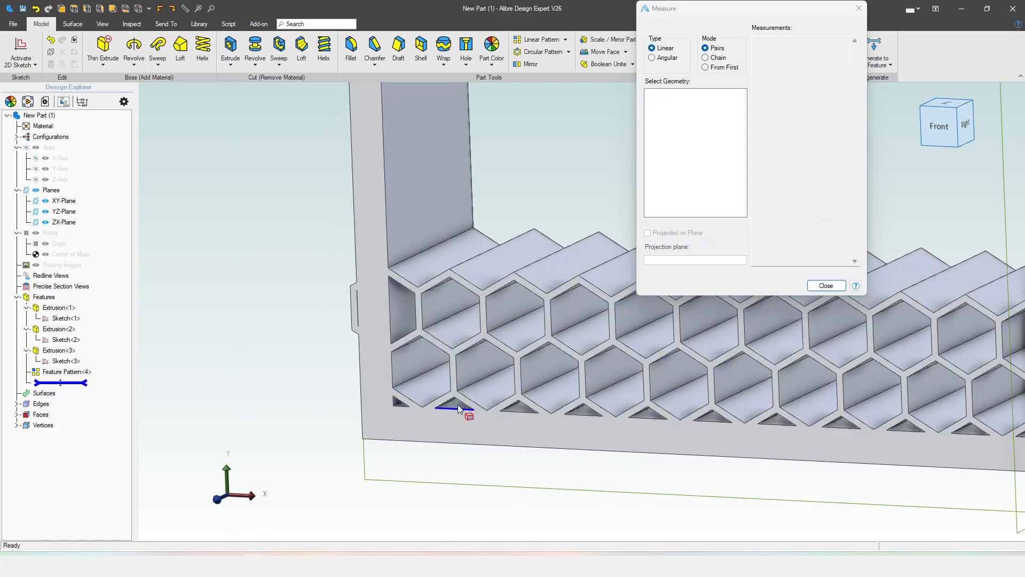
pyautogui.click(458, 408)
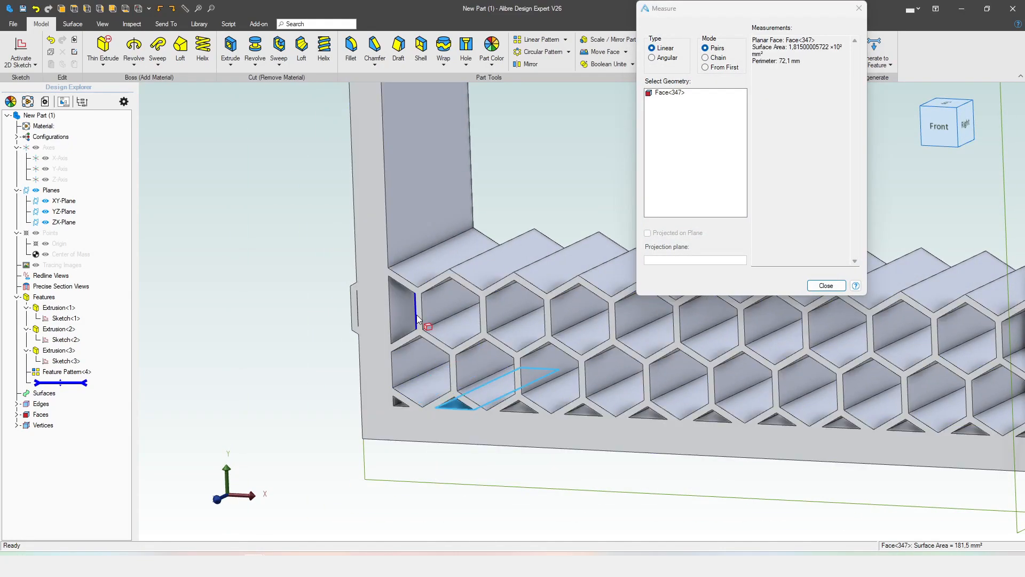
pyautogui.moveTo(416, 315); pyautogui.dragTo(423, 261, button='middle')
pyautogui.click(426, 264)
pyautogui.moveTo(431, 302); pyautogui.dragTo(466, 353, button='middle')
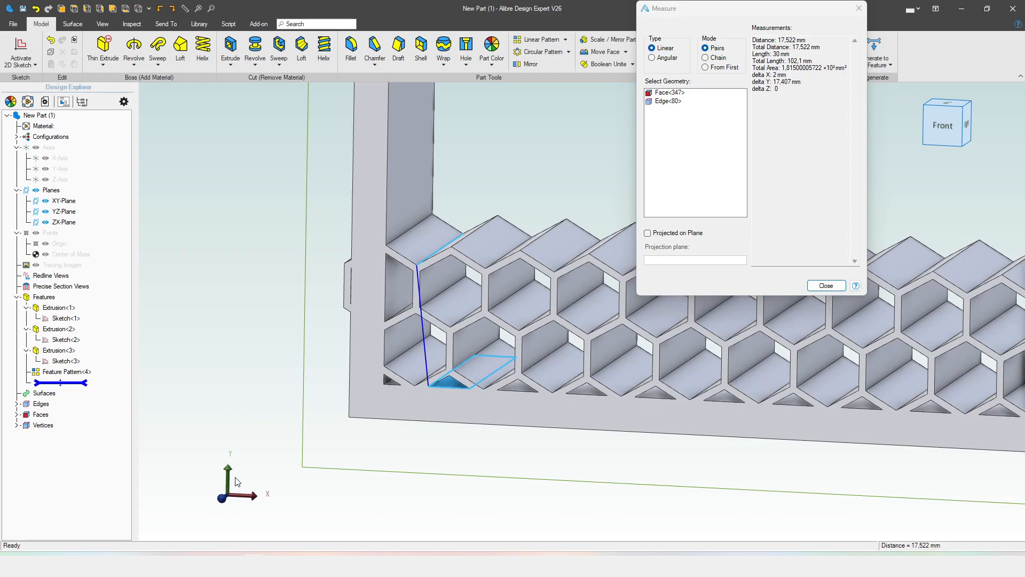
pyautogui.moveTo(774, 83); pyautogui.dragTo(804, 82)
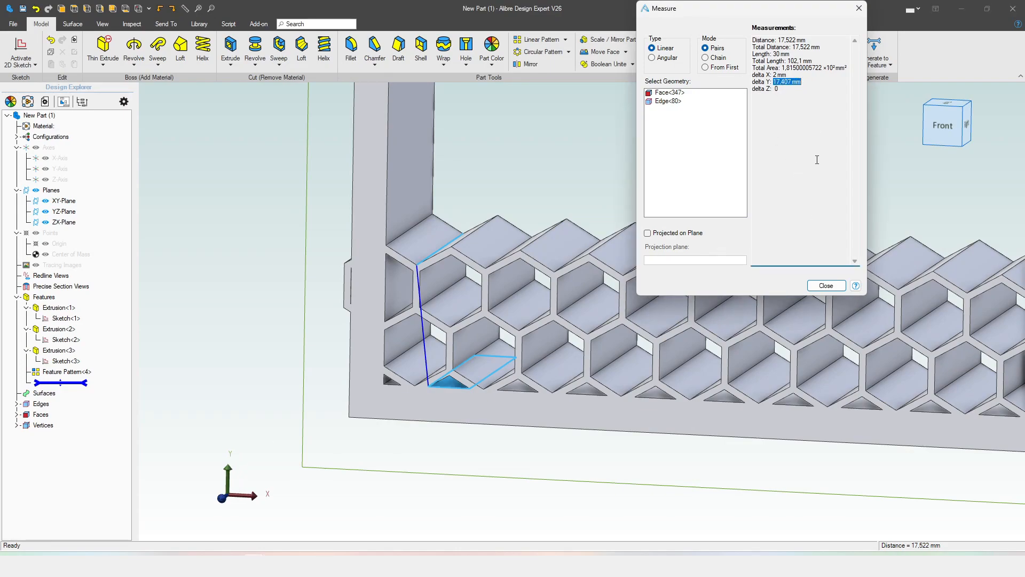
pyautogui.click(826, 285)
pyautogui.click(941, 124)
pyautogui.scroll(5, 436, 449)
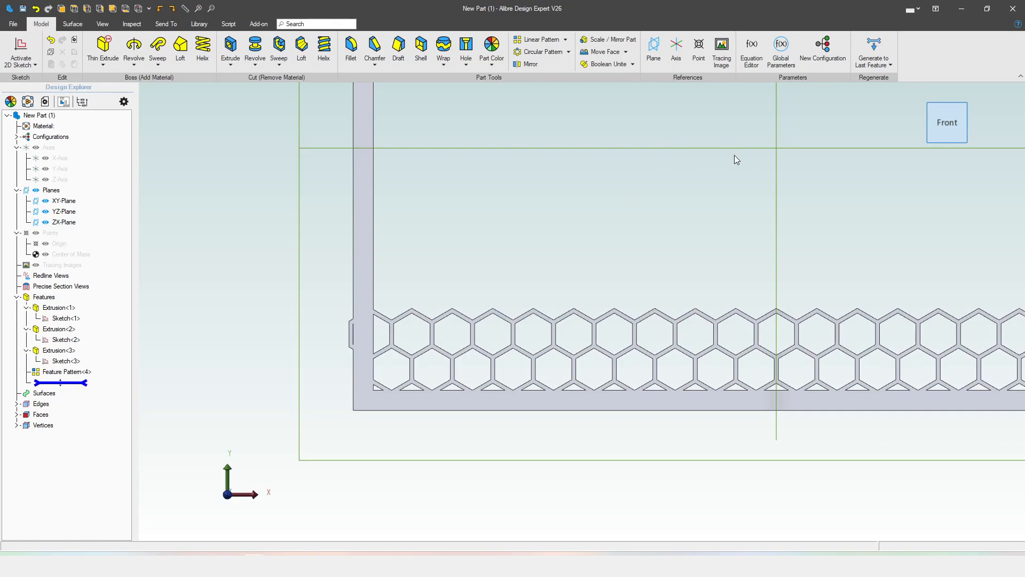
# - Define a new distance parameter named V_PatDist with the equation 2*(H_PatDist*cos(30*2*PI/360))
pyautogui.click(751, 51)
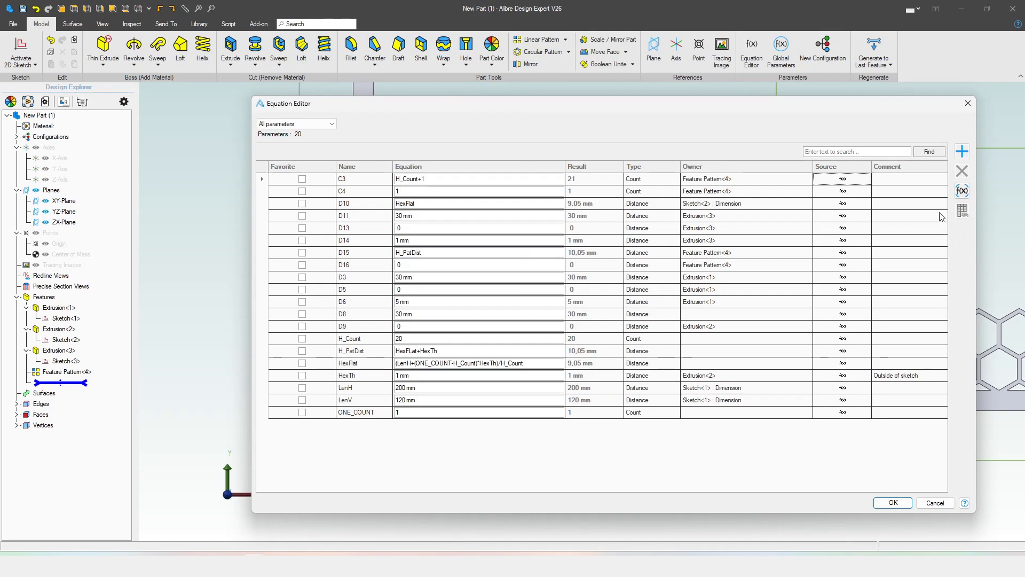
pyautogui.click(963, 152)
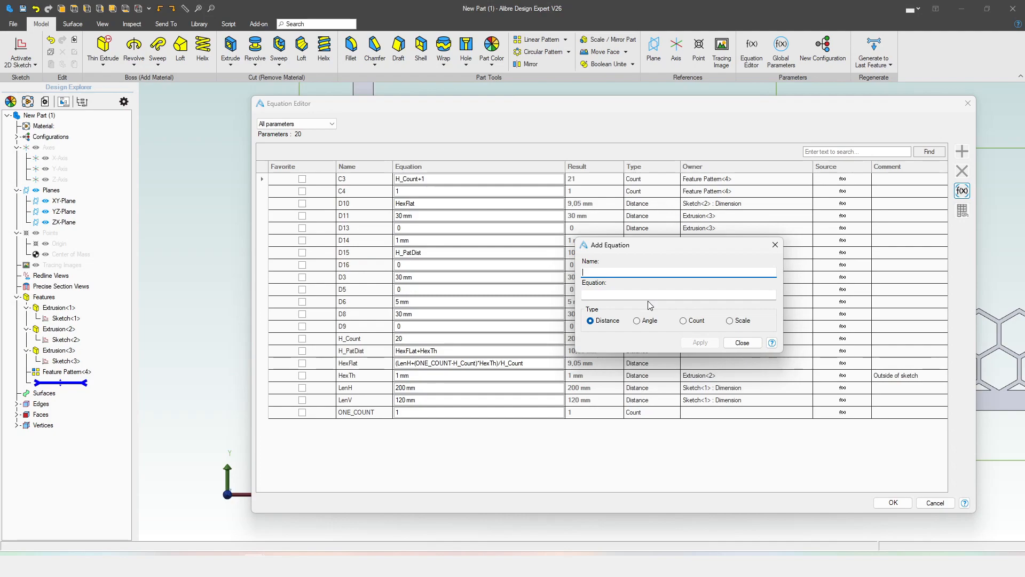
pyautogui.write('V_PatDist')
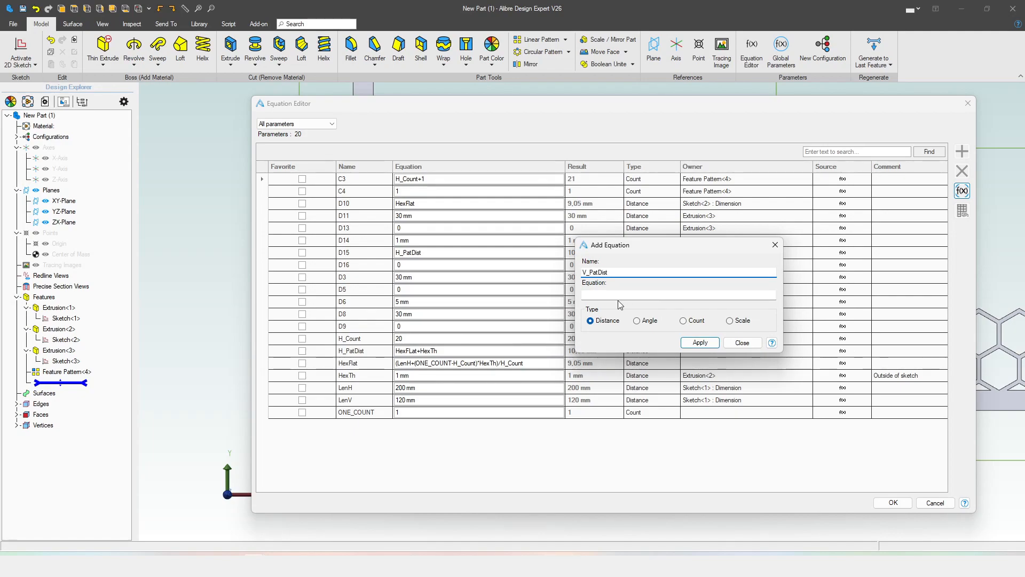
pyautogui.click(618, 294)
pyautogui.write('2')
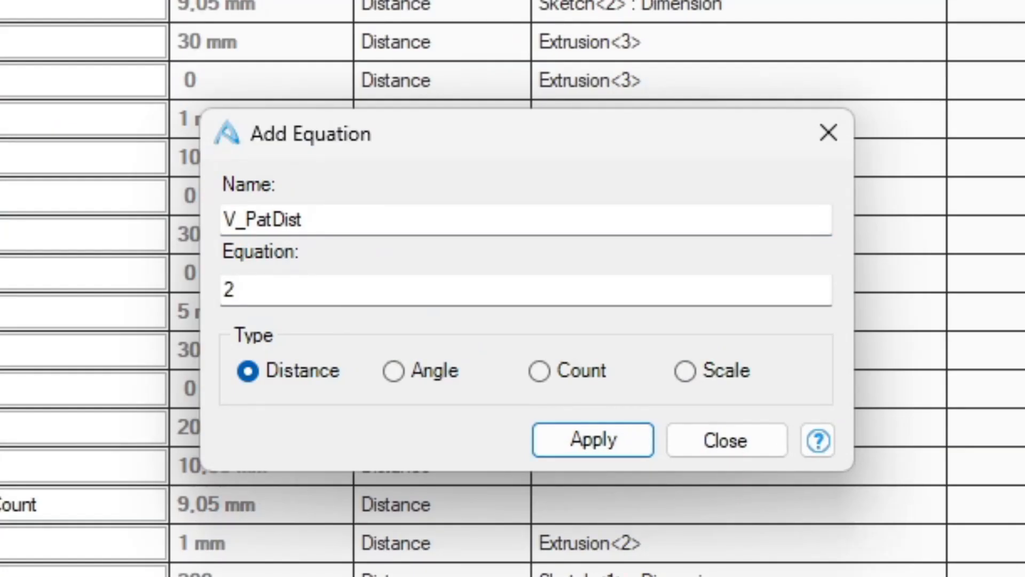
pyautogui.write('*(H_Pat')
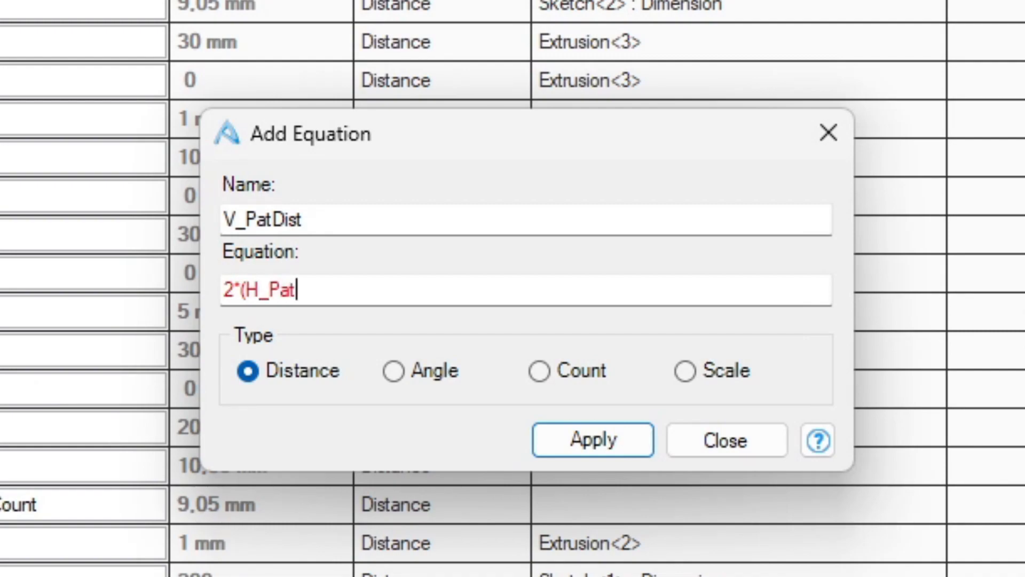
pyautogui.write('Dist*')
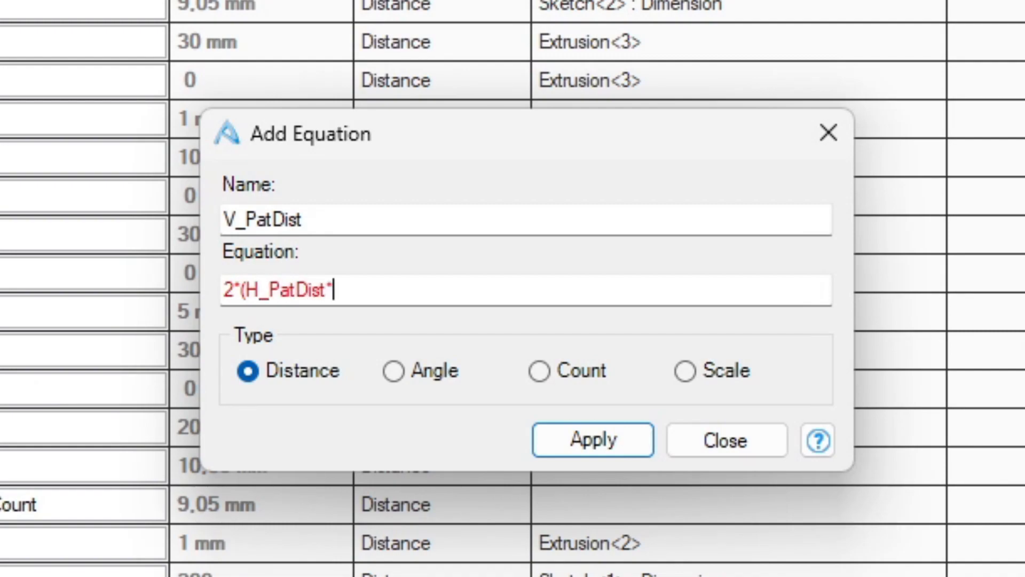
pyautogui.write('cos(30')
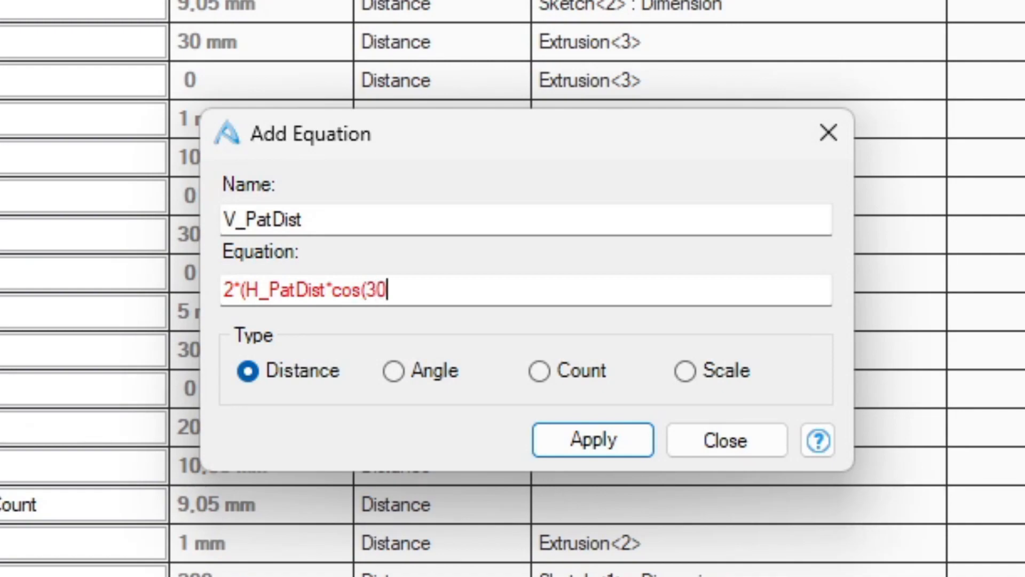
pyautogui.write('*2*P')
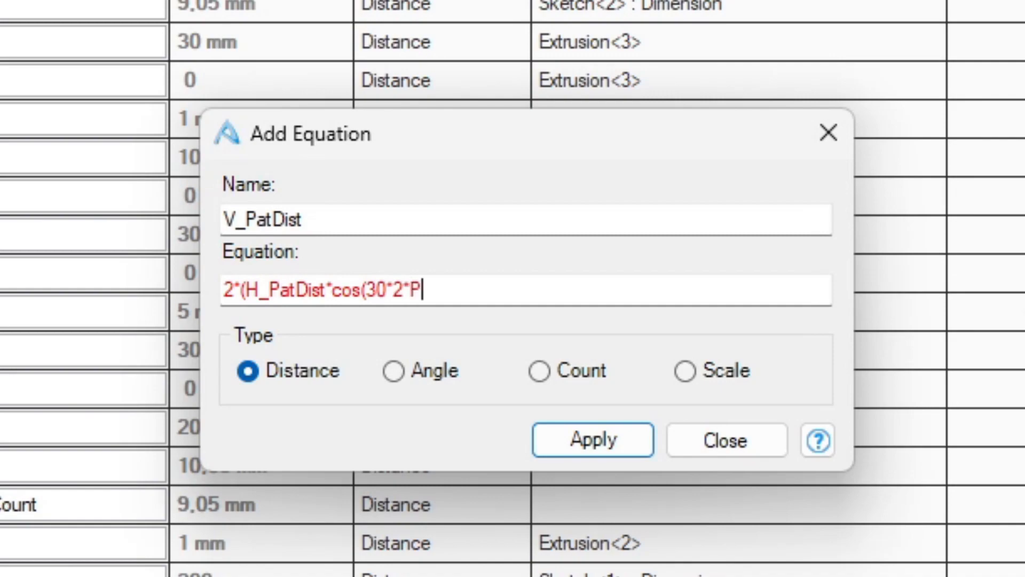
pyautogui.write('I/36')
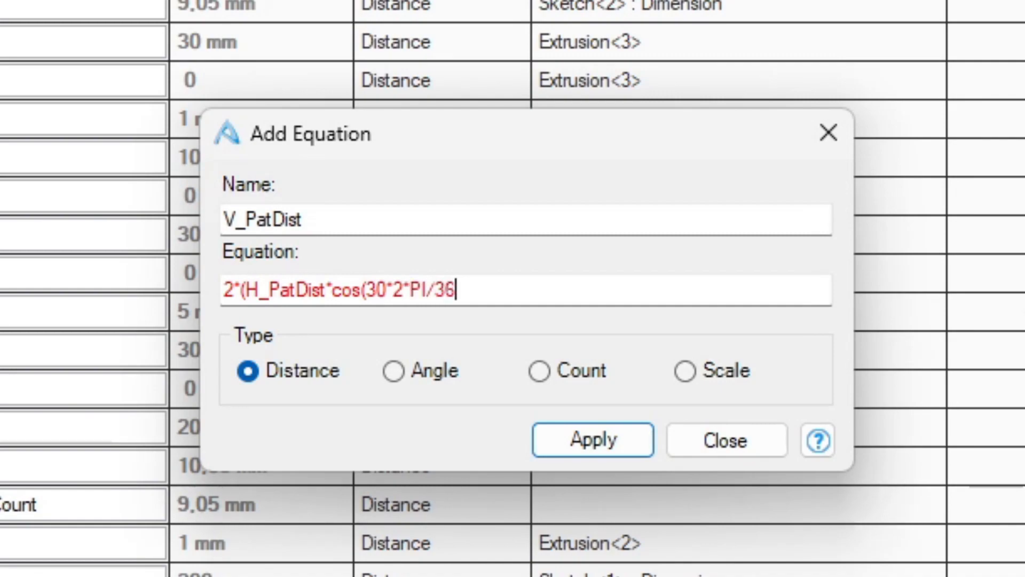
pyautogui.write('0))')
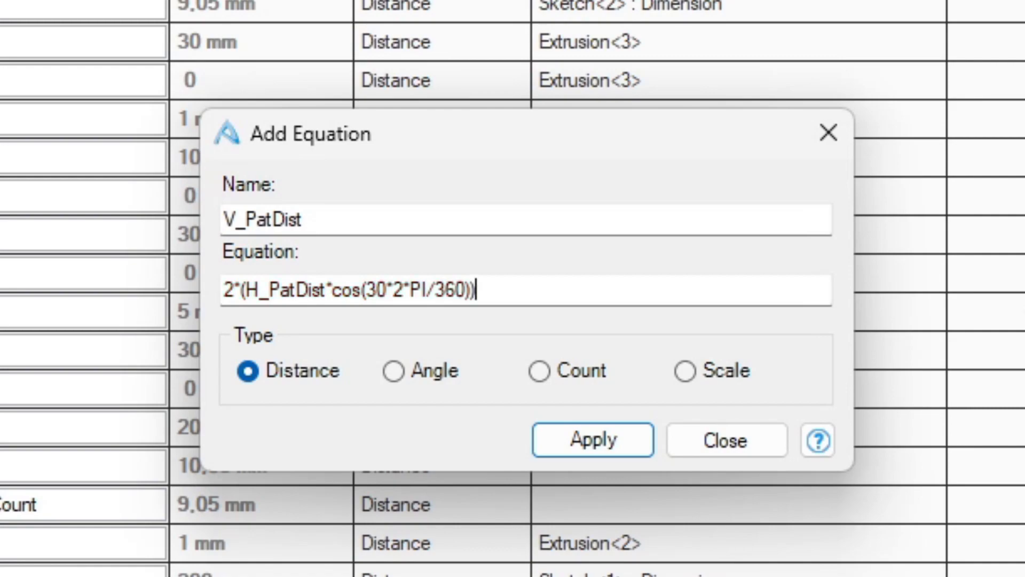
# - Review the degree-to-radian conversion in the V_PatDist equation and add the parameter to the list
pyautogui.moveTo(366, 289); pyautogui.dragTo(420, 292)
pyautogui.click(391, 293)
pyautogui.click(420, 291)
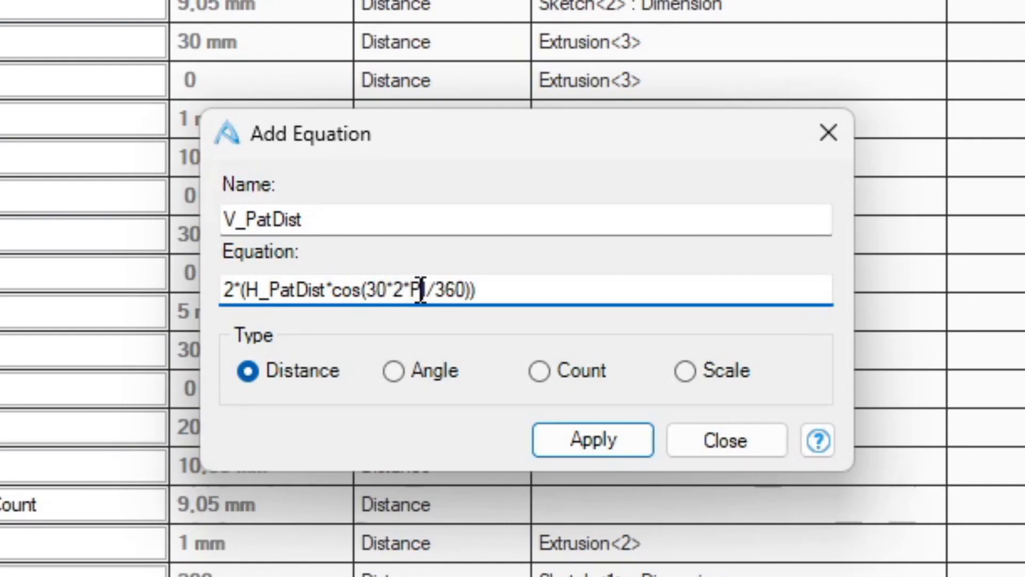
pyautogui.click(449, 288)
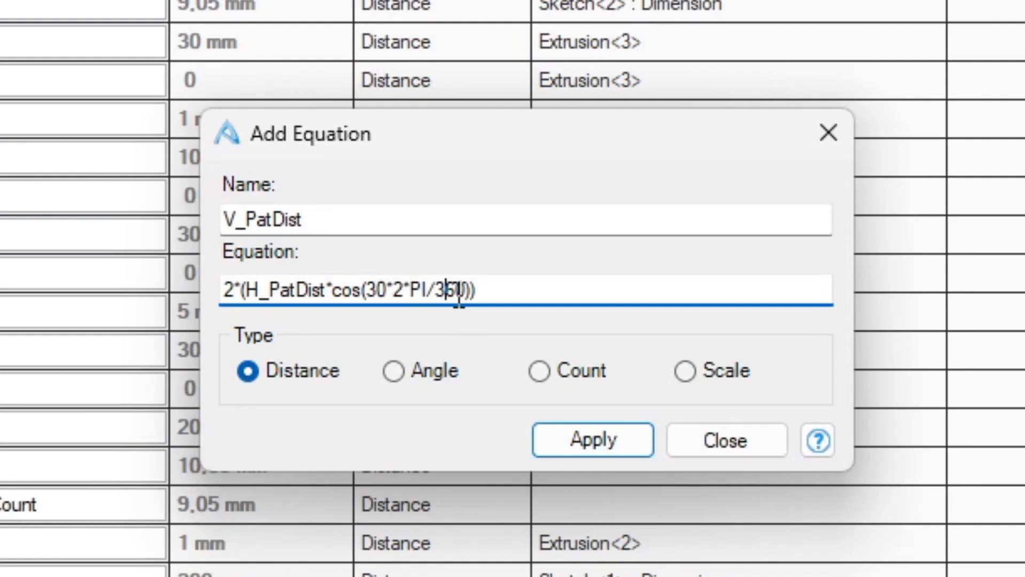
pyautogui.click(498, 293)
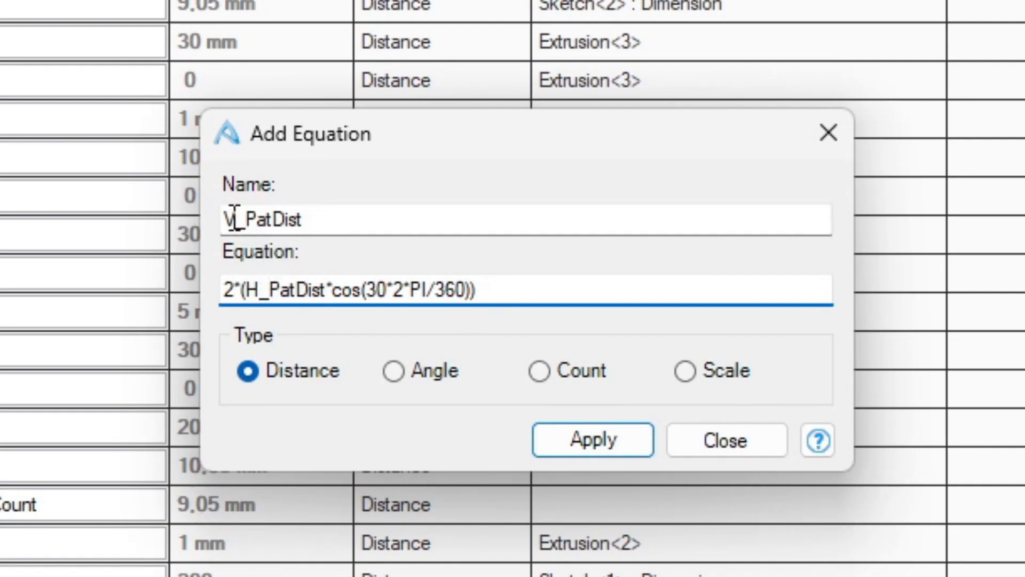
pyautogui.click(583, 440)
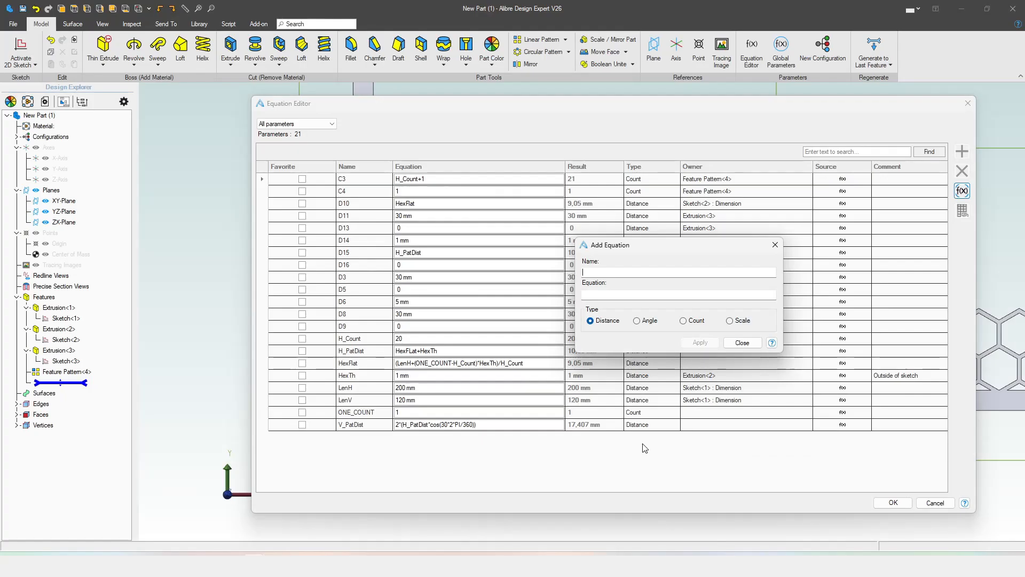
pyautogui.click(742, 342)
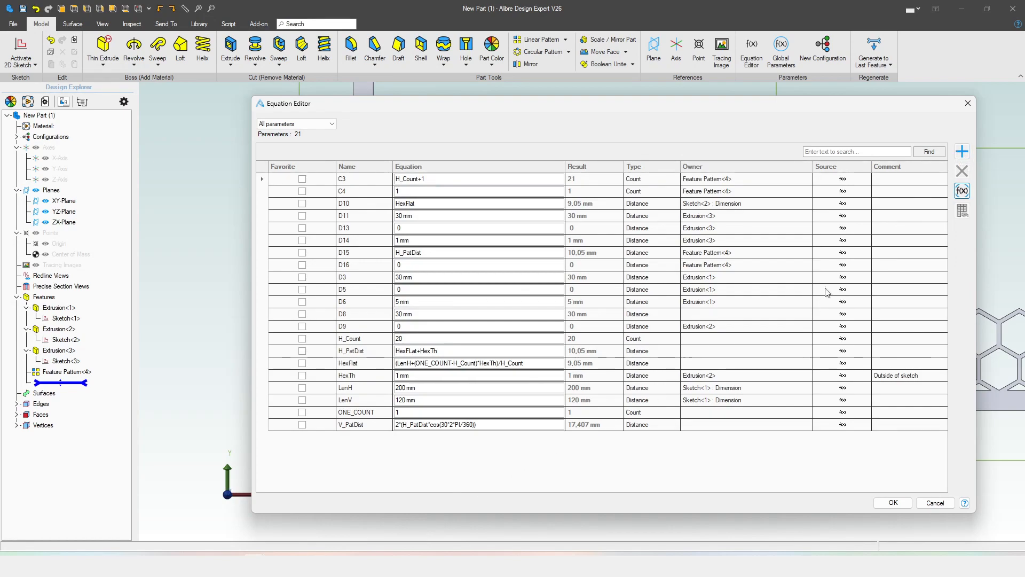
# - Add a count parameter named V_Count with the equation LenV/V_PatDist
pyautogui.click(964, 152)
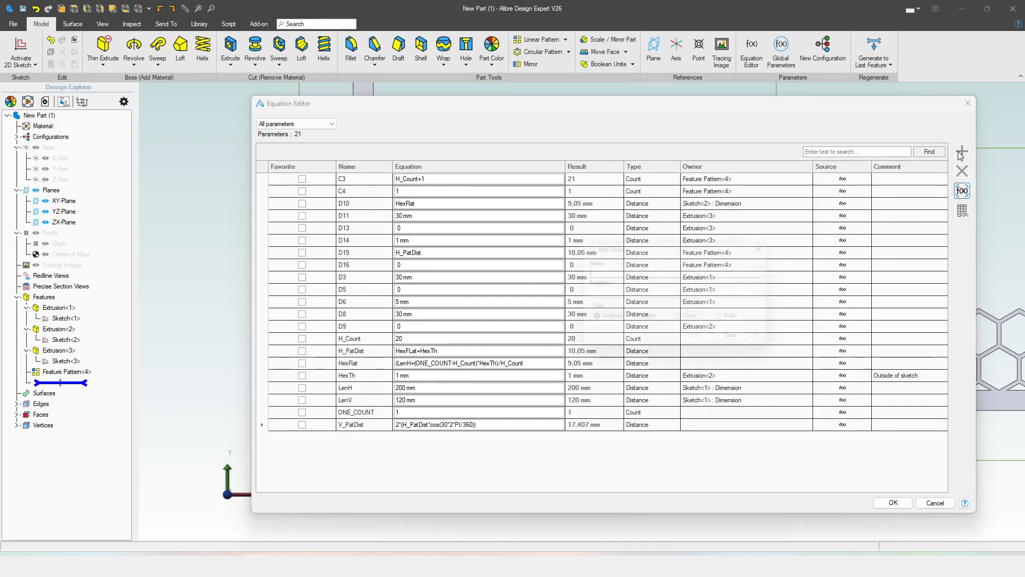
pyautogui.click(695, 321)
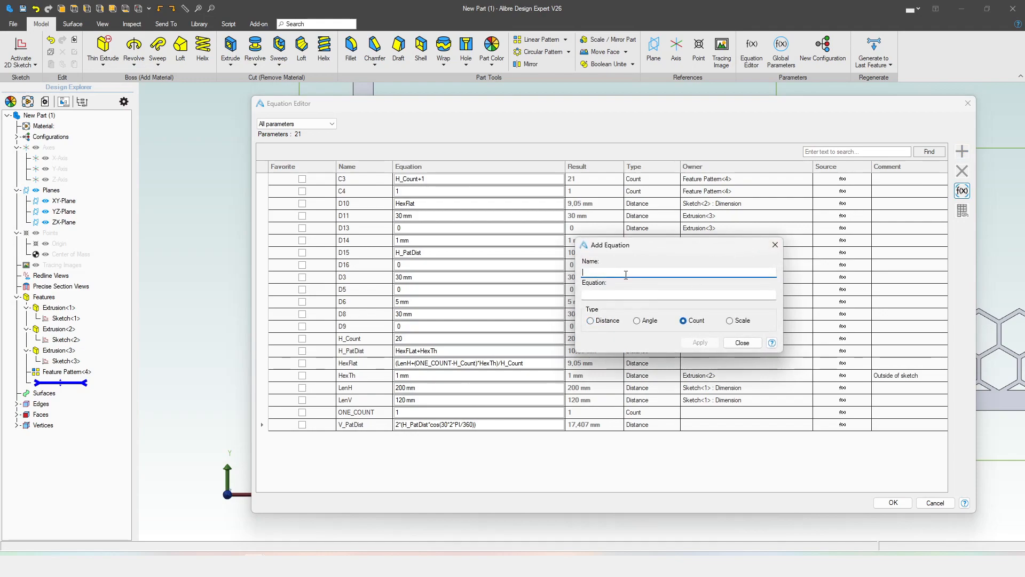
pyautogui.write('V_Count')
pyautogui.press('Tab')
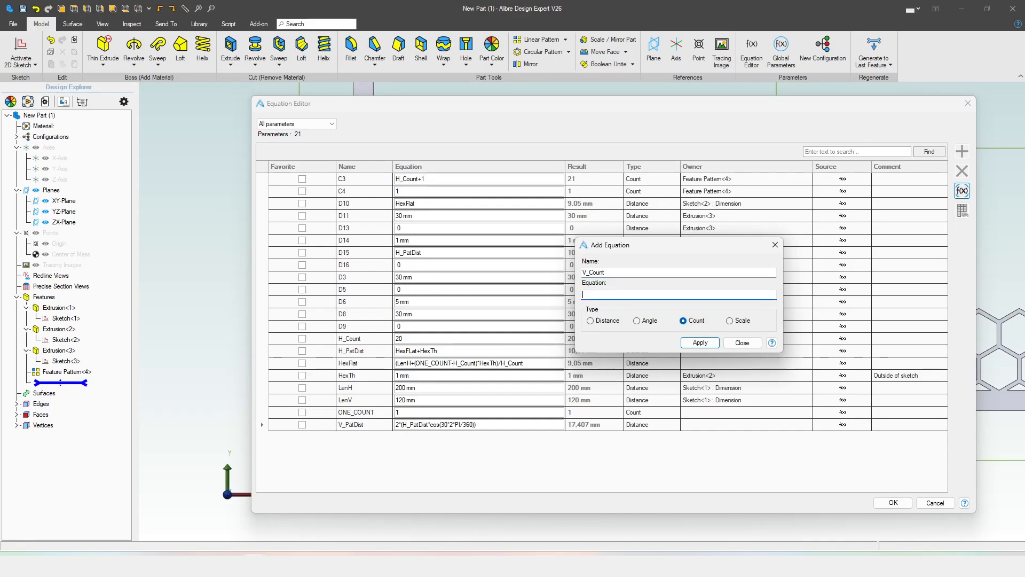
pyautogui.write('LenV/V_PatDist')
pyautogui.click(700, 342)
pyautogui.click(555, 475)
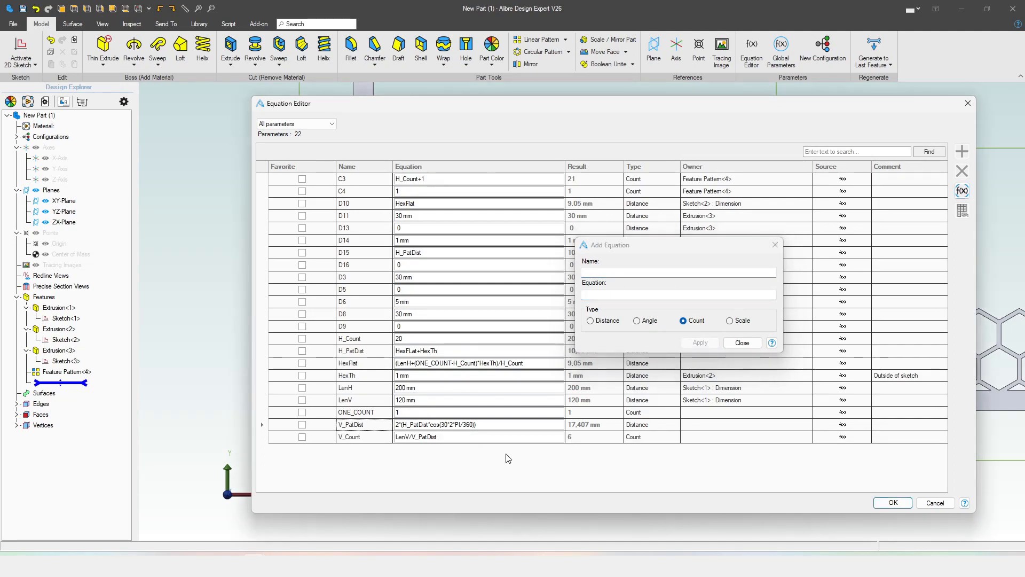
pyautogui.click(742, 343)
# - Change the V_Count equation to LenV/V_PatDist+1 and accept the parameter changes
pyautogui.click(505, 437)
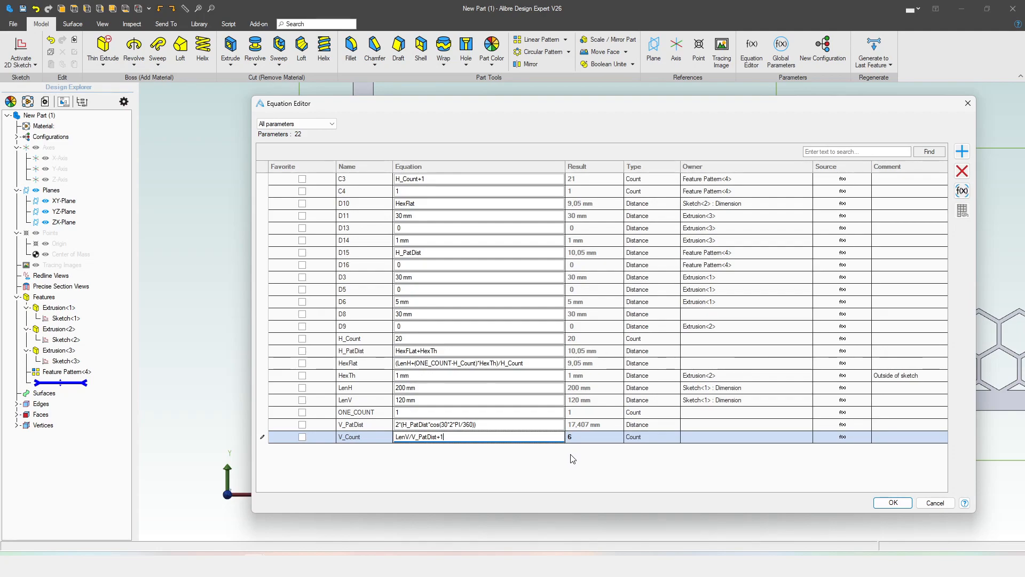
pyautogui.press('Return')
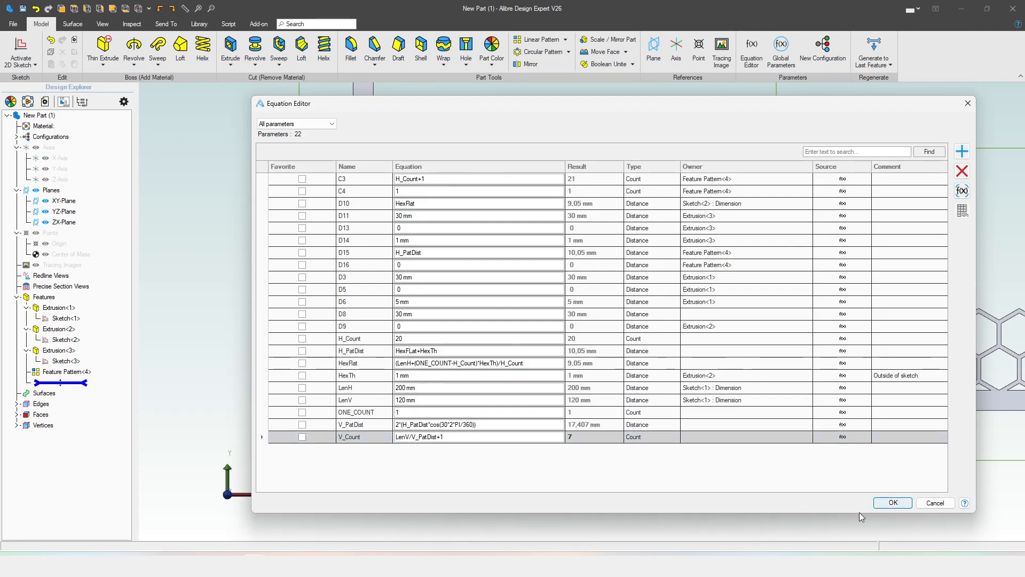
pyautogui.press('Return')
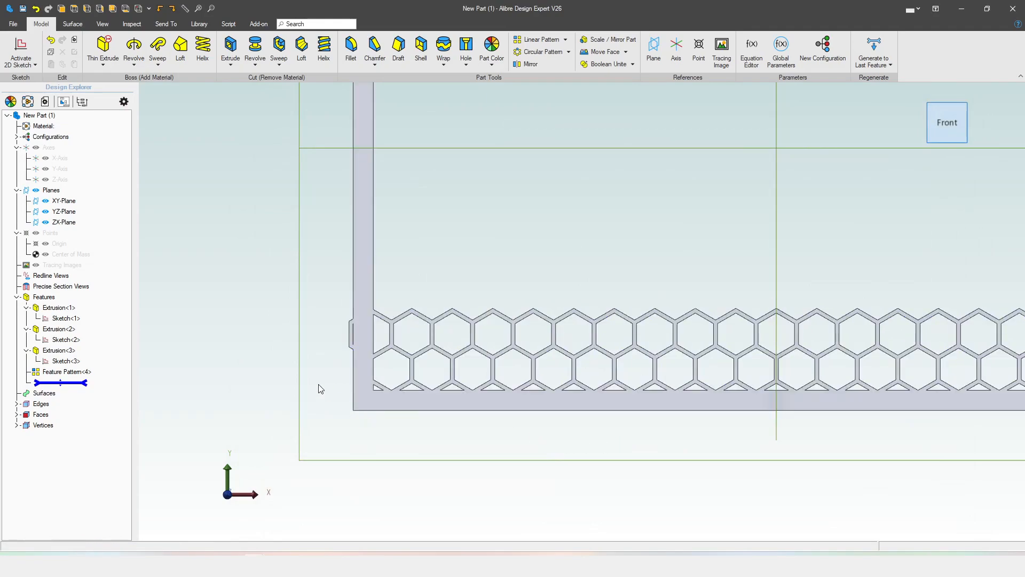
# - Edit the honeycomb feature pattern to run its second direction along the frame's left vertical edge with spacing V_PatDist
pyautogui.moveTo(478, 395); pyautogui.dragTo(465, 405, button='middle')
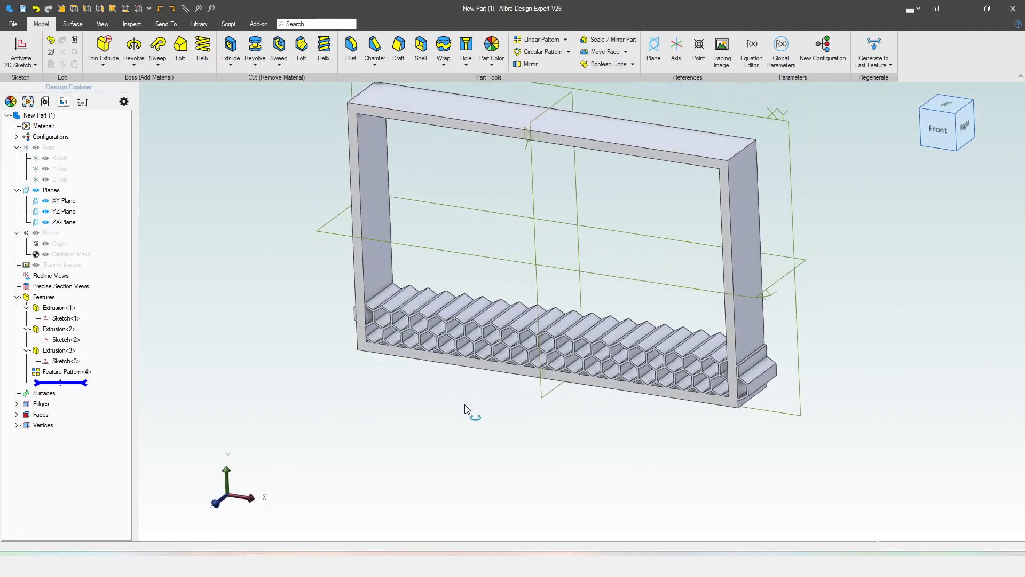
pyautogui.rightClick(80, 371)
pyautogui.click(107, 376)
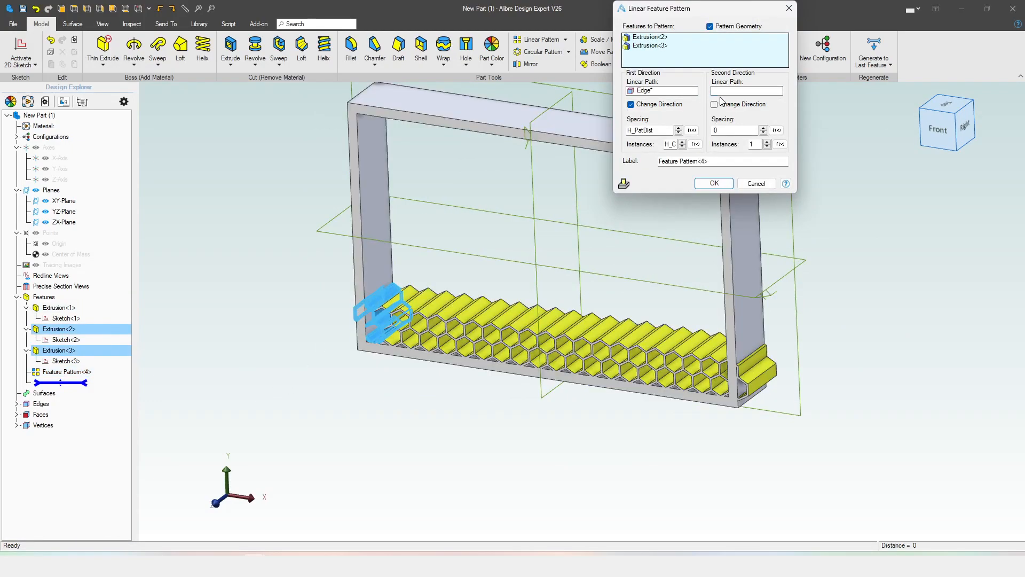
pyautogui.click(764, 92)
pyautogui.click(353, 147)
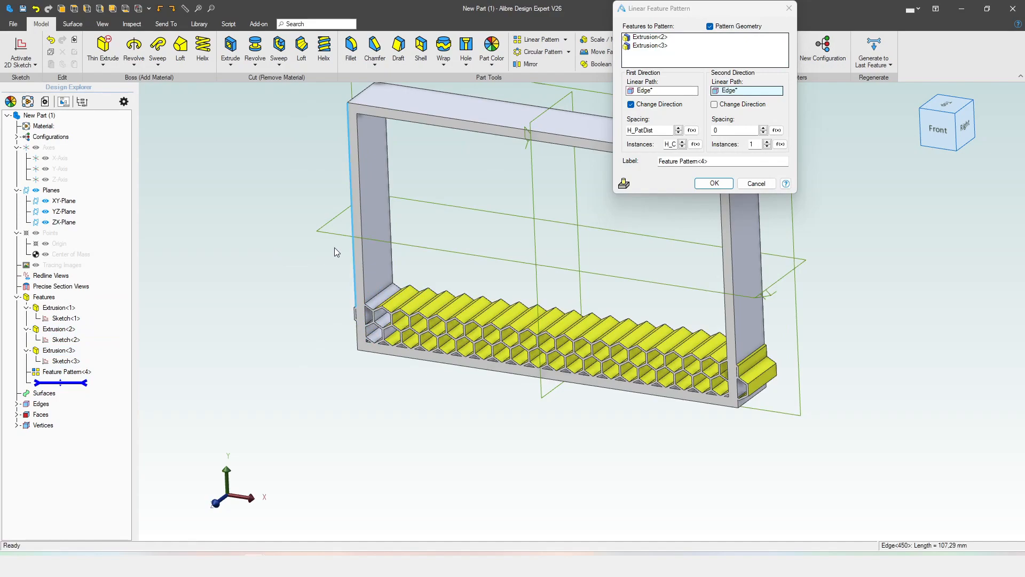
pyautogui.moveTo(726, 131); pyautogui.dragTo(698, 131)
pyautogui.write('V_PatDist')
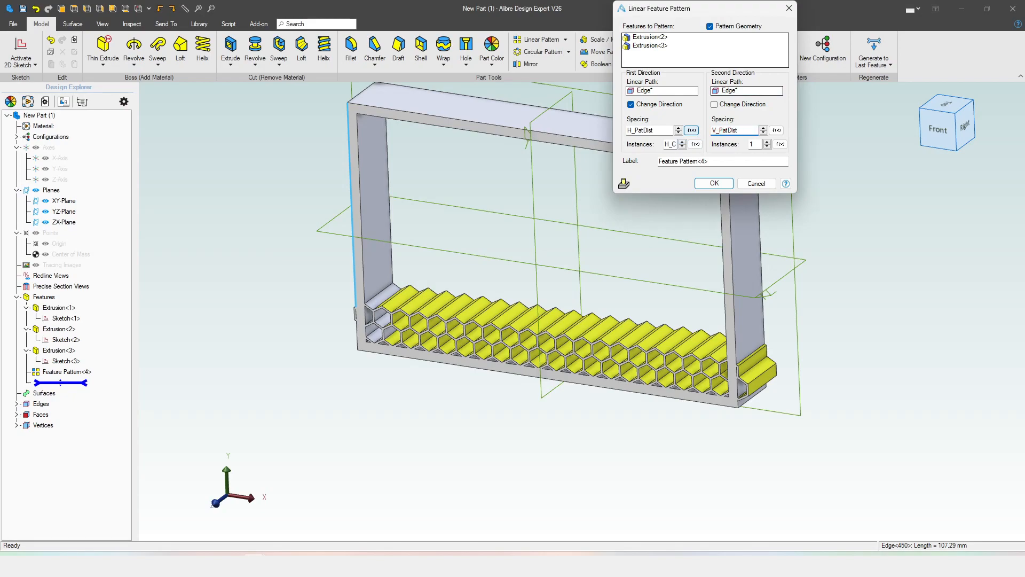
# - Drive the pattern's second-direction instance count with the V_Count parameter
pyautogui.click(778, 144)
pyautogui.click(780, 144)
pyautogui.click(780, 145)
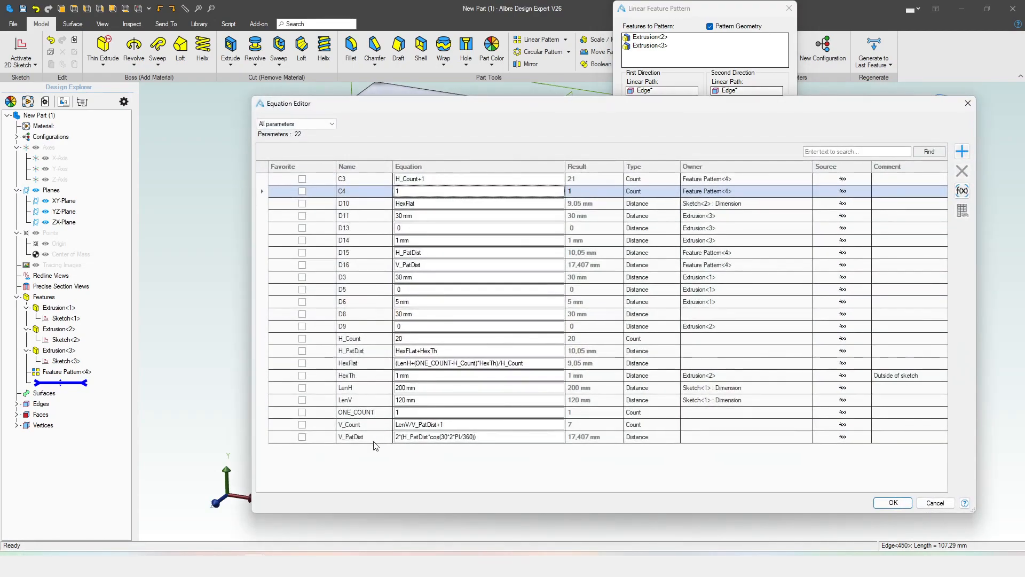
pyautogui.click(368, 428)
pyautogui.click(892, 502)
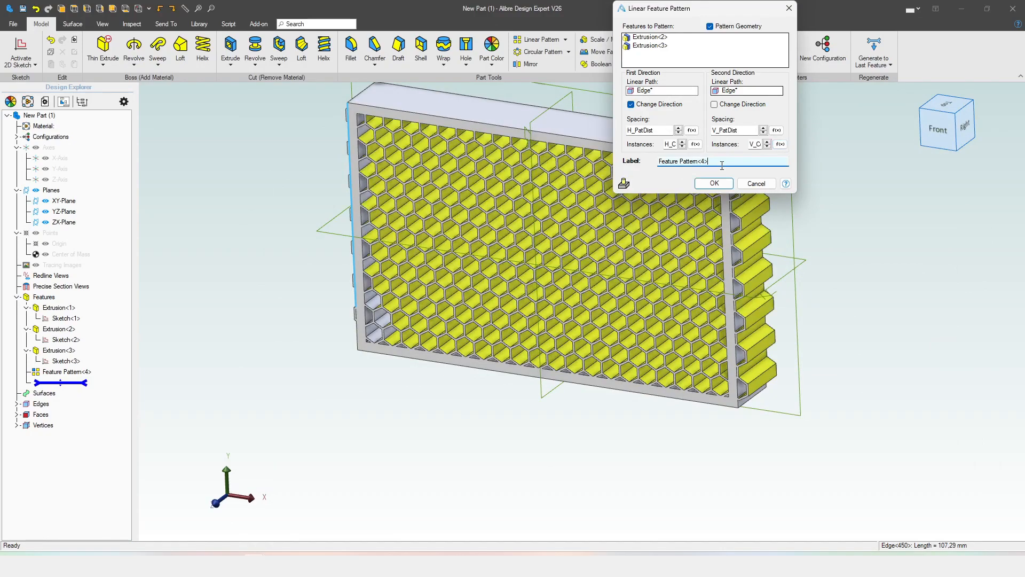
# - Accept the two-direction honeycomb pattern and view the filled frame from the front
pyautogui.scroll(-3, 460, 415)
pyautogui.moveTo(461, 415); pyautogui.dragTo(468, 392, button='middle')
pyautogui.click(716, 184)
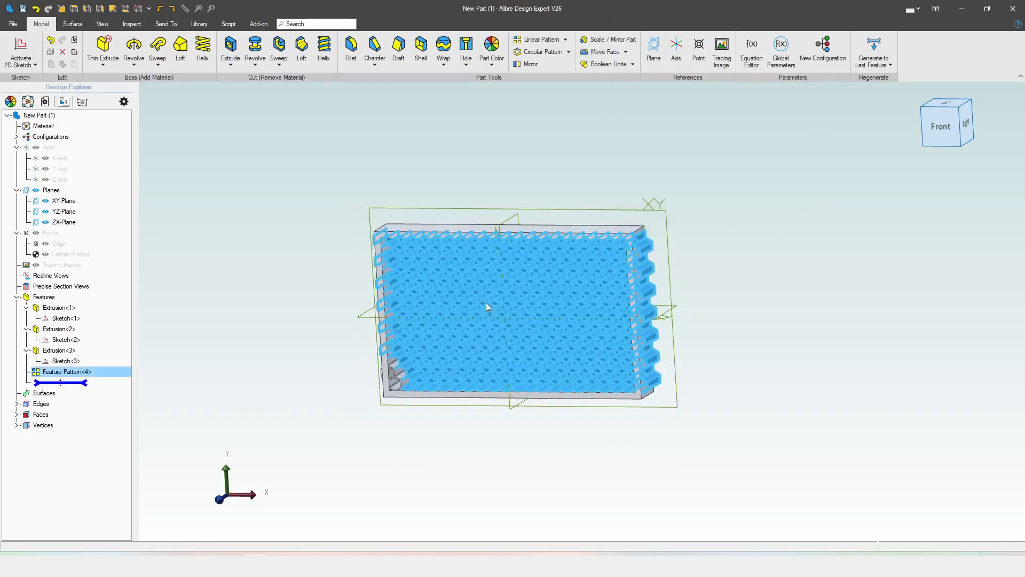
pyautogui.scroll(2, 487, 307)
pyautogui.click(946, 131)
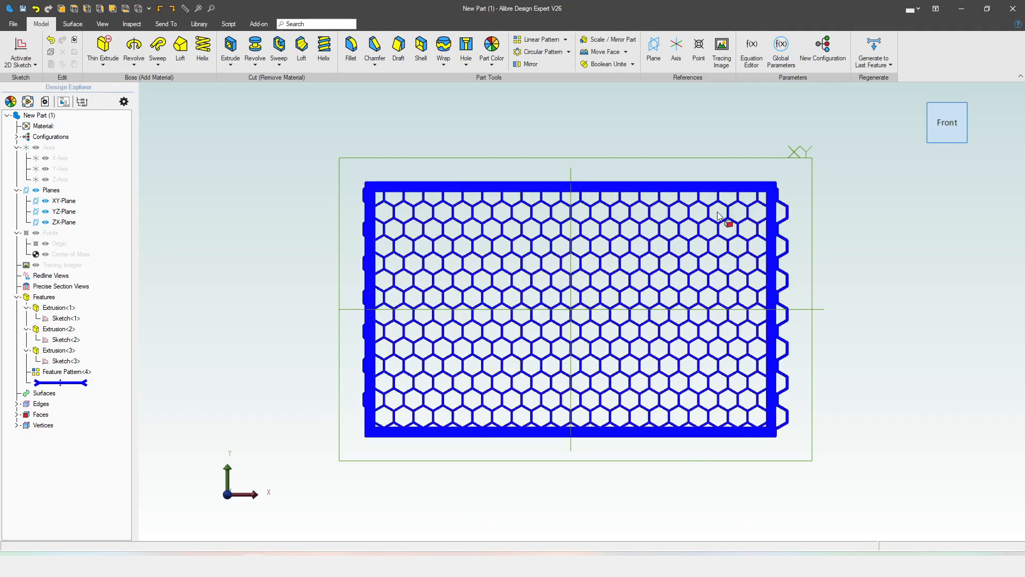
# - Sketch an origin-centred rectangle about 241 by 140 mm around the frame on the XY-Plane and constrain its left side vertical
pyautogui.click(66, 203)
pyautogui.press('s')
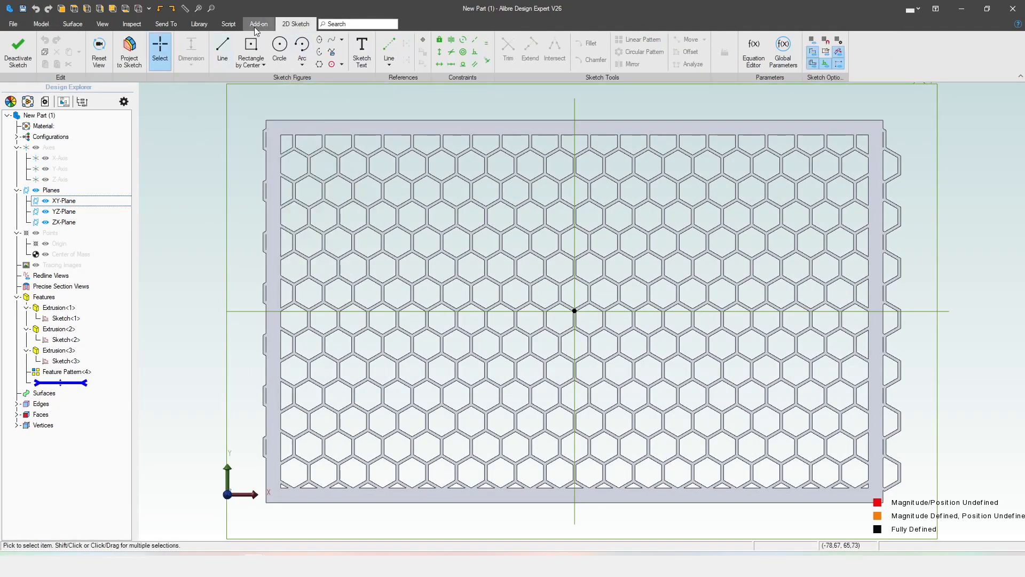
pyautogui.click(251, 45)
pyautogui.click(575, 311)
pyautogui.click(220, 105)
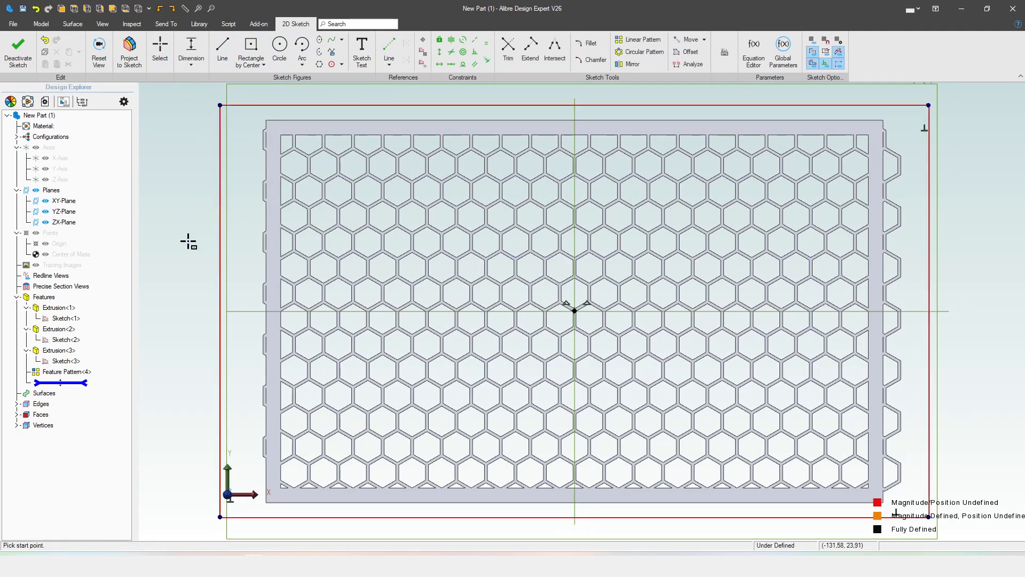
pyautogui.press('Escape')
pyautogui.press('v')
pyautogui.click(220, 245)
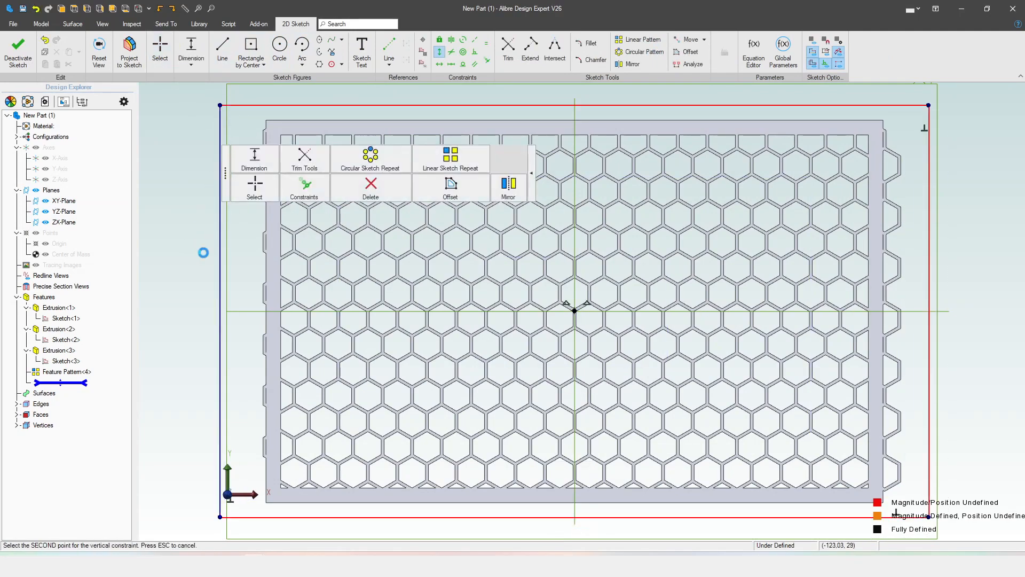
pyautogui.press('Escape')
pyautogui.scroll(-2, 379, 387)
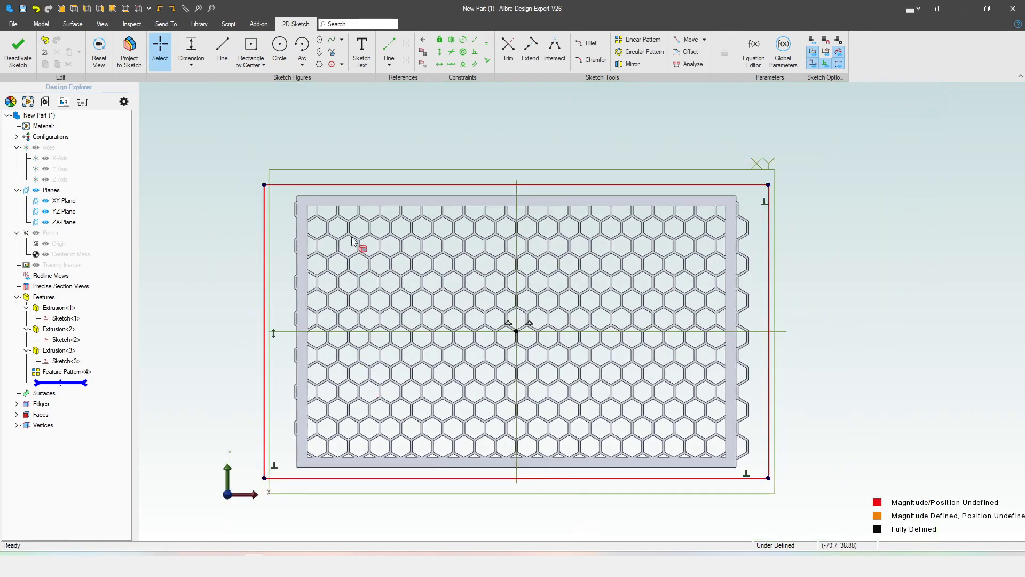
# - Dimension the rectangle's width and drive it with the frame thickness parameter D6, looked up in the equation list
pyautogui.press('d')
pyautogui.click(367, 184)
pyautogui.click(389, 143)
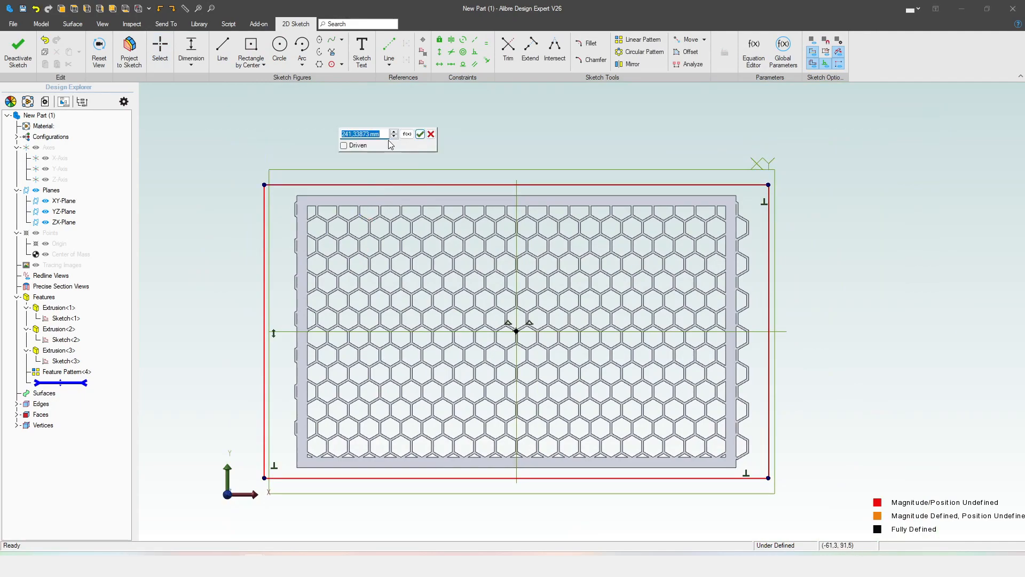
pyautogui.write('LenH-')
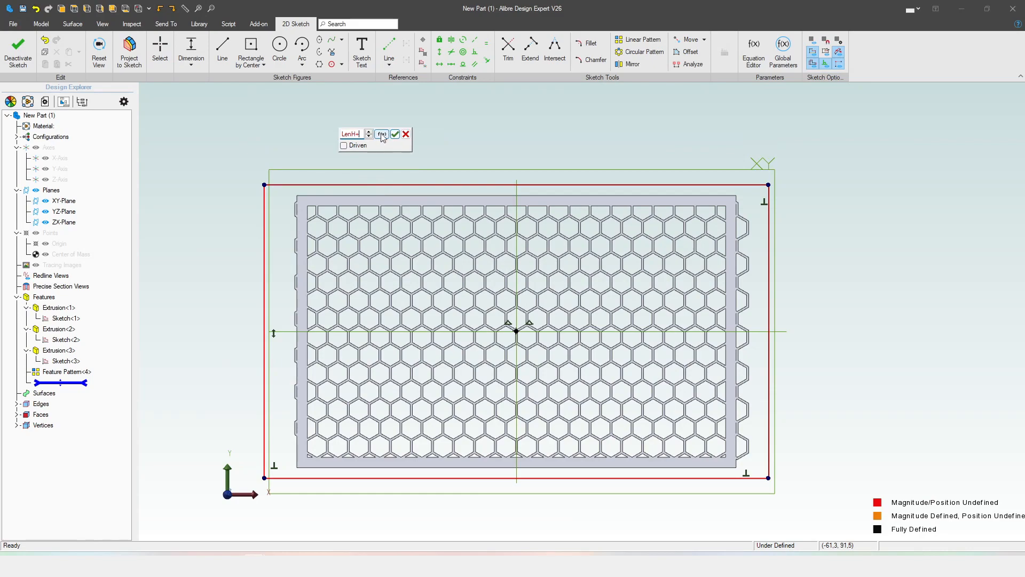
pyautogui.click(382, 135)
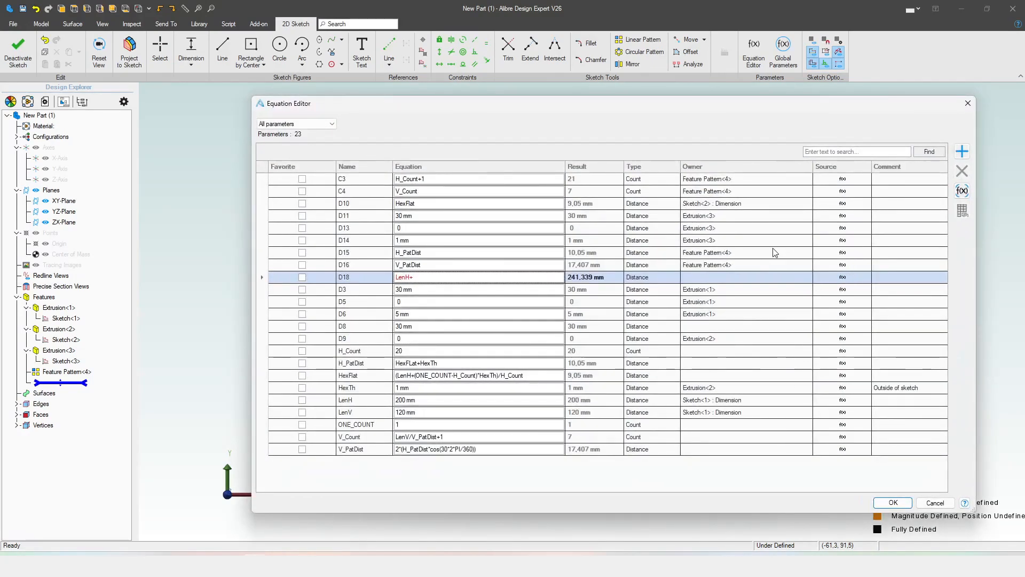
pyautogui.click(435, 318)
pyautogui.click(367, 315)
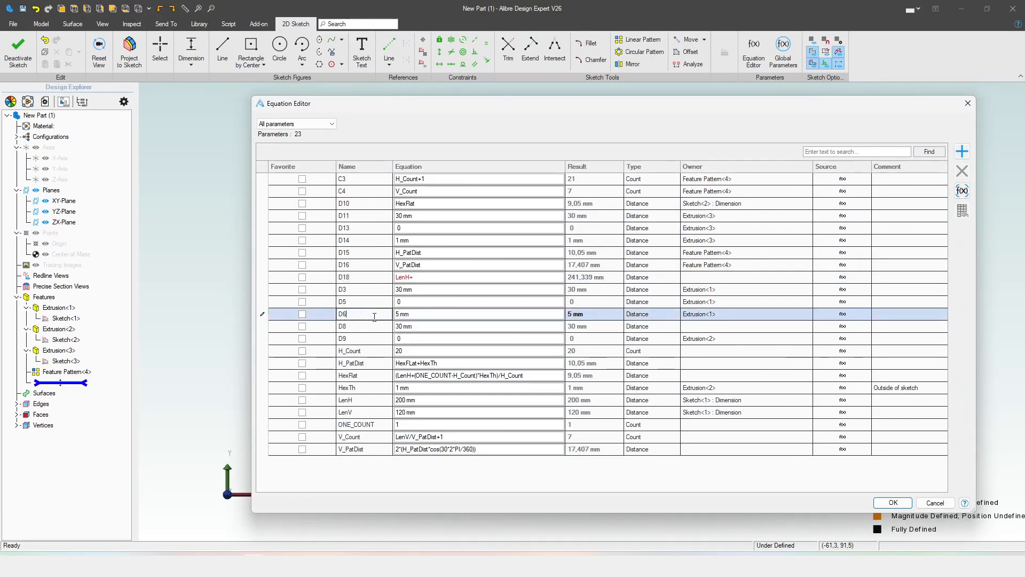
pyautogui.click(893, 503)
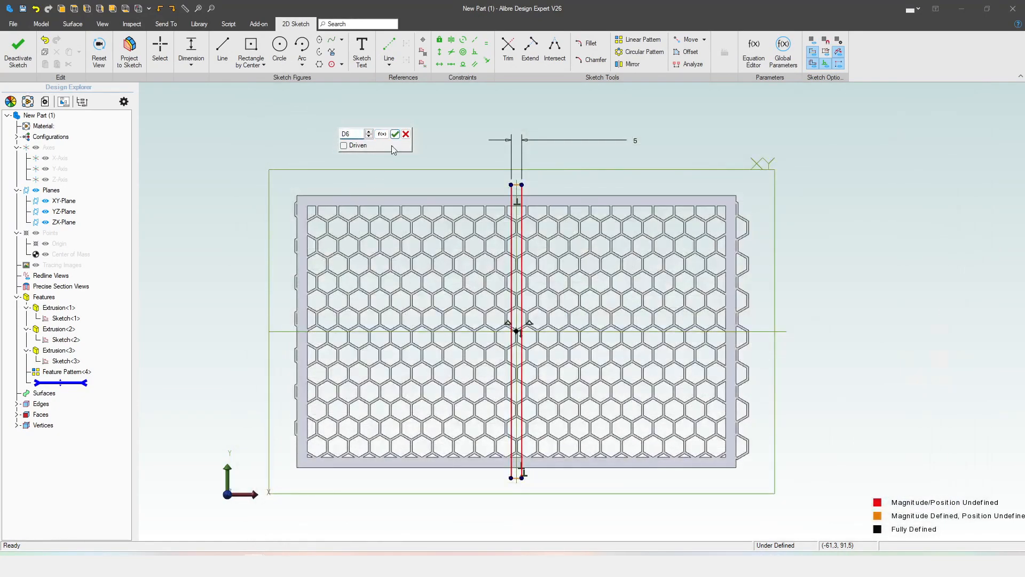
pyautogui.click(396, 134)
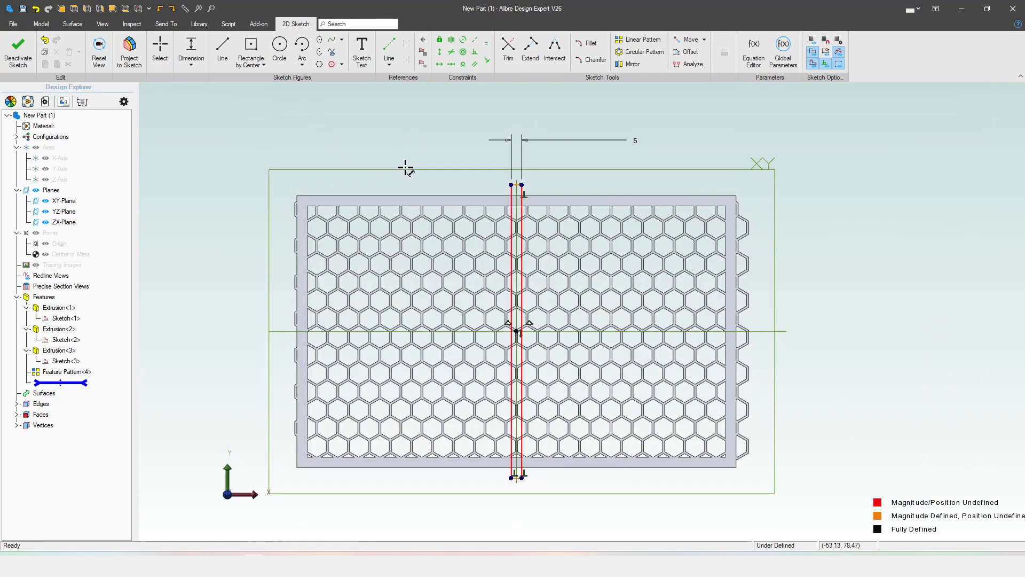
# - Change the rectangle's width dimension to the equation LenH+2*D6
pyautogui.doubleClick(586, 137)
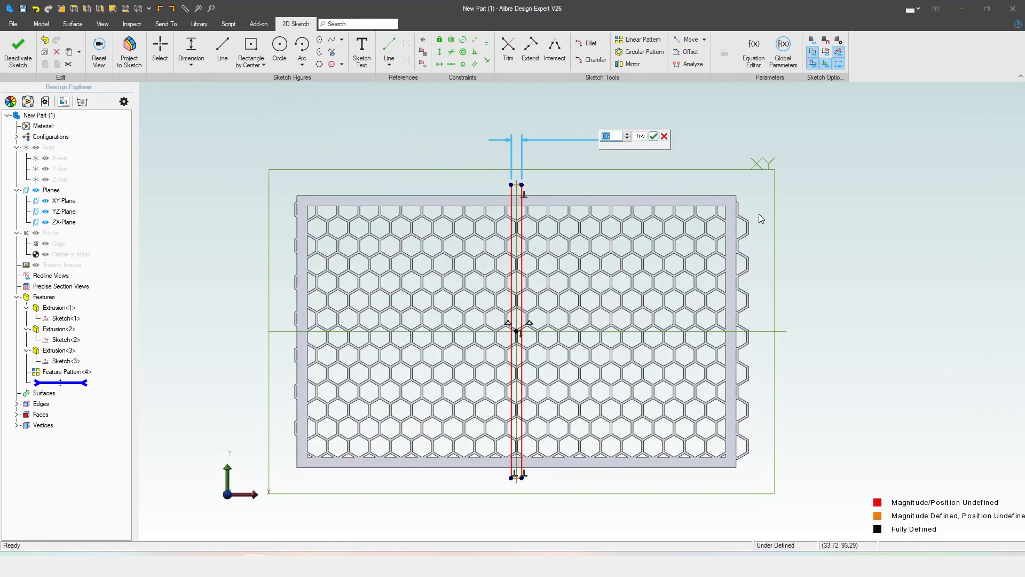
pyautogui.write('LenH')
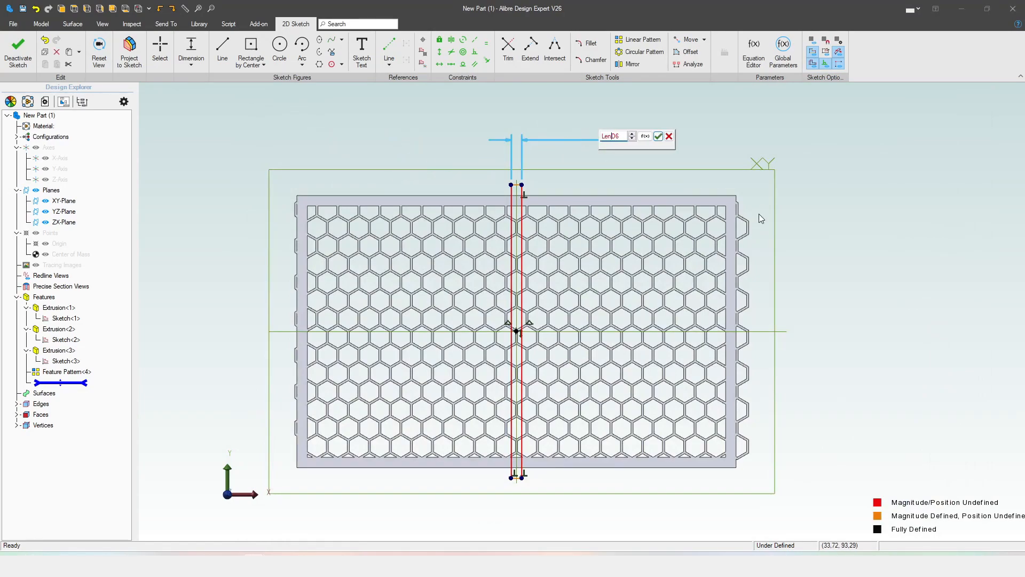
pyautogui.write('+')
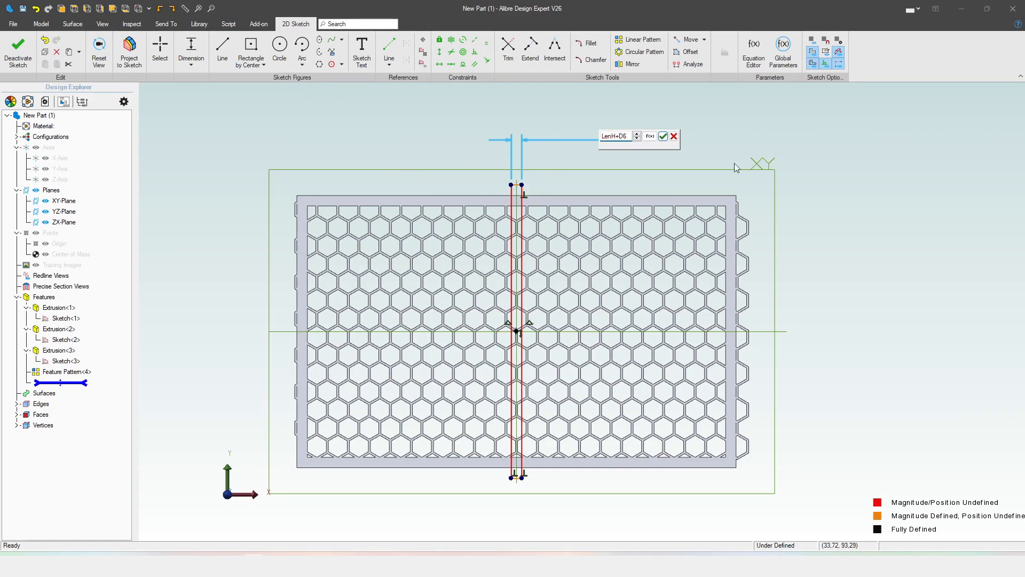
pyautogui.click(663, 136)
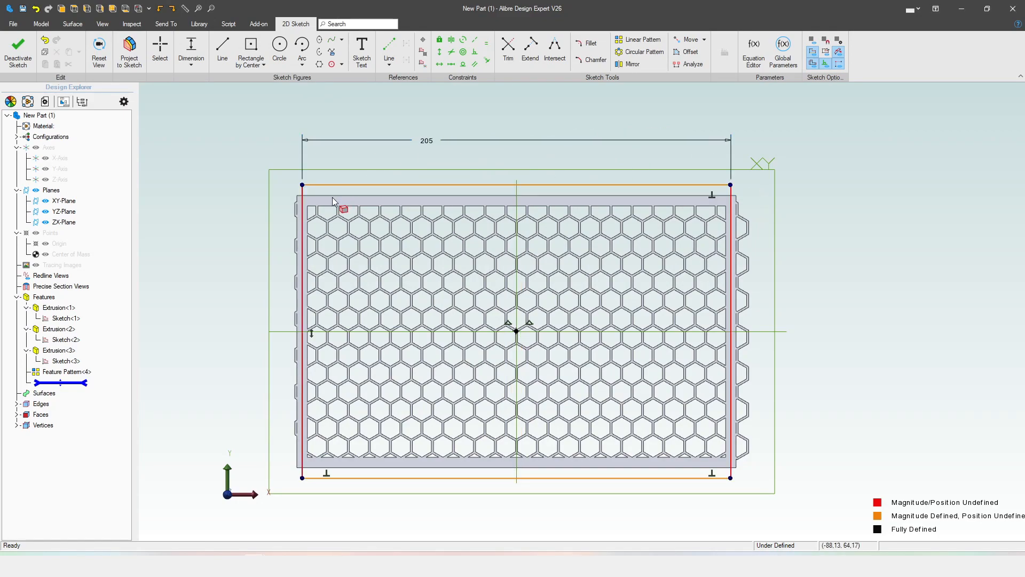
pyautogui.doubleClick(422, 141)
pyautogui.click(405, 137)
pyautogui.write('2')
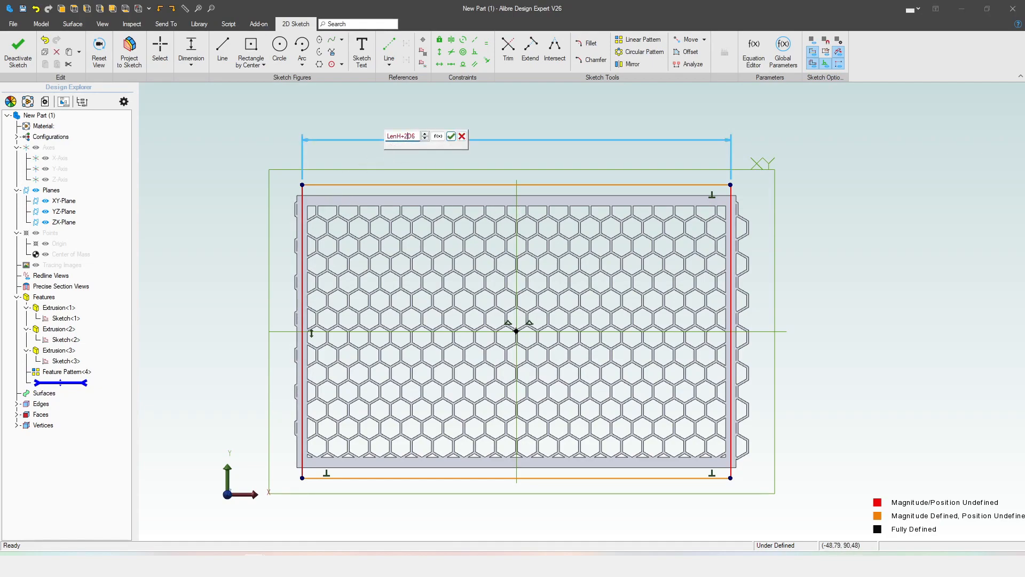
pyautogui.write('*')
pyautogui.click(455, 136)
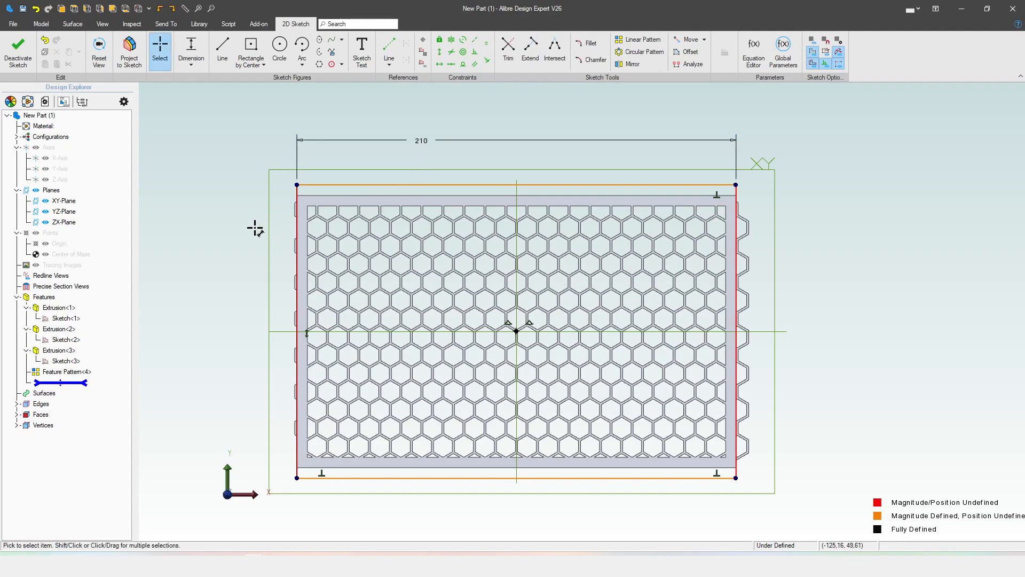
# - Dimension the rectangle's height with the equation LenV+2*D6
pyautogui.click(296, 205)
pyautogui.click(200, 205)
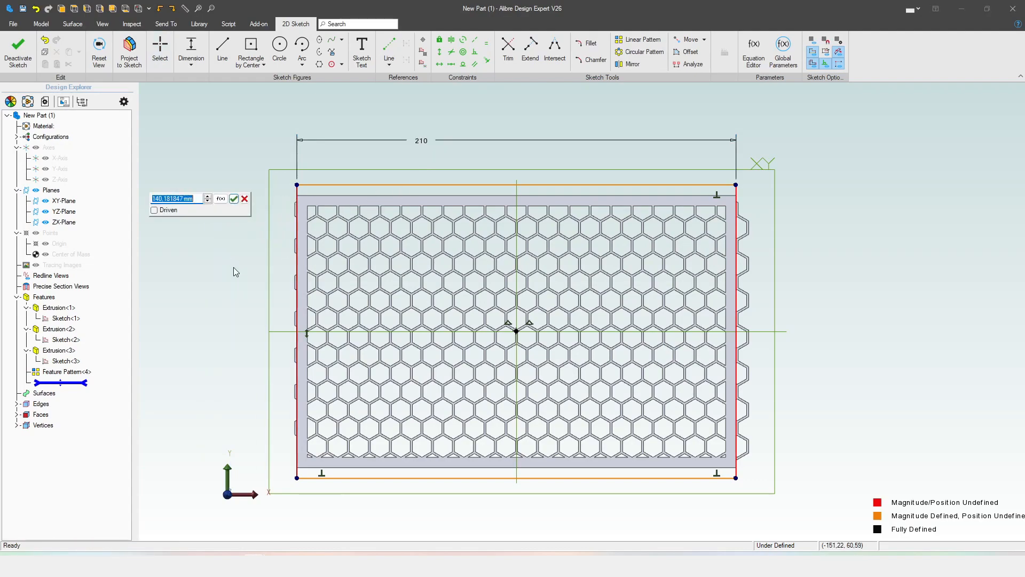
pyautogui.write('LenV')
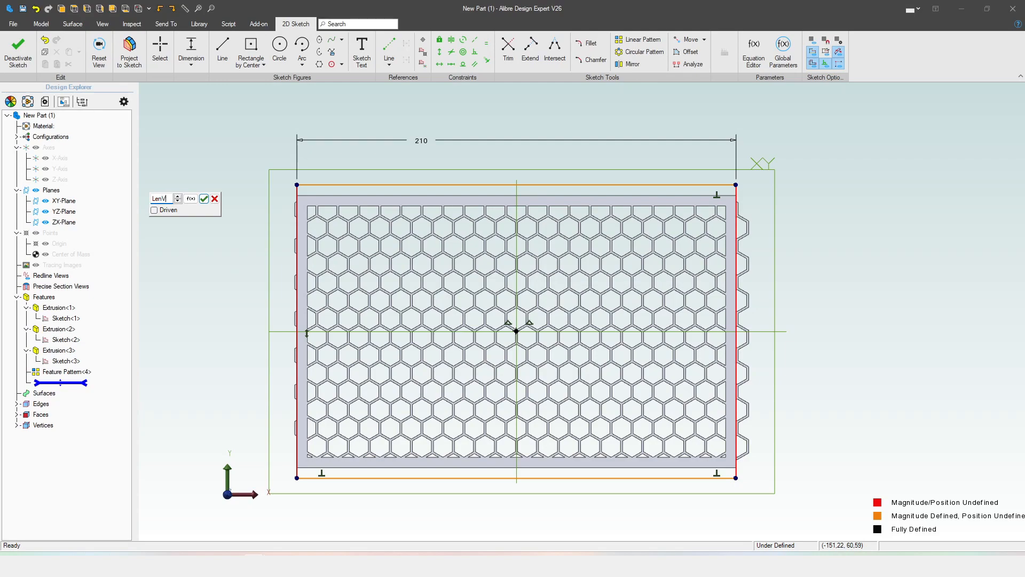
pyautogui.write('+2*D6')
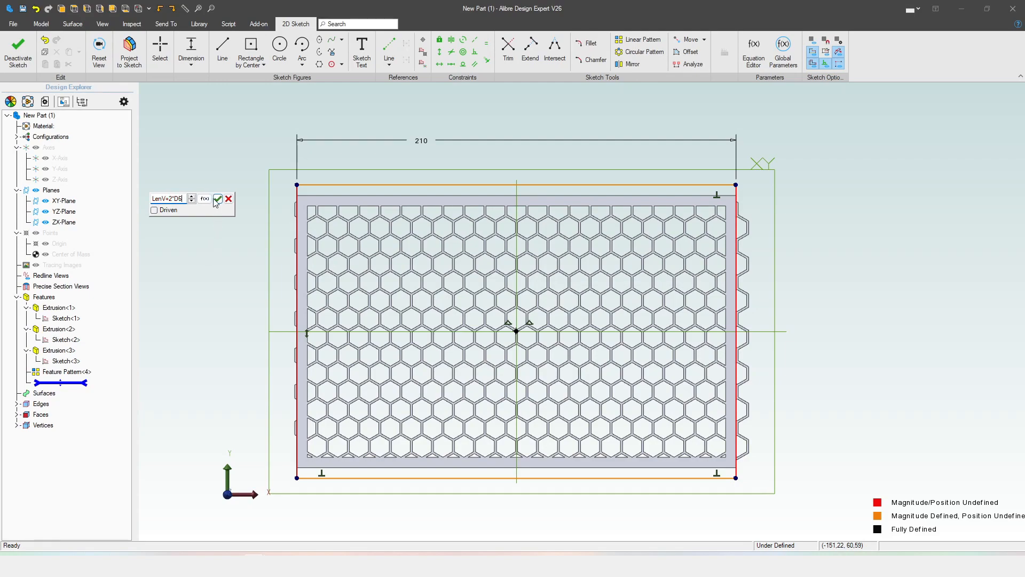
pyautogui.press('Return')
pyautogui.press('Escape')
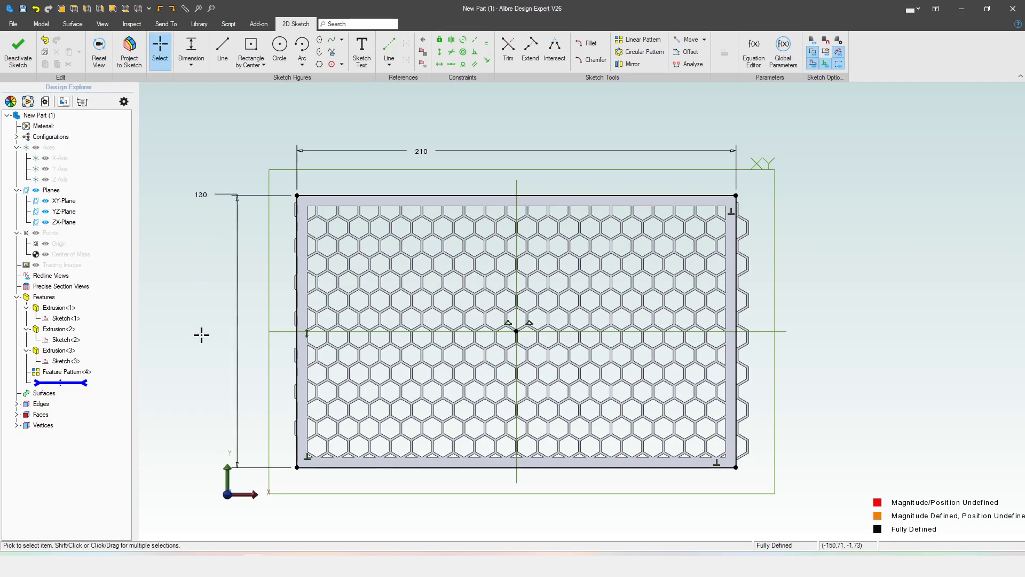
# - Sketch a second, larger origin-centred rectangle about 29 mm outside the first one's left side and constrain its left side vertical
pyautogui.click(251, 49)
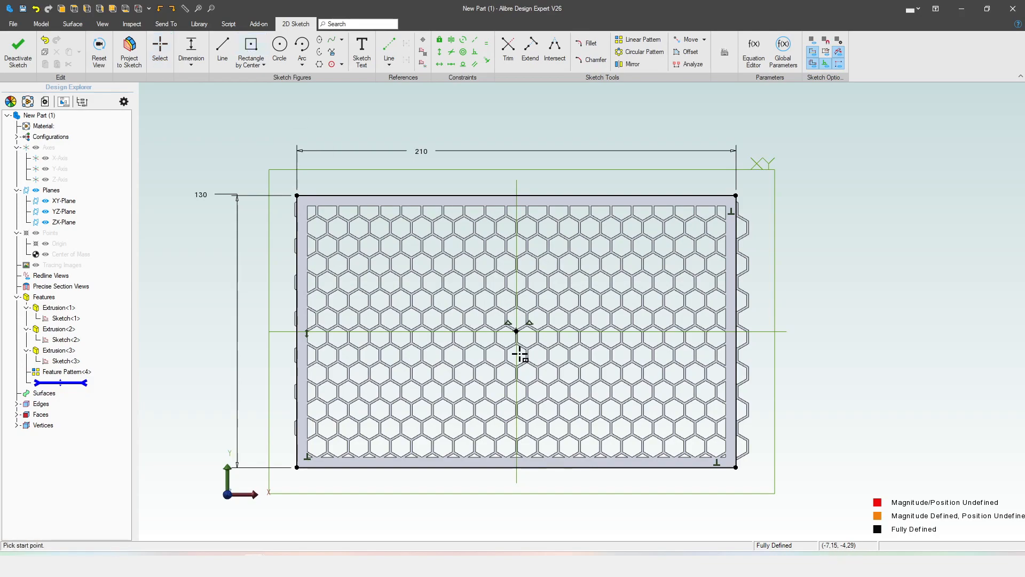
pyautogui.click(515, 331)
pyautogui.click(237, 156)
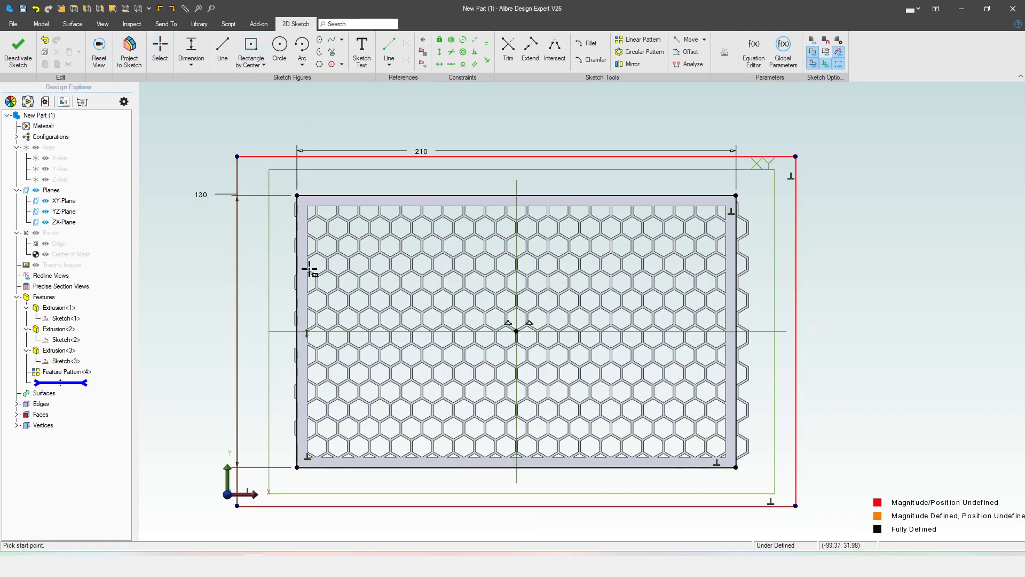
pyautogui.press('Escape')
pyautogui.press('v')
pyautogui.click(237, 251)
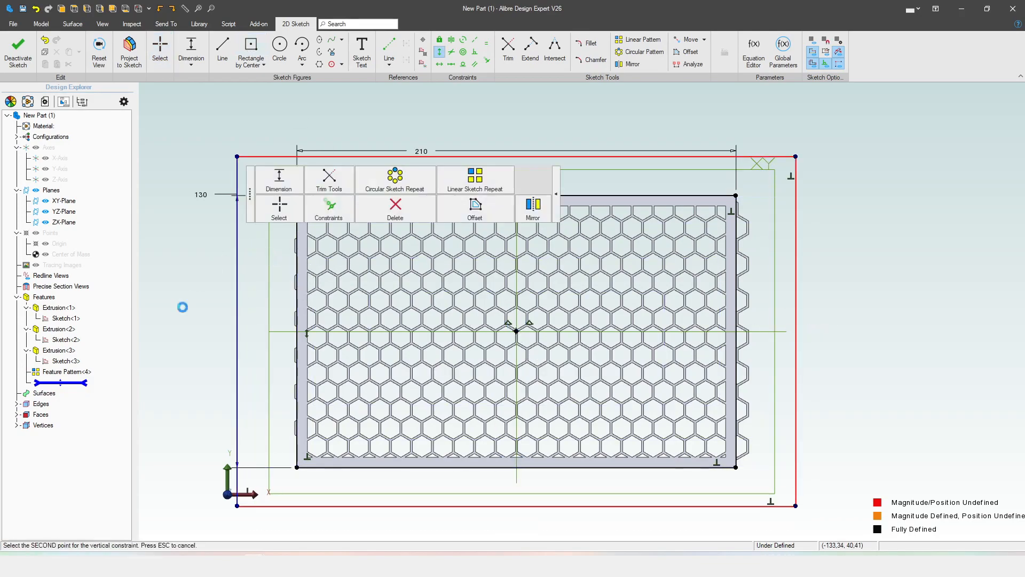
pyautogui.press('Escape')
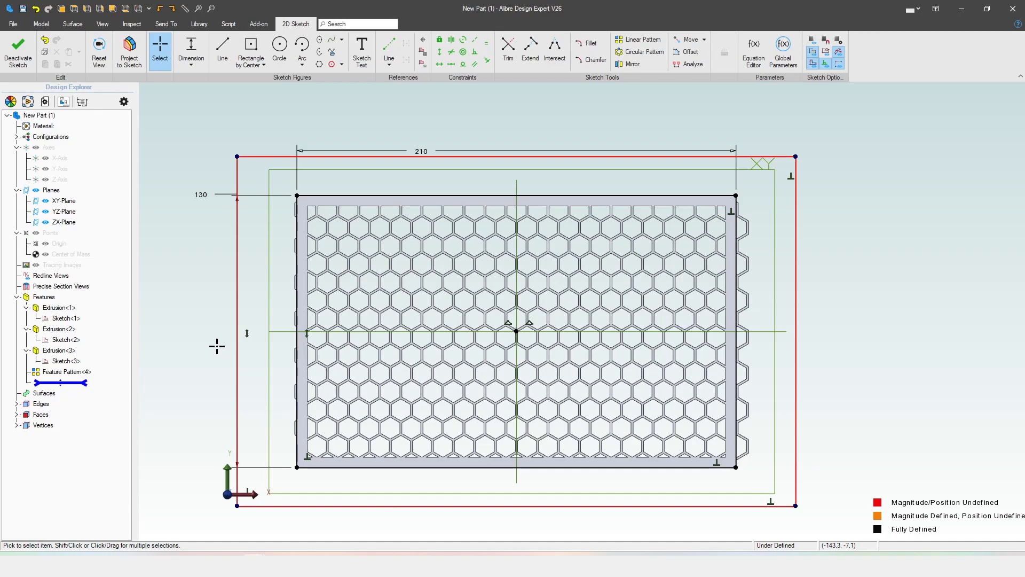
# - Draw a diagonal reference line joining the upper-left corners of both rectangles and constrain it to align with the origin
pyautogui.press('l')
pyautogui.click(237, 156)
pyautogui.click(297, 196)
pyautogui.press('Escape')
pyautogui.click(486, 63)
pyautogui.click(259, 170)
pyautogui.click(516, 331)
pyautogui.press('Escape')
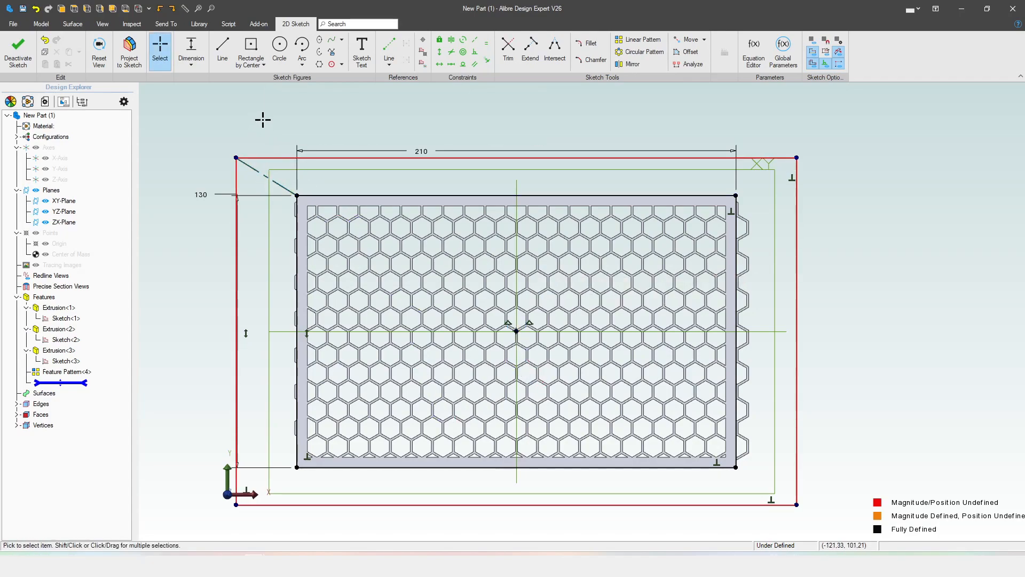
pyautogui.click(193, 50)
pyautogui.click(525, 158)
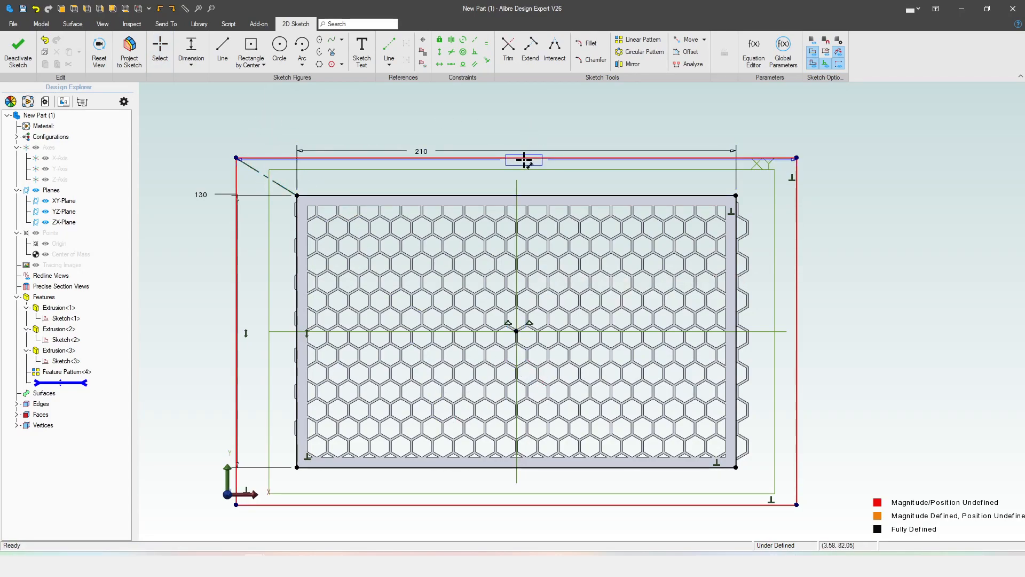
pyautogui.press('Escape')
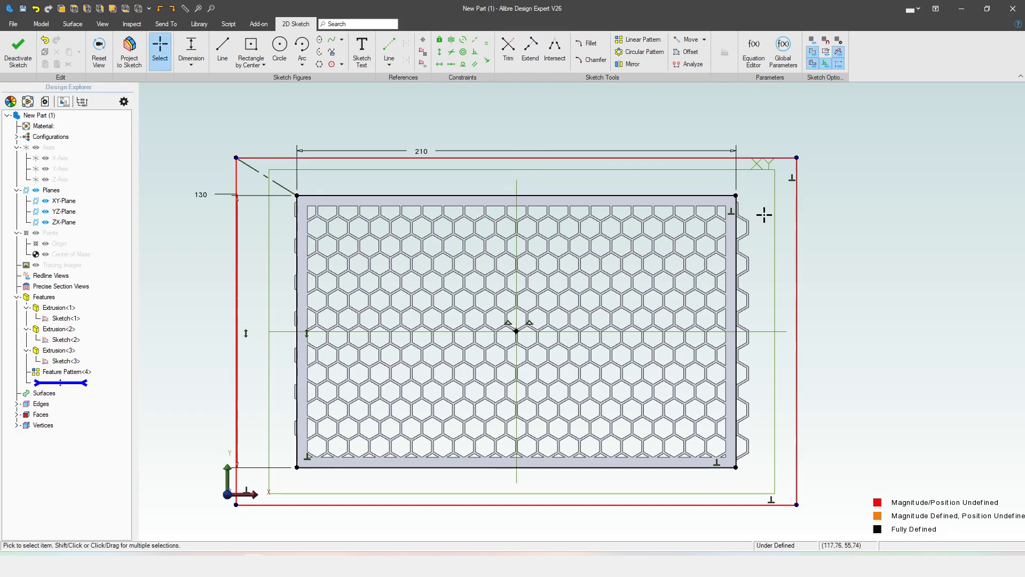
# - Dimension the gap between the left sides of the inner and outer rectangles as 2*HexFlat
pyautogui.press('d')
pyautogui.click(297, 228)
pyautogui.click(238, 180)
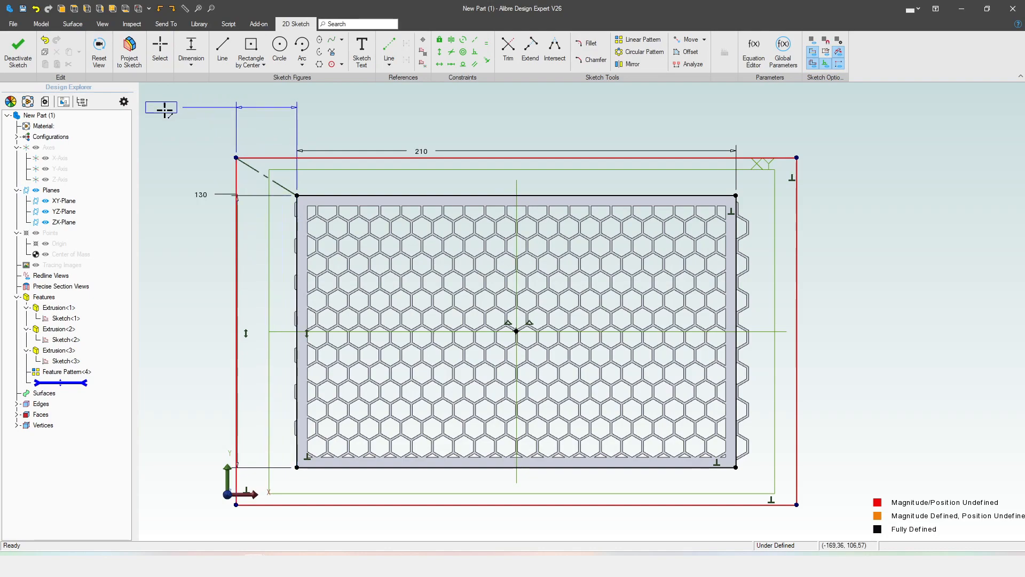
pyautogui.click(183, 131)
pyautogui.write('5')
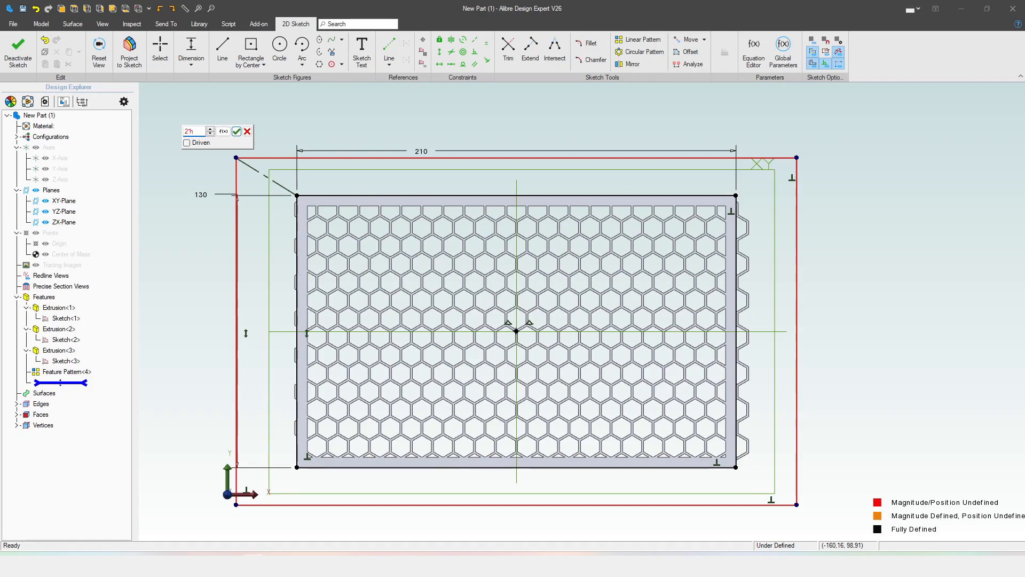
pyautogui.write('xFlat')
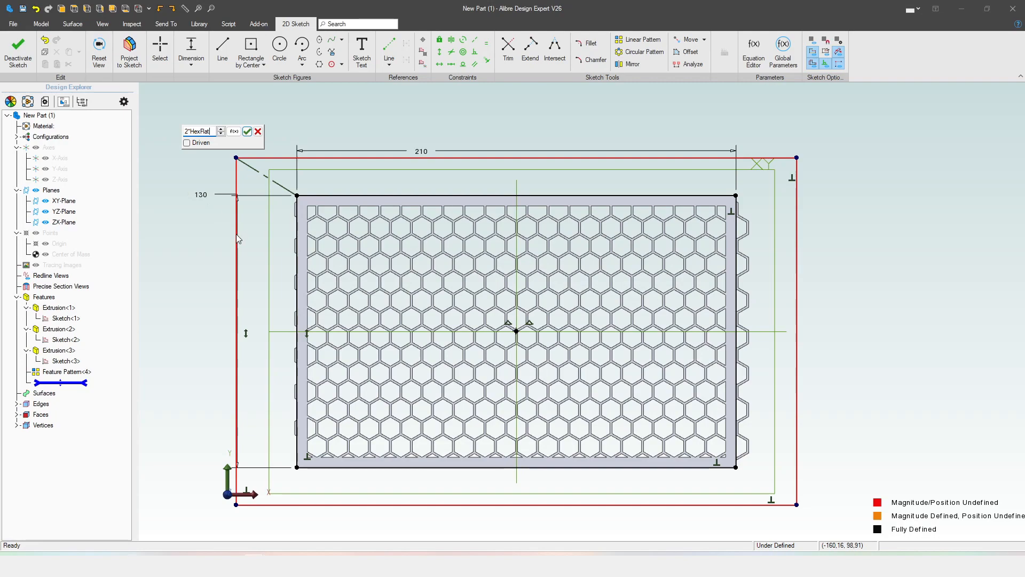
pyautogui.moveTo(204, 132)
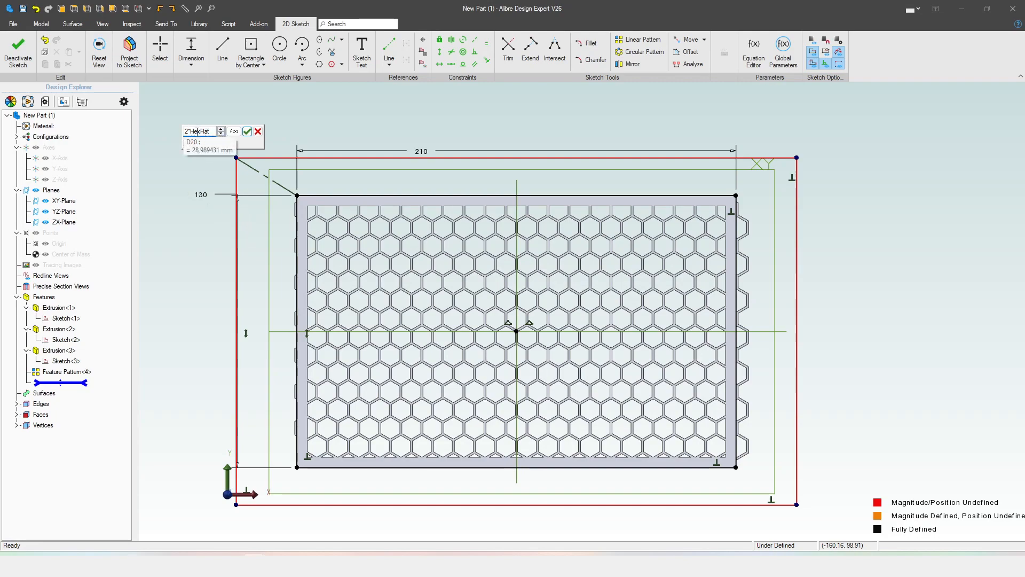
pyautogui.click(247, 132)
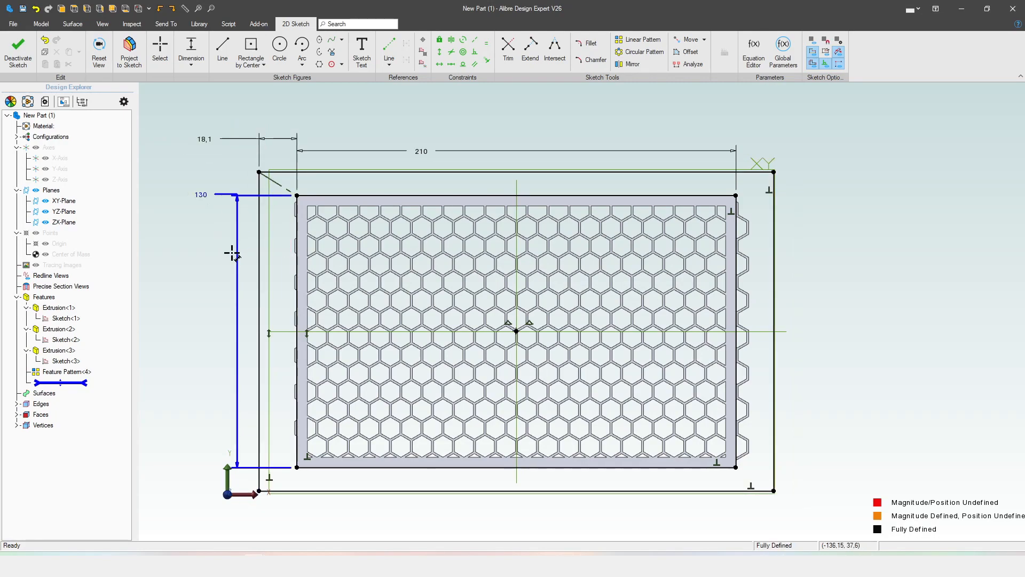
# - Extrude-cut the ring between the two rectangles through the whole part to trim the honeycomb protruding from the frame
pyautogui.click(18, 51)
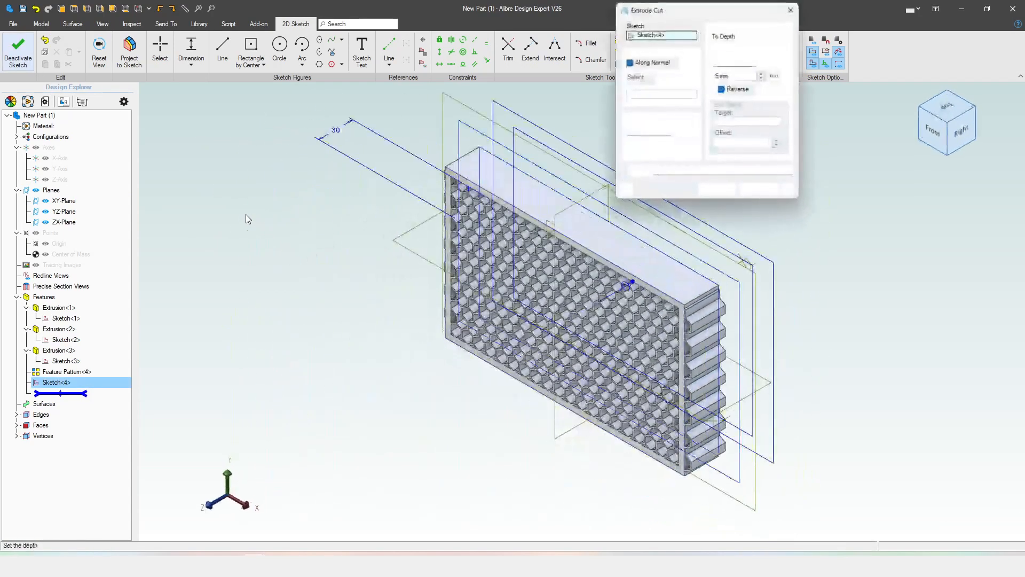
pyautogui.click(729, 37)
pyautogui.click(729, 70)
pyautogui.click(718, 190)
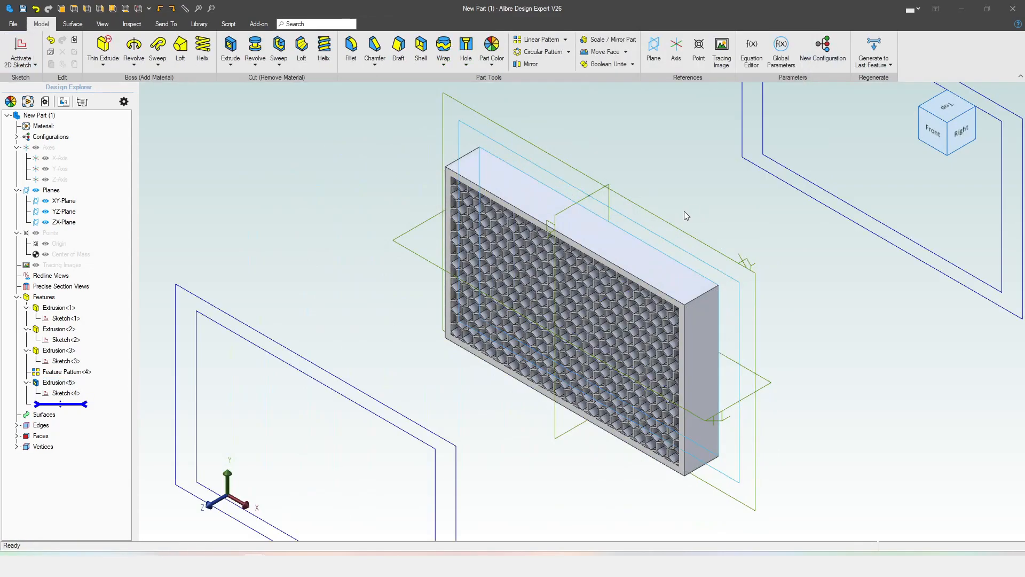
# - Hide the reference planes and inspect the trimmed honeycomb frame at an angle
pyautogui.click(36, 191)
pyautogui.moveTo(365, 255)
pyautogui.mouseDown(button='middle')
pyautogui.moveTo(395, 232)
pyautogui.moveTo(376, 241)
pyautogui.mouseUp(button='middle')
pyautogui.scroll(4, 728, 324)
pyautogui.scroll(-2, 780, 287)
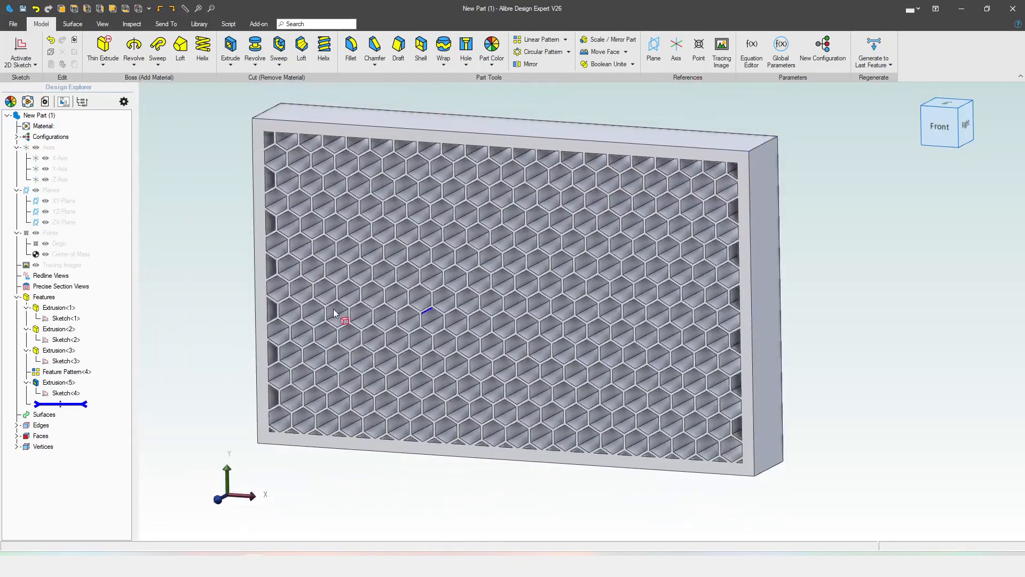
# - Open the Equation Editor, shorten its window and move it clear of the honeycomb frame
pyautogui.scroll(-1, 407, 334)
pyautogui.scroll(1, 235, 217)
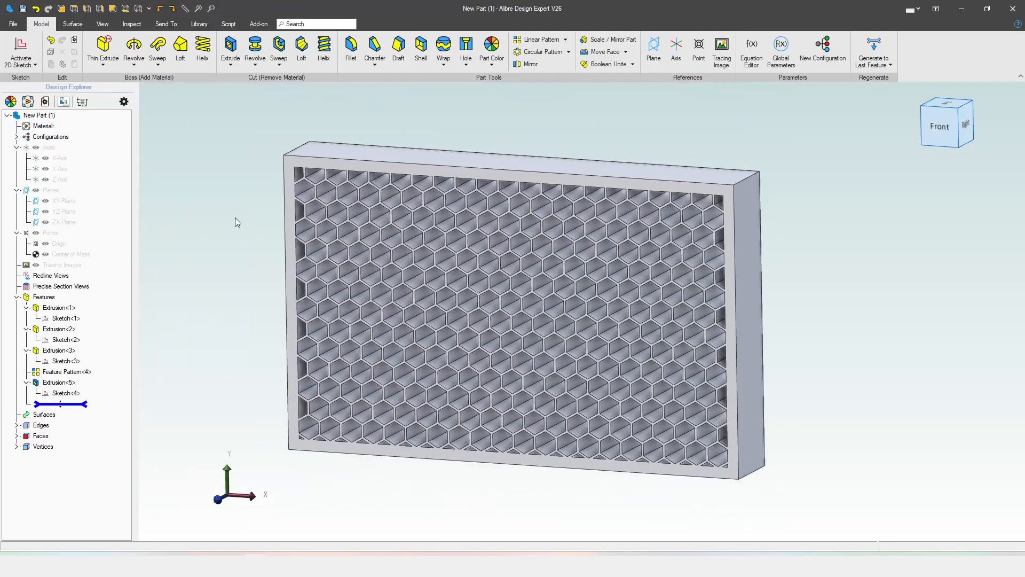
pyautogui.scroll(1, 235, 216)
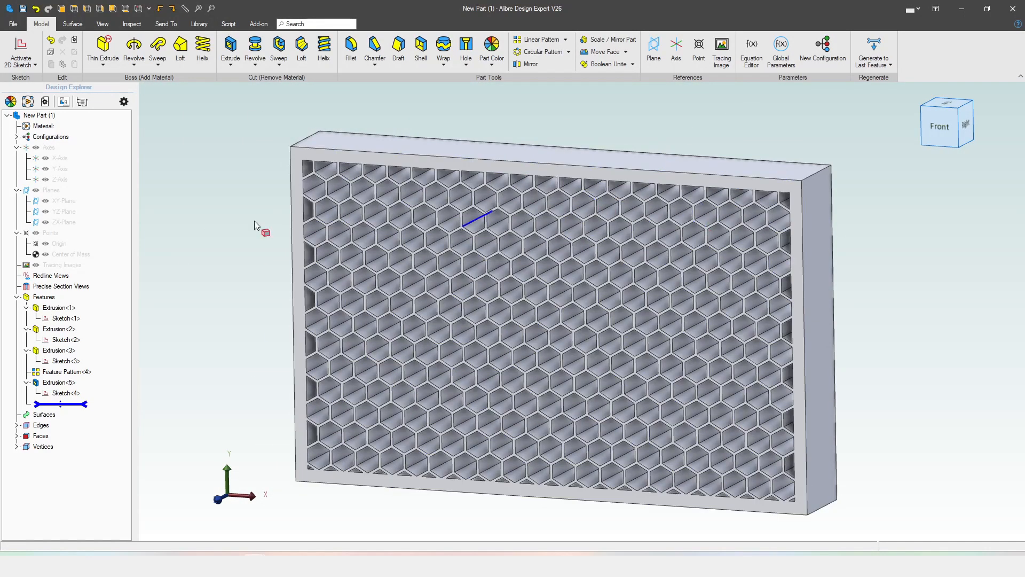
pyautogui.scroll(-2, 218, 232)
pyautogui.scroll(1, 835, 259)
pyautogui.scroll(-1, 747, 193)
pyautogui.click(751, 48)
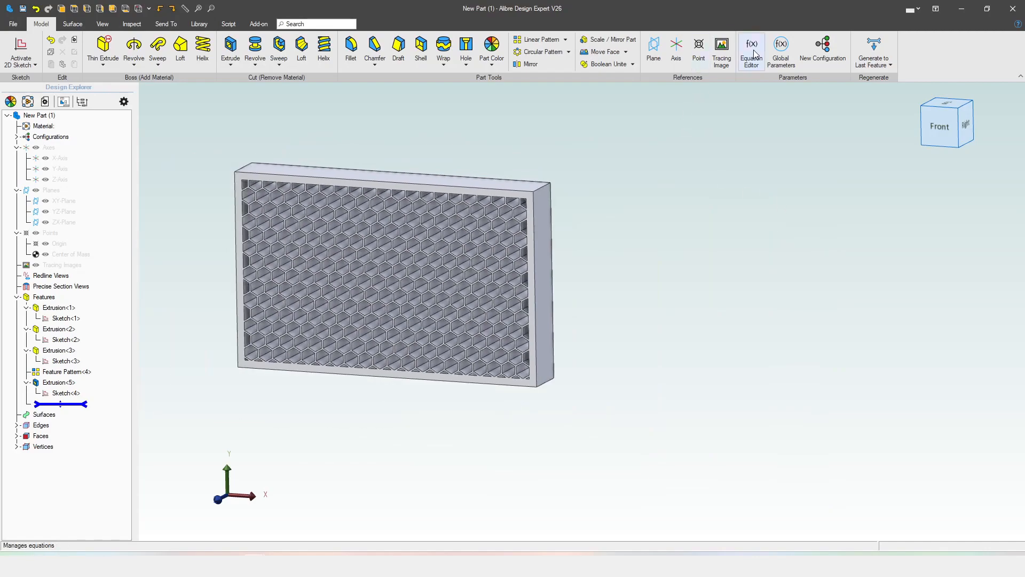
pyautogui.moveTo(251, 149); pyautogui.dragTo(479, 149)
pyautogui.click(258, 255)
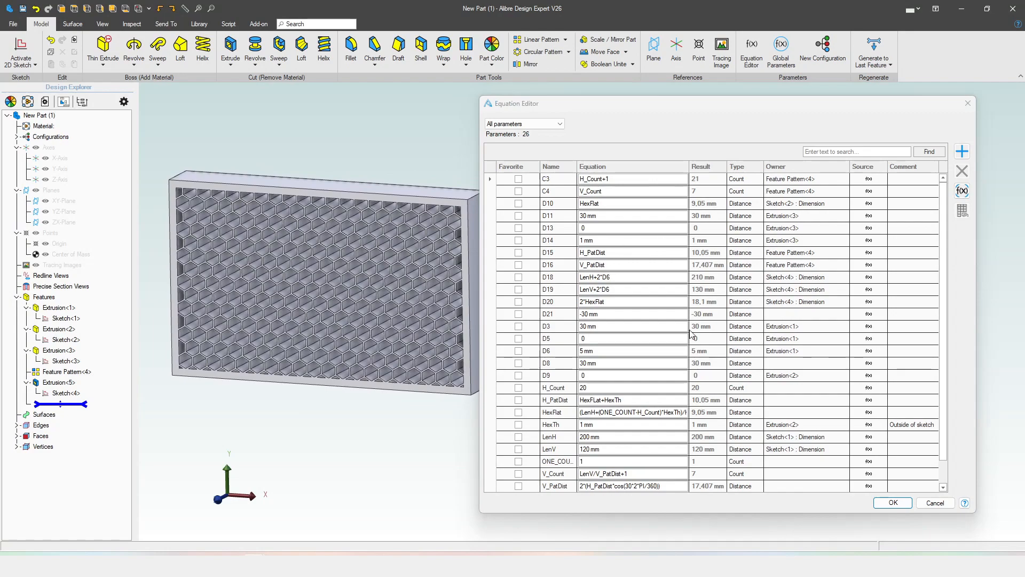
pyautogui.moveTo(738, 513); pyautogui.dragTo(730, 391)
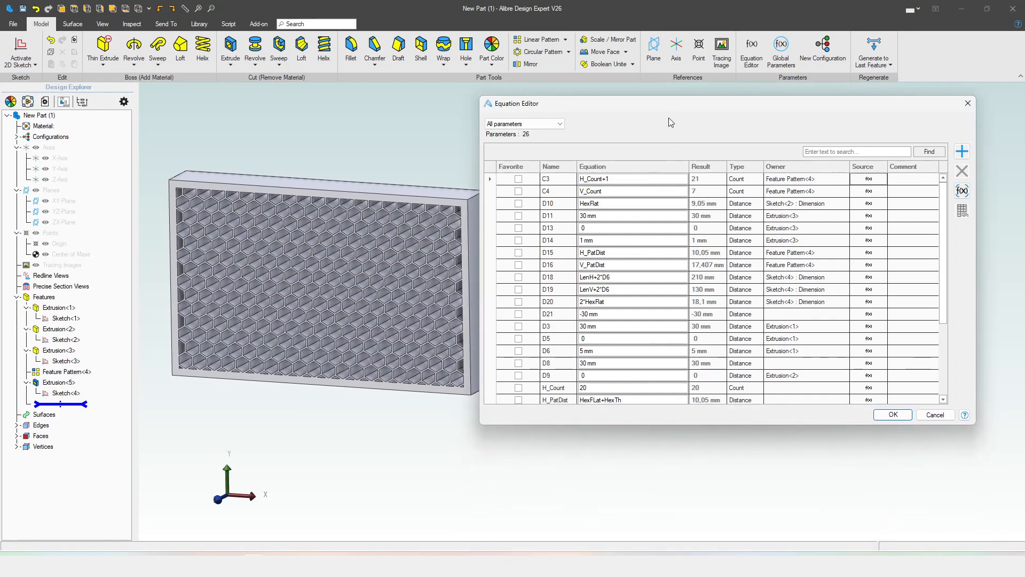
pyautogui.moveTo(669, 108); pyautogui.dragTo(730, 99)
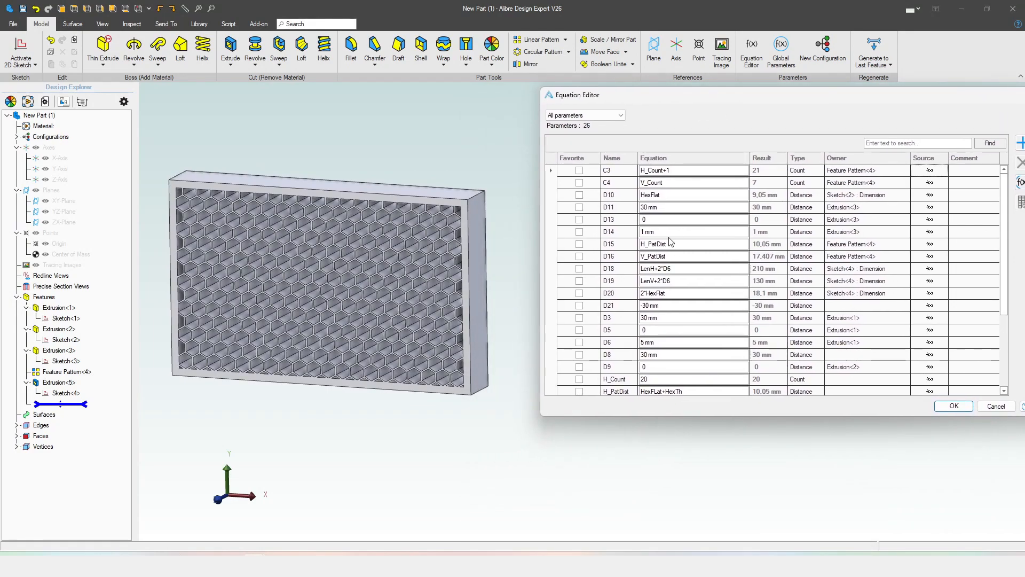
# - Set the frame parameters LenH to 150 mm and LenV to 70 mm and apply them to the model
pyautogui.scroll(-1, 644, 290)
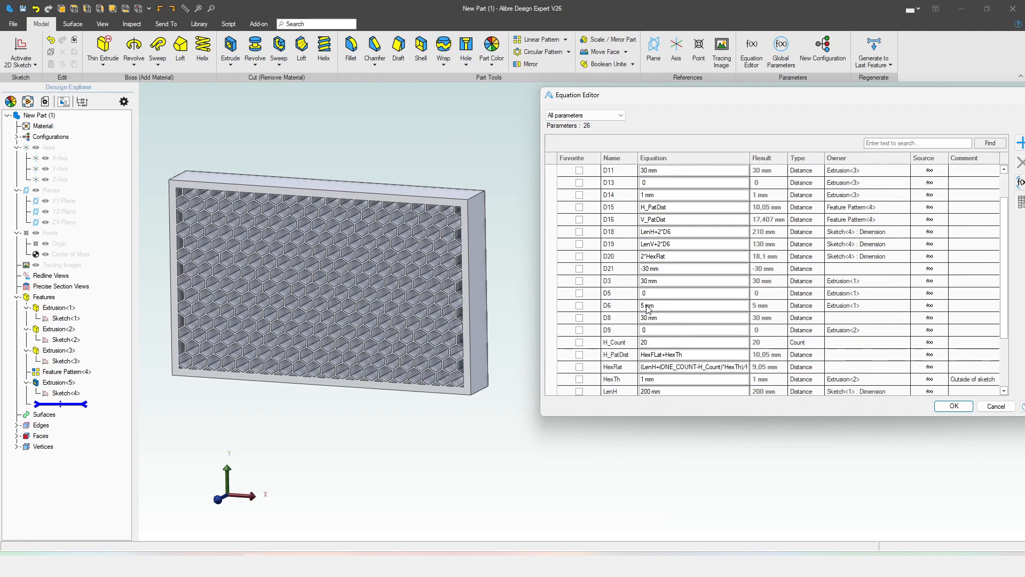
pyautogui.scroll(1, 648, 309)
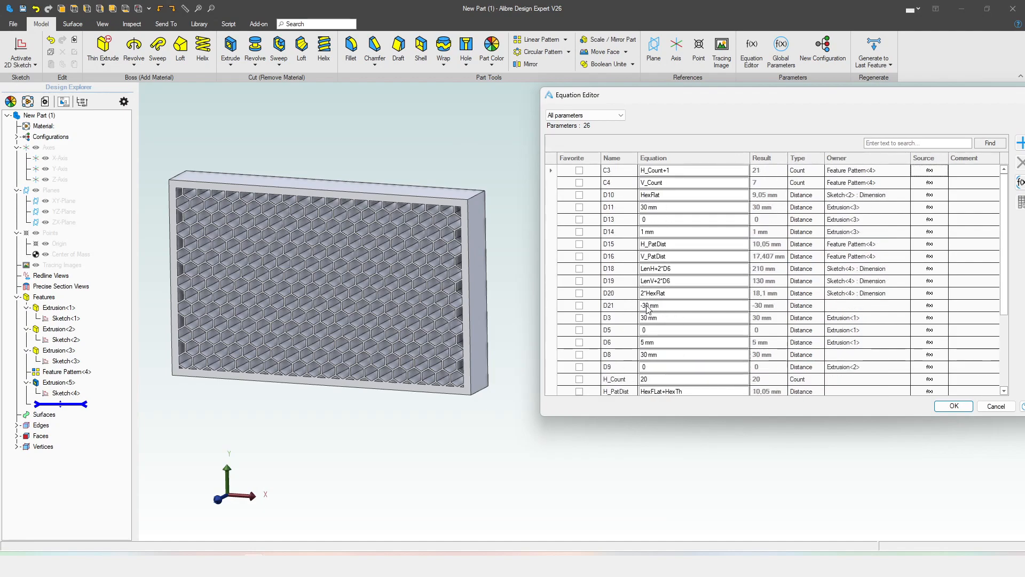
pyautogui.scroll(-3, 647, 309)
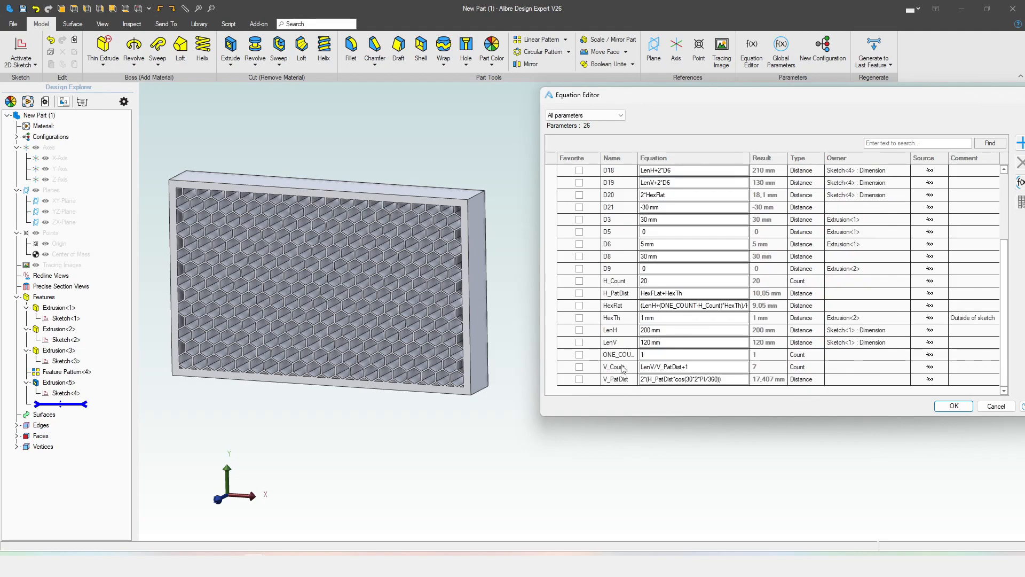
pyautogui.click(666, 332)
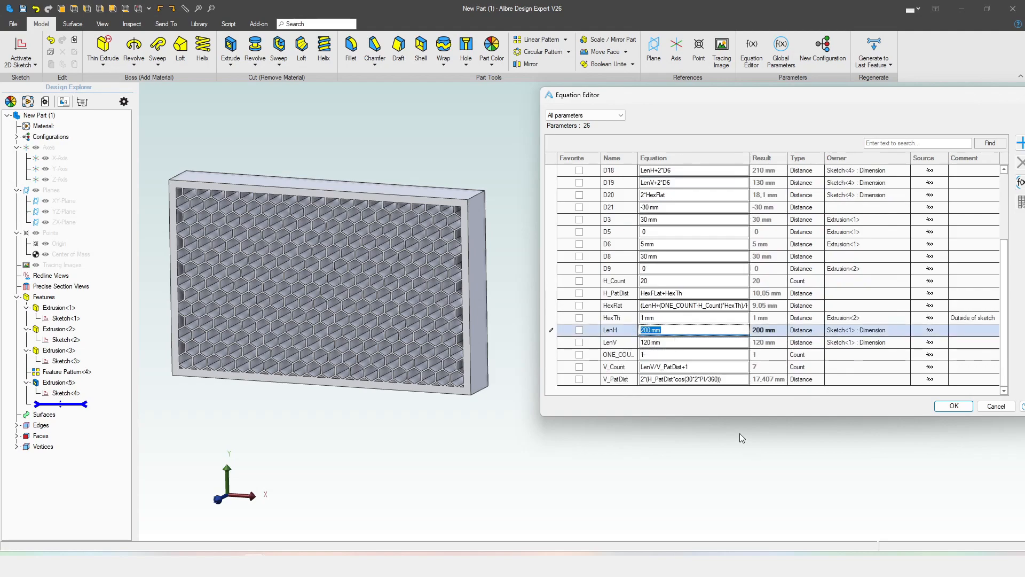
pyautogui.write('150')
pyautogui.click(674, 343)
pyautogui.write('70')
pyautogui.press('Return')
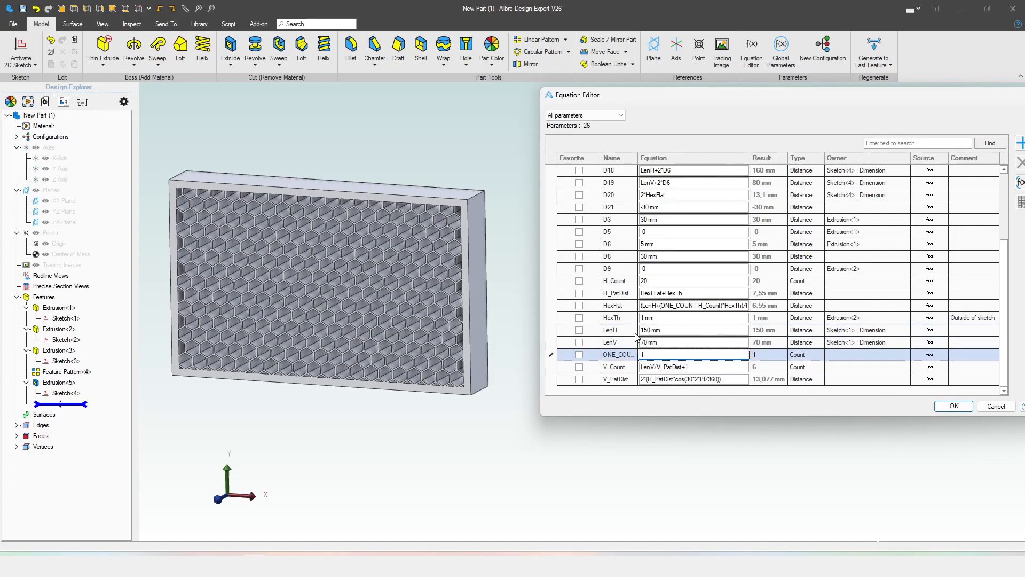
pyautogui.click(956, 408)
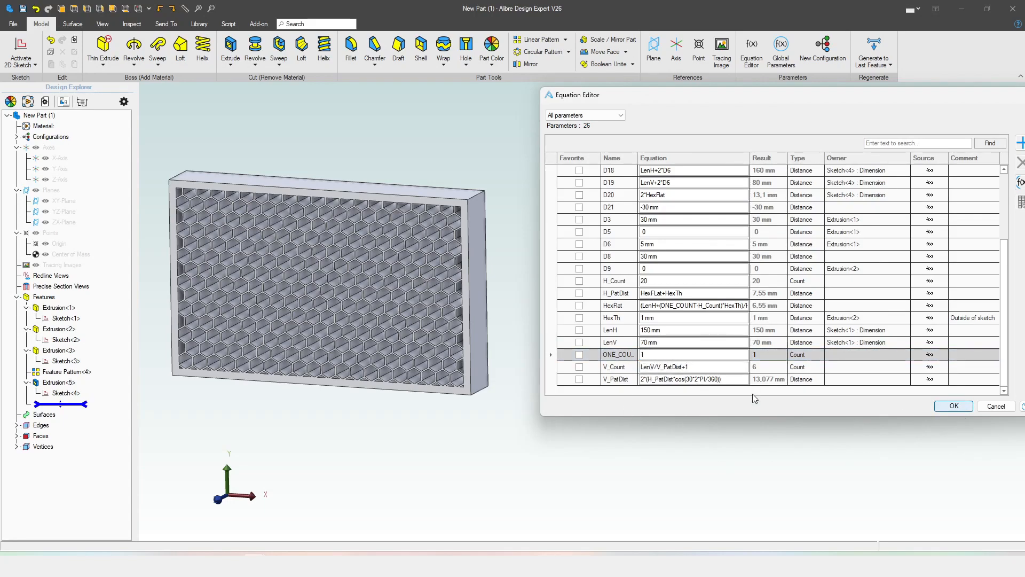
# - Measure the distance between matching walls of two neighbouring honeycomb cells near the frame's lower-right corner, and inspect the resized part
pyautogui.scroll(4, 195, 298)
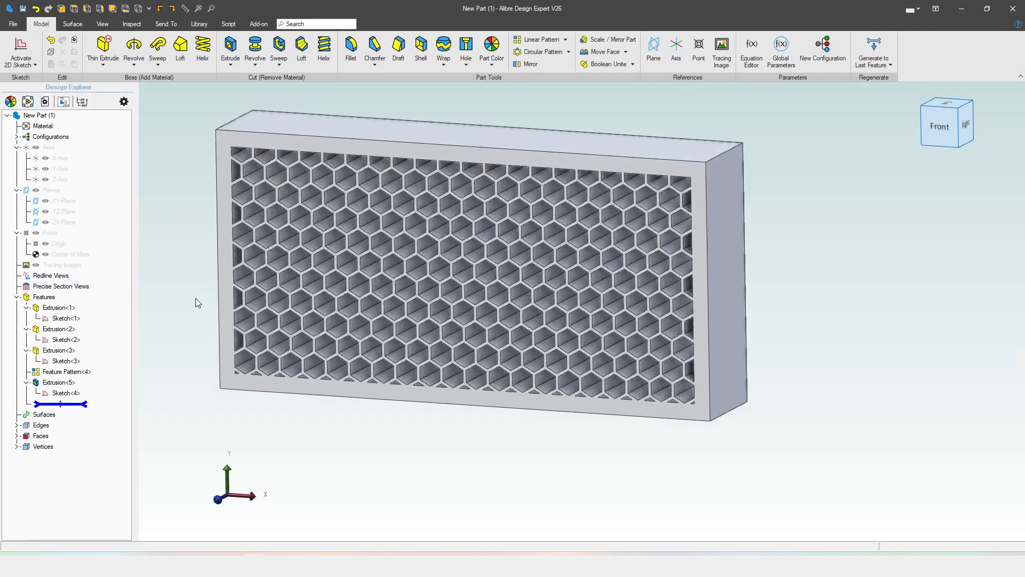
pyautogui.moveTo(298, 383); pyautogui.dragTo(297, 380, button='middle')
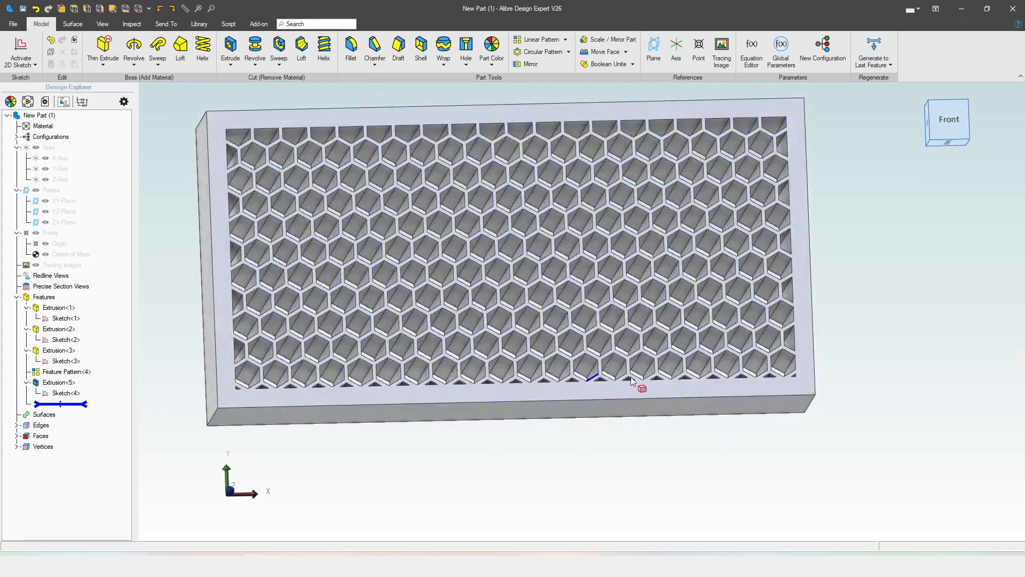
pyautogui.moveTo(730, 381); pyautogui.dragTo(720, 388, button='middle')
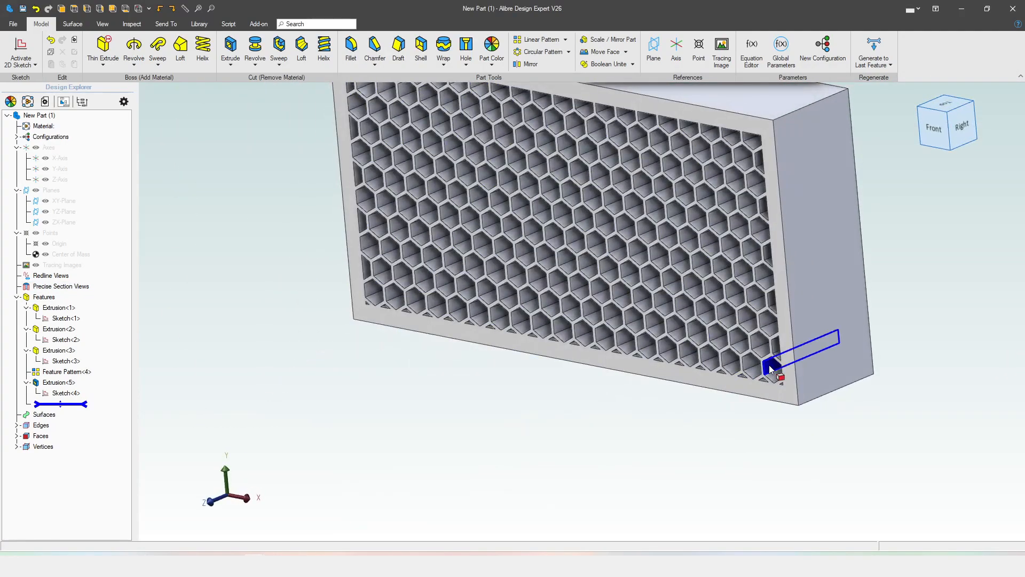
pyautogui.click(768, 371)
pyautogui.keyDown('ctrl'); pyautogui.click(750, 363); pyautogui.keyUp('ctrl')
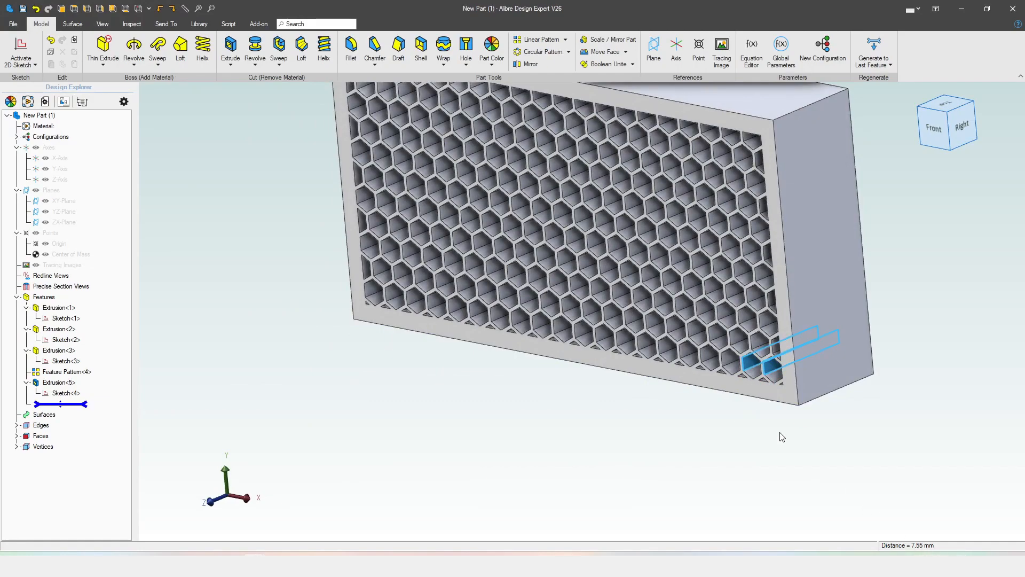
pyautogui.click(660, 476)
pyautogui.scroll(-3, 614, 429)
pyautogui.moveTo(556, 350); pyautogui.dragTo(570, 317, button='middle')
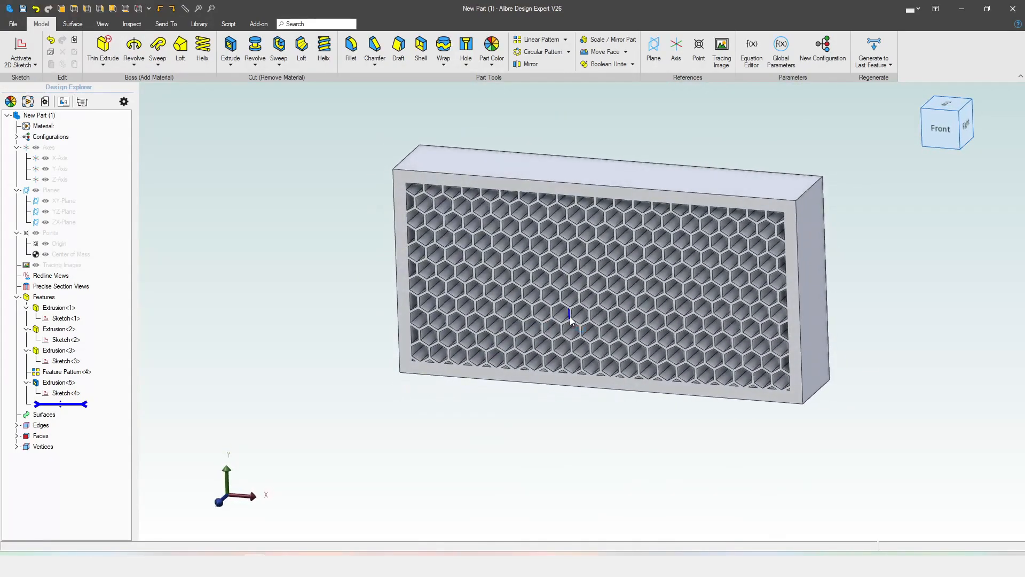
pyautogui.scroll(-1, 545, 425)
pyautogui.scroll(3, 871, 303)
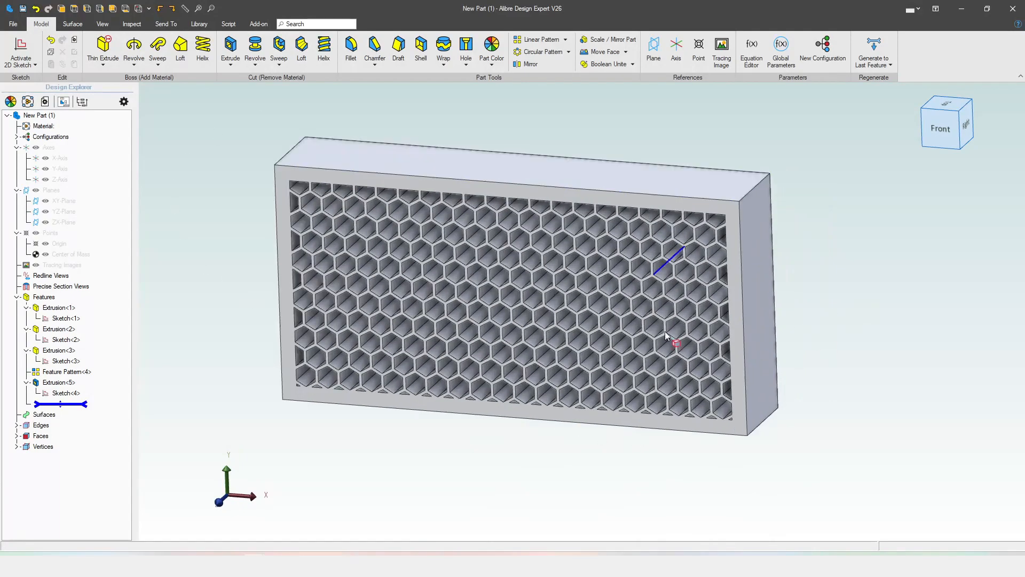
pyautogui.scroll(-3, 227, 334)
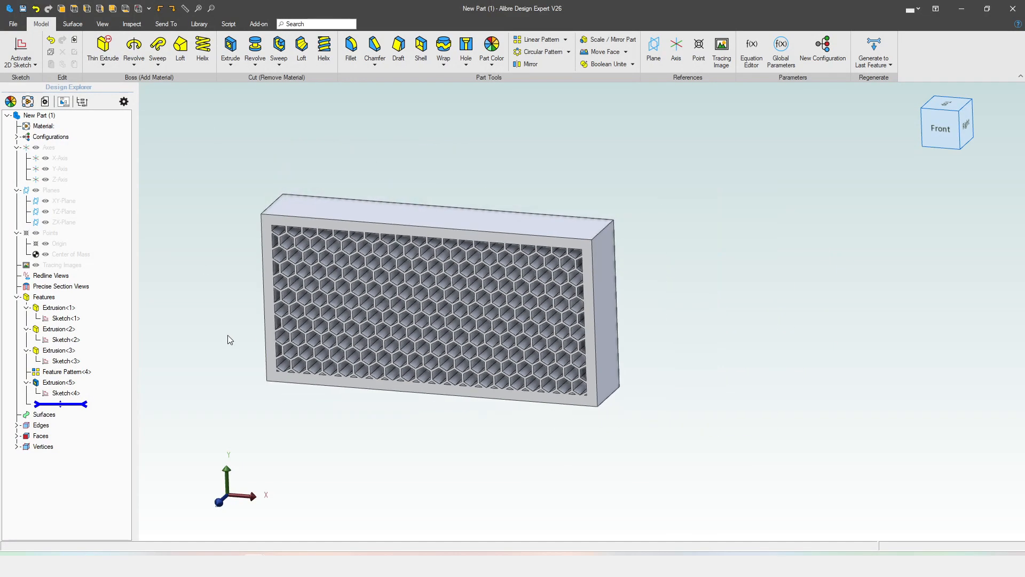
# - Set the H_Count parameter to 17 and regenerate the honeycomb frame
pyautogui.scroll(1, 693, 309)
pyautogui.click(751, 60)
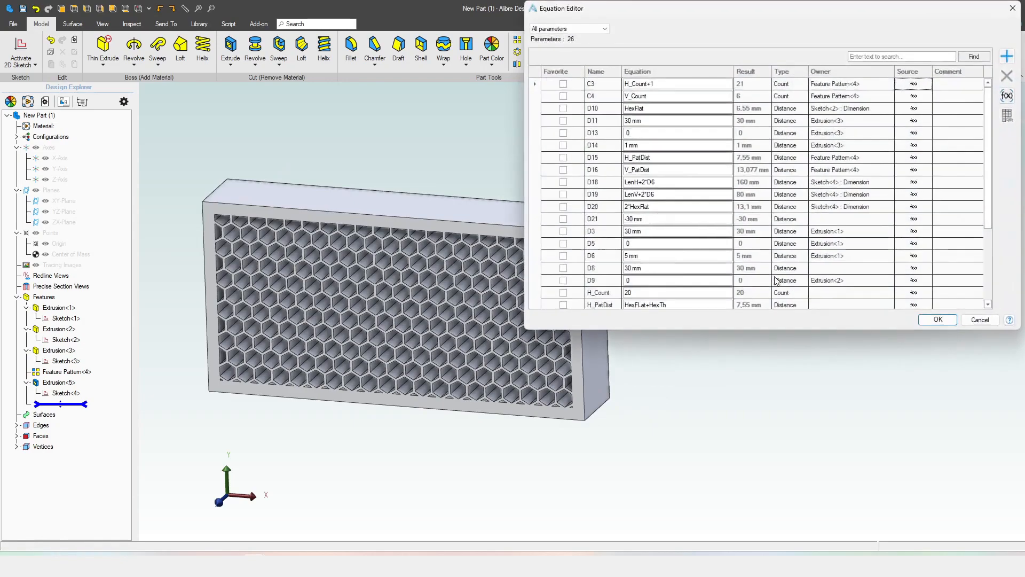
pyautogui.click(650, 294)
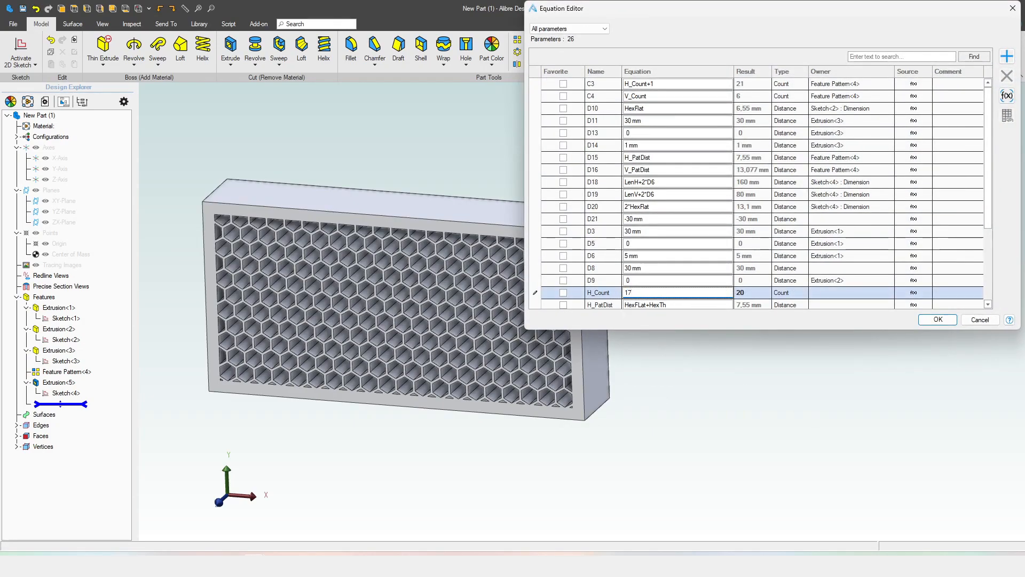
pyautogui.click(935, 321)
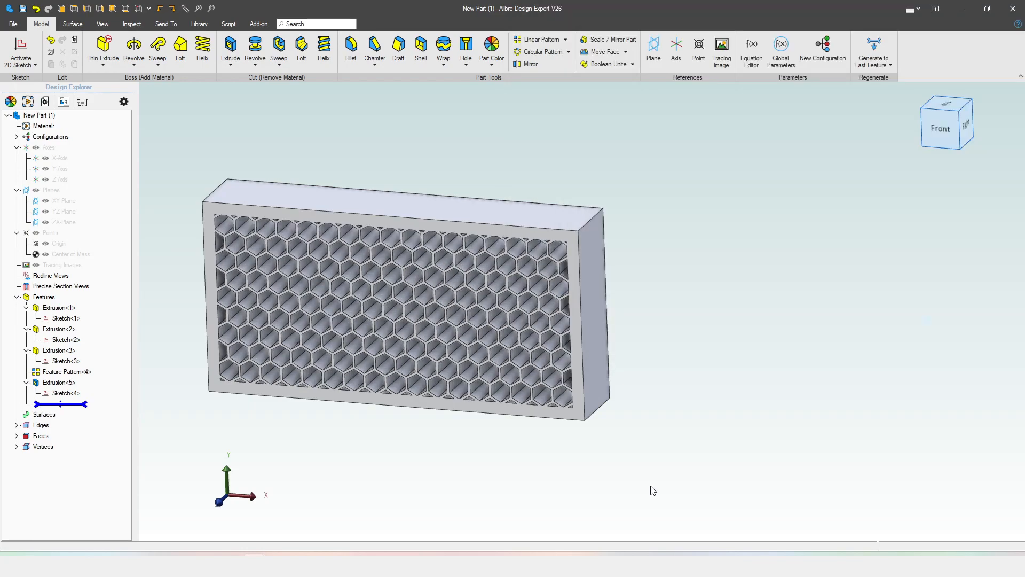
# - Inspect the regenerated honeycomb and how its cells meet the frame's inner edges
pyautogui.moveTo(454, 376); pyautogui.dragTo(571, 408, button='middle')
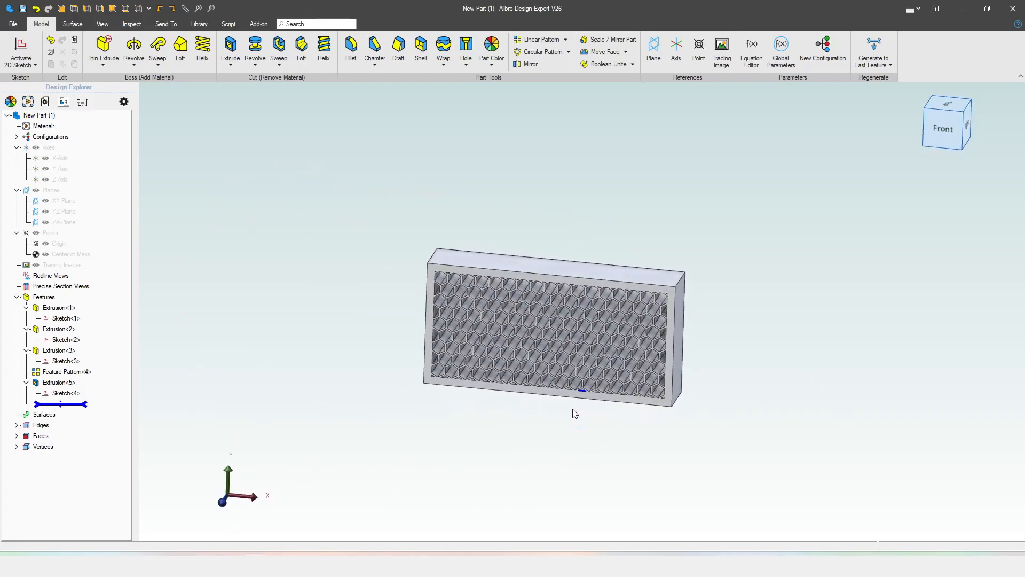
pyautogui.scroll(4, 575, 401)
pyautogui.moveTo(561, 298)
pyautogui.mouseDown(button='middle')
pyautogui.moveTo(564, 281)
pyautogui.moveTo(556, 290)
pyautogui.mouseUp(button='middle')
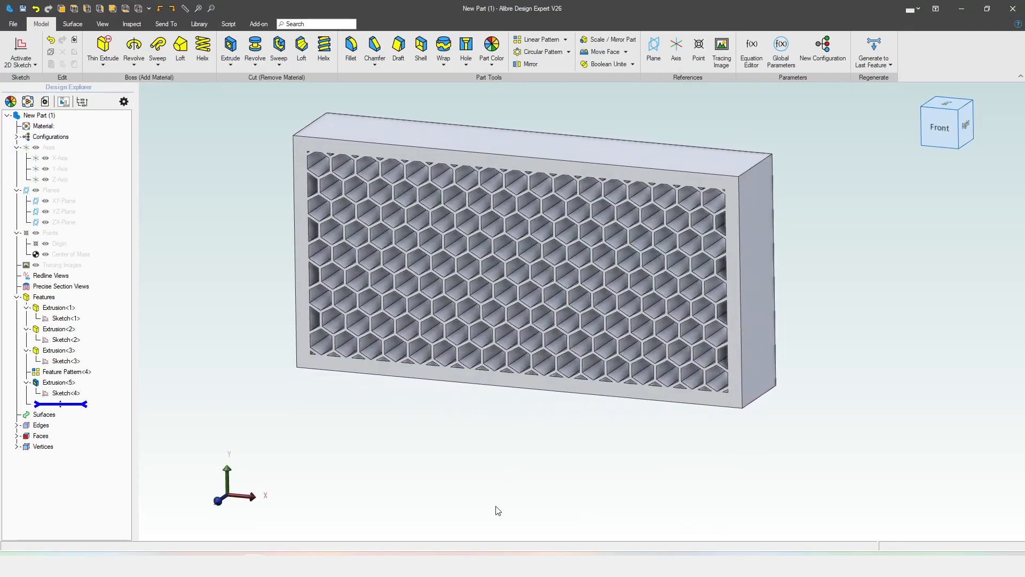
pyautogui.scroll(-1, 499, 506)
pyautogui.scroll(4, 600, 234)
pyautogui.scroll(-2, 600, 271)
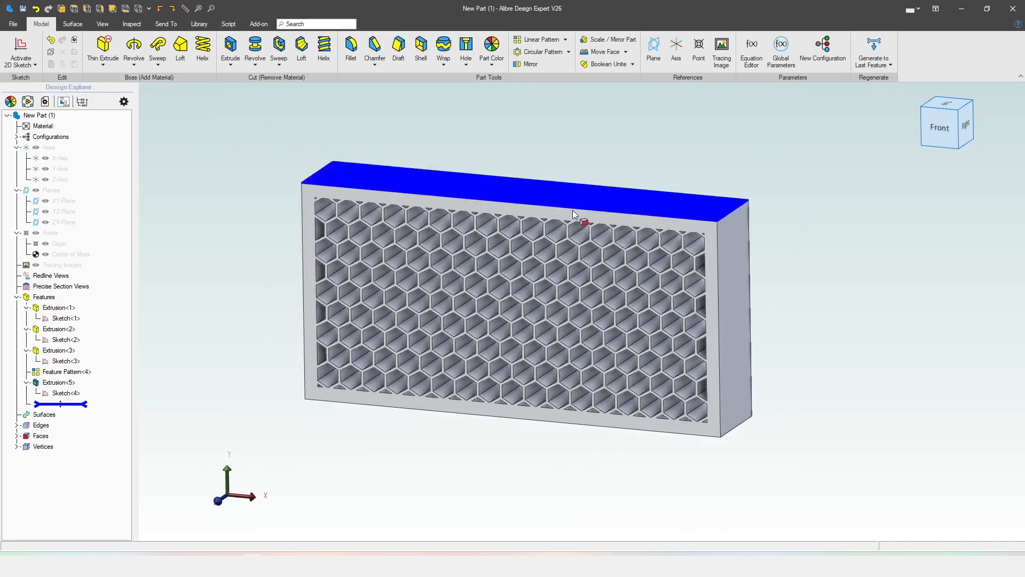
pyautogui.scroll(-1, 552, 319)
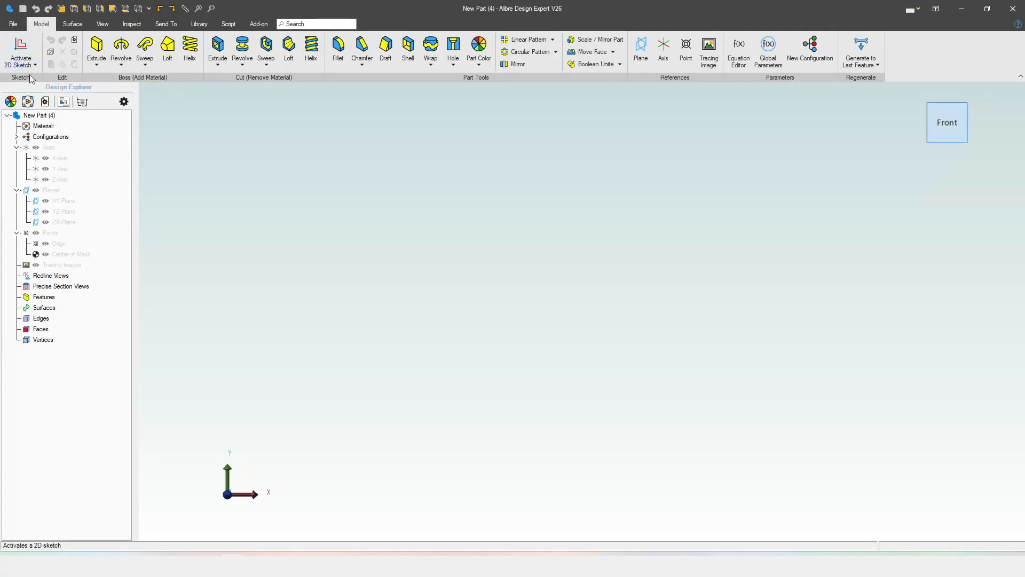
# - In the new part, sketch a six-sided polygon on the XY plane around an inscribed circle about 56 mm in diameter, centred on the origin
pyautogui.click(72, 201)
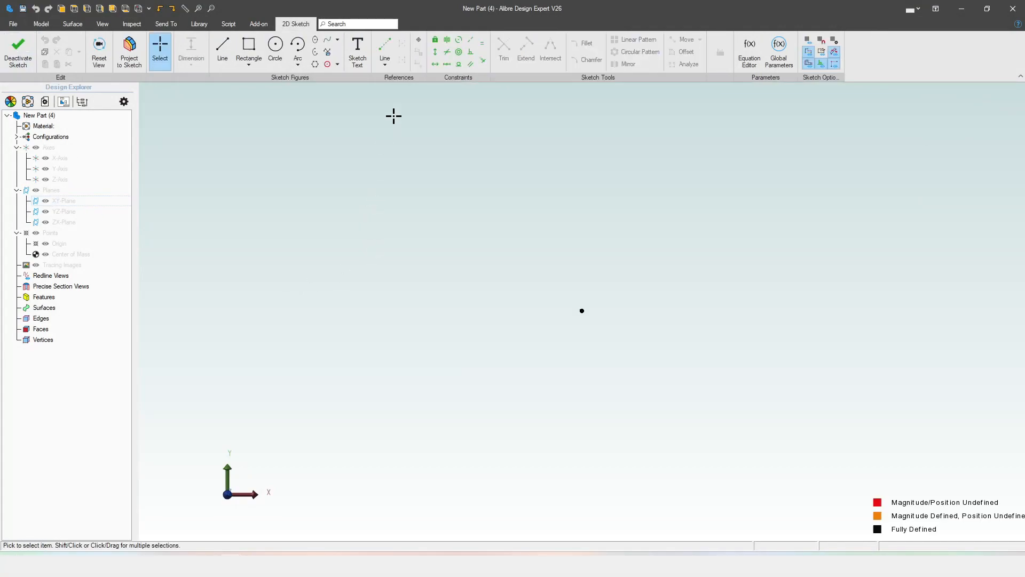
pyautogui.click(315, 64)
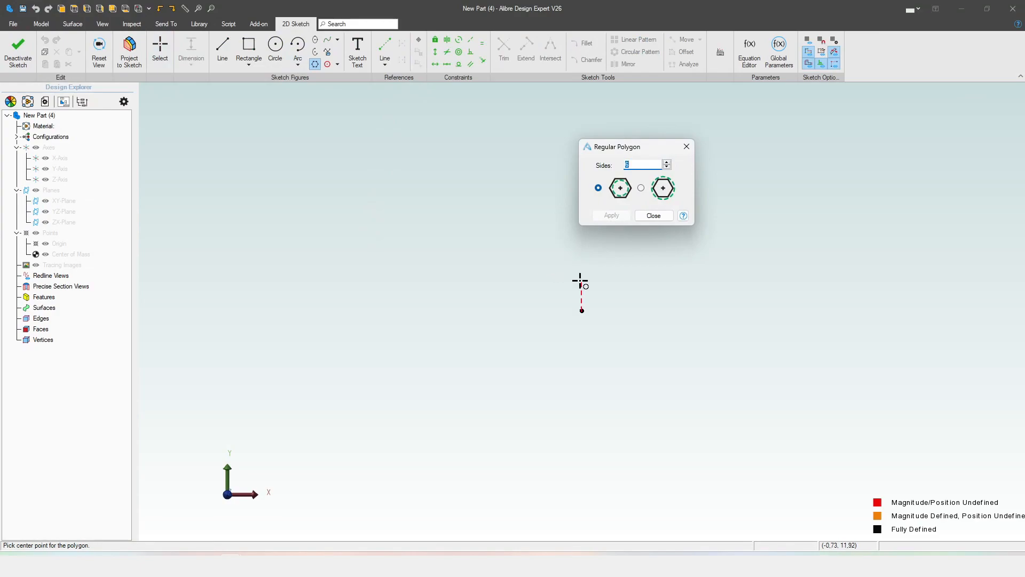
pyautogui.click(582, 310)
pyautogui.click(532, 260)
pyautogui.click(603, 218)
pyautogui.press('Escape')
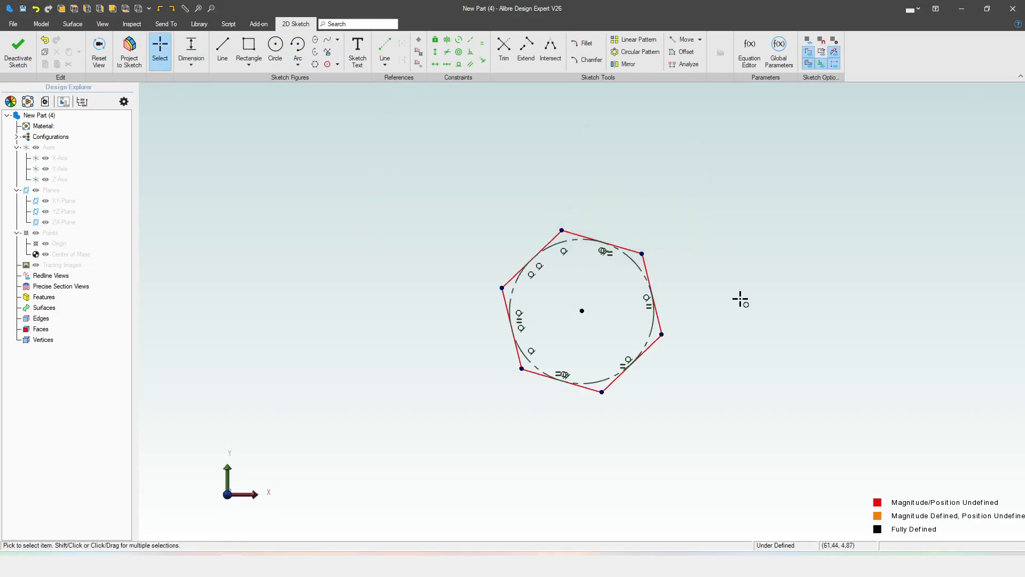
# - Constrain the hexagon's upper side to be horizontal
pyautogui.press('h')
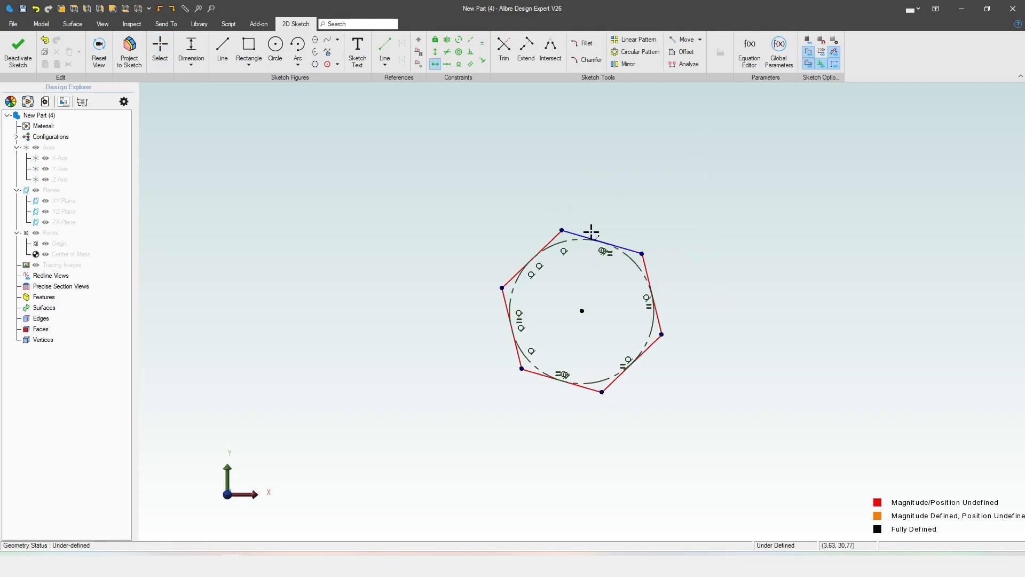
pyautogui.click(590, 234)
pyautogui.press('Escape')
# - Dimension the hexagon's inscribed circle with a diameter of 20 mm and place the dimension text beside its upper-left side
pyautogui.scroll(1, 732, 324)
pyautogui.press('d')
pyautogui.click(597, 235)
pyautogui.click(675, 220)
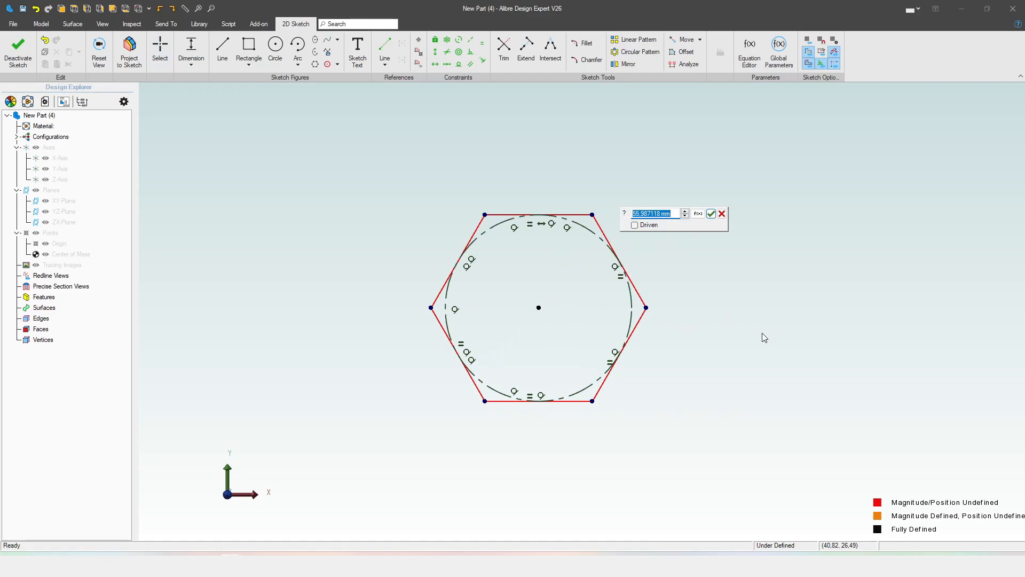
pyautogui.write('20')
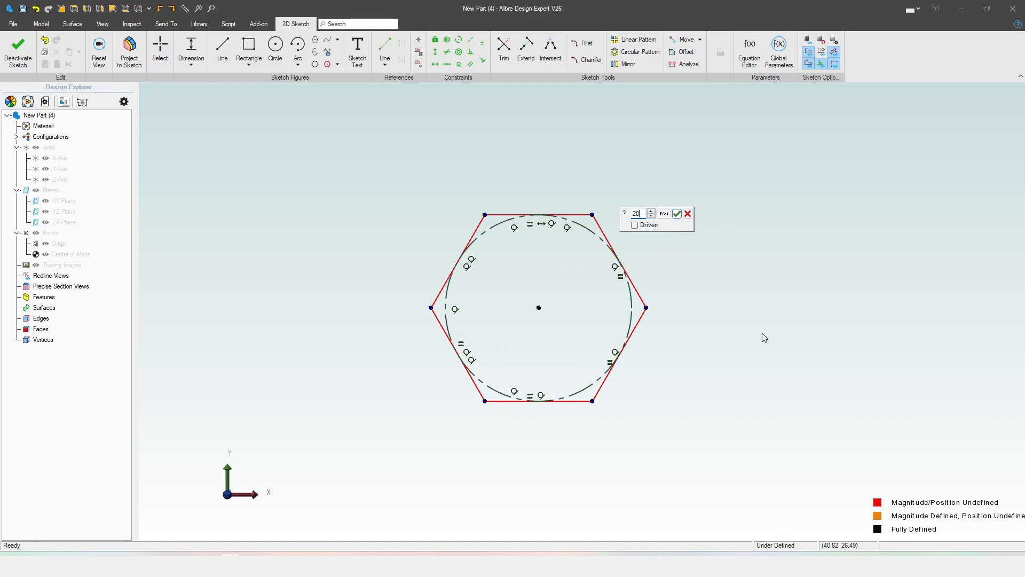
pyautogui.click(679, 213)
pyautogui.moveTo(589, 262); pyautogui.dragTo(471, 277)
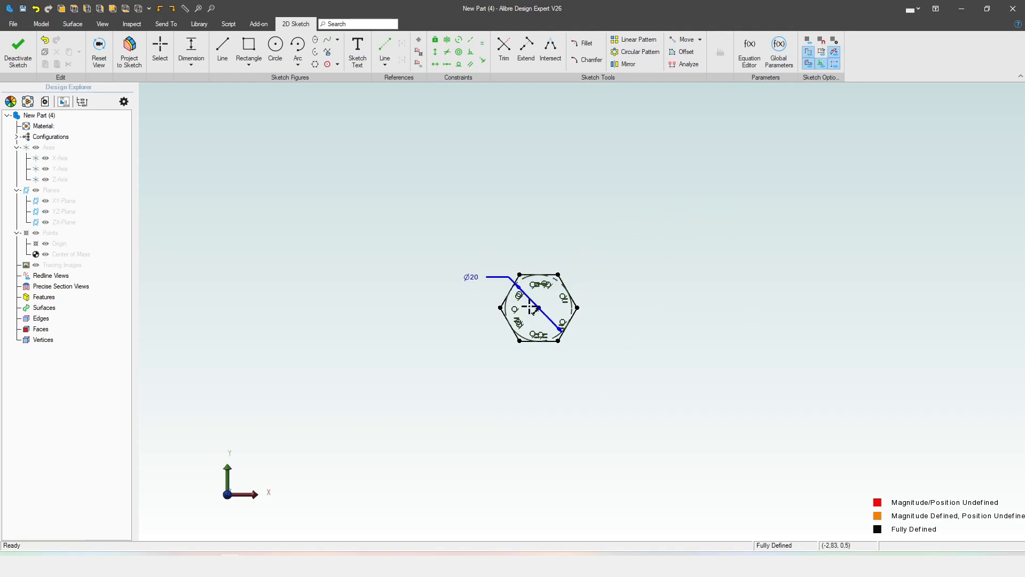
pyautogui.scroll(5, 529, 307)
pyautogui.scroll(-2, 251, 187)
pyautogui.scroll(2, 435, 235)
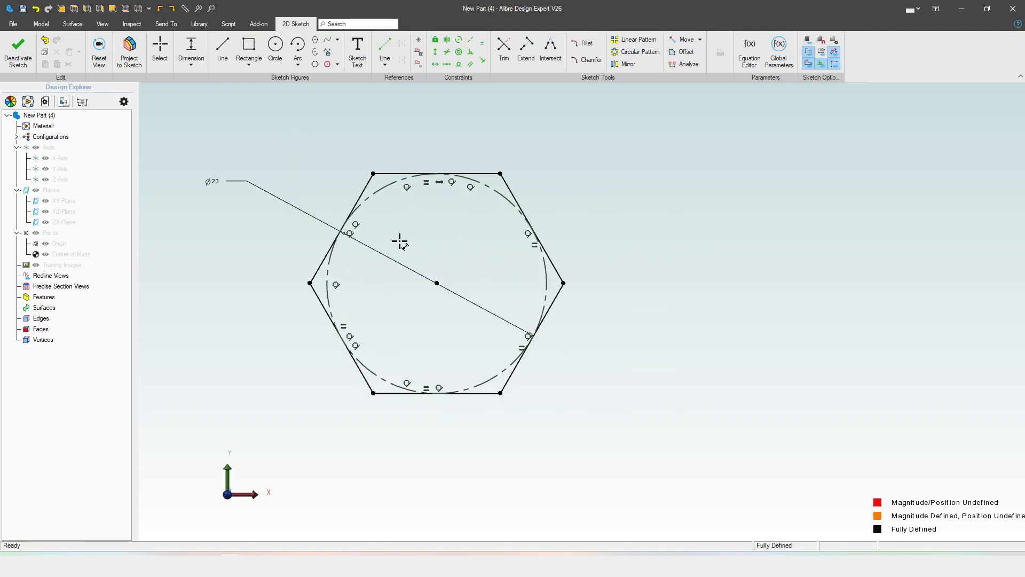
pyautogui.moveTo(281, 197); pyautogui.dragTo(313, 175)
# - Draw two reference lines from the hexagon's centre to the midpoints of its upper-right and lower-right sides
pyautogui.click(384, 51)
pyautogui.click(436, 283)
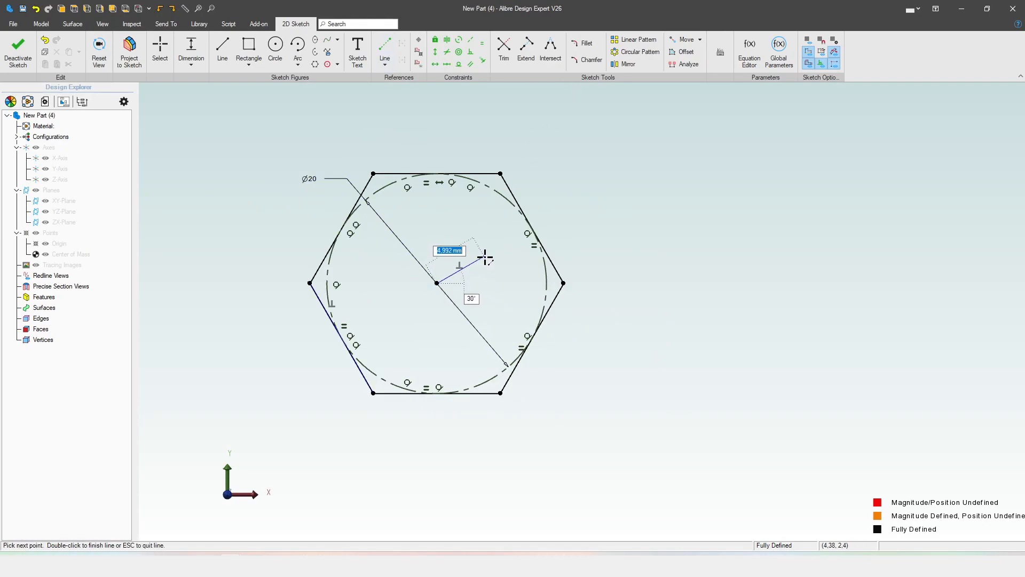
pyautogui.doubleClick(531, 229)
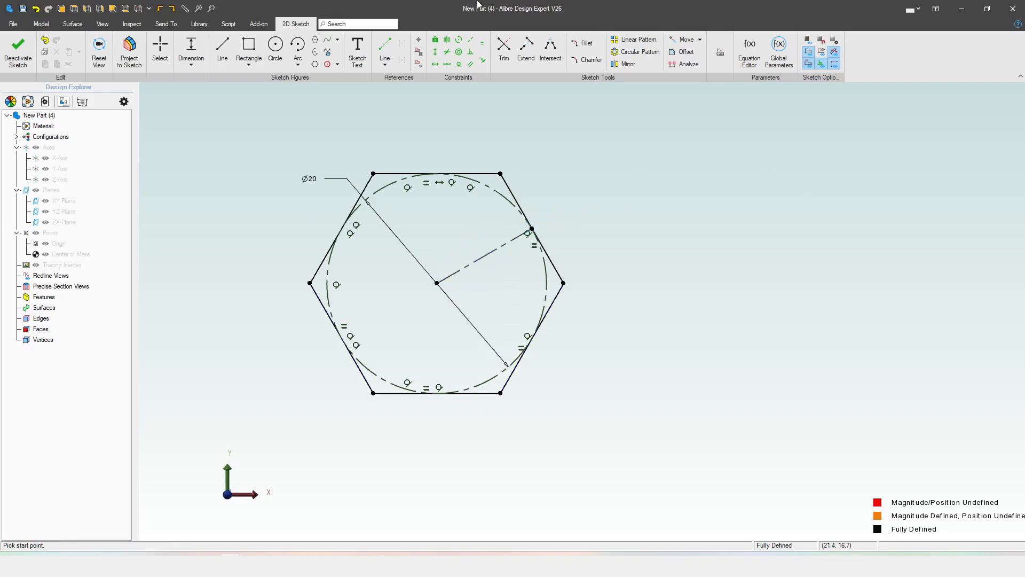
pyautogui.click(438, 284)
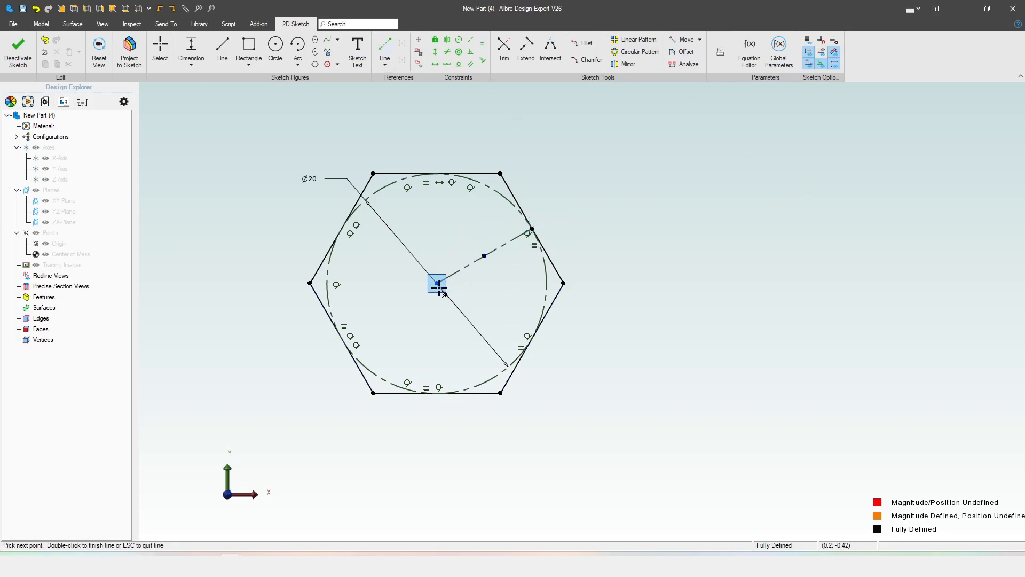
pyautogui.click(532, 338)
pyautogui.press('Escape')
pyautogui.press('Escape')
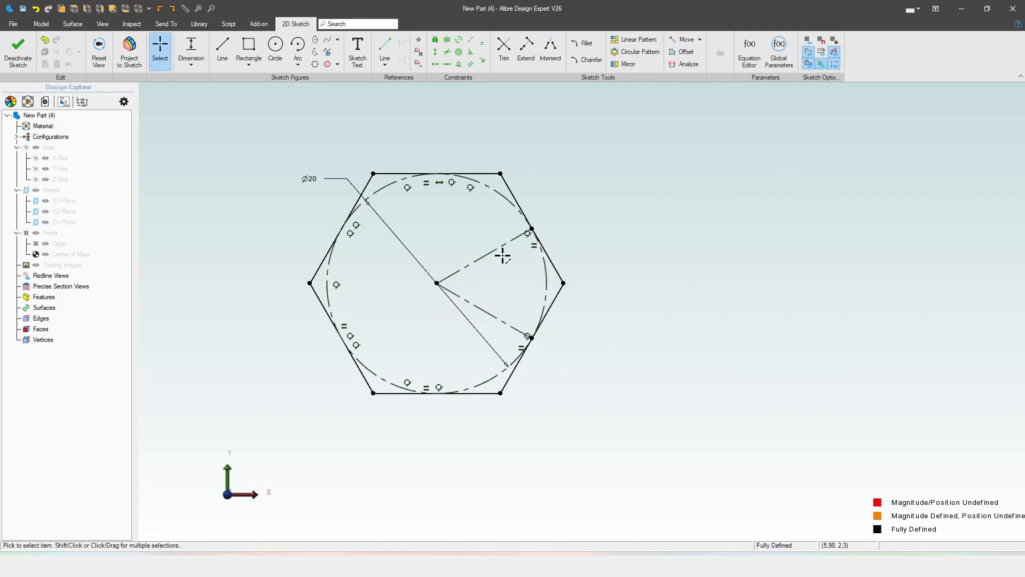
# - Create an axis from each of the two sketch reference lines, with an offset of 0
pyautogui.click(420, 64)
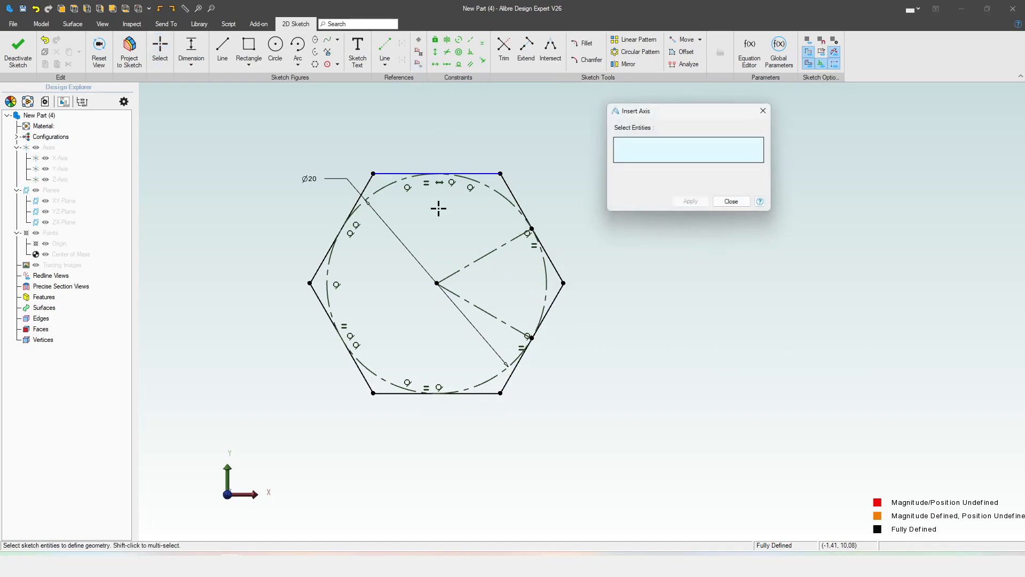
pyautogui.click(488, 255)
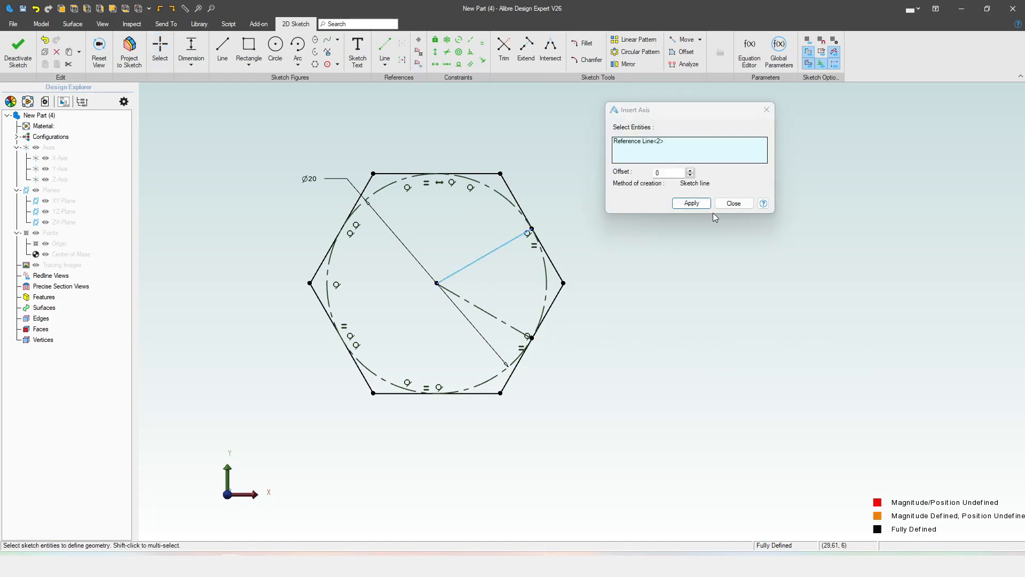
pyautogui.click(694, 204)
pyautogui.click(486, 308)
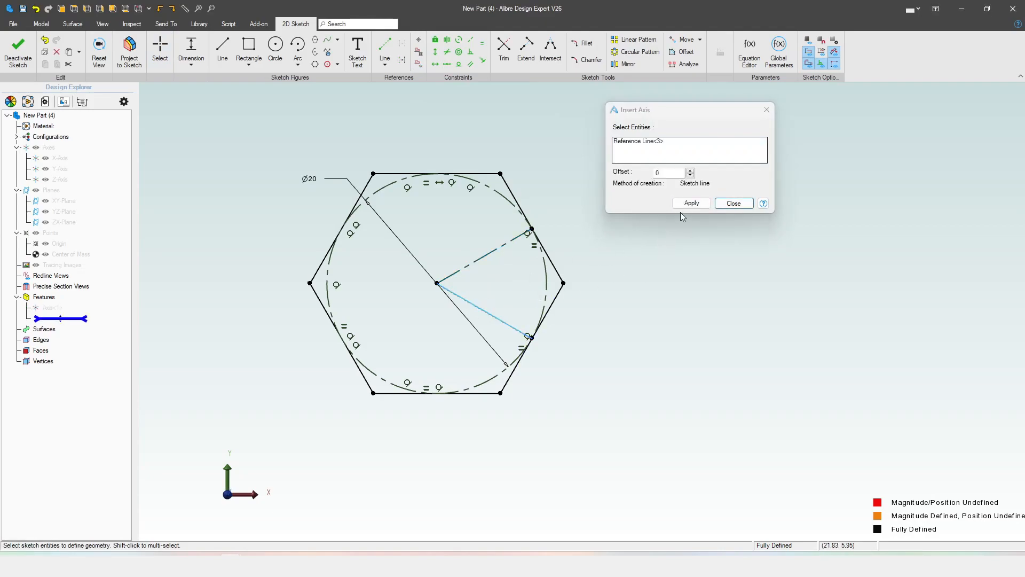
pyautogui.click(690, 203)
pyautogui.click(732, 202)
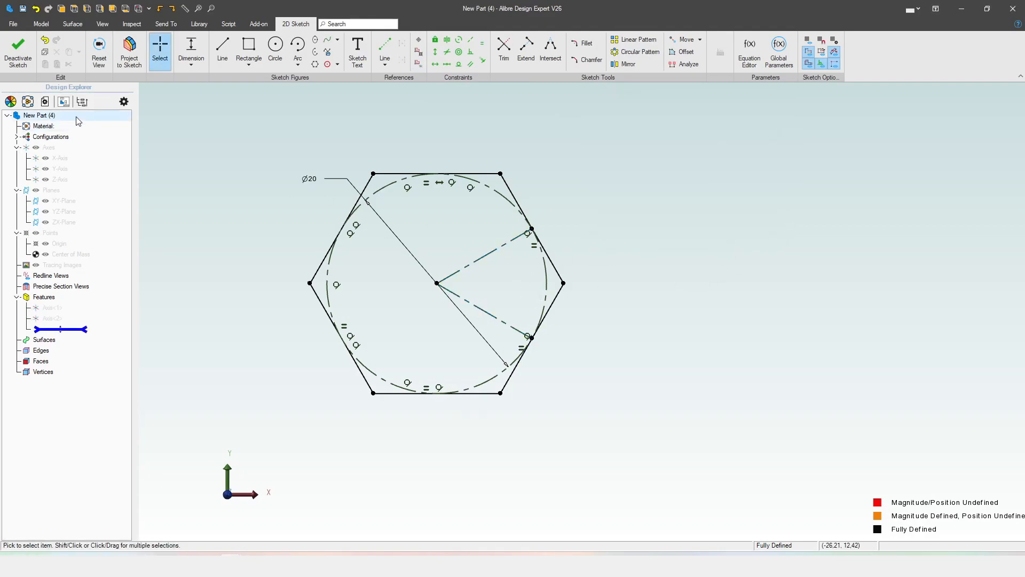
# - Finish the sketch and start a thin boss extrusion of the hexagon with a depth of 30 mm
pyautogui.click(18, 51)
pyautogui.moveTo(530, 261); pyautogui.dragTo(498, 273, button='middle')
pyautogui.click(96, 65)
pyautogui.click(125, 99)
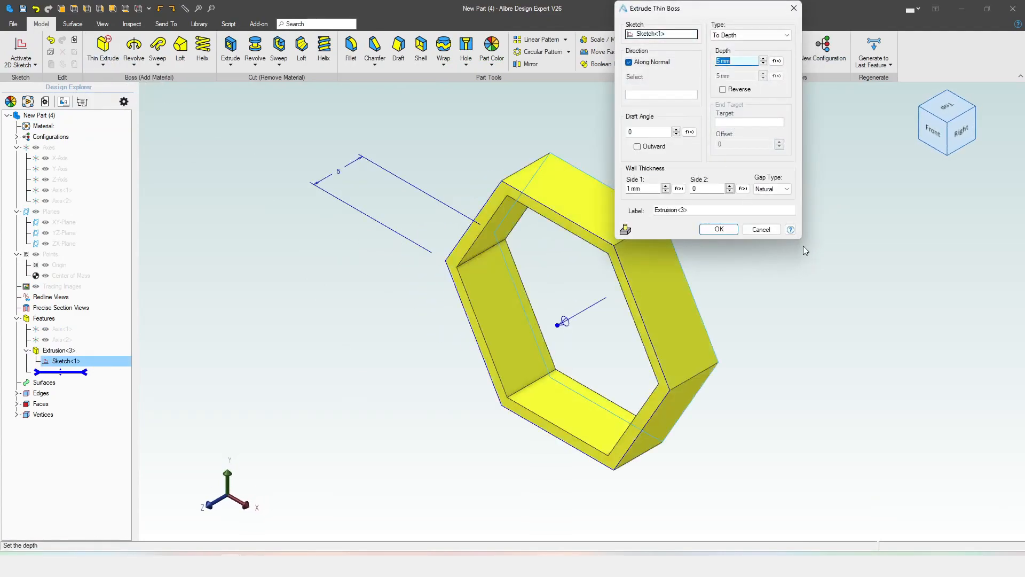
pyautogui.write('30')
pyautogui.press('Tab')
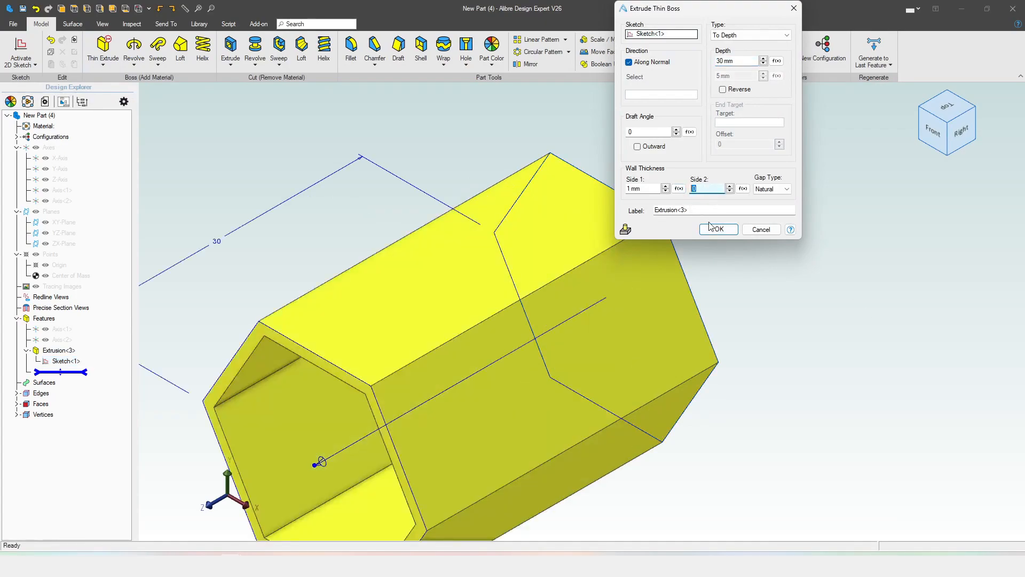
# - Set the thin extrusion's wall thickness to 0 on side 1 and 1 mm on side 2, and create it
pyautogui.write('1')
pyautogui.click(689, 211)
pyautogui.click(644, 188)
pyautogui.write('0')
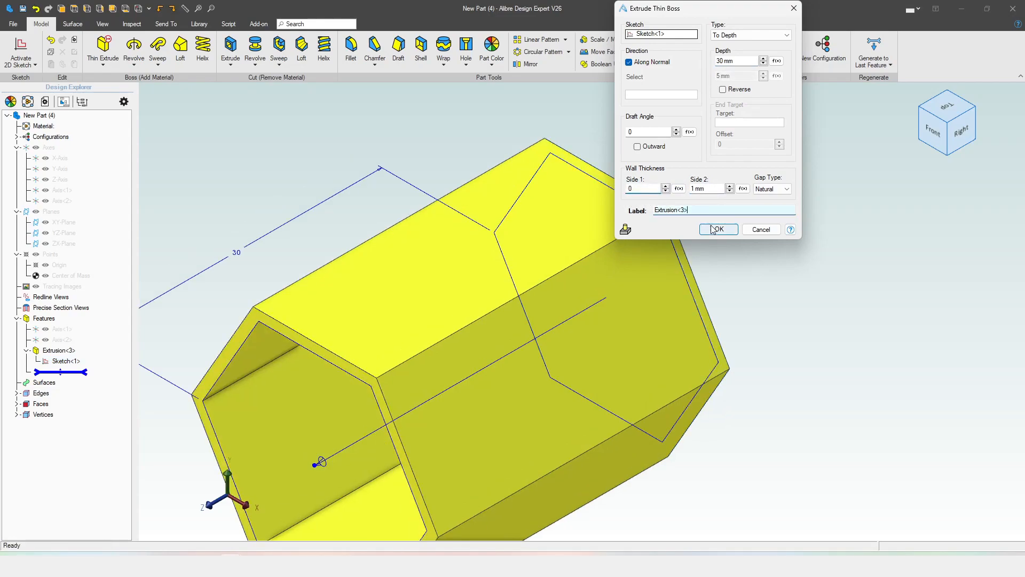
pyautogui.click(719, 229)
# - Set up a linear pattern of the hollow hexagonal extrusion with Axis<1> as its first direction
pyautogui.scroll(-5, 542, 128)
pyautogui.moveTo(363, 268)
pyautogui.mouseDown(button='middle')
pyautogui.moveTo(390, 251)
pyautogui.moveTo(347, 268)
pyautogui.moveTo(347, 245)
pyautogui.moveTo(345, 268)
pyautogui.moveTo(354, 257)
pyautogui.mouseUp(button='middle')
pyautogui.click(346, 268)
pyautogui.click(540, 39)
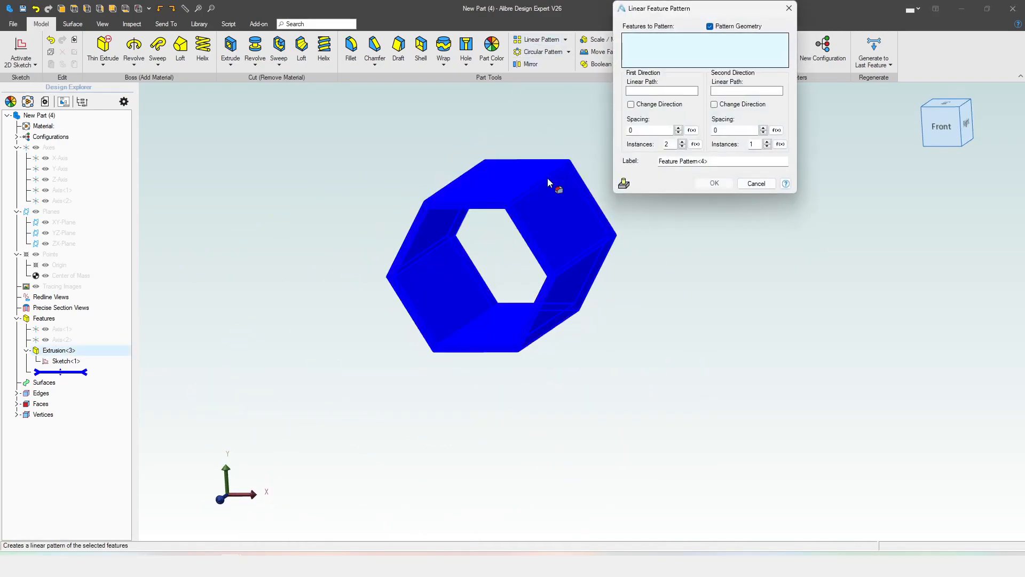
pyautogui.click(443, 318)
pyautogui.scroll(-3, 303, 425)
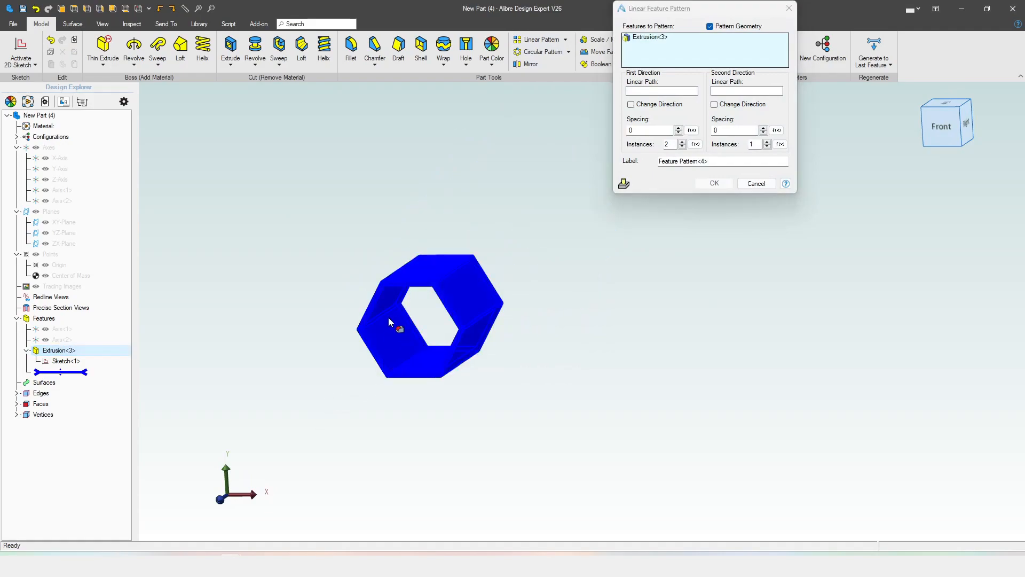
pyautogui.click(640, 92)
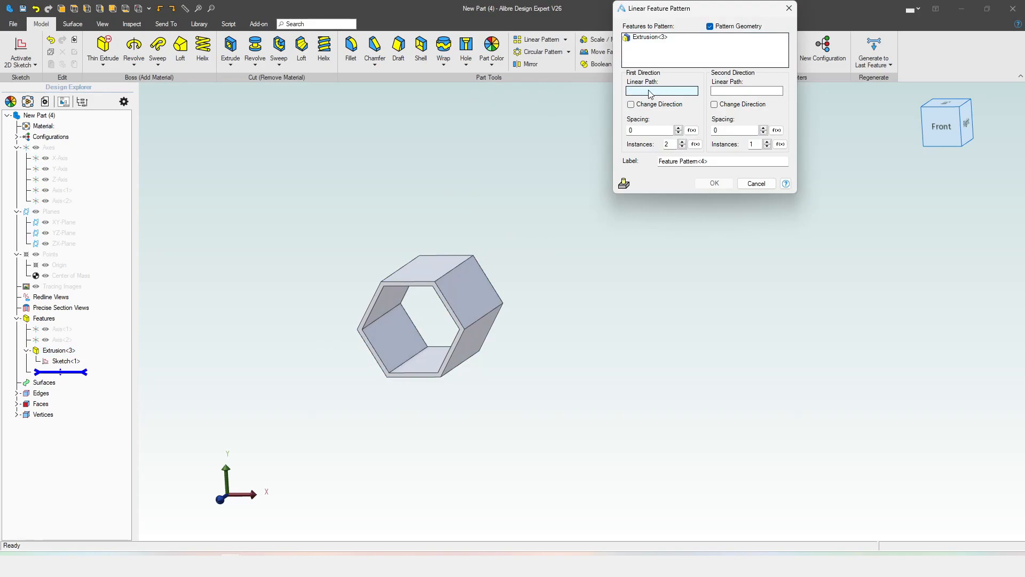
pyautogui.click(63, 331)
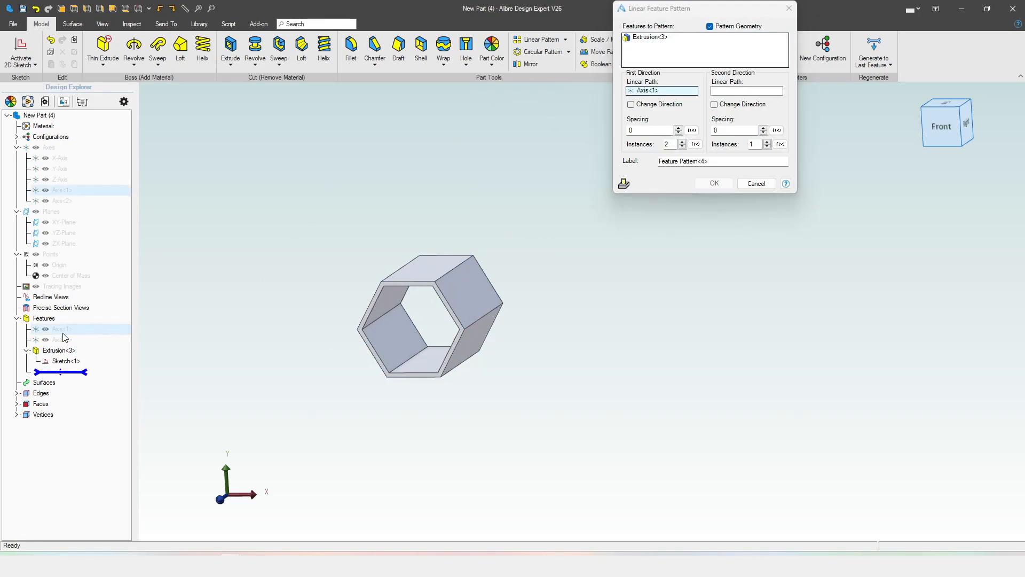
# - Set the first-direction spacing of the pattern to the equation D1+D5
pyautogui.click(643, 132)
pyautogui.click(692, 131)
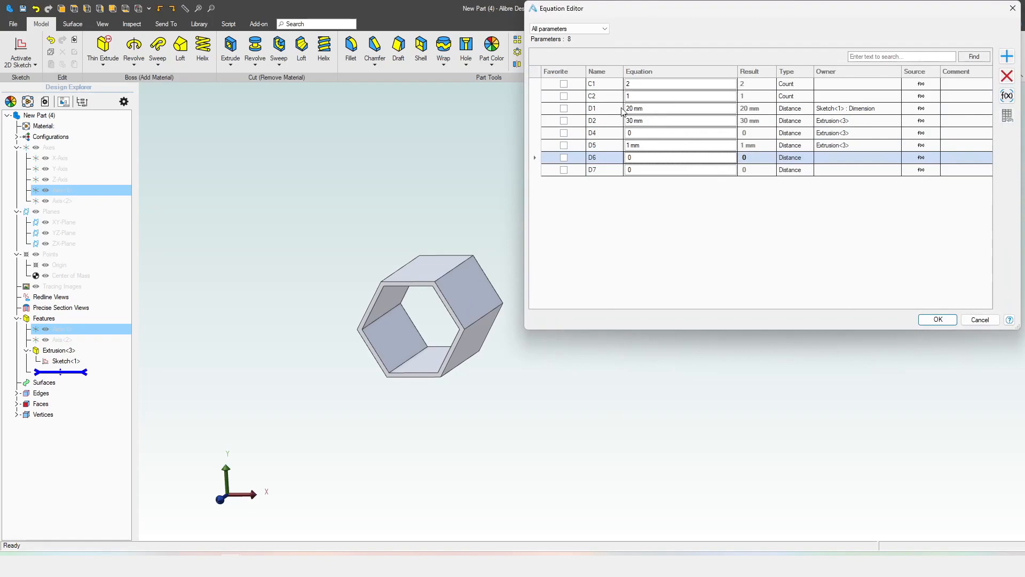
pyautogui.click(642, 156)
pyautogui.click(941, 319)
# - Try adding 0.5 mm to the first-direction spacing equation and check the joint between the cells, and remove the addition
pyautogui.moveTo(549, 299); pyautogui.dragTo(403, 282, button='middle')
pyautogui.scroll(4, 450, 265)
pyautogui.moveTo(491, 297); pyautogui.dragTo(501, 268, button='middle')
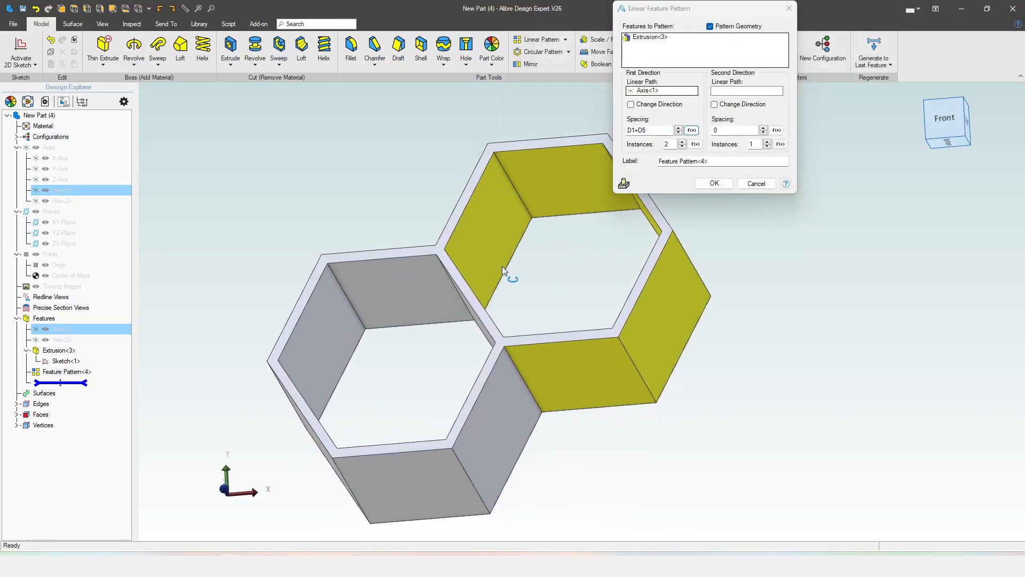
pyautogui.scroll(2, 467, 319)
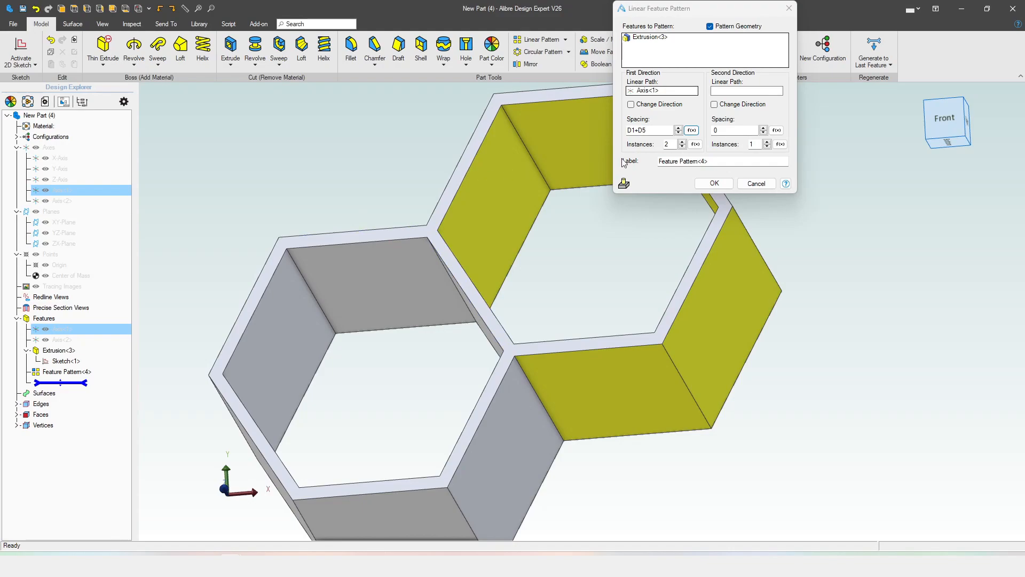
pyautogui.click(663, 133)
pyautogui.write('+')
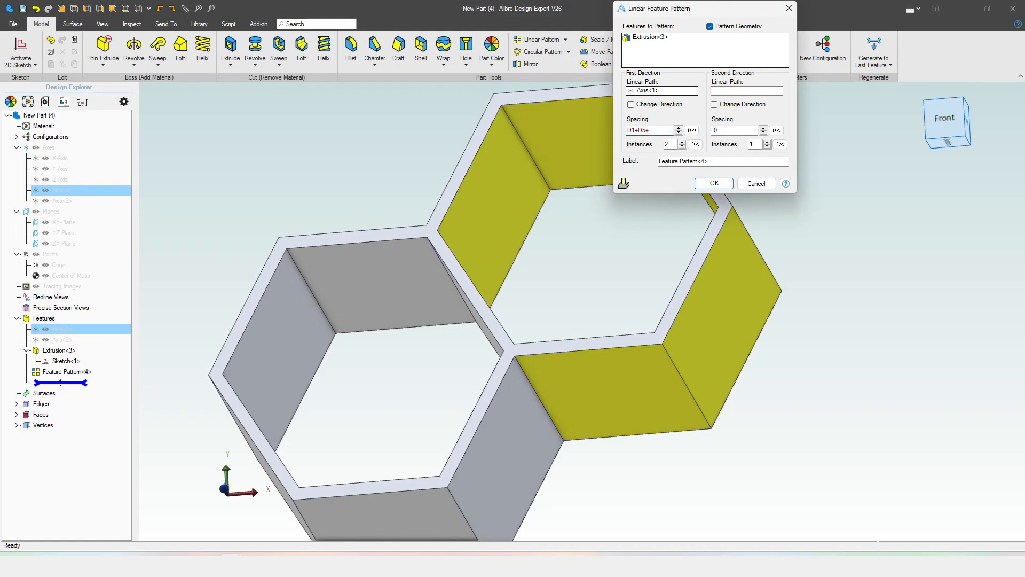
pyautogui.write('0.5')
pyautogui.click(683, 161)
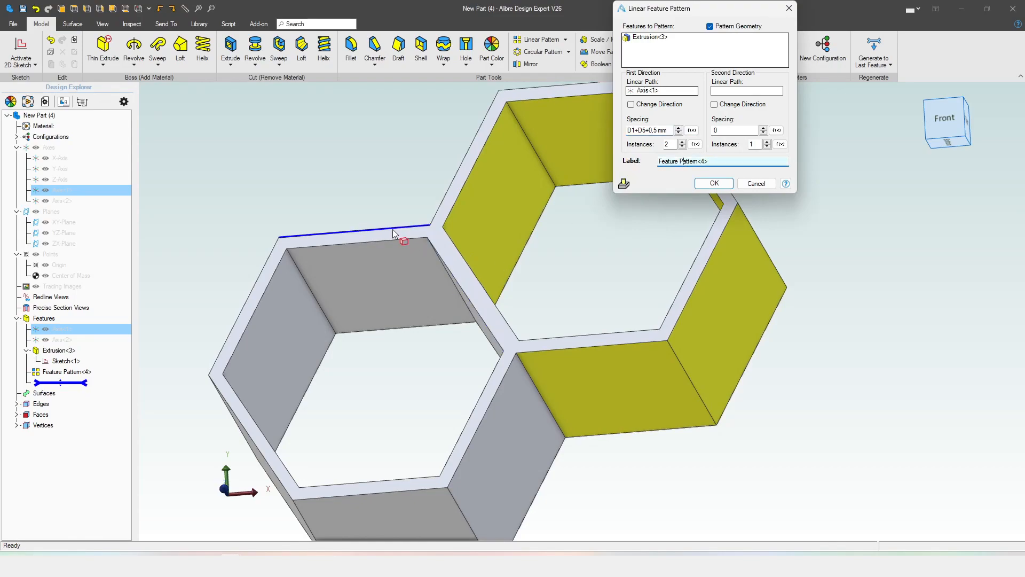
pyautogui.moveTo(646, 130); pyautogui.dragTo(672, 130)
pyautogui.press('BackSpace')
pyautogui.click(664, 163)
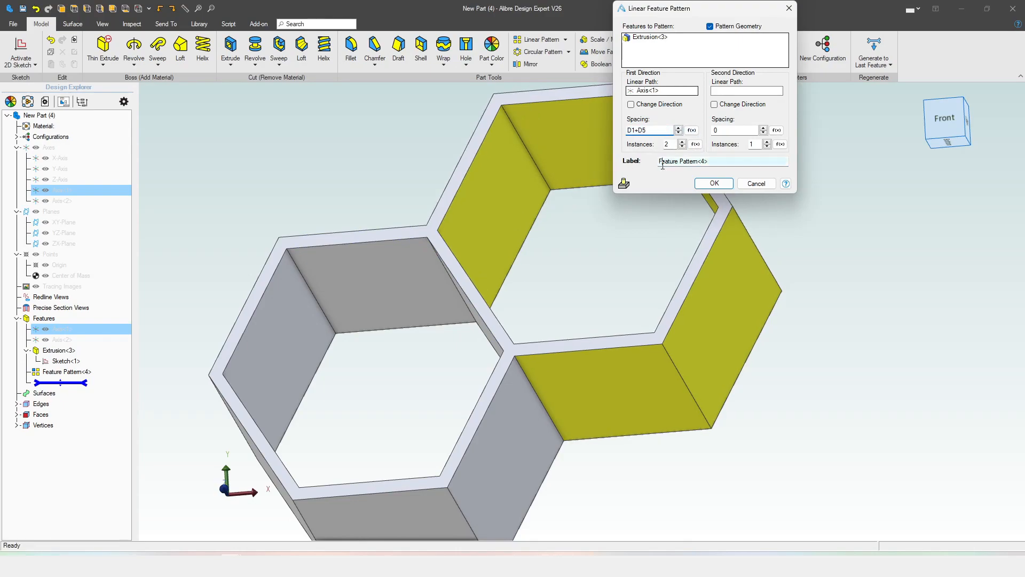
# - Add Axis<2> as the pattern's second direction with 2 instances and a spacing of D1+D5
pyautogui.scroll(-3, 508, 276)
pyautogui.moveTo(525, 303); pyautogui.dragTo(513, 336, button='middle')
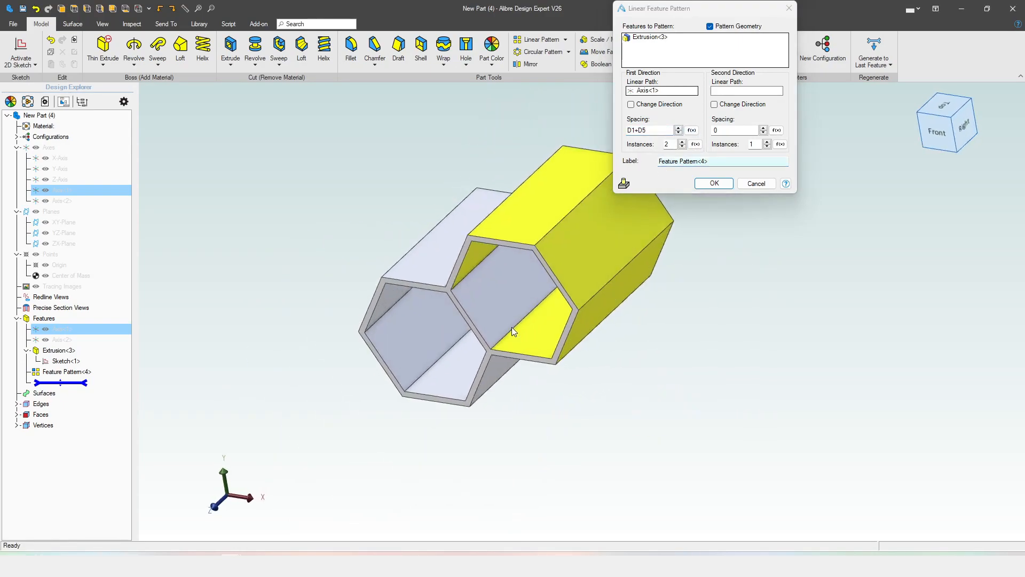
pyautogui.click(744, 92)
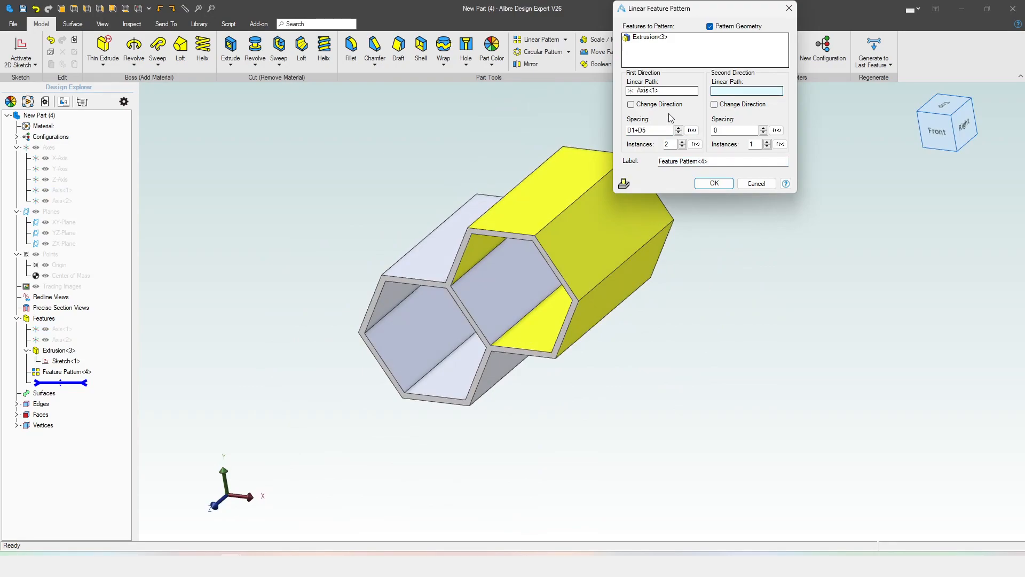
pyautogui.click(58, 340)
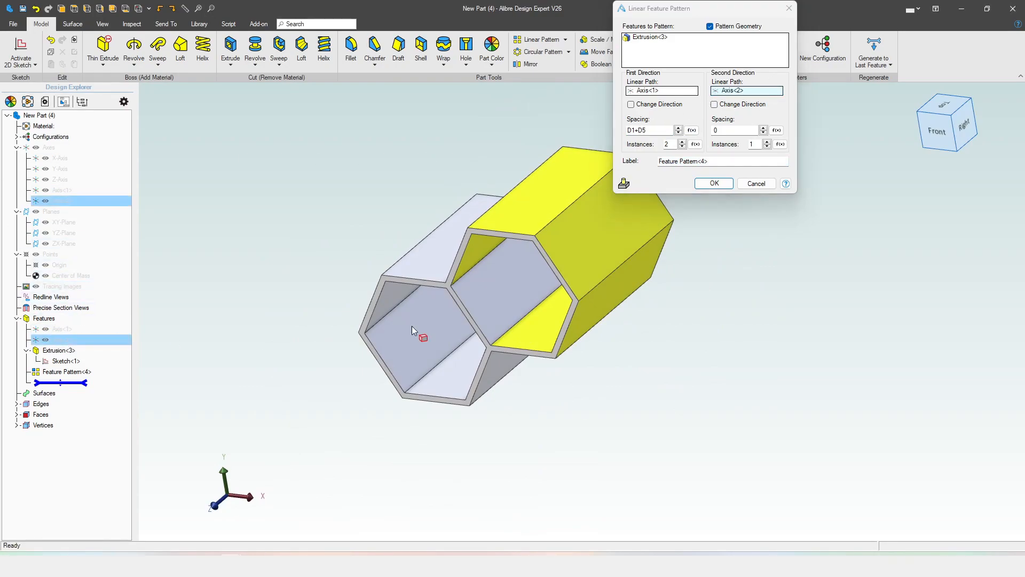
pyautogui.click(767, 142)
pyautogui.click(738, 132)
pyautogui.write('D1+D5')
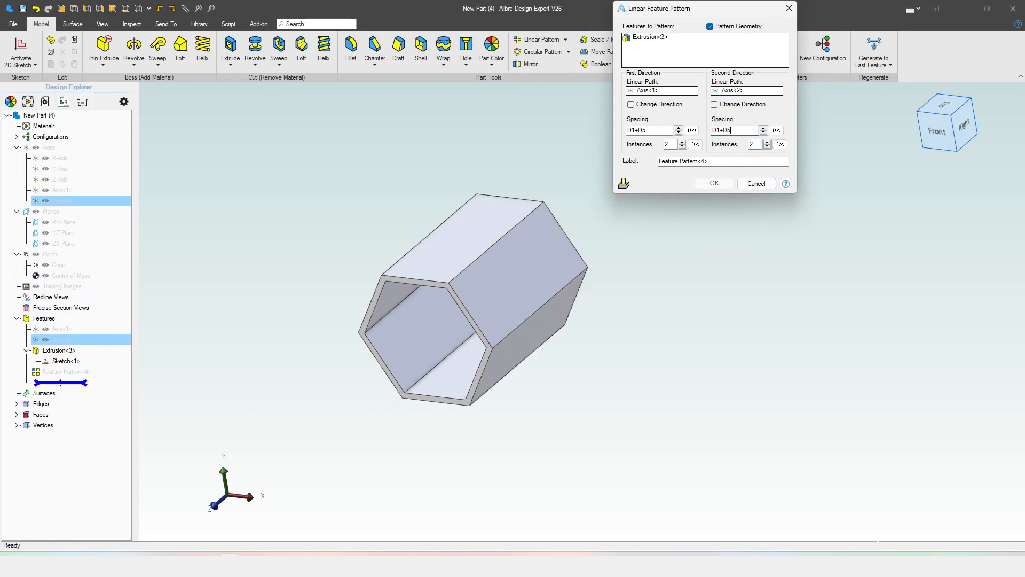
pyautogui.click(680, 159)
# - Switch the pattern preview to wireframe and create the linear pattern with 20 instances in each direction
pyautogui.moveTo(348, 374); pyautogui.dragTo(376, 359, button='middle')
pyautogui.scroll(-2, 390, 409)
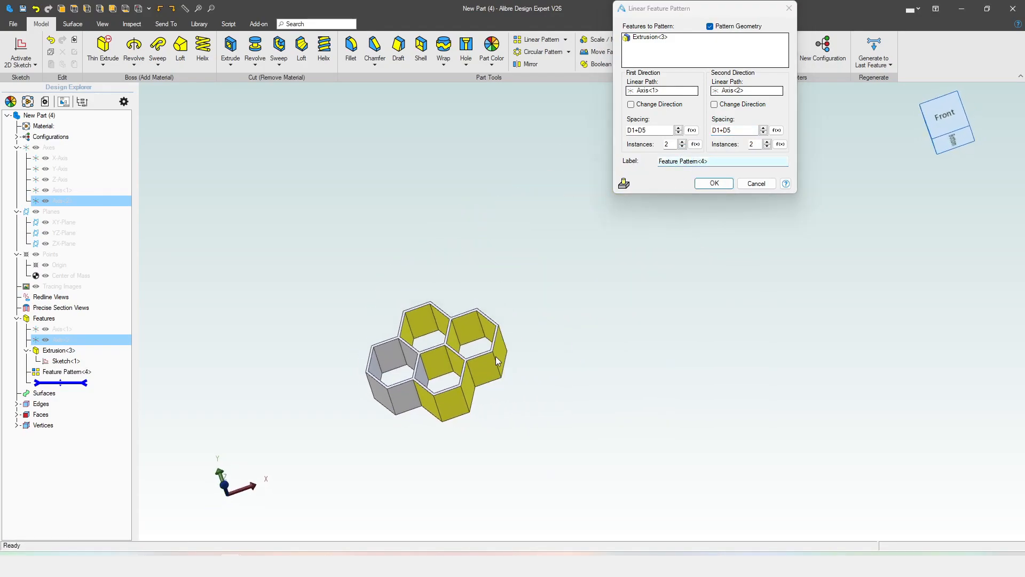
pyautogui.click(623, 184)
pyautogui.moveTo(473, 403); pyautogui.dragTo(558, 402, button='middle')
pyautogui.scroll(2, 472, 387)
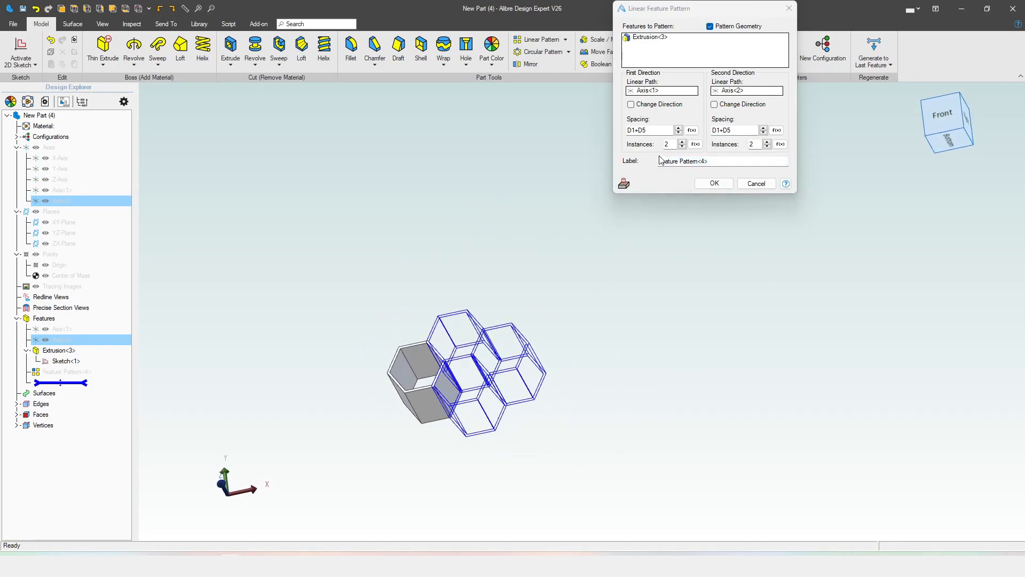
pyautogui.click(675, 165)
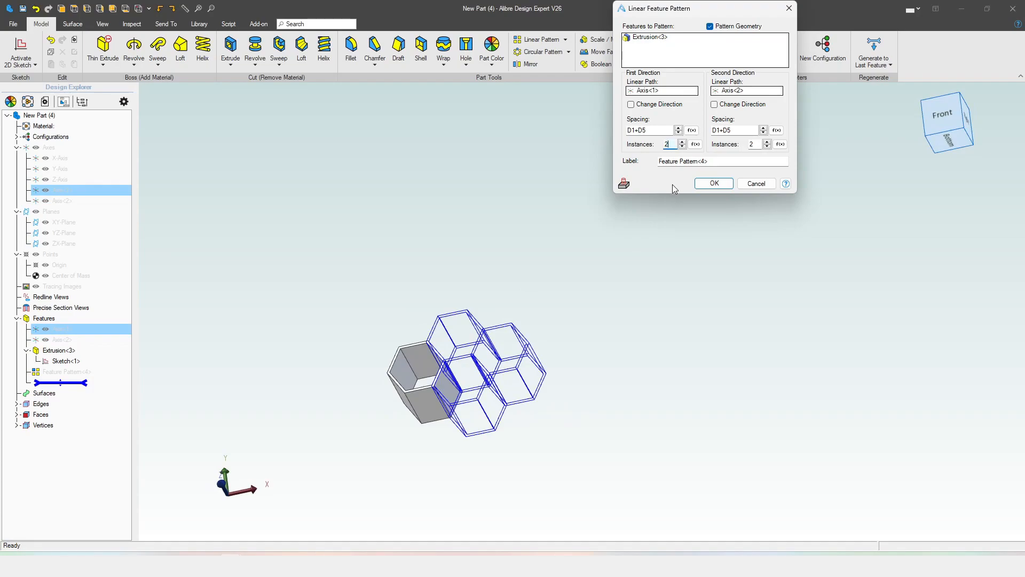
pyautogui.write('0')
pyautogui.click(758, 144)
pyautogui.write('0')
pyautogui.press('Tab')
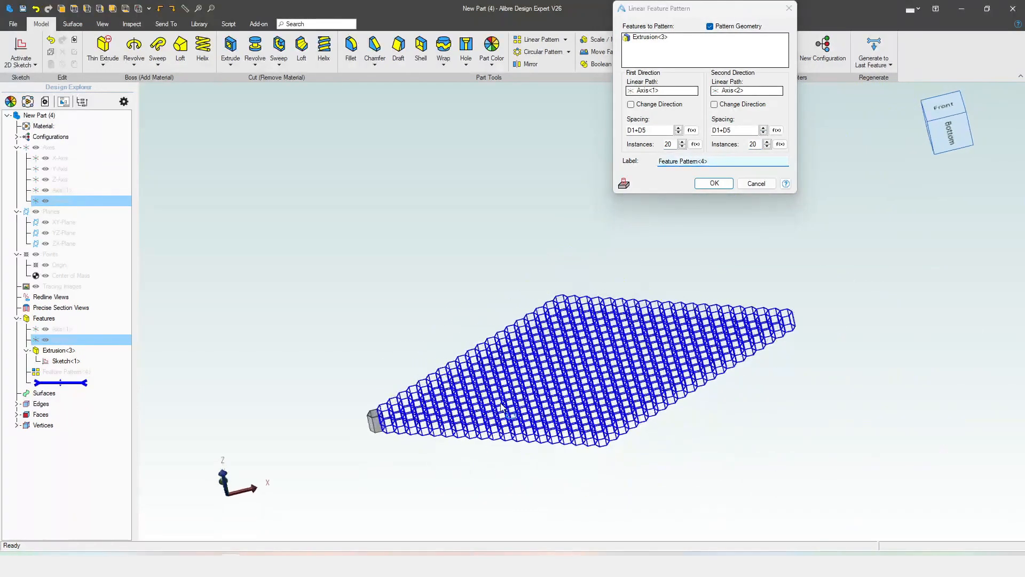
pyautogui.scroll(3, 649, 451)
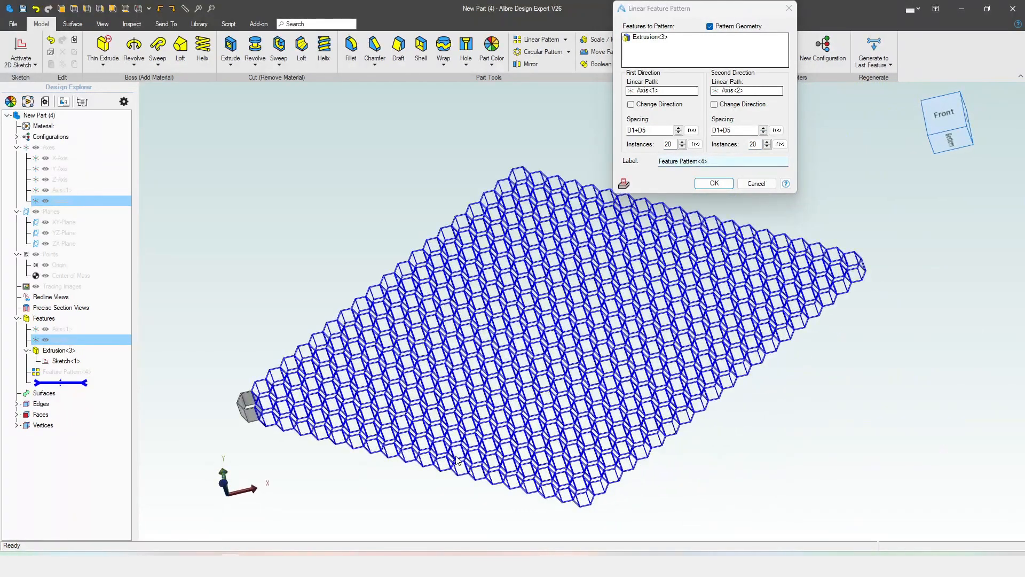
pyautogui.scroll(-2, 463, 389)
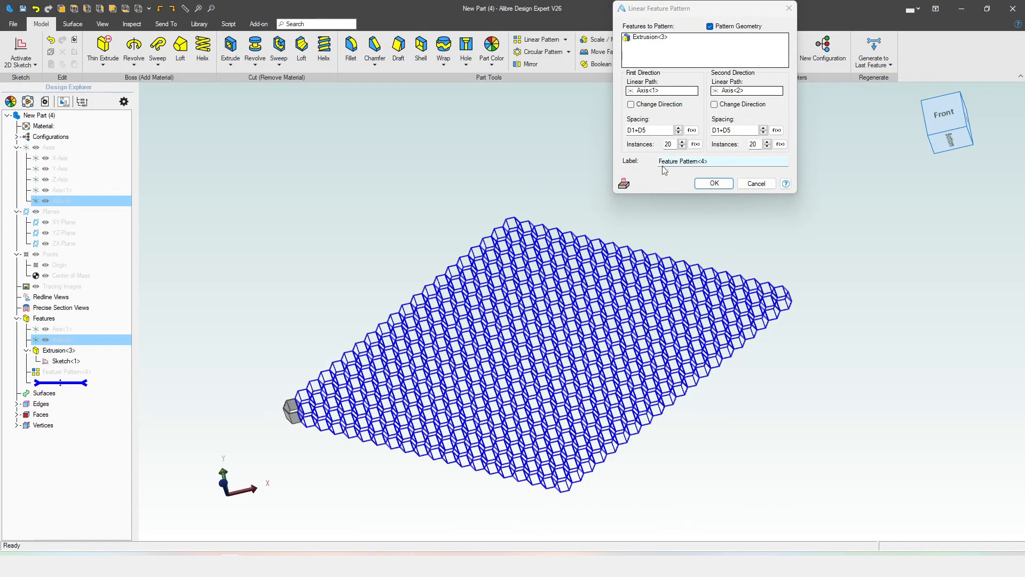
pyautogui.click(706, 182)
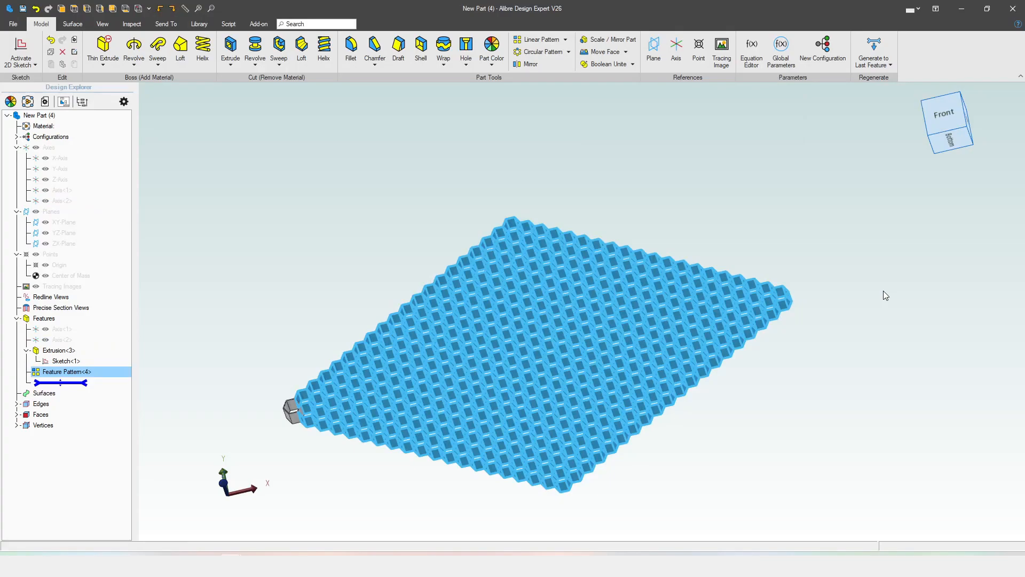
pyautogui.click(662, 469)
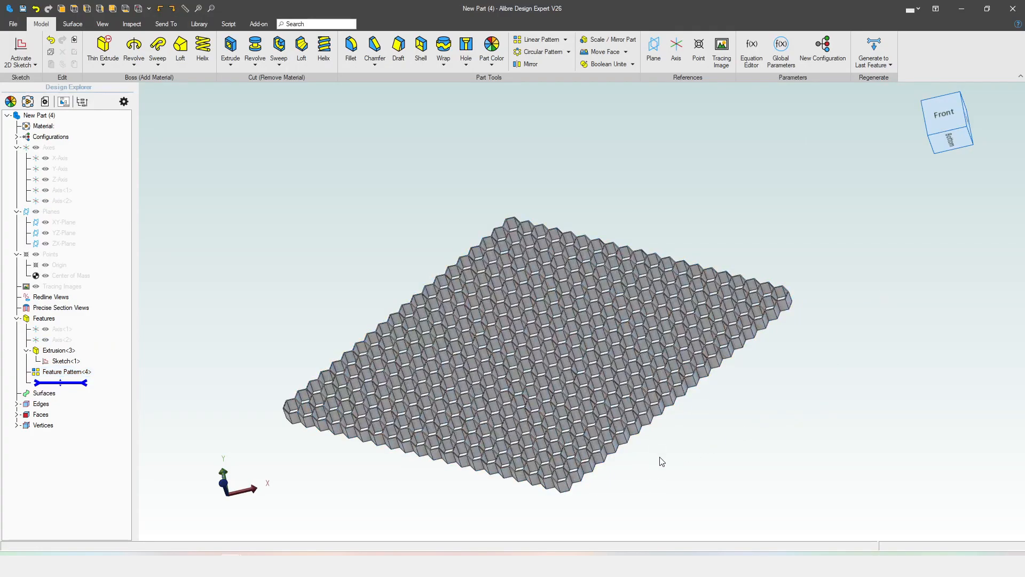
pyautogui.moveTo(681, 453); pyautogui.dragTo(582, 458, button='middle')
pyautogui.scroll(5, 582, 458)
pyautogui.scroll(-5, 582, 458)
pyautogui.moveTo(521, 347)
pyautogui.mouseDown(button='middle')
pyautogui.moveTo(523, 338)
pyautogui.moveTo(527, 362)
pyautogui.moveTo(520, 347)
pyautogui.mouseUp(button='middle')
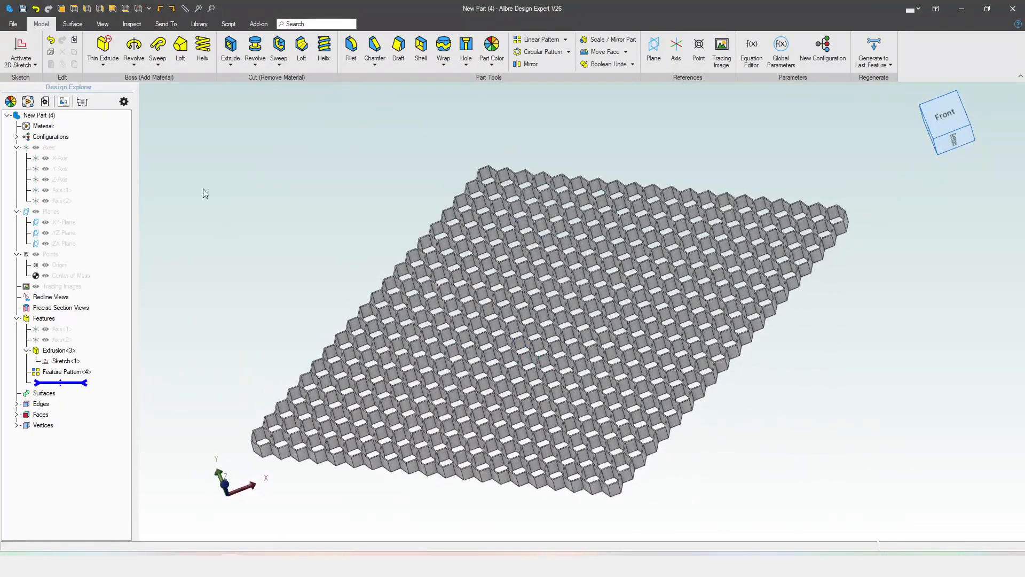
# - Save the honeycomb sheet part in the Example folder under the name Honeycomb Structure
pyautogui.hotkey('ctrl', 's')
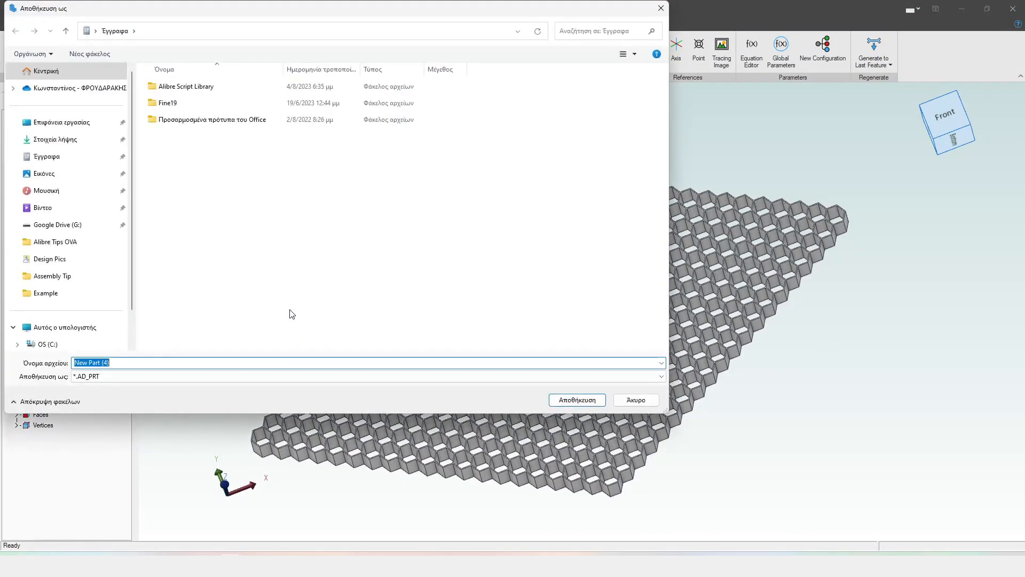
pyautogui.click(109, 293)
pyautogui.click(139, 363)
pyautogui.write('hoo')
pyautogui.press('BackSpace')
pyautogui.press('BackSpace')
pyautogui.press('BackSpace')
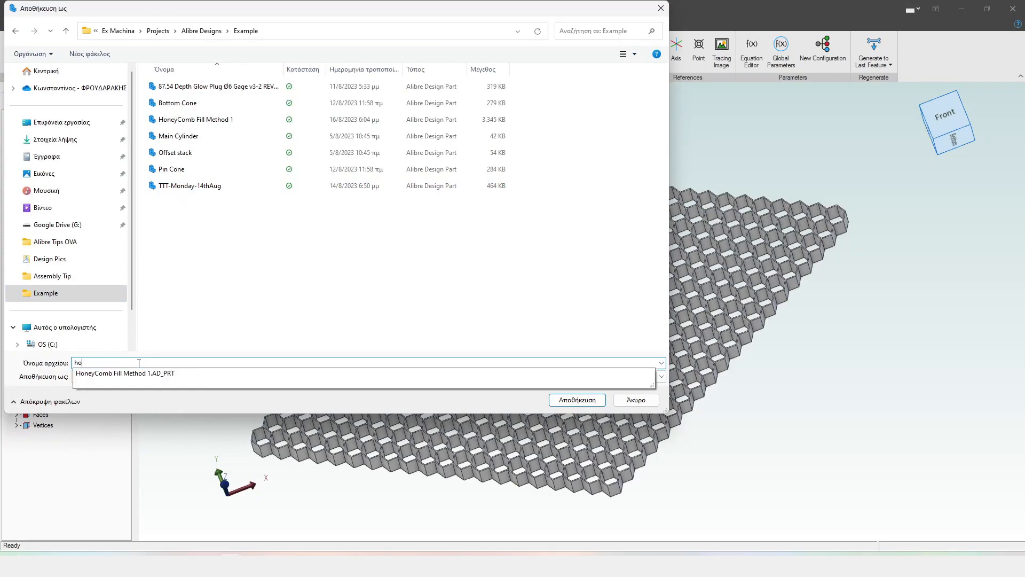
pyautogui.write('Honeyco')
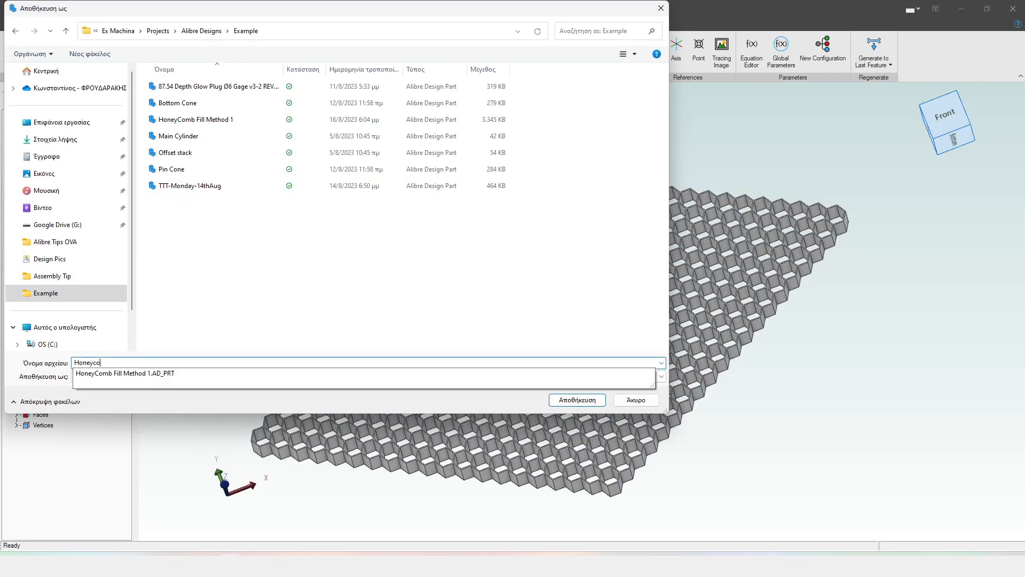
pyautogui.write('mb Structure')
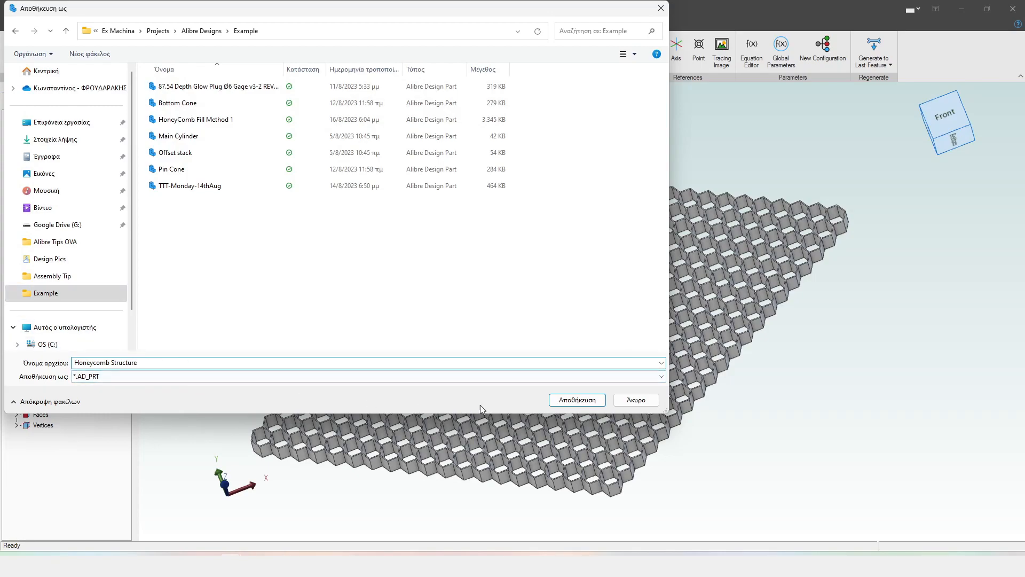
pyautogui.click(561, 401)
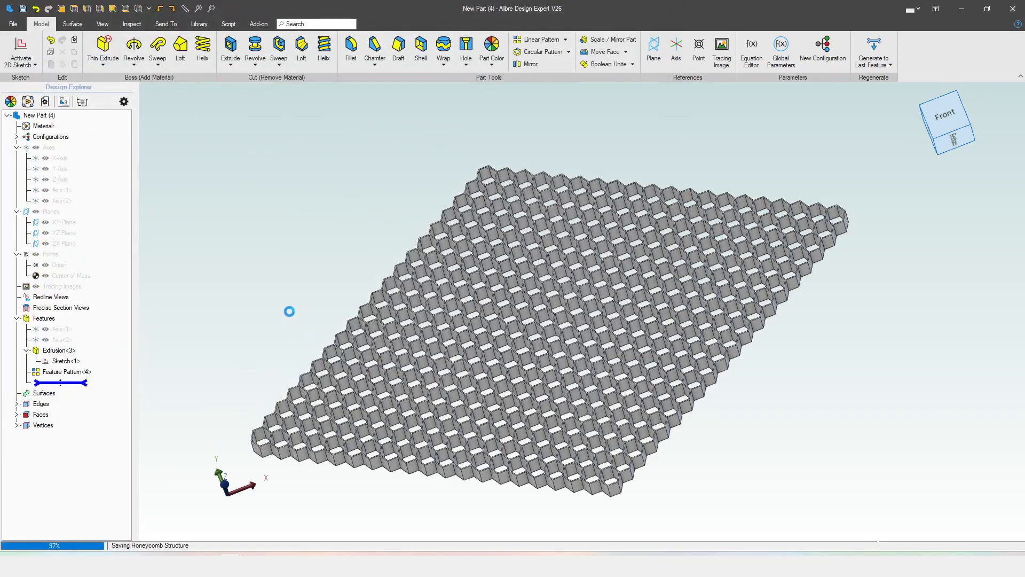
pyautogui.moveTo(290, 311)
pyautogui.mouseDown(button='middle')
pyautogui.moveTo(343, 284)
pyautogui.moveTo(318, 294)
pyautogui.mouseUp(button='middle')
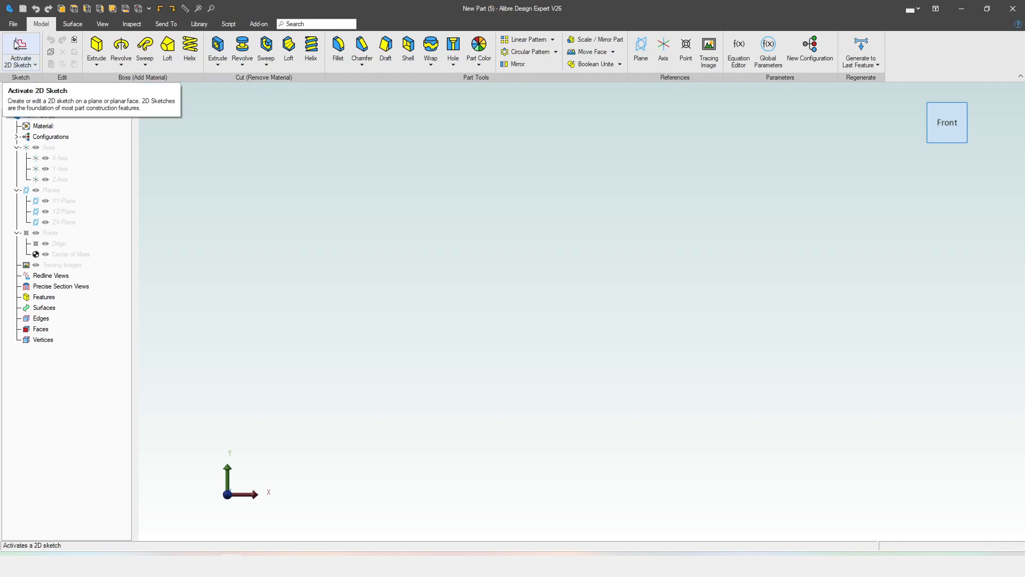
# - In the new part, start a sketch on the XY-Plane and draw a reference rectangle centred on the origin
pyautogui.doubleClick(82, 202)
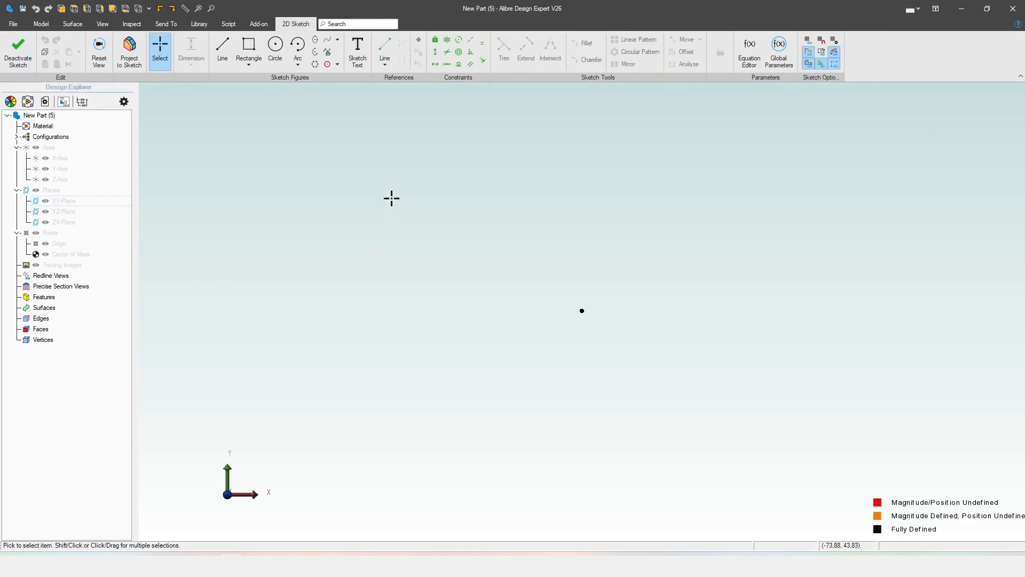
pyautogui.click(384, 63)
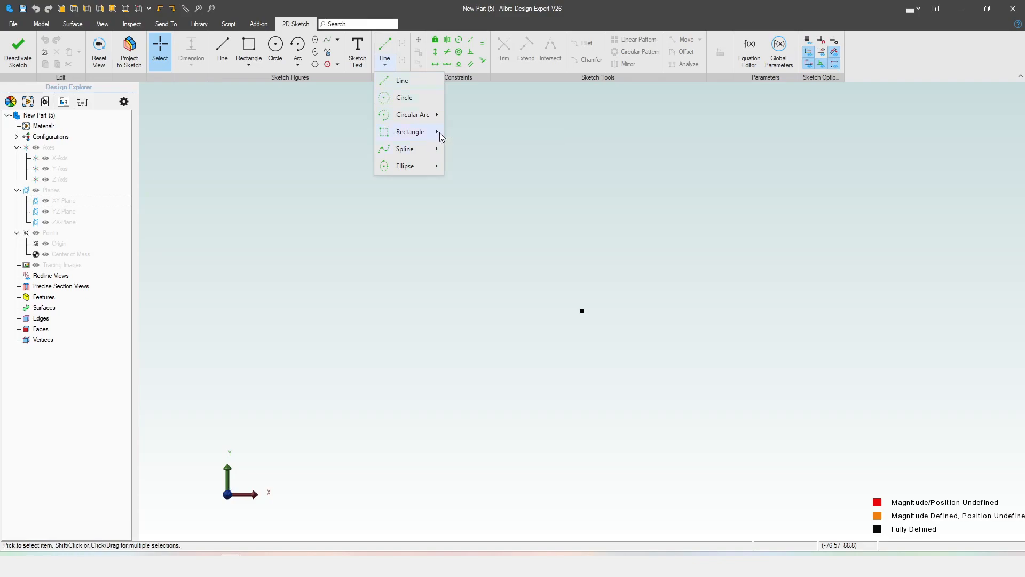
pyautogui.moveTo(438, 133)
pyautogui.click(469, 167)
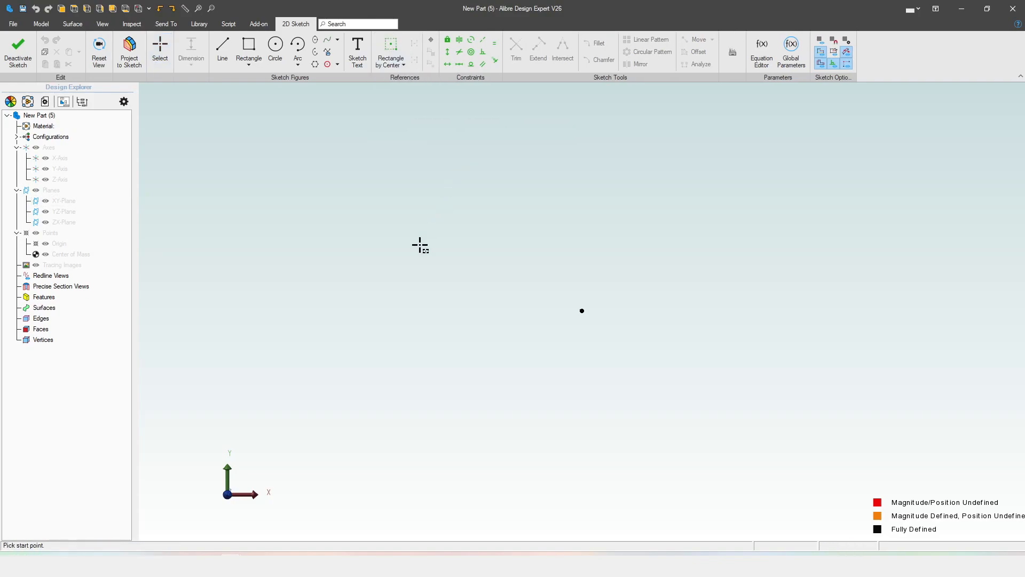
pyautogui.click(581, 311)
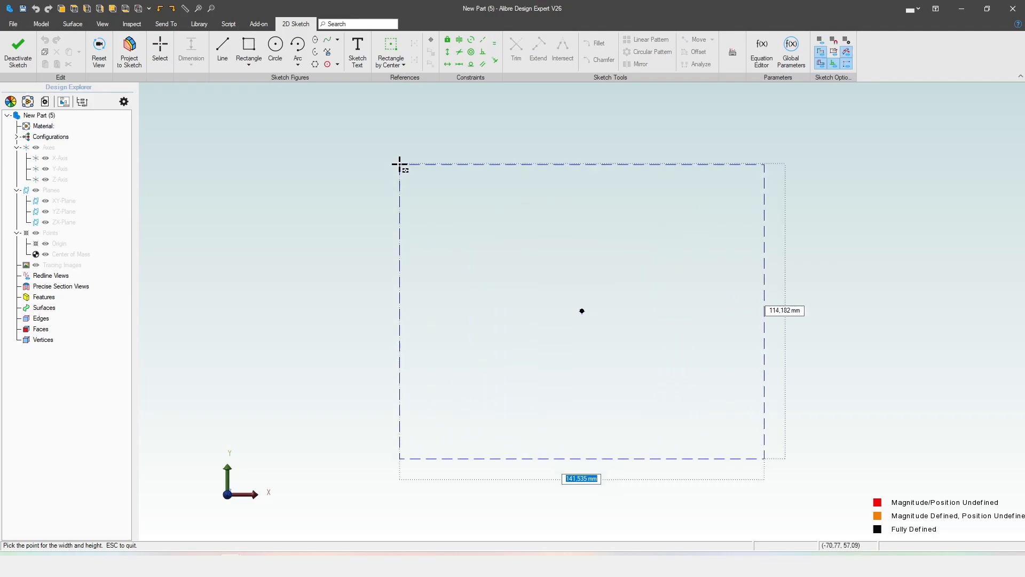
pyautogui.click(355, 139)
pyautogui.press('Escape')
# - Apply an equal constraint to the upper and left sides of the reference rectangle
pyautogui.press('e')
pyautogui.click(405, 139)
pyautogui.click(359, 185)
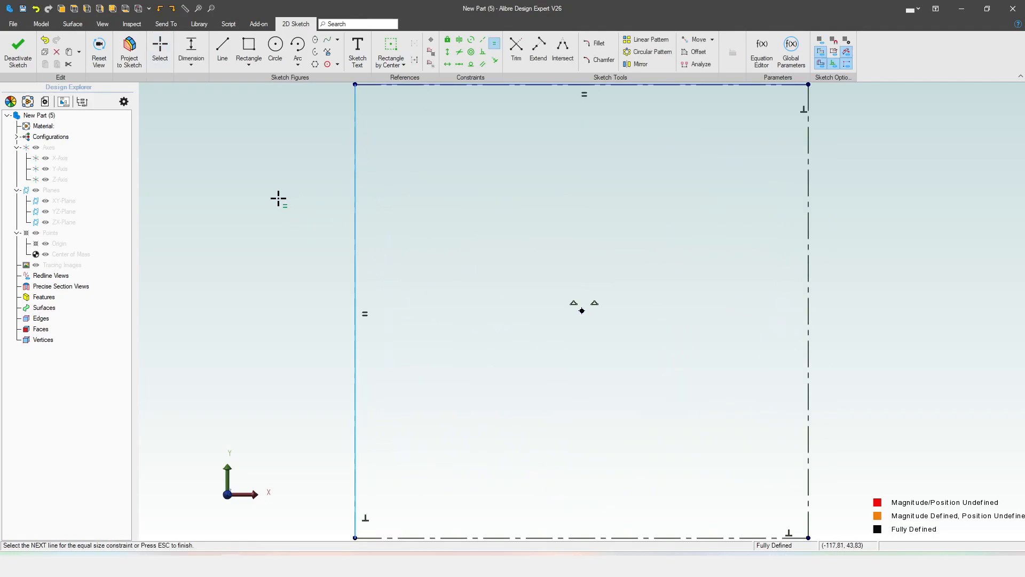
pyautogui.scroll(-3, 329, 235)
pyautogui.press('Escape')
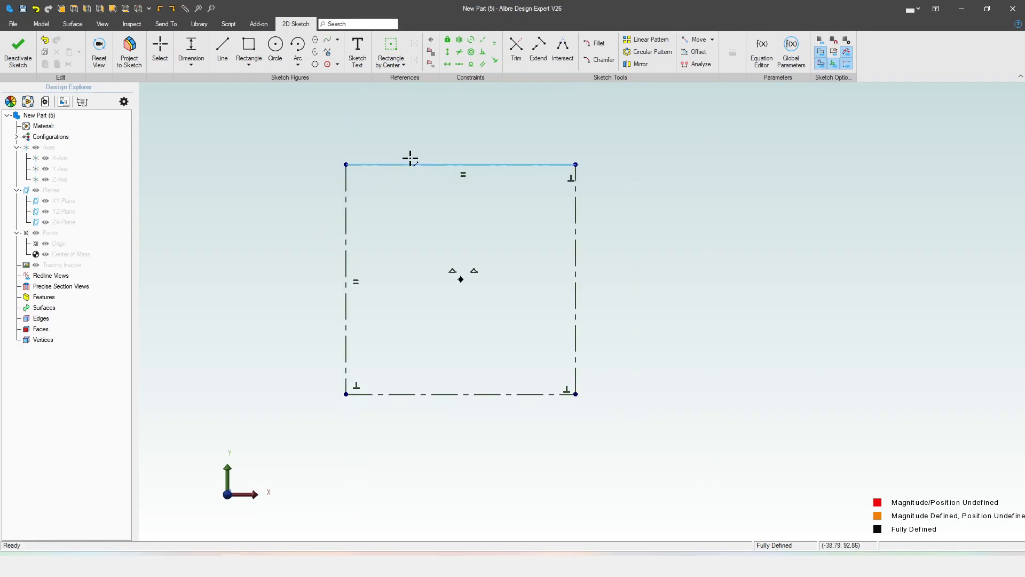
# - Dimension the upper side of the reference square as 300 mm
pyautogui.click(410, 158)
pyautogui.click(414, 144)
pyautogui.write('300')
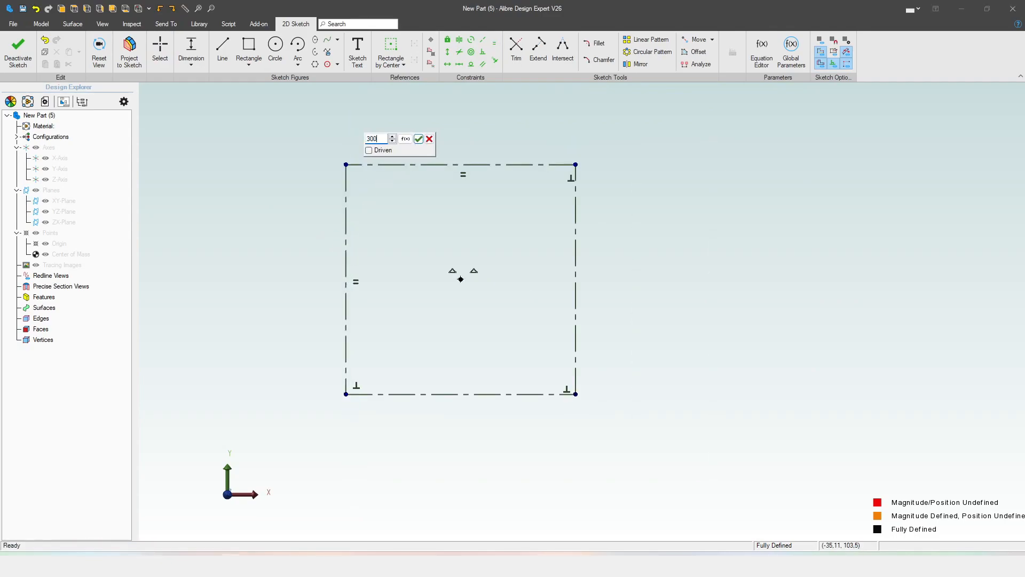
pyautogui.press('Return')
pyautogui.scroll(-2, 534, 336)
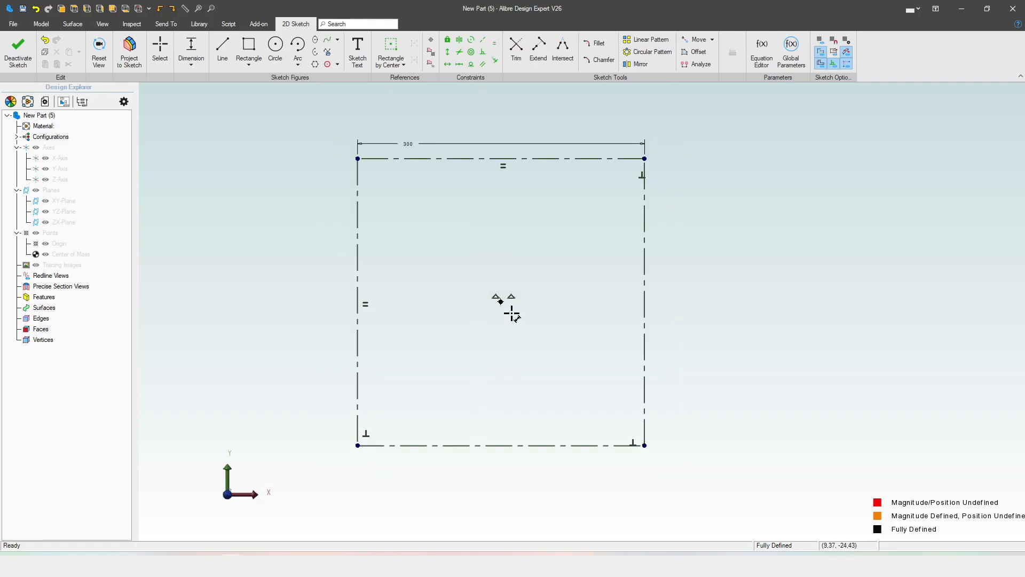
pyautogui.press('Escape')
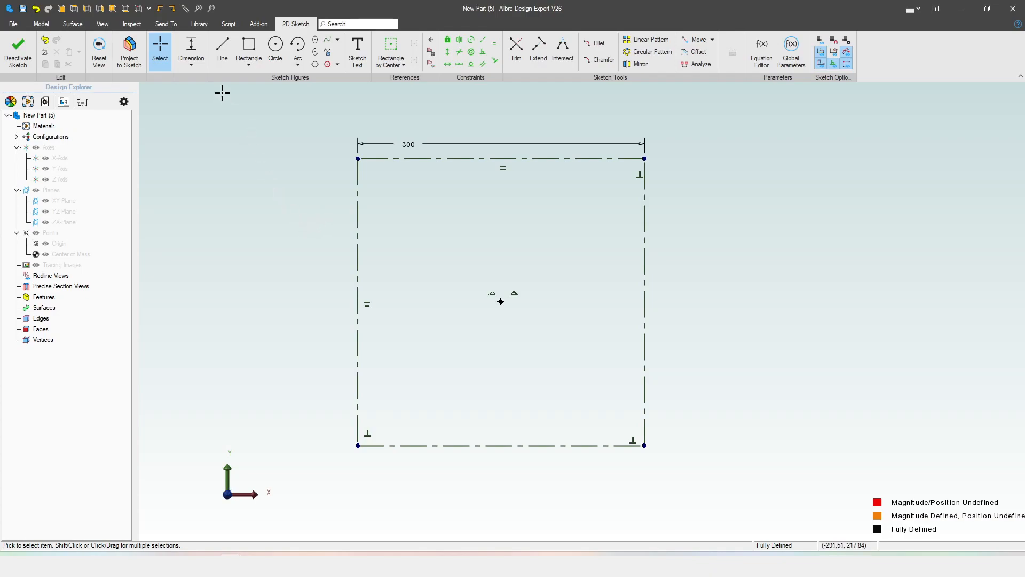
# - Sketch a closed, irregular nine-point spline inside the reference square, with a concave notch at the upper right
pyautogui.click(326, 40)
pyautogui.click(500, 192)
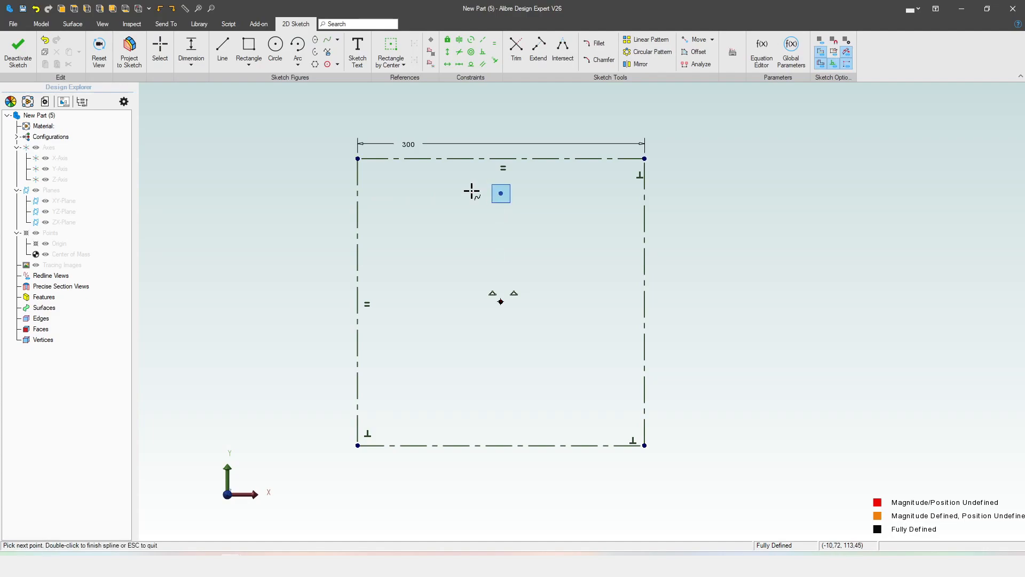
pyautogui.click(418, 176)
pyautogui.click(379, 304)
pyautogui.click(436, 397)
pyautogui.click(468, 432)
pyautogui.click(576, 385)
pyautogui.click(631, 367)
pyautogui.click(611, 230)
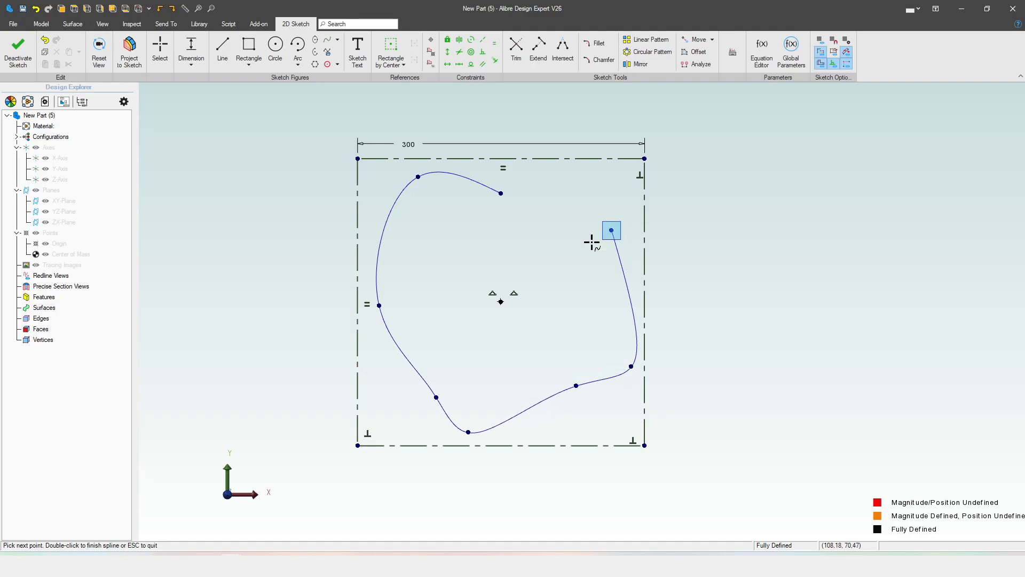
pyautogui.click(546, 257)
pyautogui.click(502, 194)
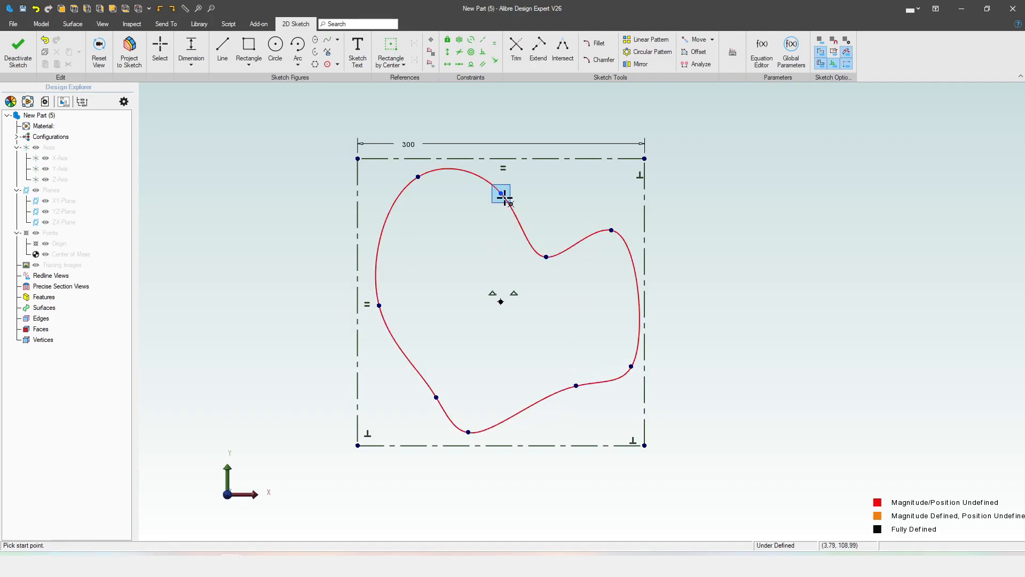
pyautogui.press('Escape')
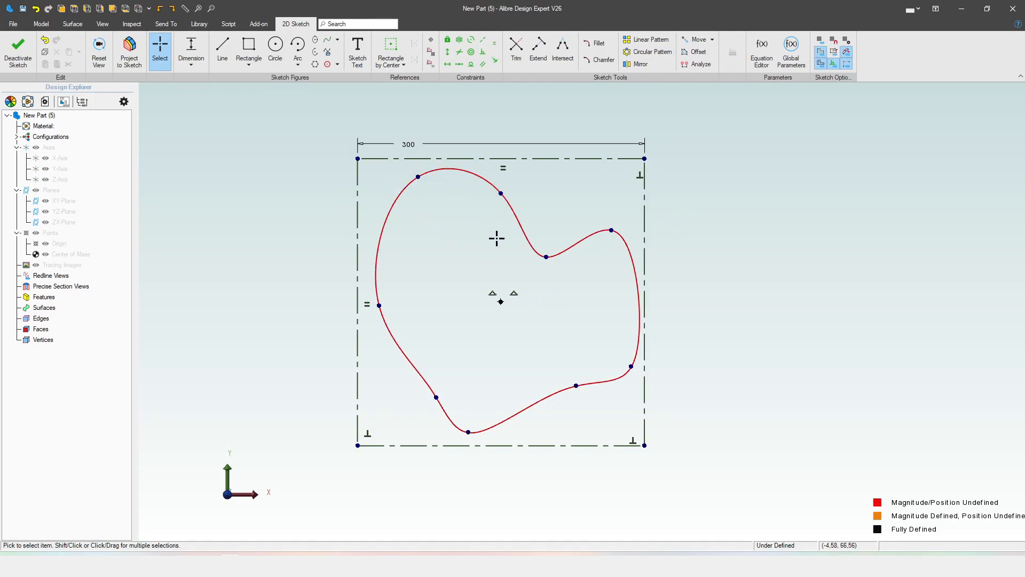
# - Extrude the closed spline profile as a boss to a depth of 8 mm
pyautogui.press('e')
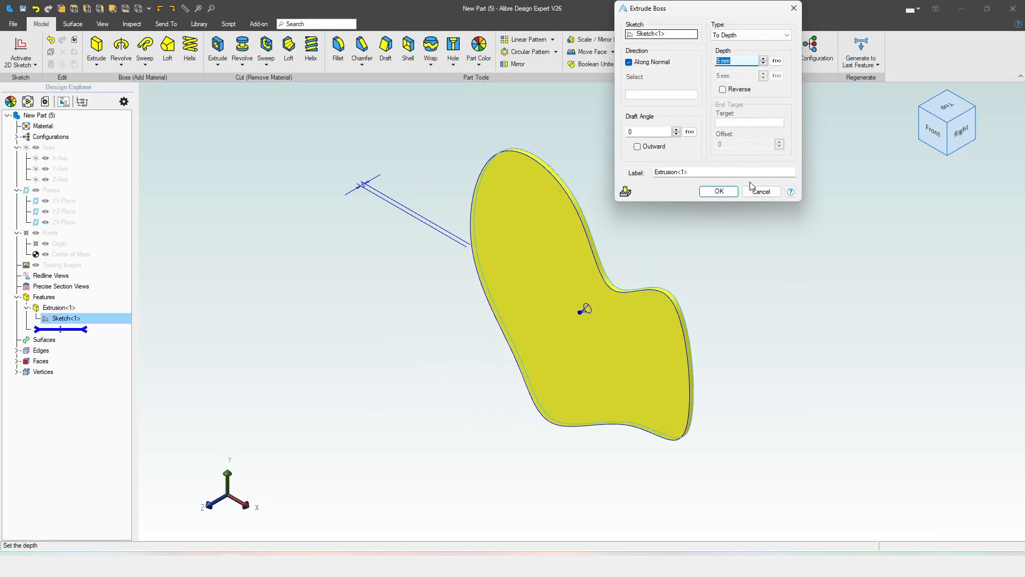
pyautogui.write('8')
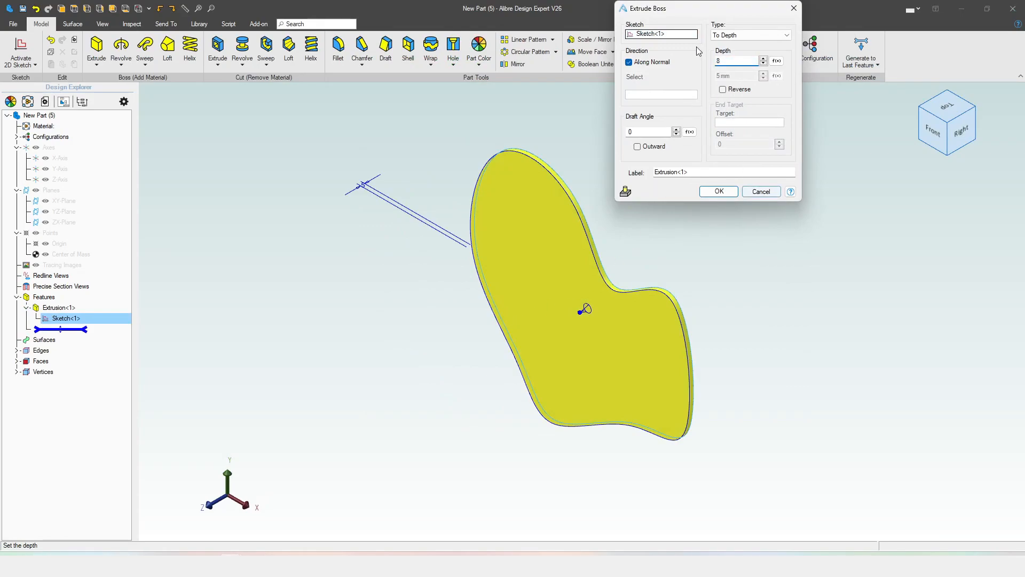
pyautogui.press('Tab')
pyautogui.click(720, 191)
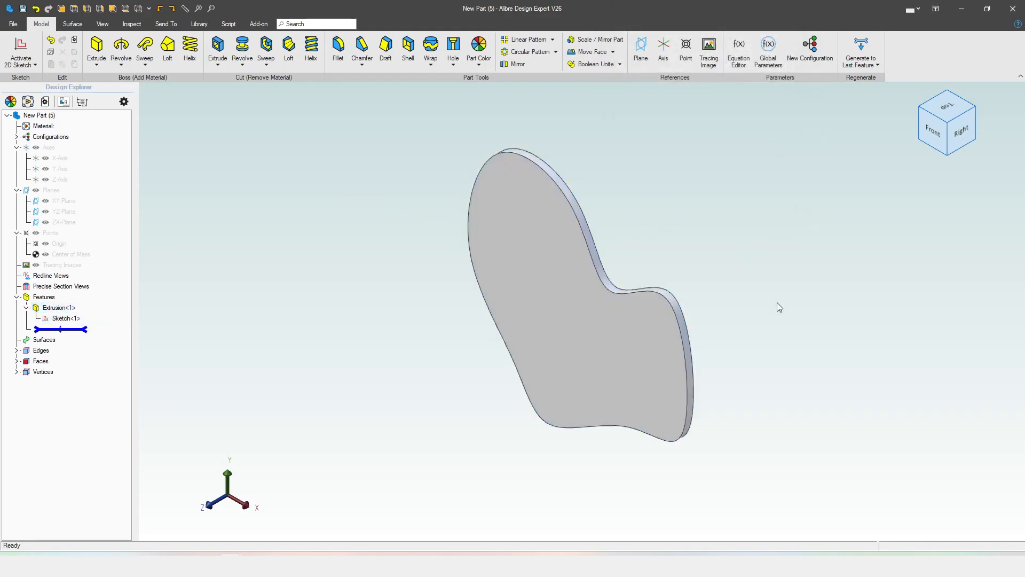
# - Start a Boolean Intersect on the plate and insert one copy of the Honeycomb Structure part
pyautogui.moveTo(759, 324); pyautogui.dragTo(758, 288, button='middle')
pyautogui.click(620, 65)
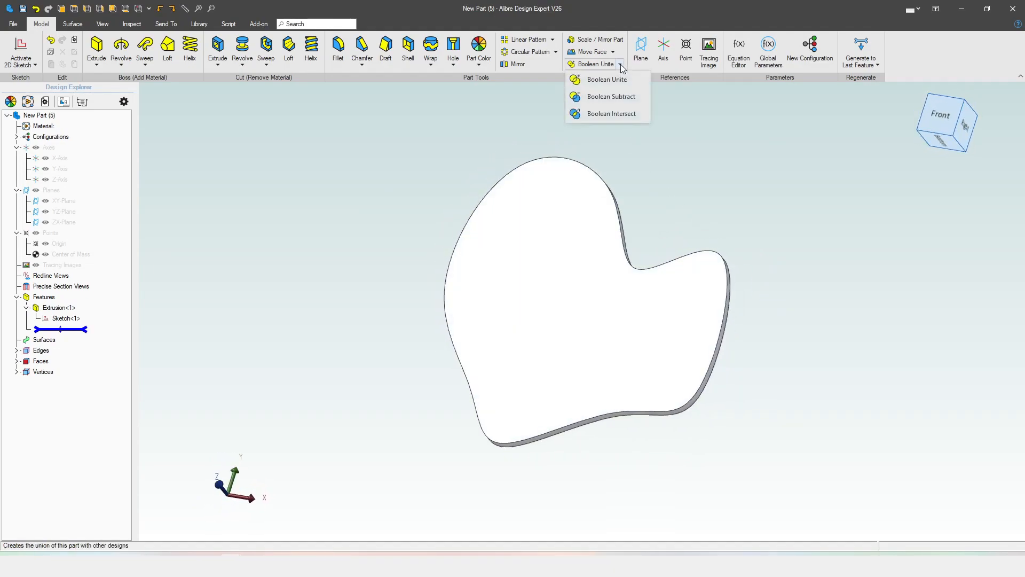
pyautogui.click(623, 117)
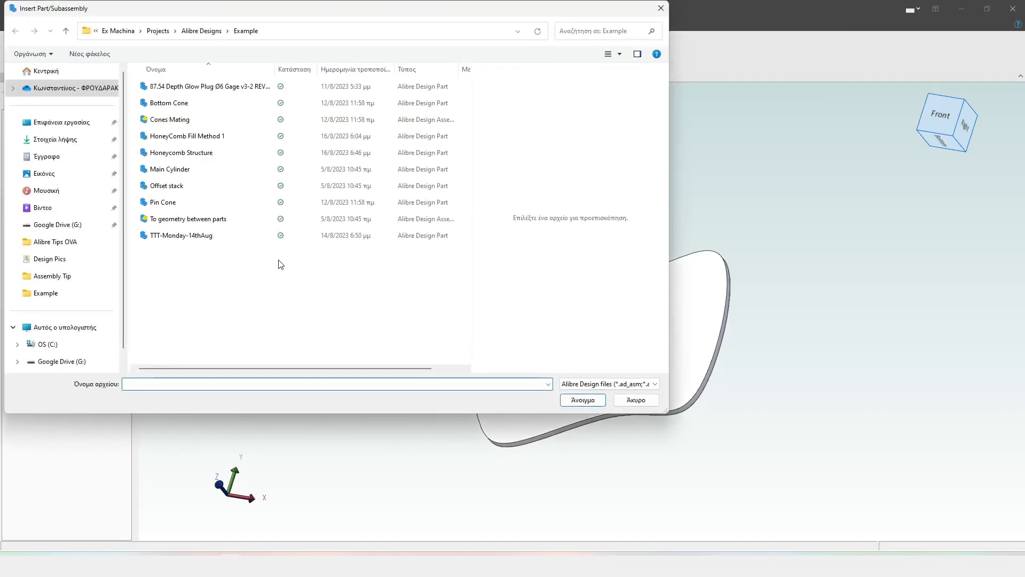
pyautogui.click(211, 153)
pyautogui.click(576, 404)
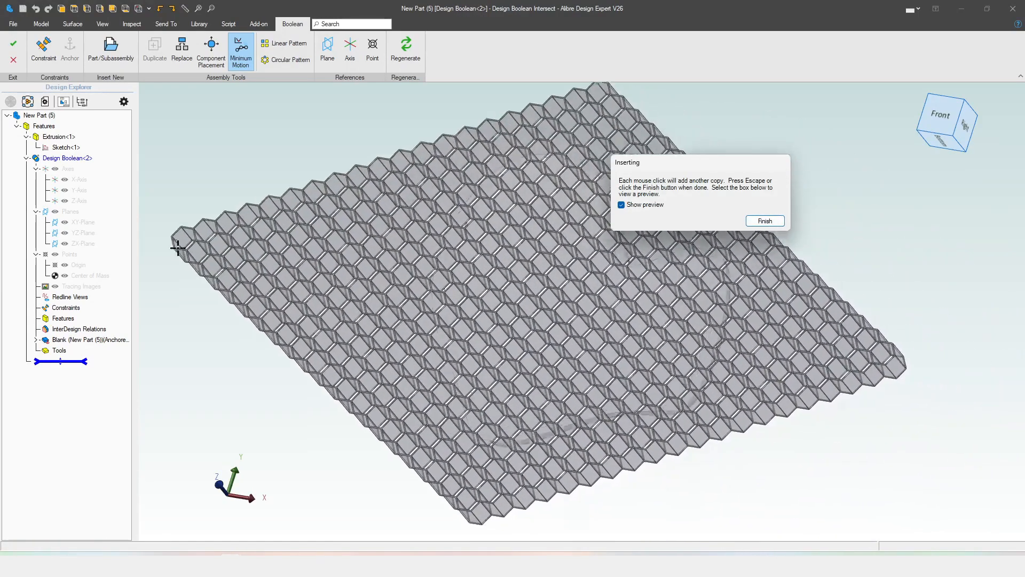
pyautogui.click(199, 243)
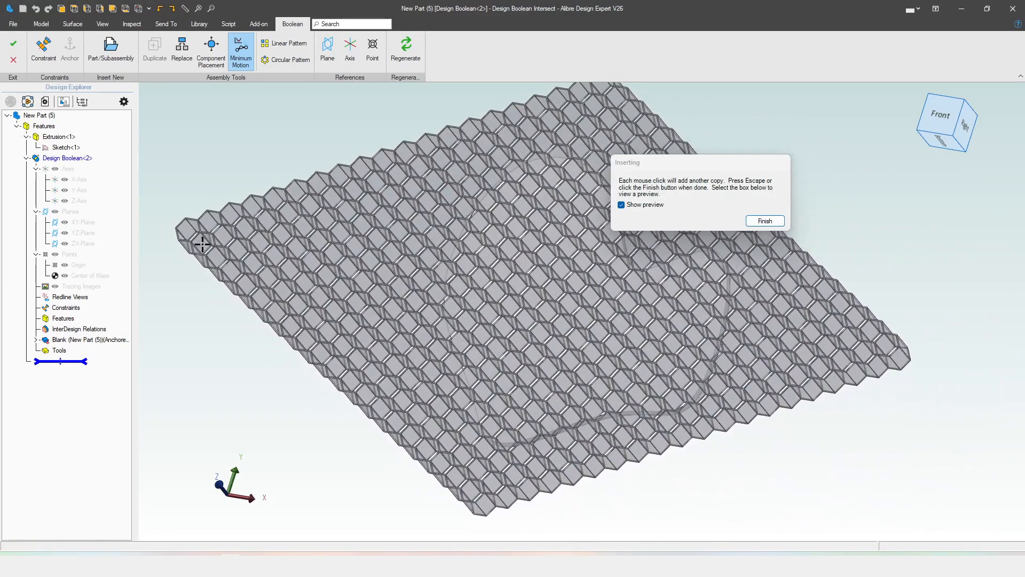
# - Add a coincident constraint between the honeycomb sheet's end face and the plate's flat back face
pyautogui.moveTo(704, 238); pyautogui.dragTo(300, 252, button='middle')
pyautogui.click(41, 57)
pyautogui.scroll(10, 182, 385)
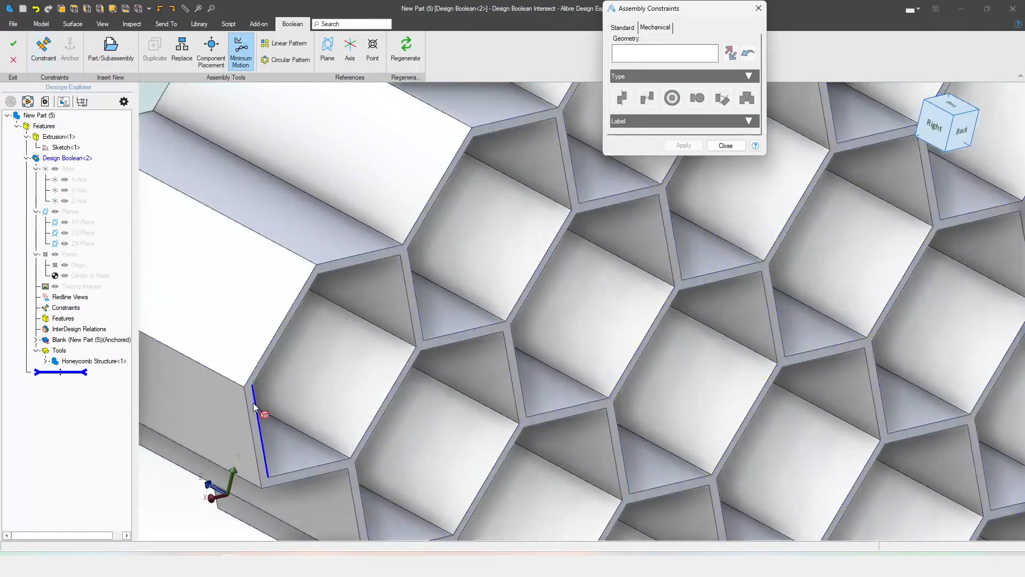
pyautogui.click(252, 402)
pyautogui.scroll(-8, 252, 395)
pyautogui.scroll(-3, 252, 395)
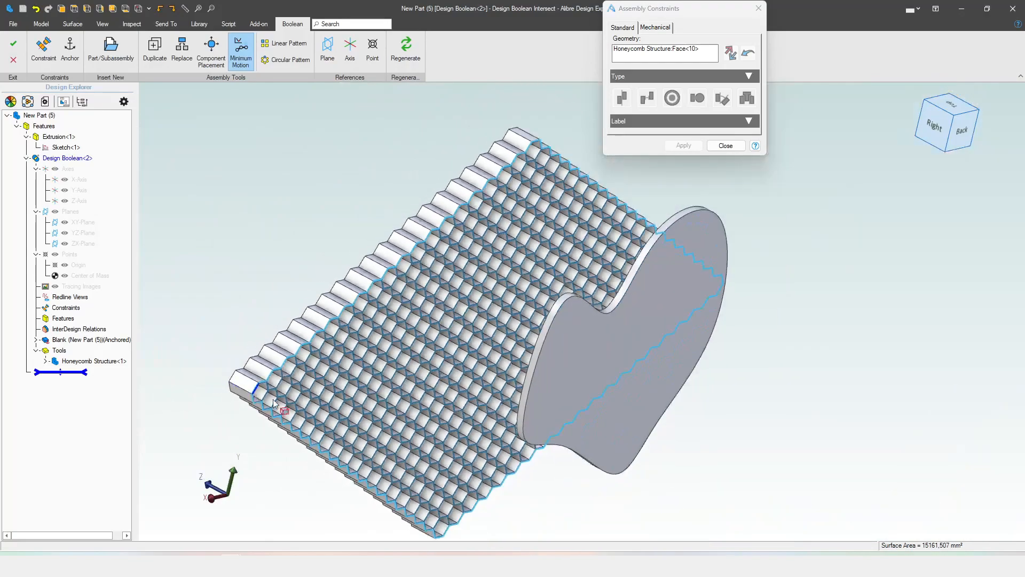
pyautogui.click(647, 365)
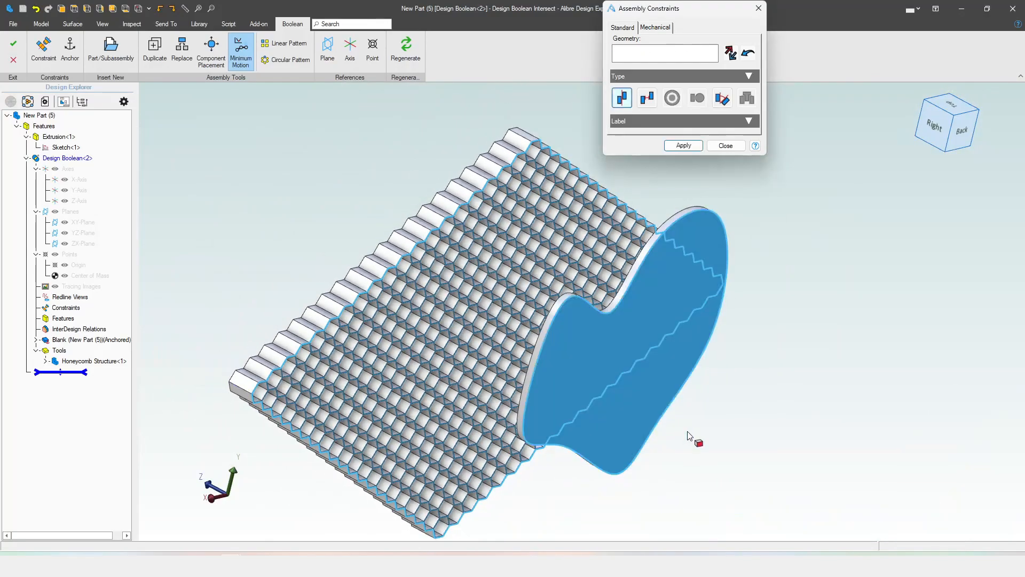
pyautogui.click(684, 146)
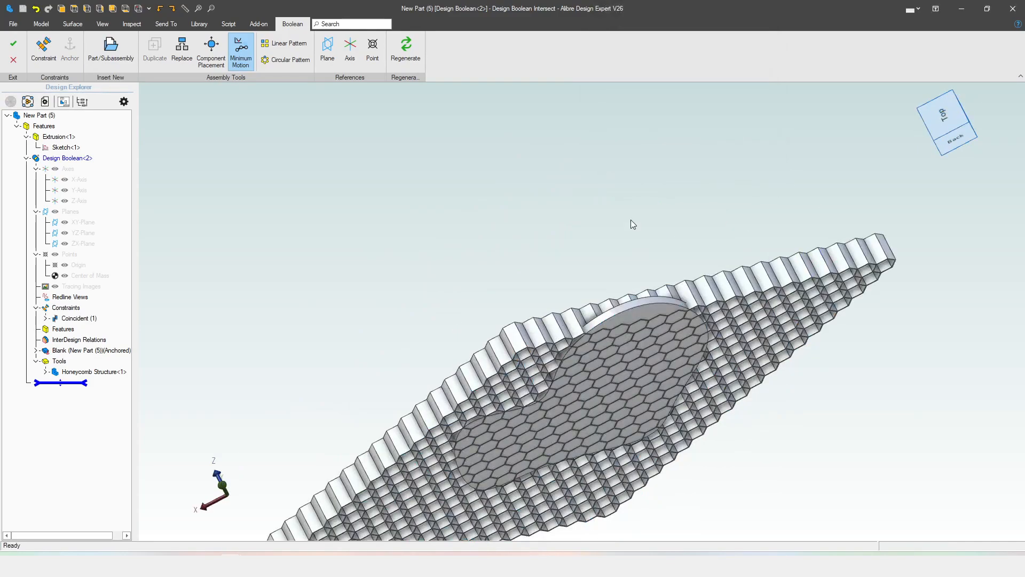
# - Shift the honeycomb sheet within the plate's plane so that it covers the whole plate outline in the front view
pyautogui.moveTo(633, 222); pyautogui.dragTo(685, 257, button='right')
pyautogui.moveTo(741, 396); pyautogui.dragTo(728, 364)
pyautogui.moveTo(700, 376); pyautogui.dragTo(686, 390, button='right')
pyautogui.click(922, 134)
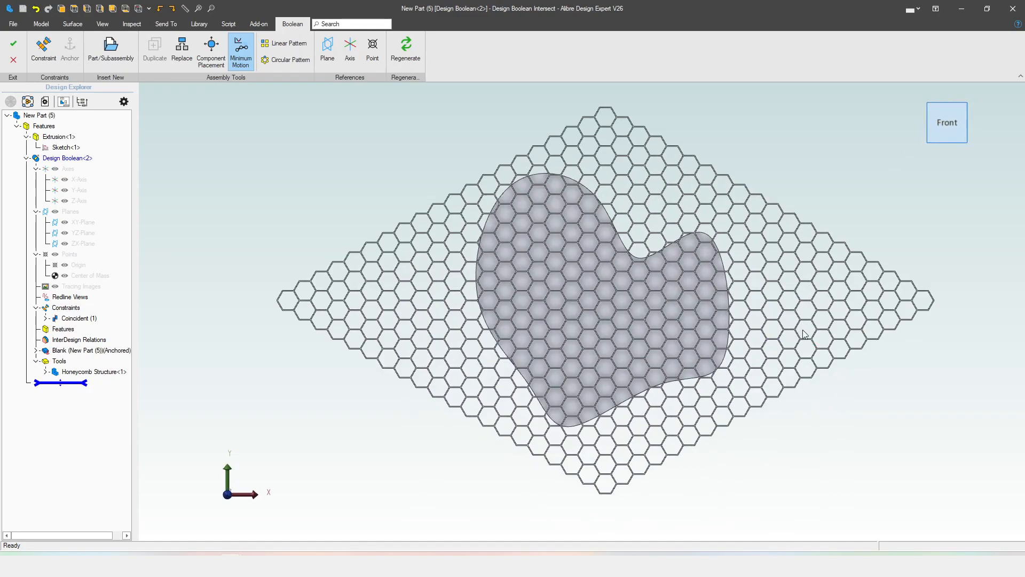
pyautogui.moveTo(789, 338); pyautogui.dragTo(764, 337)
pyautogui.moveTo(486, 471)
pyautogui.mouseDown(button='right')
pyautogui.moveTo(494, 437)
pyautogui.moveTo(485, 453)
pyautogui.mouseUp(button='right')
# - Complete the Boolean Intersect to trim the honeycomb to the plate's outline, and inspect the resulting body
pyautogui.click(14, 43)
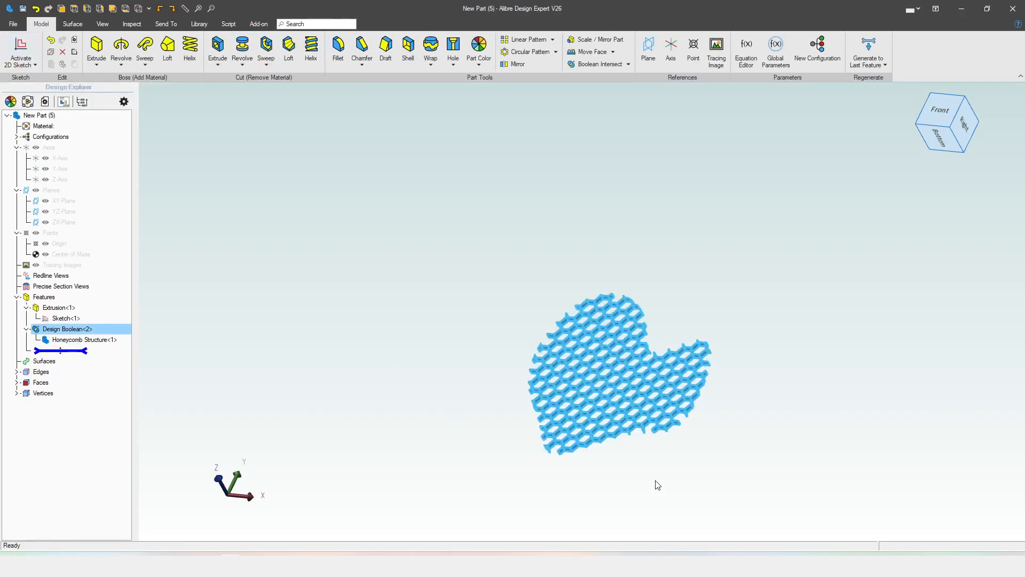
pyautogui.click(627, 449)
pyautogui.moveTo(633, 454); pyautogui.dragTo(630, 498, button='middle')
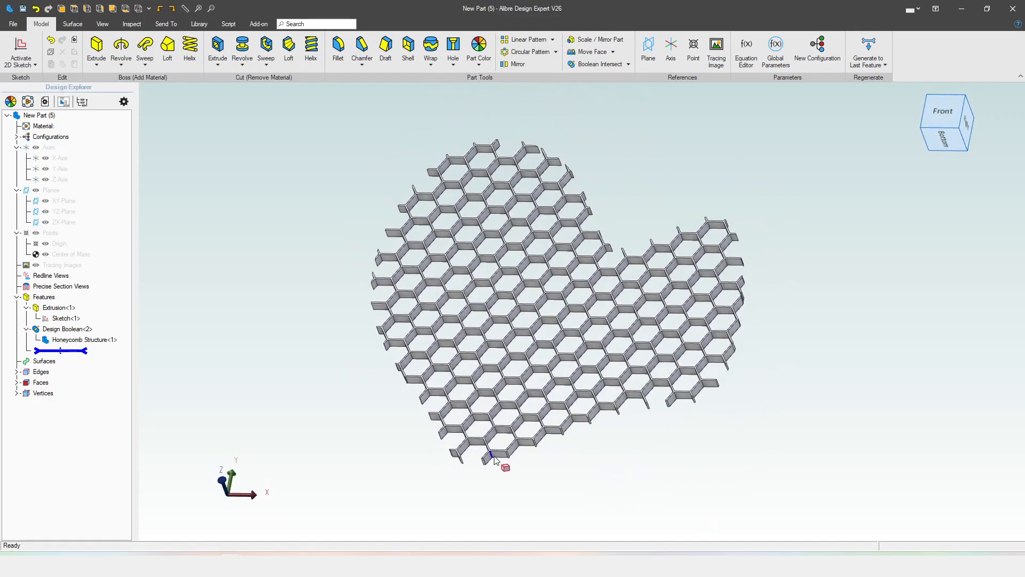
# - Sketch on the XY-Plane and project the original plate outline sketch into it as an associative sketch figure, excluding reference figures
pyautogui.click(24, 49)
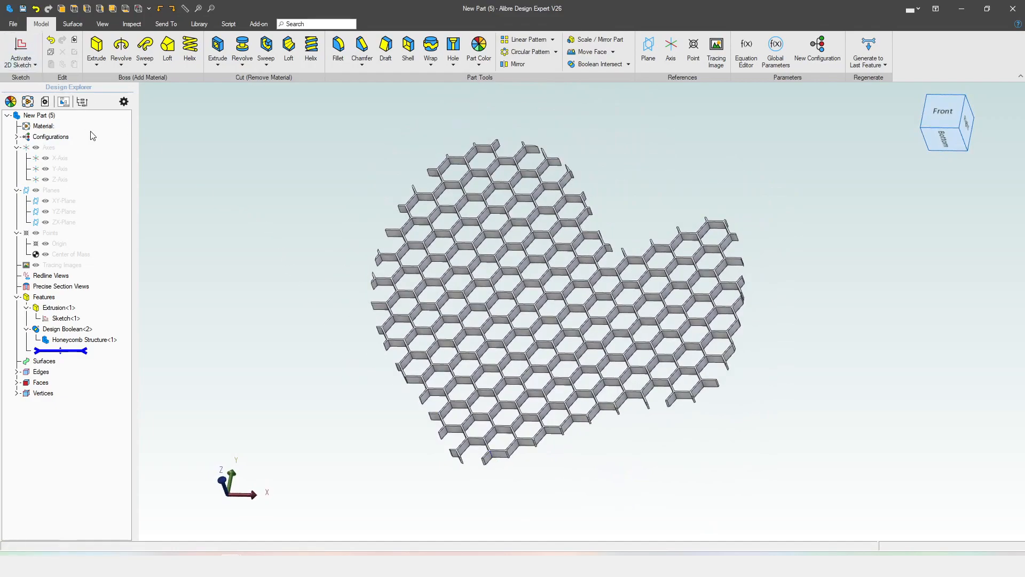
pyautogui.click(67, 202)
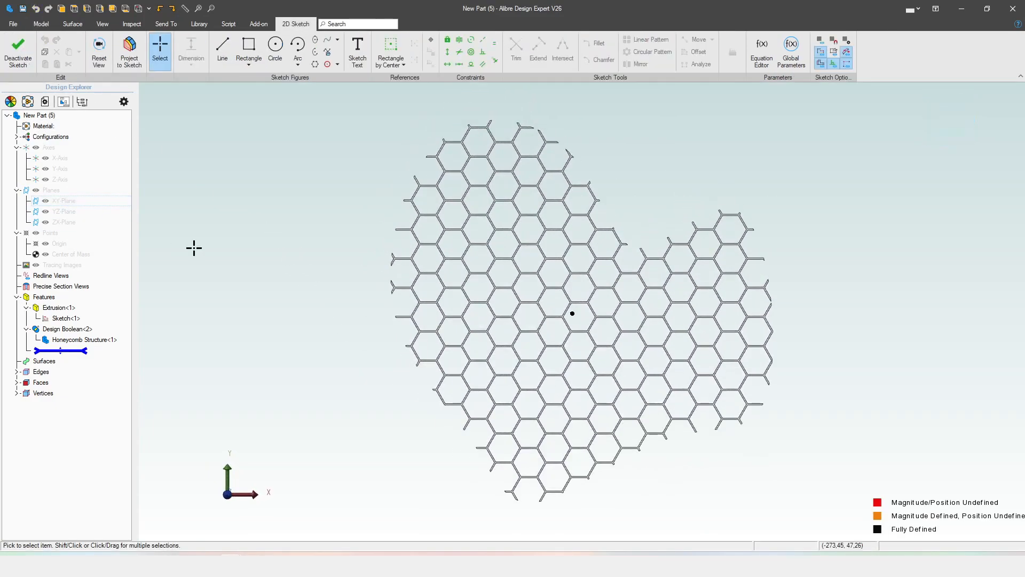
pyautogui.click(130, 53)
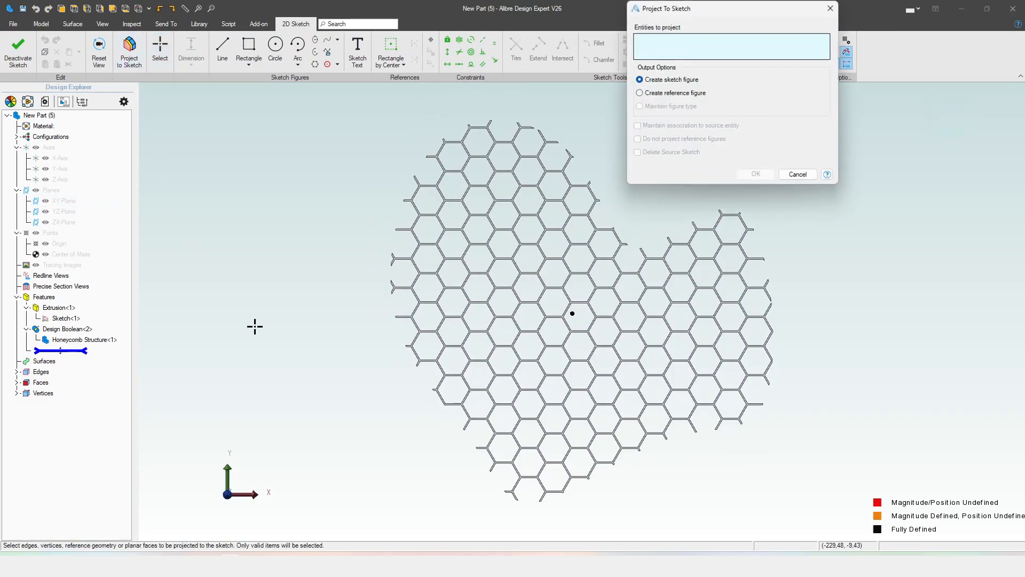
pyautogui.click(74, 319)
pyautogui.click(675, 80)
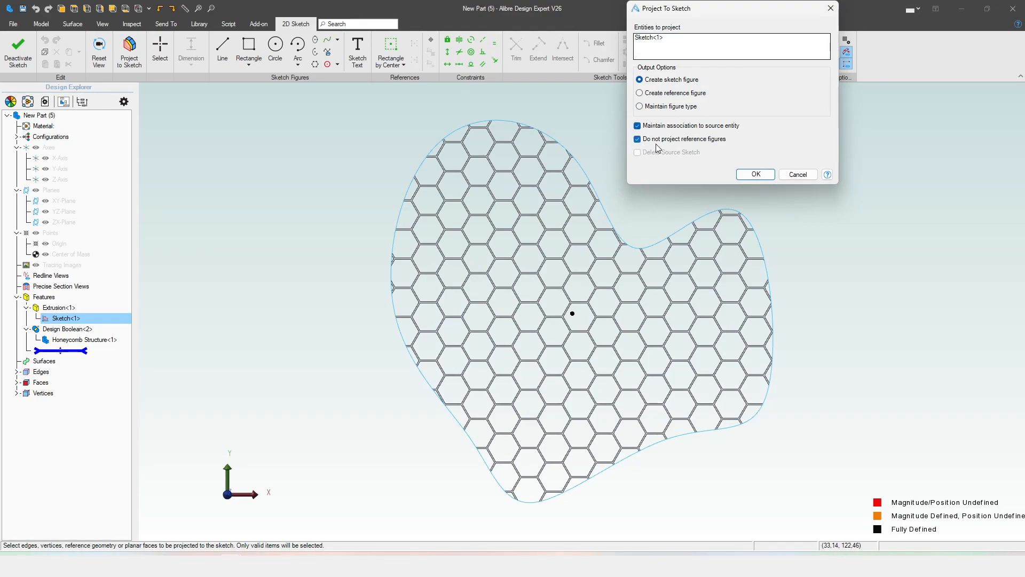
pyautogui.click(753, 174)
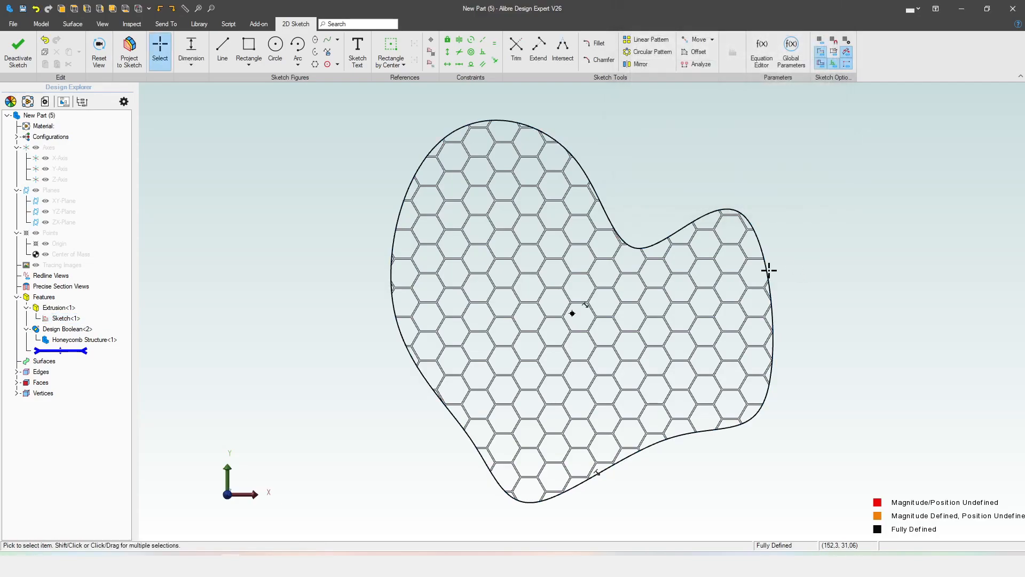
pyautogui.click(18, 51)
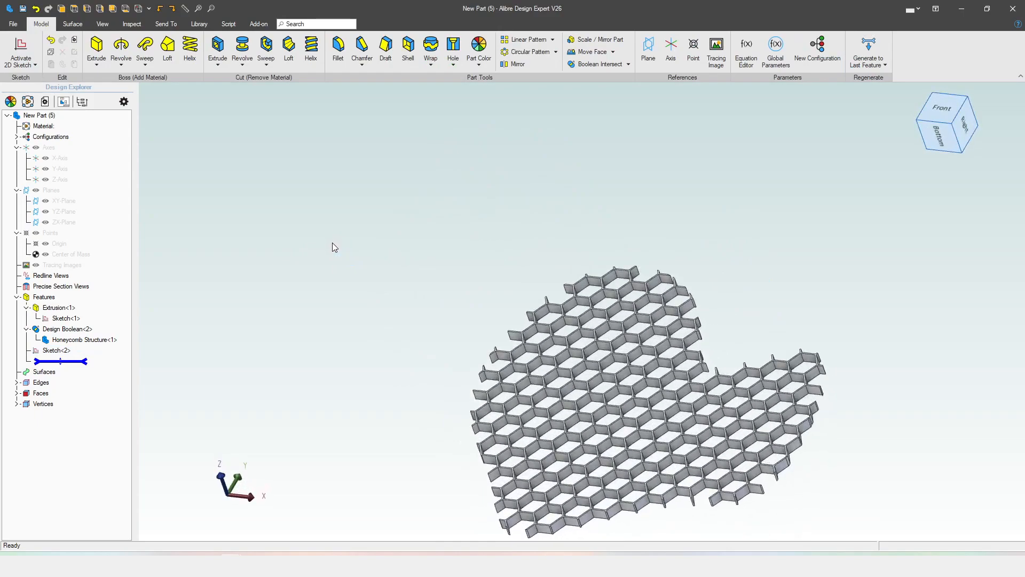
# - Start a thin boss extrusion of the projected outline with wall thickness 0 on side 1 and 2.5 mm on side 2
pyautogui.click(56, 351)
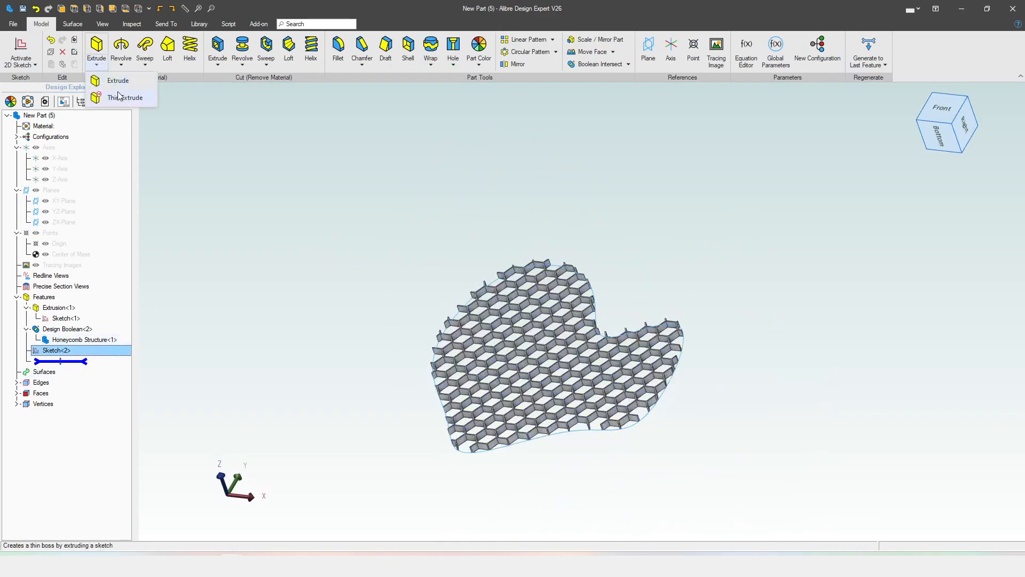
pyautogui.click(96, 48)
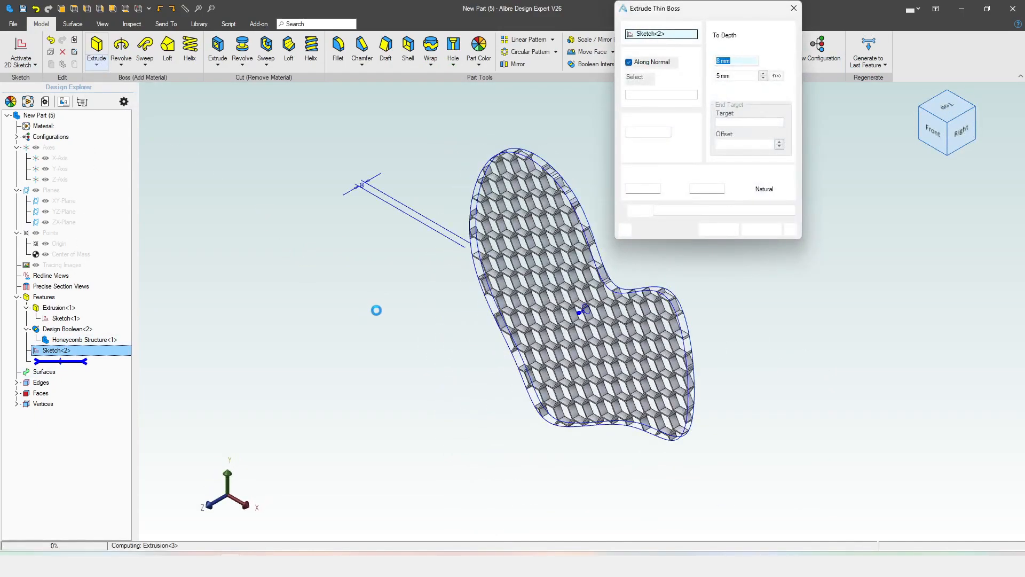
pyautogui.doubleClick(694, 189)
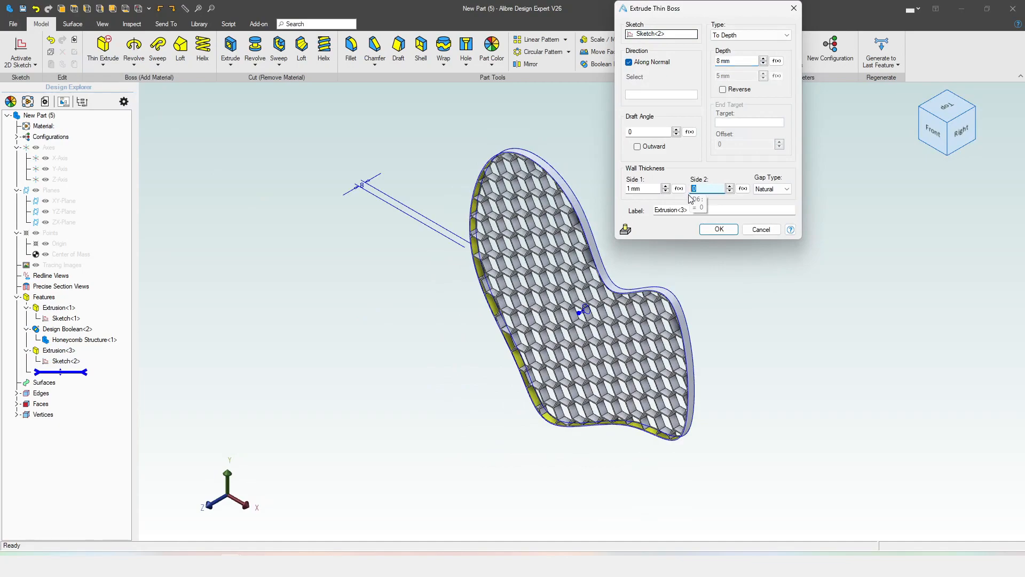
pyautogui.write('1')
pyautogui.write('2.5')
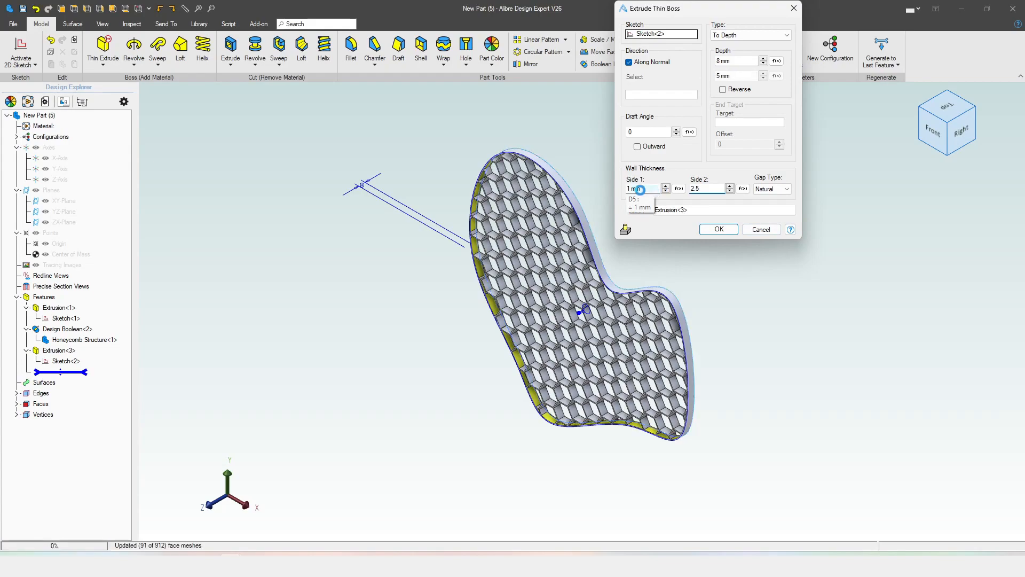
pyautogui.click(640, 189)
pyautogui.write('0')
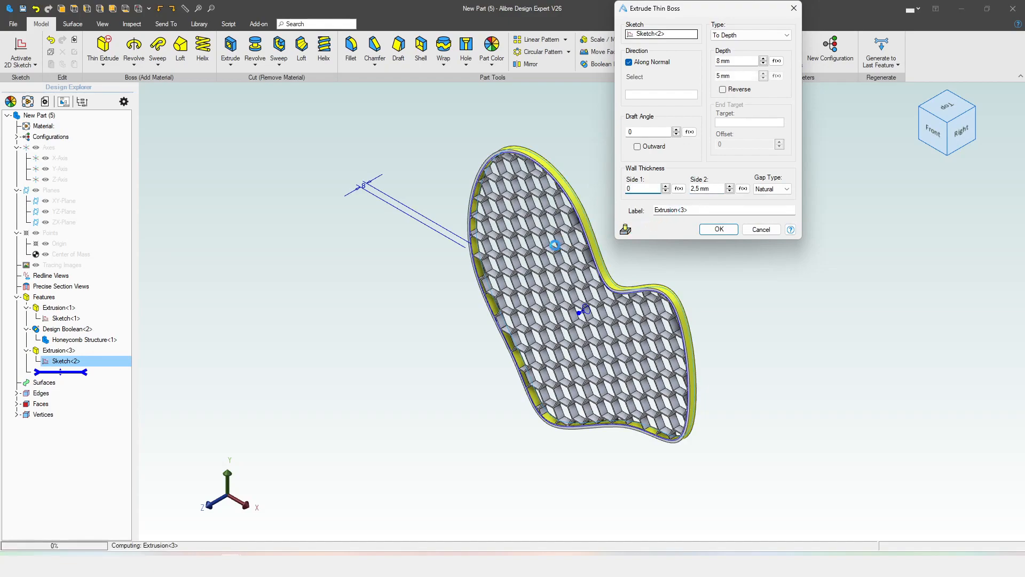
# - Set the thin extrusion type to To Geometry, ending at the honeycomb's front face, complete the rim and inspect it
pyautogui.click(736, 35)
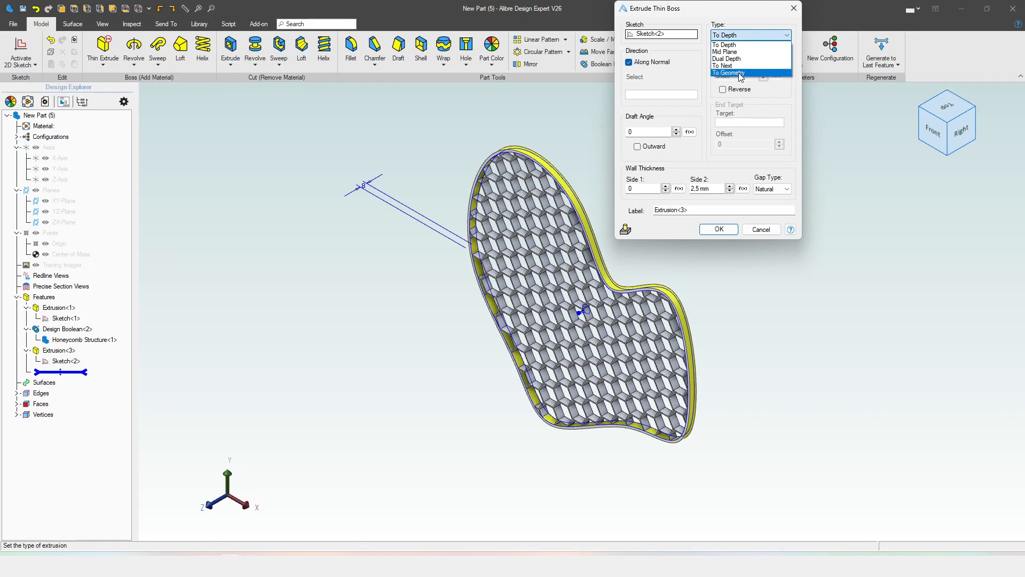
pyautogui.click(740, 73)
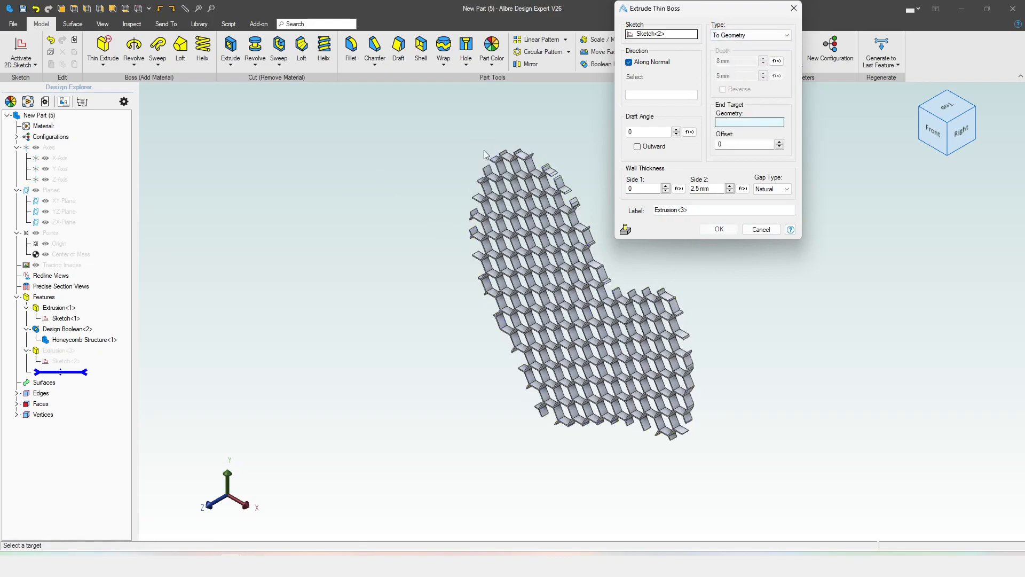
pyautogui.scroll(10, 485, 155)
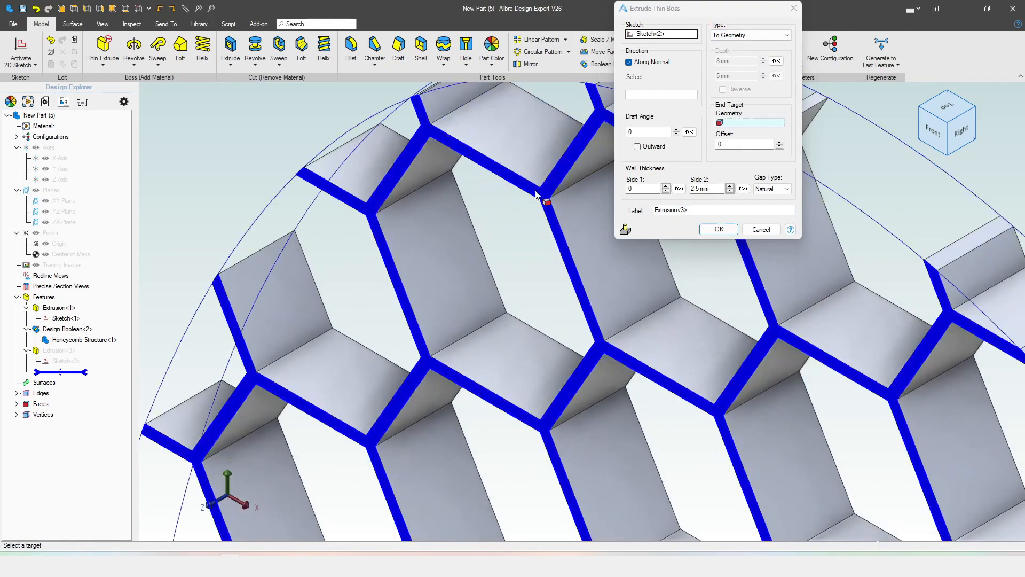
pyautogui.click(484, 222)
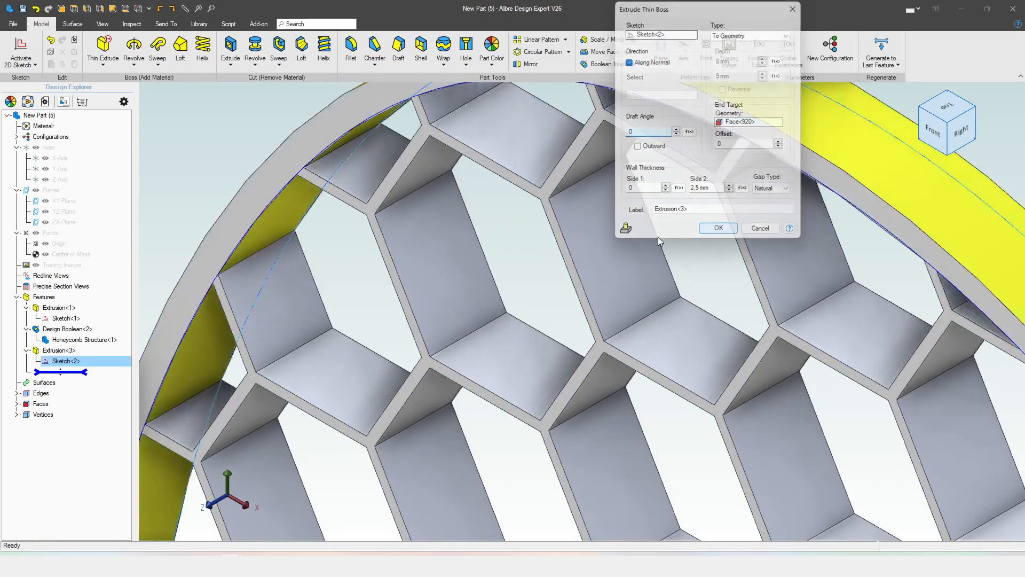
pyautogui.click(719, 228)
pyautogui.scroll(-10, 467, 146)
pyautogui.moveTo(358, 243); pyautogui.dragTo(595, 238, button='middle')
pyautogui.scroll(5, 600, 391)
pyautogui.moveTo(603, 312); pyautogui.dragTo(511, 317, button='middle')
pyautogui.moveTo(380, 353); pyautogui.dragTo(504, 315, button='middle')
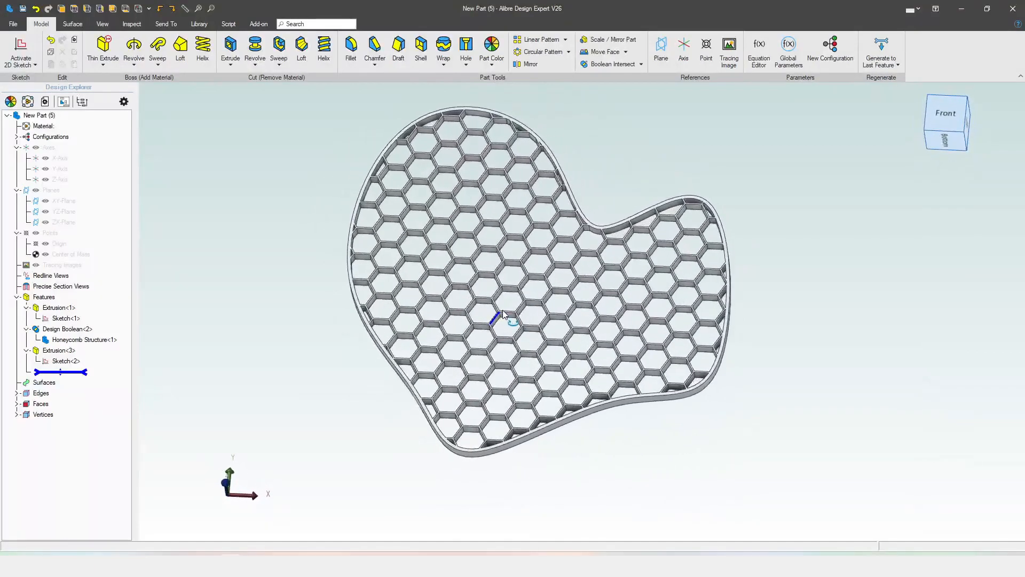
pyautogui.moveTo(495, 277); pyautogui.dragTo(505, 278, button='middle')
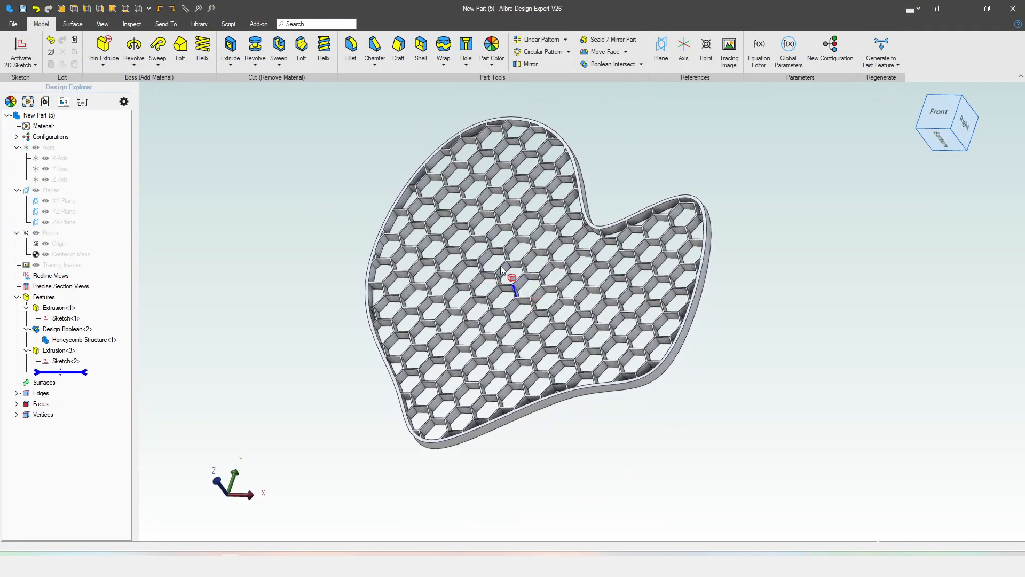
# - Save the part as Honeycomb Base in the Example folder
pyautogui.click(199, 23)
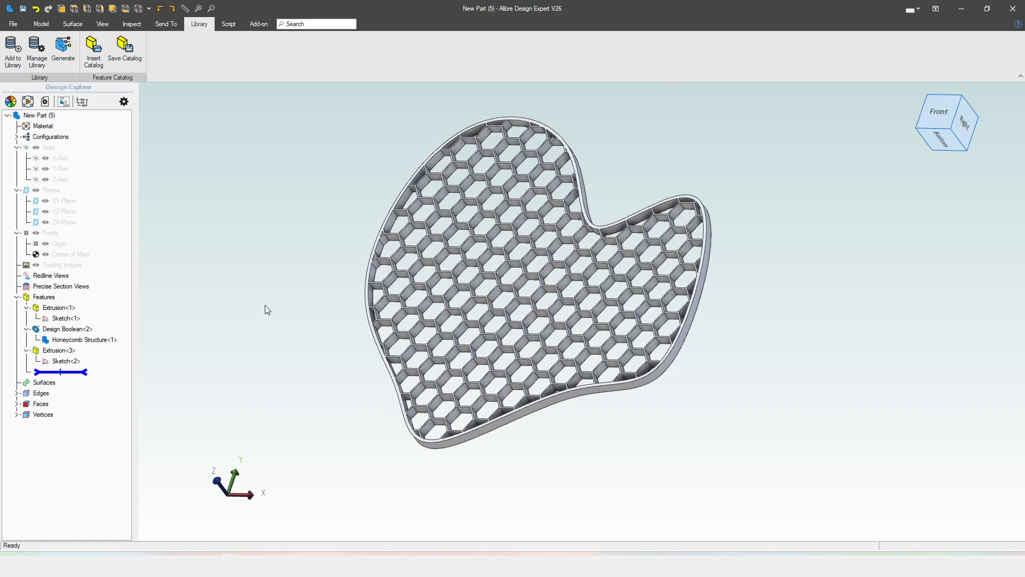
pyautogui.click(23, 8)
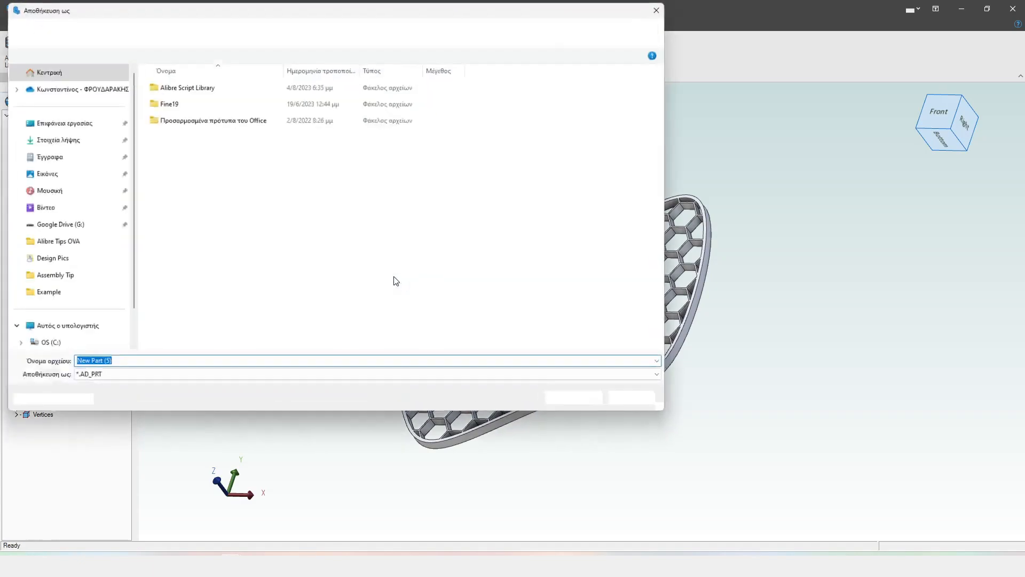
pyautogui.click(83, 297)
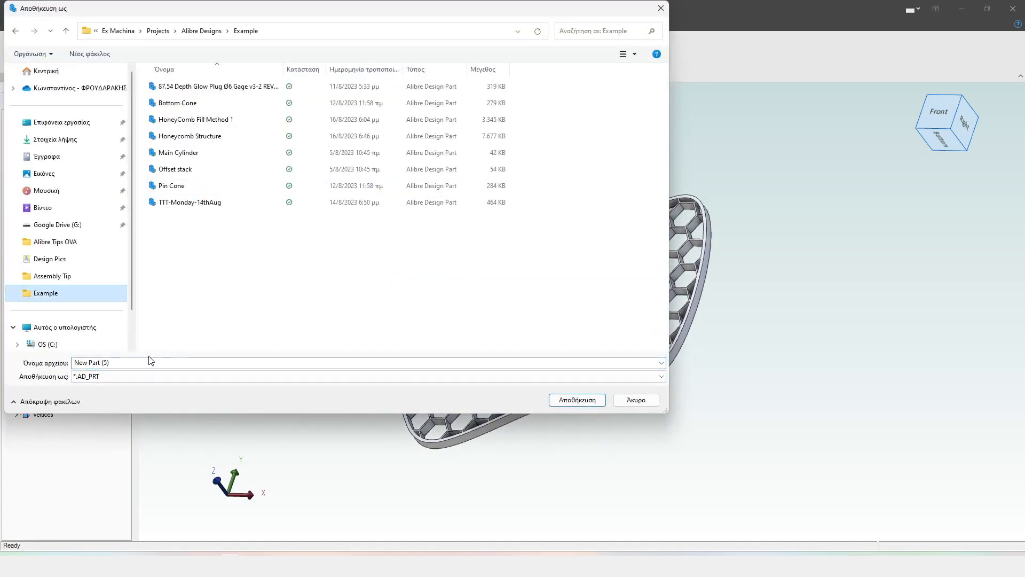
pyautogui.click(166, 363)
pyautogui.write('Honey')
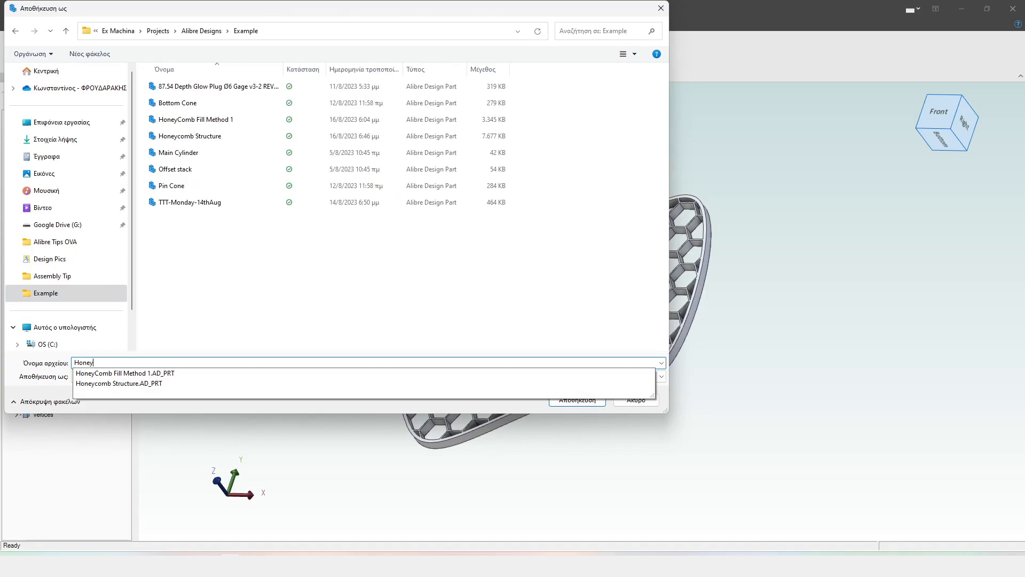
pyautogui.write('comb Base')
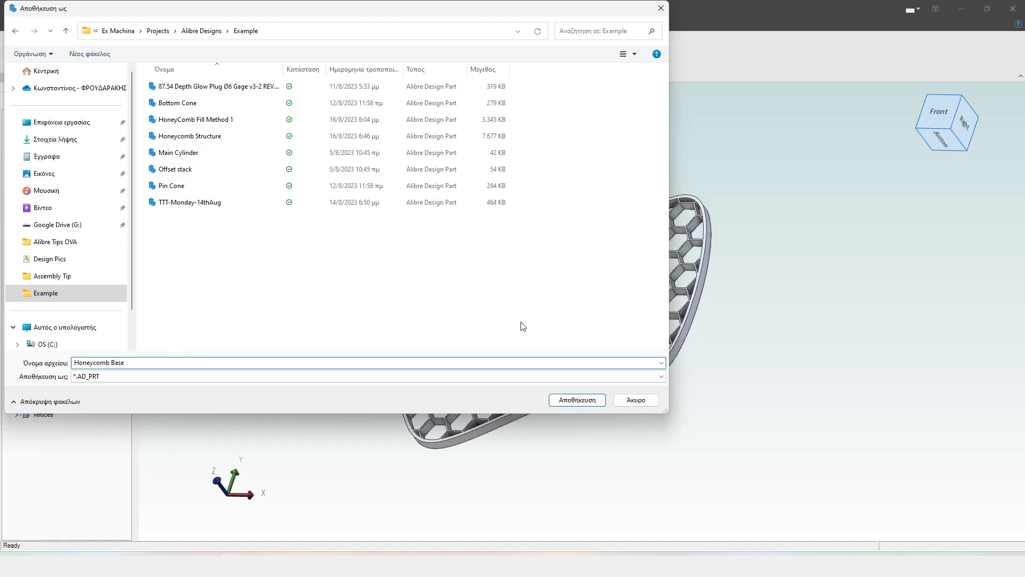
pyautogui.click(600, 404)
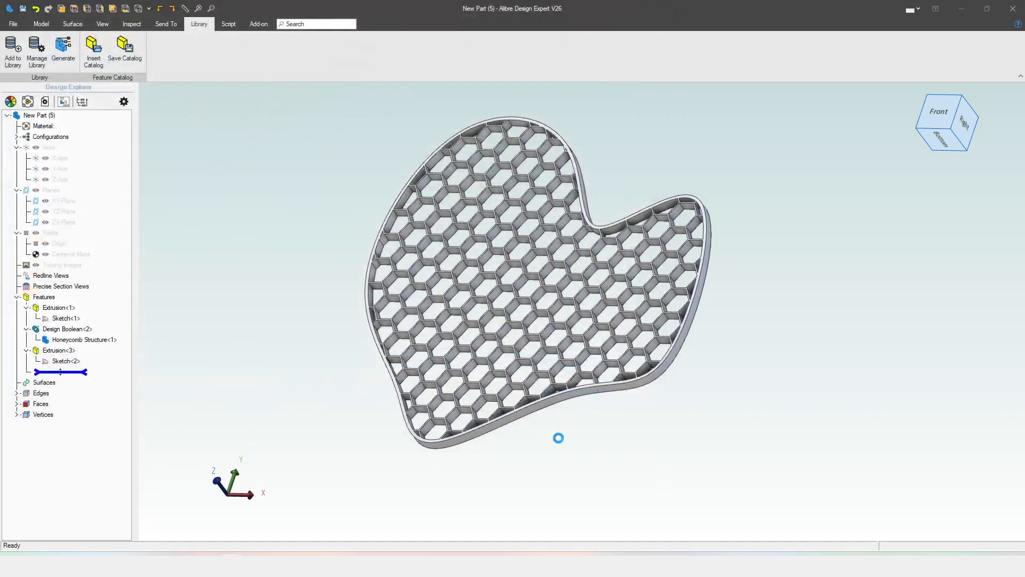